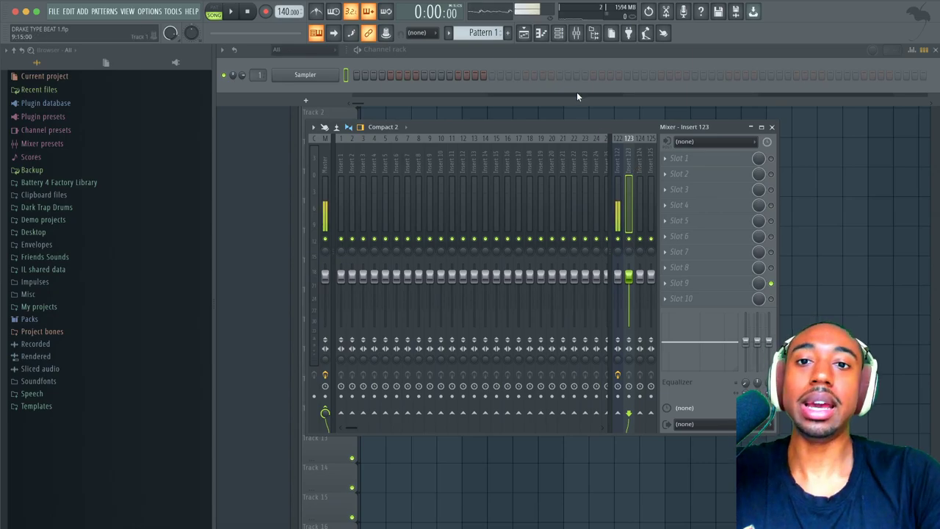
# Step: Replace the Sampler channel with the CS-80 V3 synth, reposition its window and play a test note
pyautogui.rightClick(326, 77)
pyautogui.moveTo(380, 170)
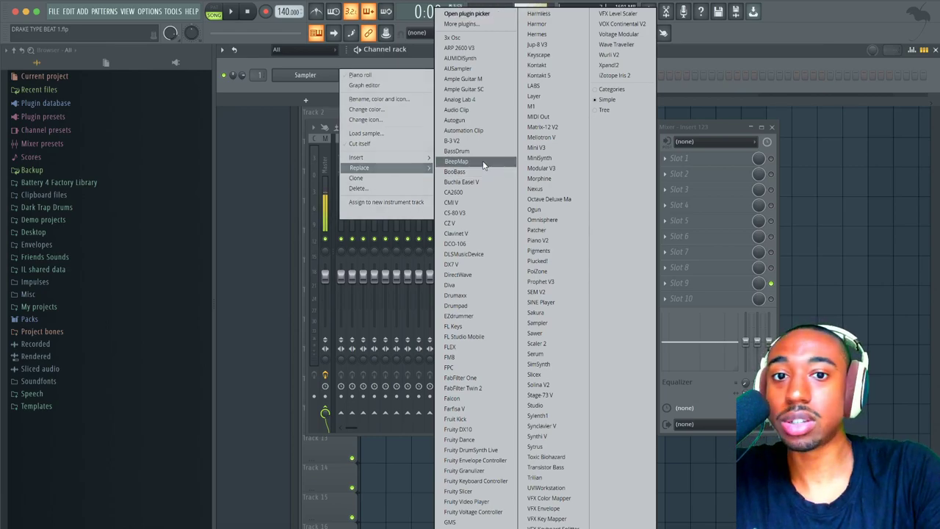
pyautogui.click(474, 214)
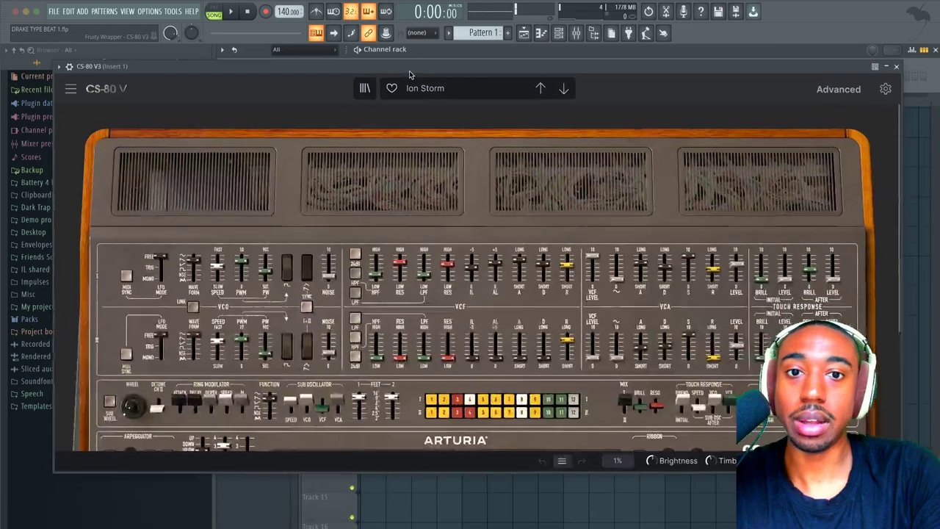
pyautogui.moveTo(455, 142); pyautogui.dragTo(409, 71)
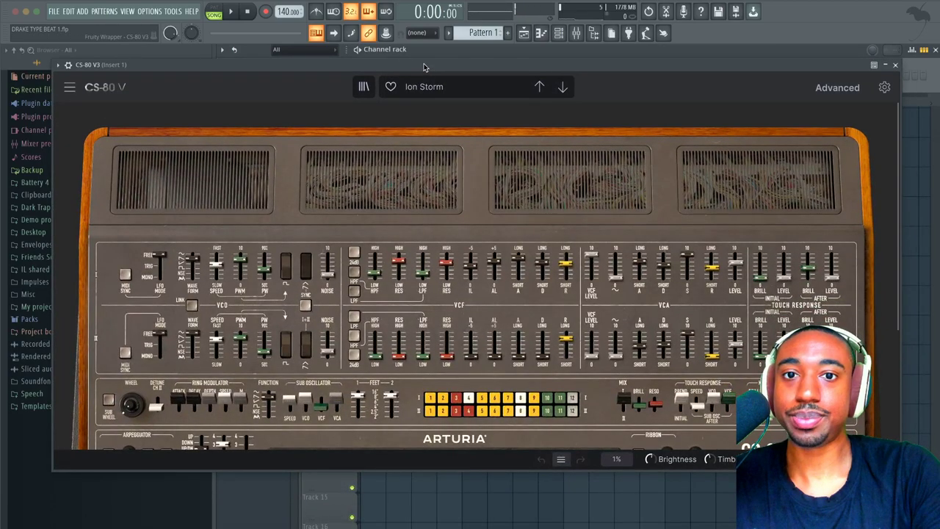
pyautogui.press('m')
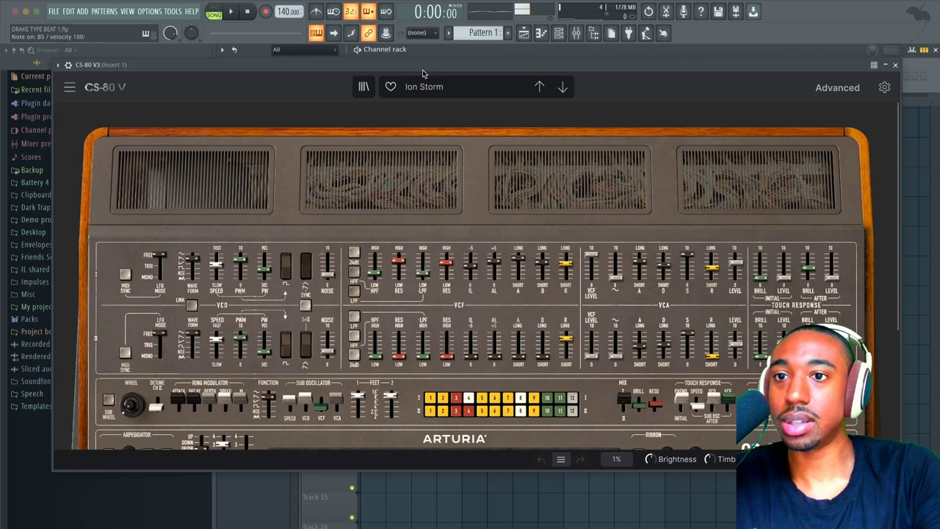
# Step: Load the 2 Stutter Step preset from the Keys category and audition it with several notes
pyautogui.click(424, 86)
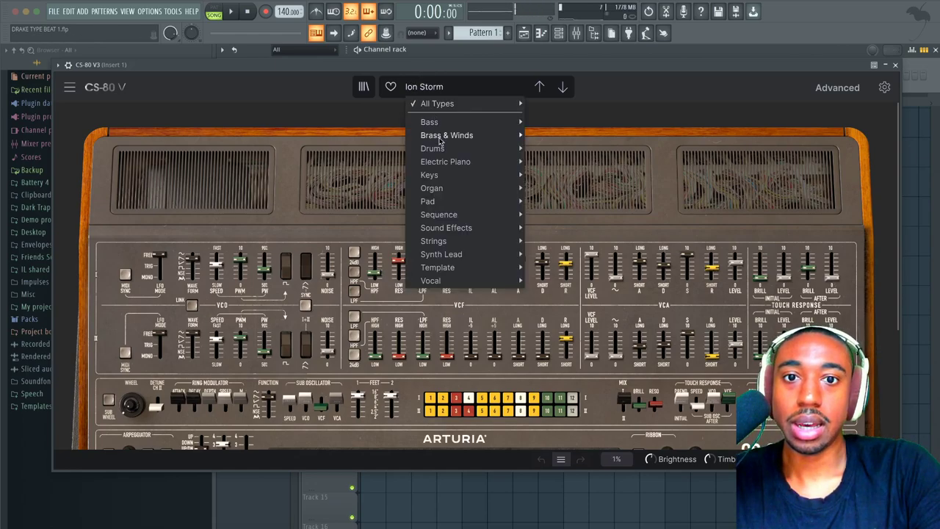
pyautogui.moveTo(443, 144)
pyautogui.moveTo(450, 165)
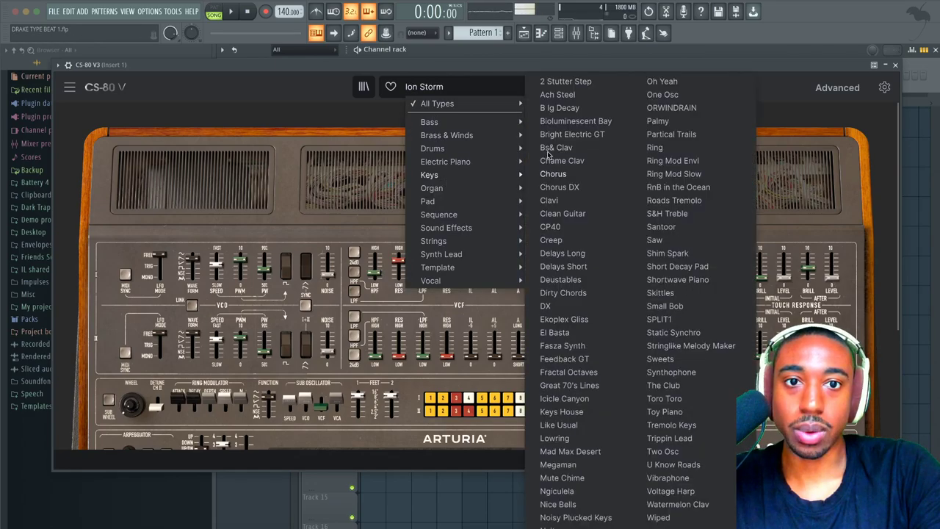
pyautogui.click(568, 84)
pyautogui.press('b')
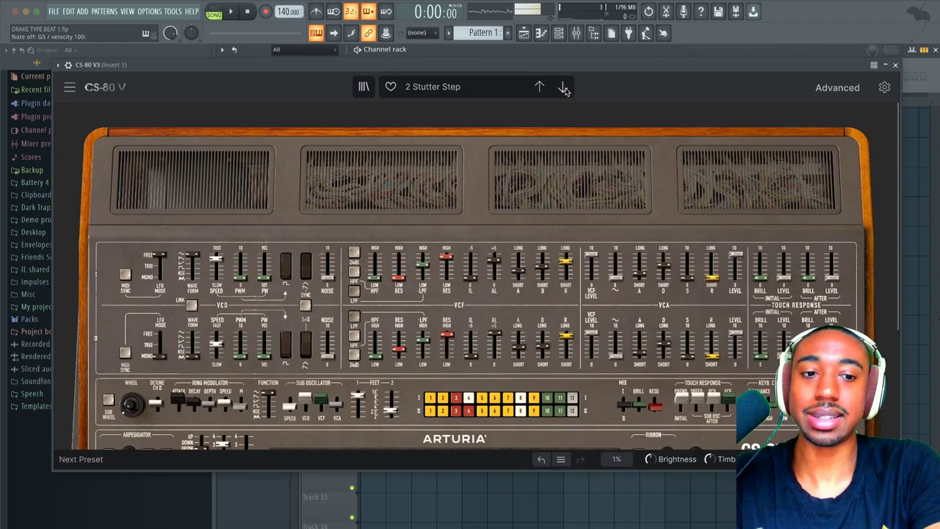
pyautogui.press('z')
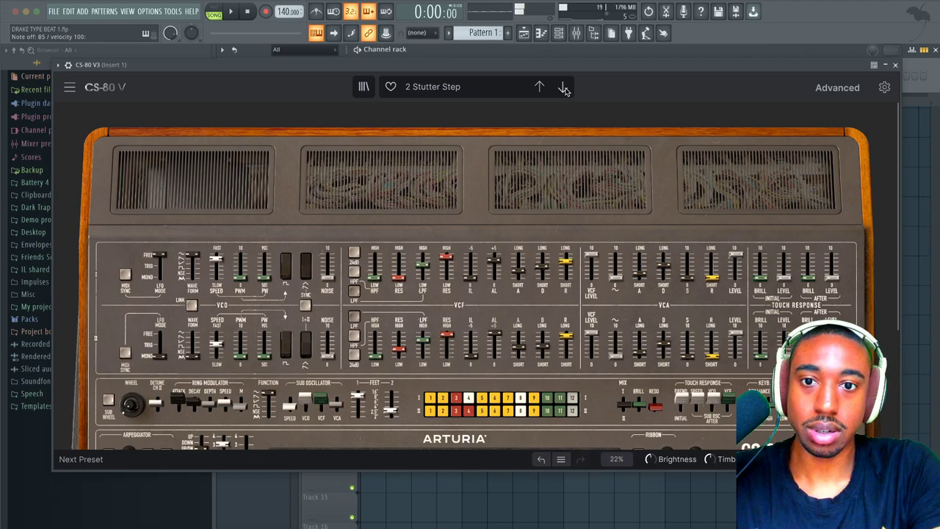
pyautogui.press('t')
pyautogui.press('e')
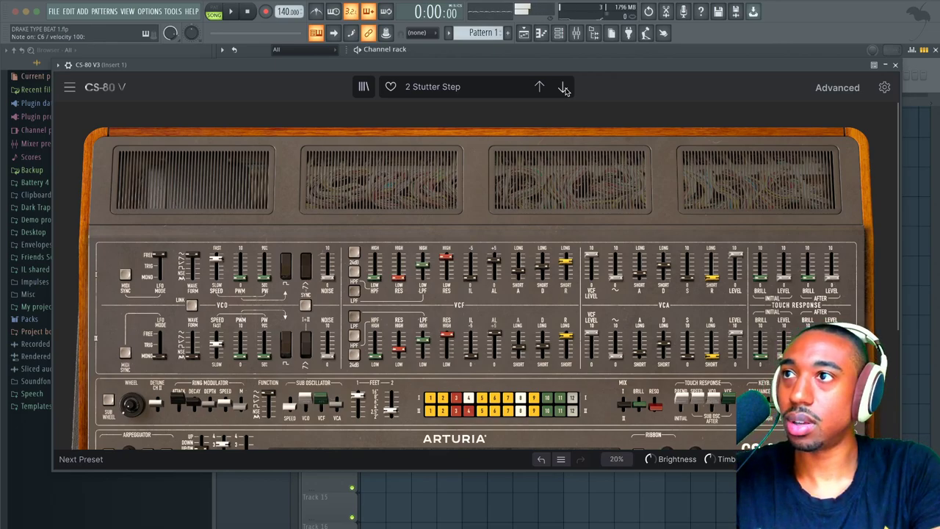
pyautogui.press('q')
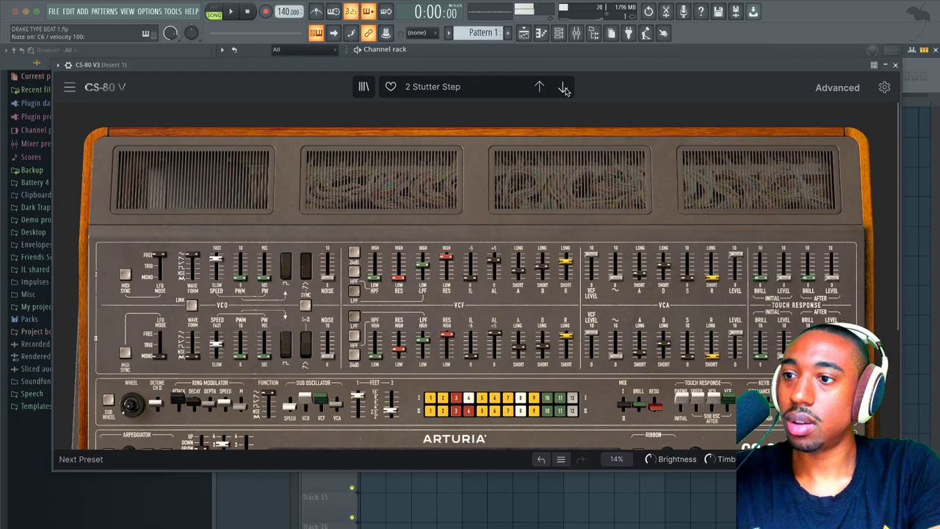
pyautogui.press('c')
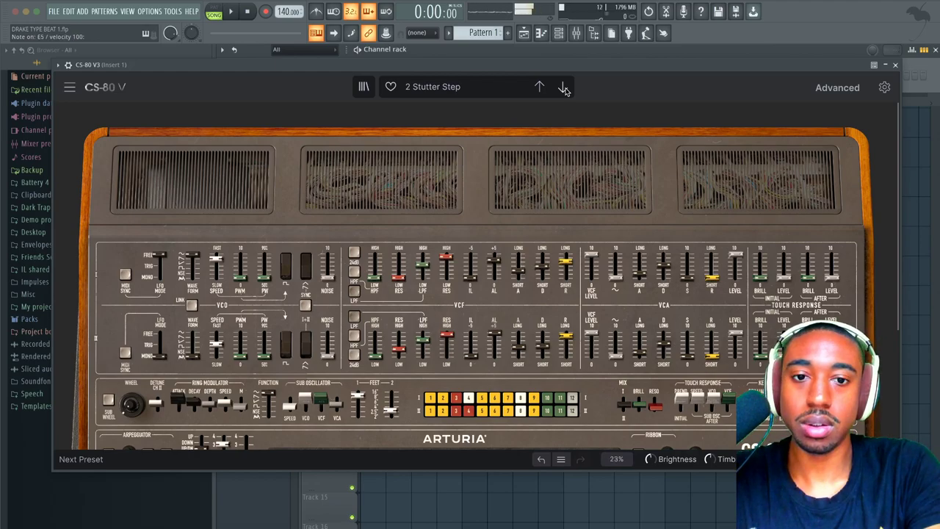
# Step: Step through the following presets to Ach Steel, auditioning the sound along the way
pyautogui.click(564, 87)
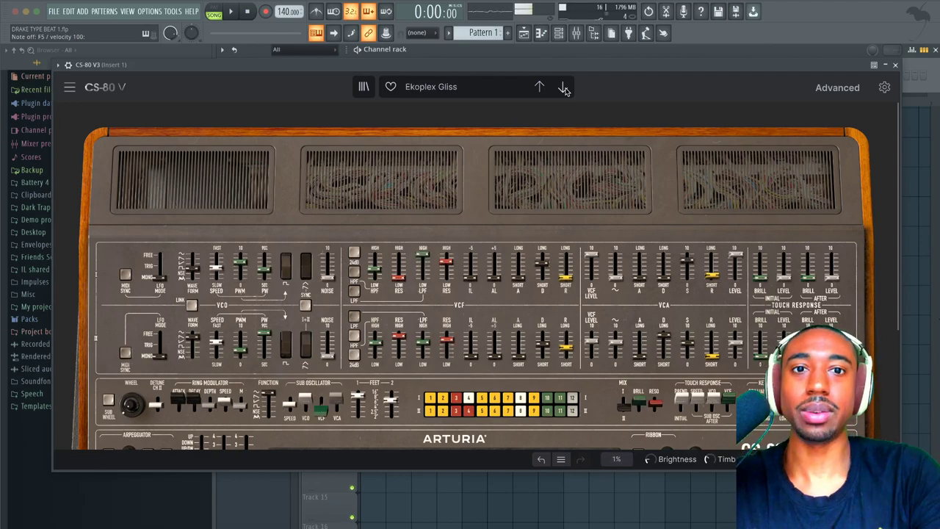
pyautogui.press('w')
pyautogui.click(563, 88)
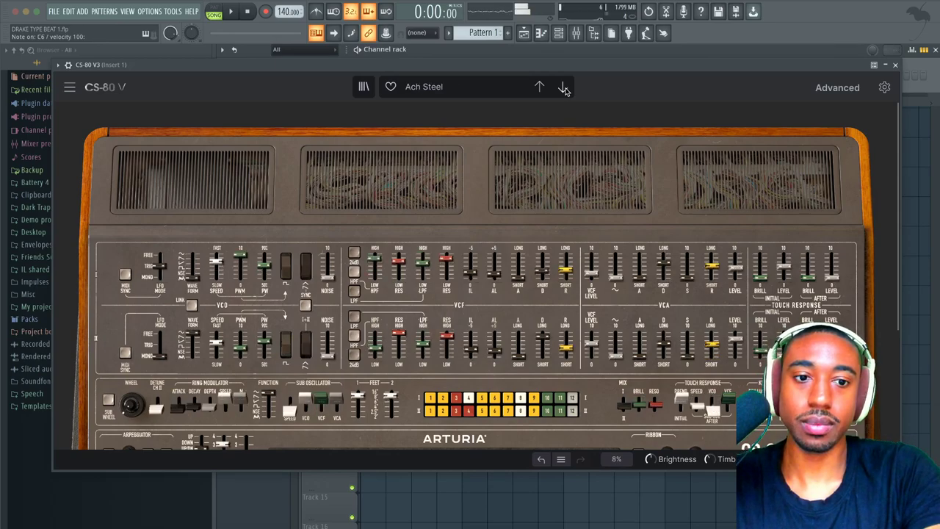
# Step: Close the synth window and open the CS-80 V3 channel in the piano roll
pyautogui.click(896, 65)
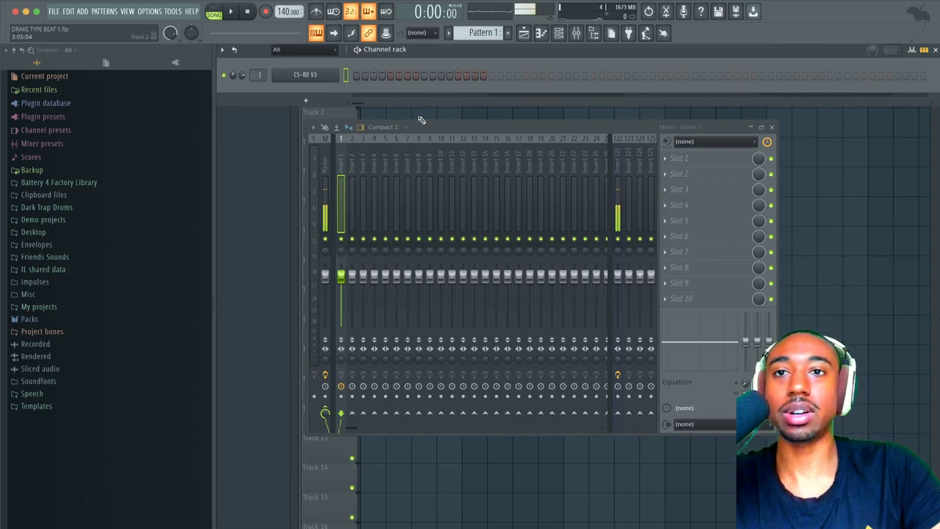
pyautogui.rightClick(337, 74)
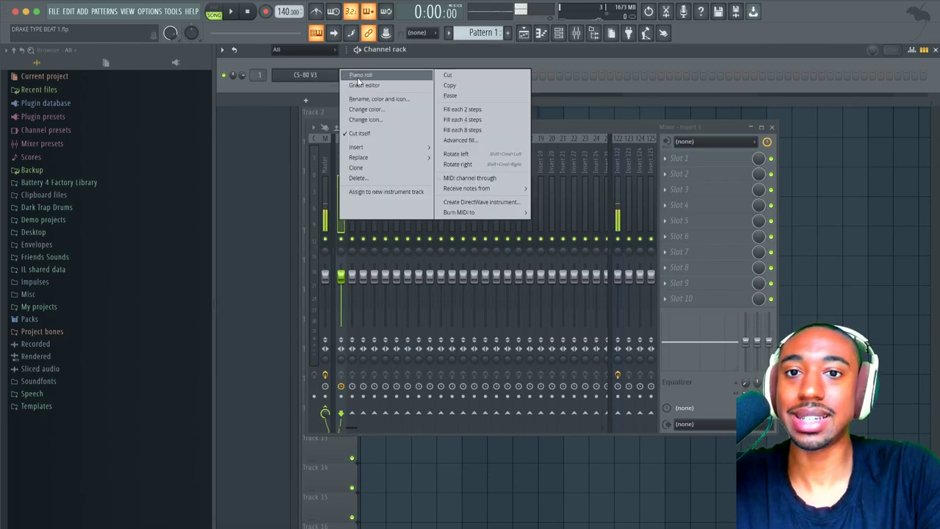
pyautogui.click(361, 75)
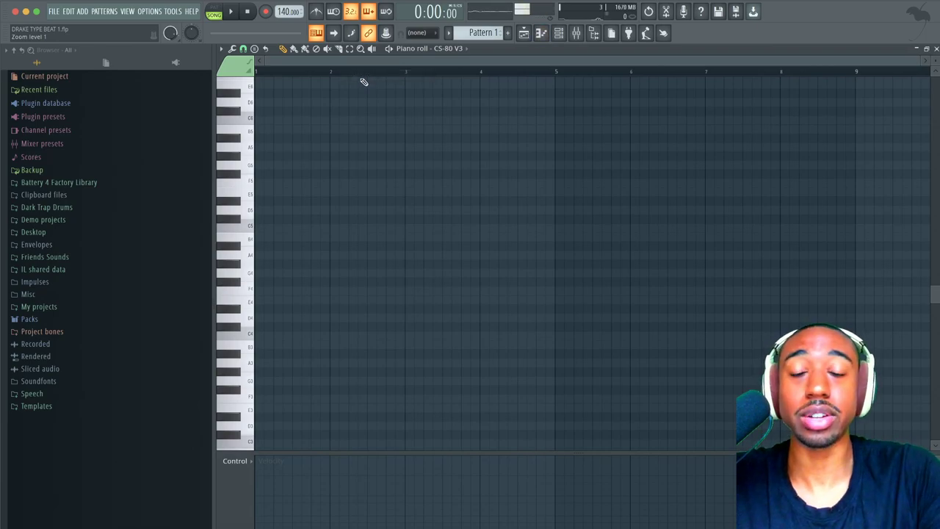
# Step: Set the project tempo to 160 BPM with the metronome on, and check the playback in pattern mode
pyautogui.click(316, 13)
pyautogui.moveTo(285, 12)
pyautogui.mouseDown()
pyautogui.moveTo(285, 0)
pyautogui.moveTo(285, 12)
pyautogui.mouseUp()
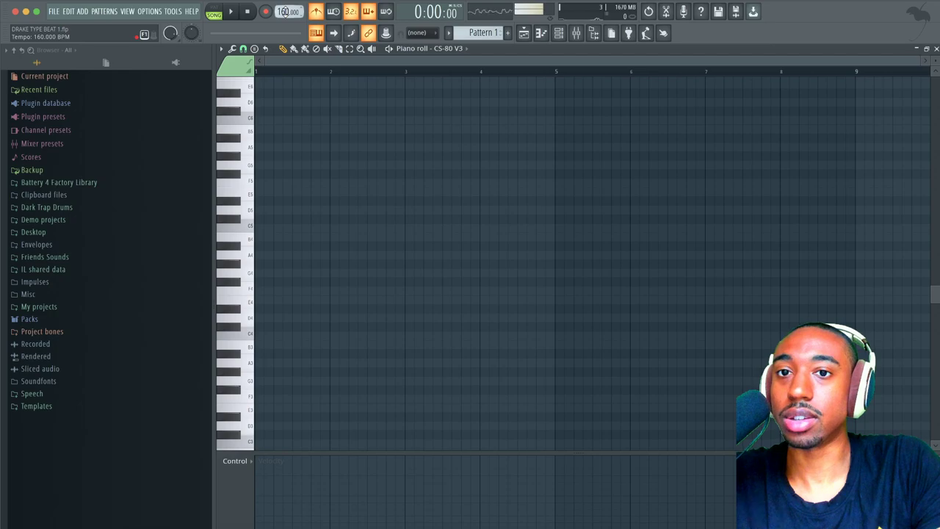
pyautogui.press('space')
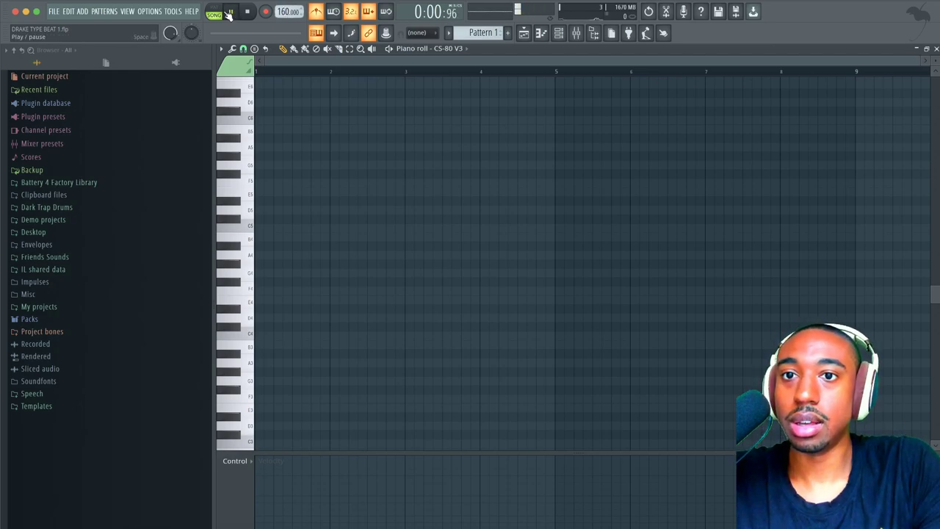
pyautogui.press('space')
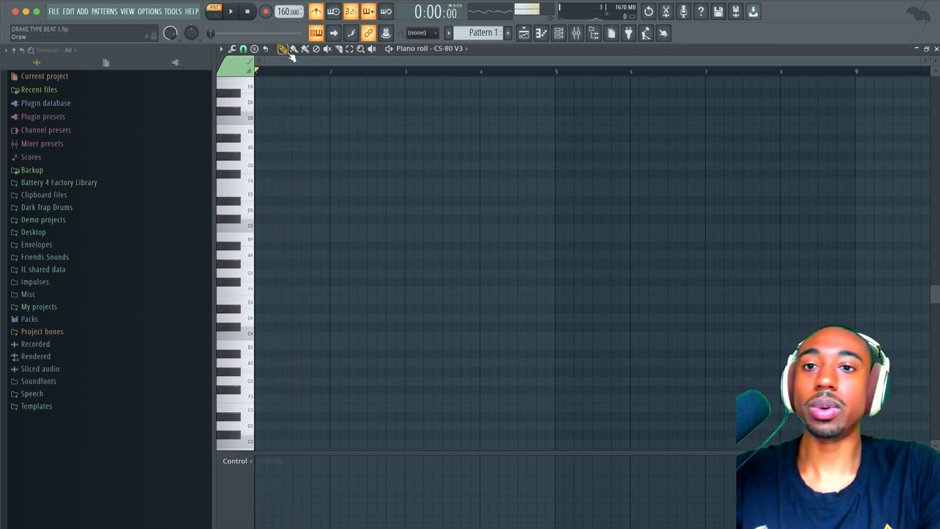
# Step: Stamp a Major 7th chord with root F#4 across bar 1
pyautogui.click(259, 49)
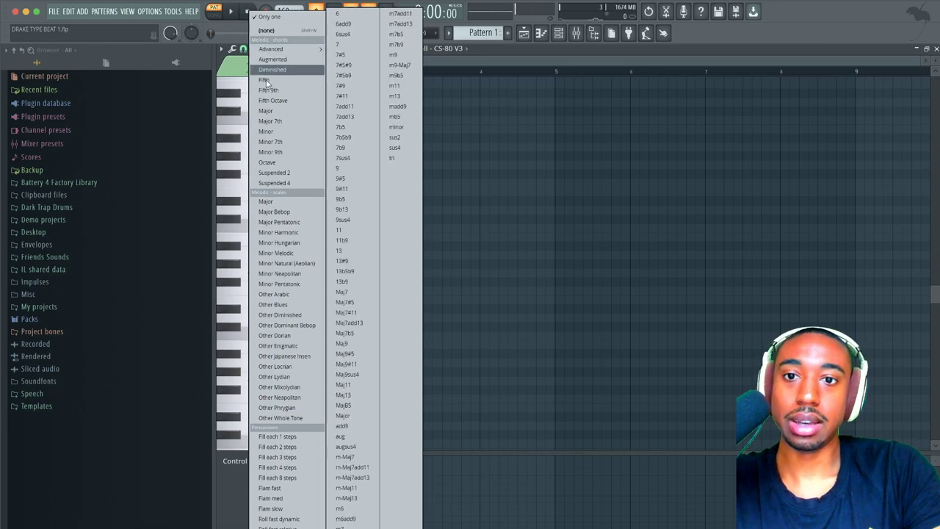
pyautogui.moveTo(316, 49)
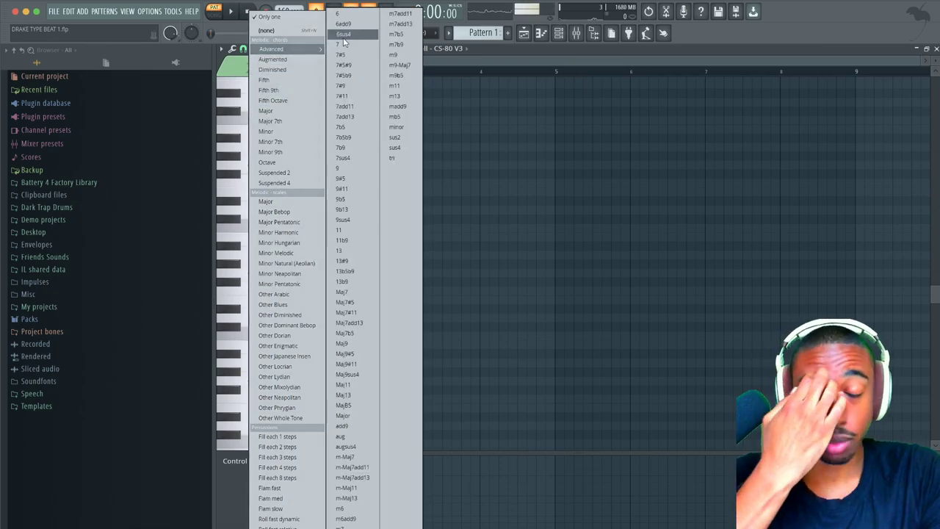
pyautogui.click(293, 121)
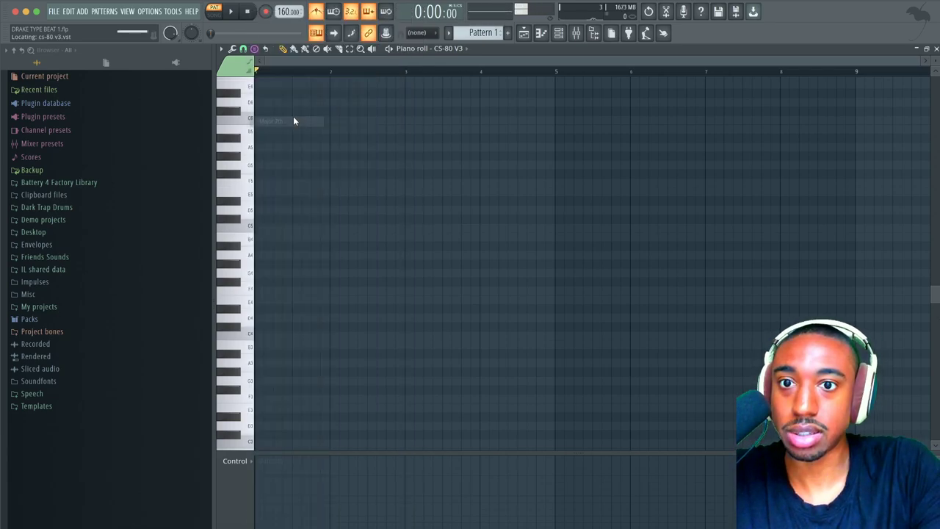
pyautogui.click(288, 283)
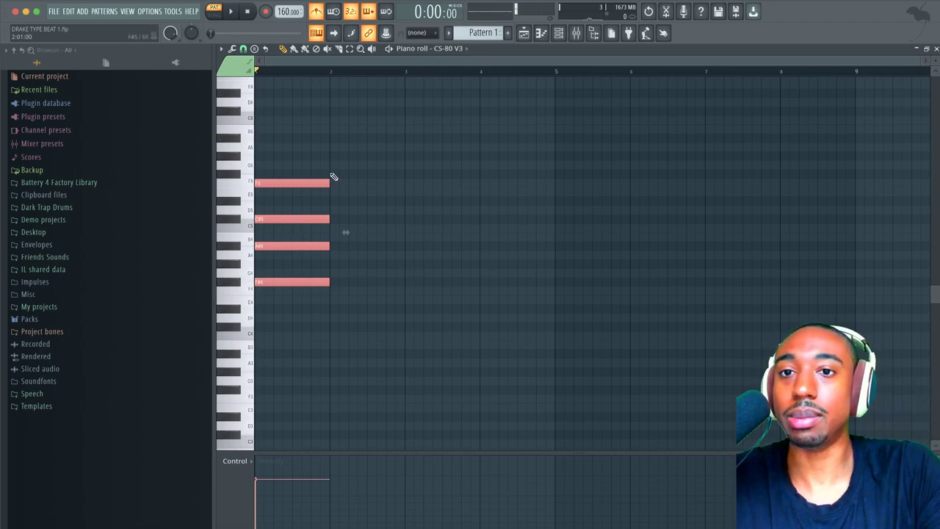
# Step: Play back the bar 1 chord, turn off the metronome and audition notes above it on the piano keys
pyautogui.press('space')
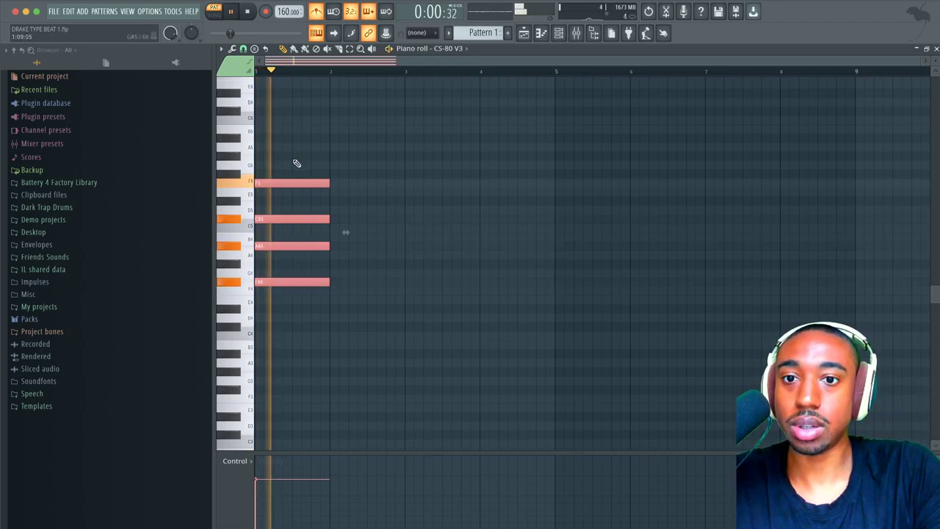
pyautogui.click(321, 12)
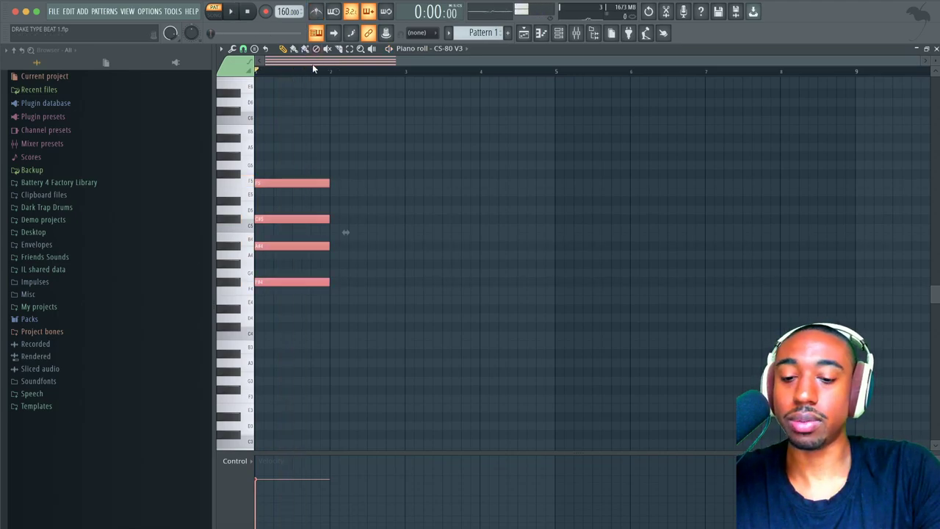
pyautogui.click(245, 184)
pyautogui.click(241, 166)
pyautogui.click(238, 150)
pyautogui.click(237, 156)
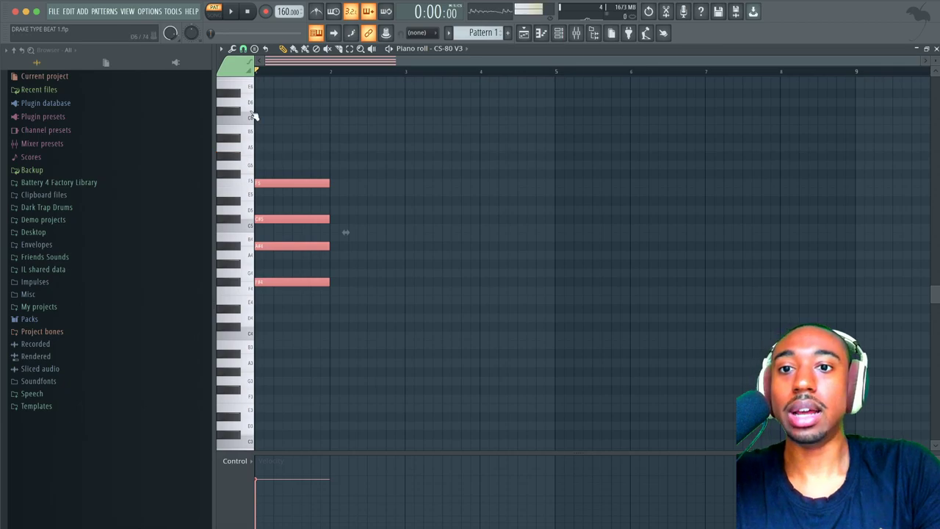
pyautogui.click(238, 151)
pyautogui.click(238, 156)
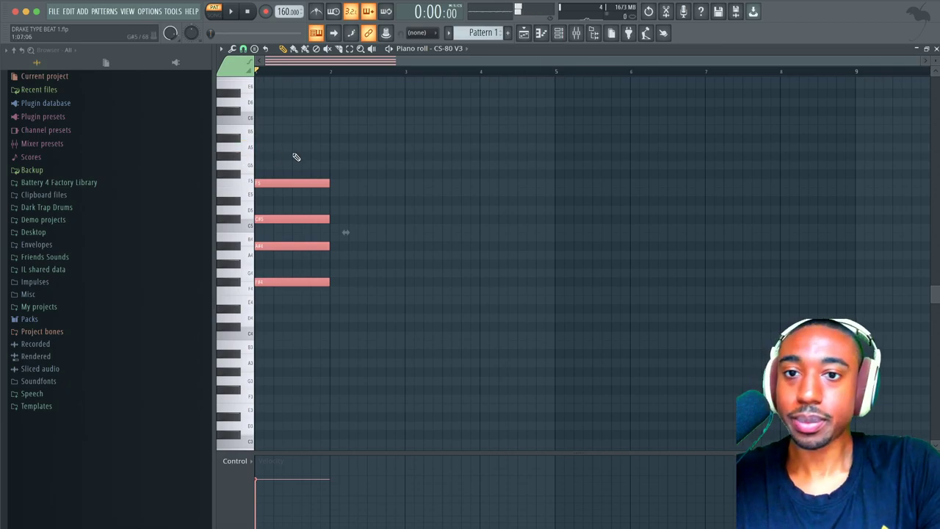
# Step: Stamp a 6add9 chord with root F#4 across bar 2, directly after the first chord
pyautogui.click(255, 49)
pyautogui.moveTo(258, 52)
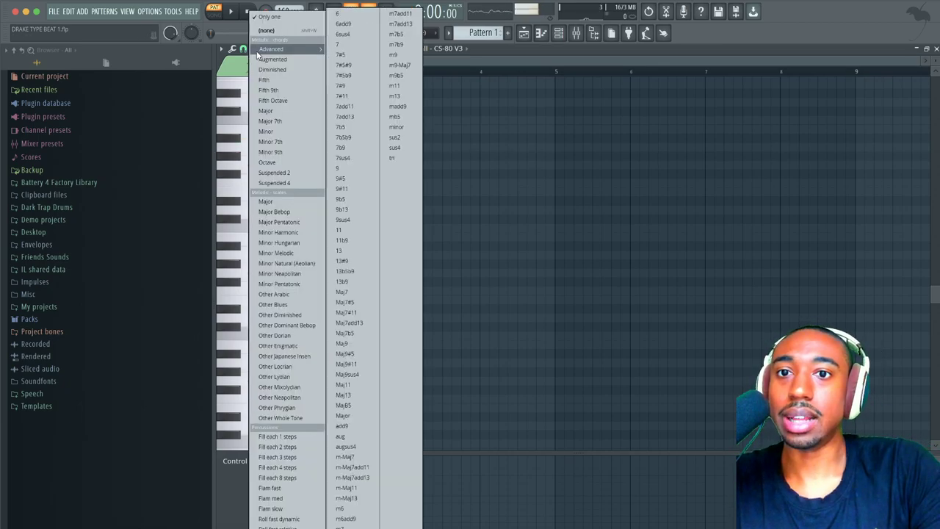
pyautogui.click(344, 25)
pyautogui.moveTo(416, 252); pyautogui.dragTo(326, 285)
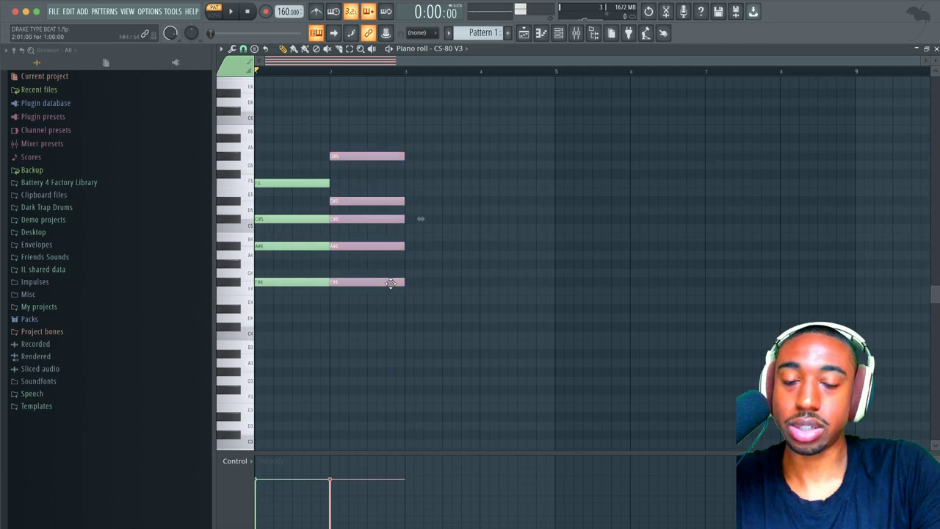
# Step: Play back the two-chord pattern to hear the change from bar 1 to bar 2
pyautogui.press('space')
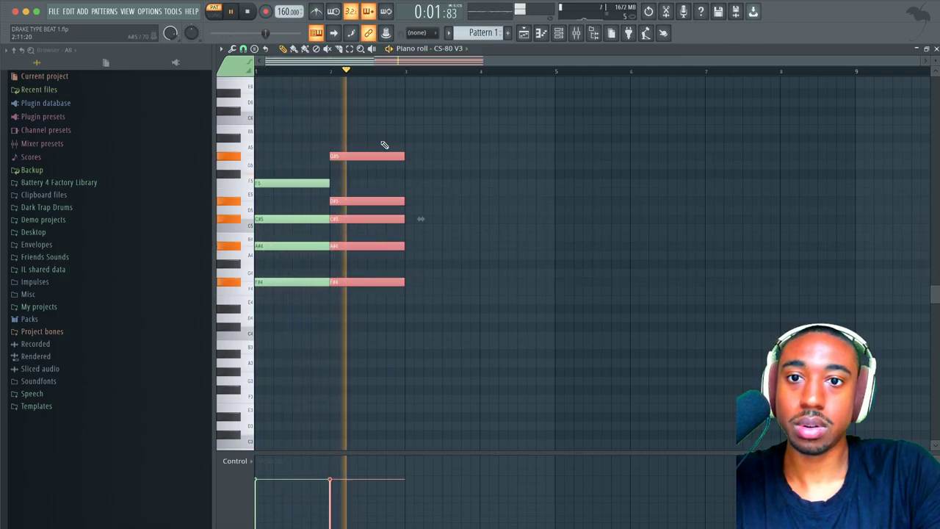
pyautogui.press('space')
pyautogui.press('super+s')
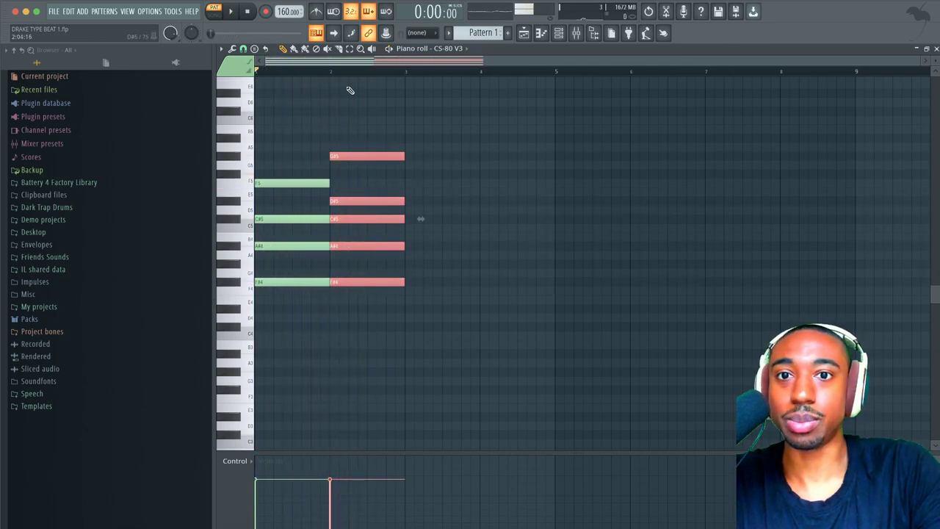
pyautogui.press('space')
pyautogui.press('space')
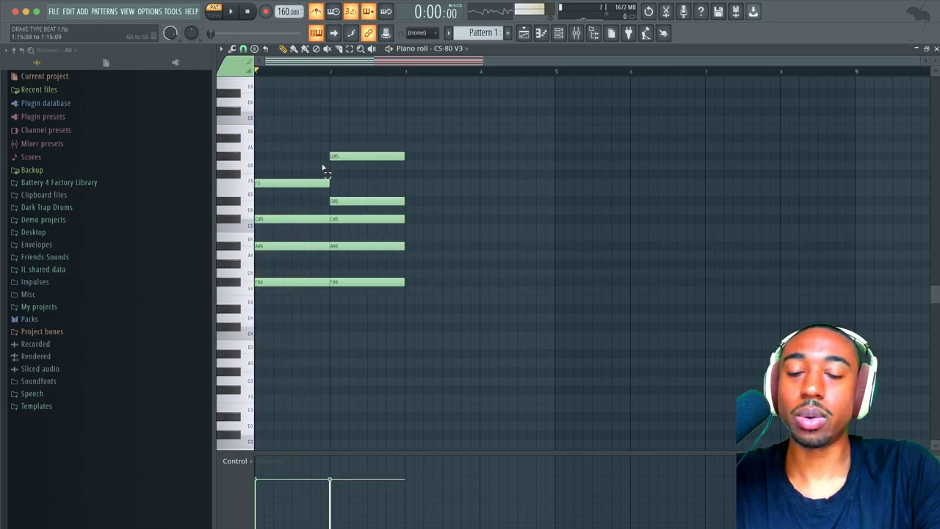
# Step: Select the bar 1 chord's notes, play both chords back and audition further notes on the piano keys
pyautogui.moveTo(326, 168); pyautogui.dragTo(317, 297)
pyautogui.click(327, 284)
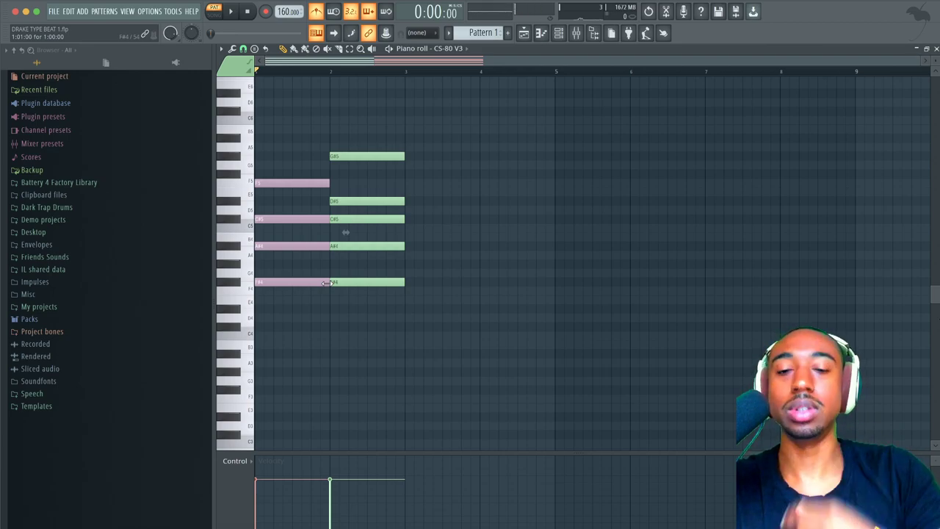
pyautogui.click(350, 283)
pyautogui.press('space')
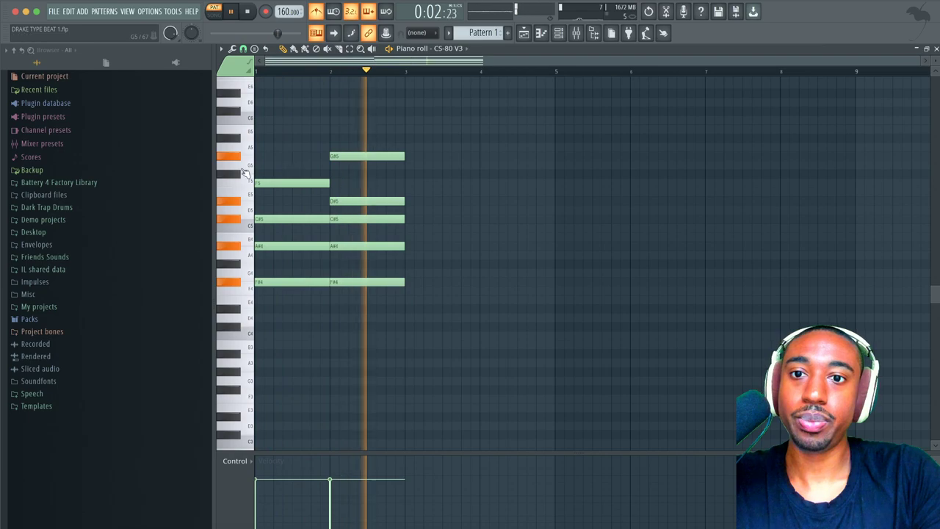
pyautogui.press('space')
pyautogui.moveTo(243, 185); pyautogui.dragTo(236, 202)
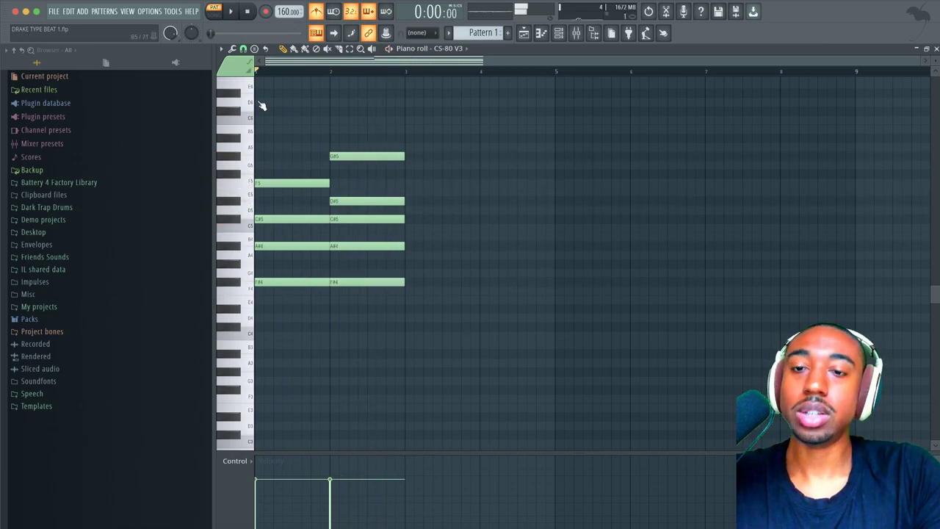
# Step: Stamp a four-note chord of F4, G#4, C5 and D#5 across bar 3 and play the pattern
pyautogui.click(254, 49)
pyautogui.click(288, 137)
pyautogui.click(237, 206)
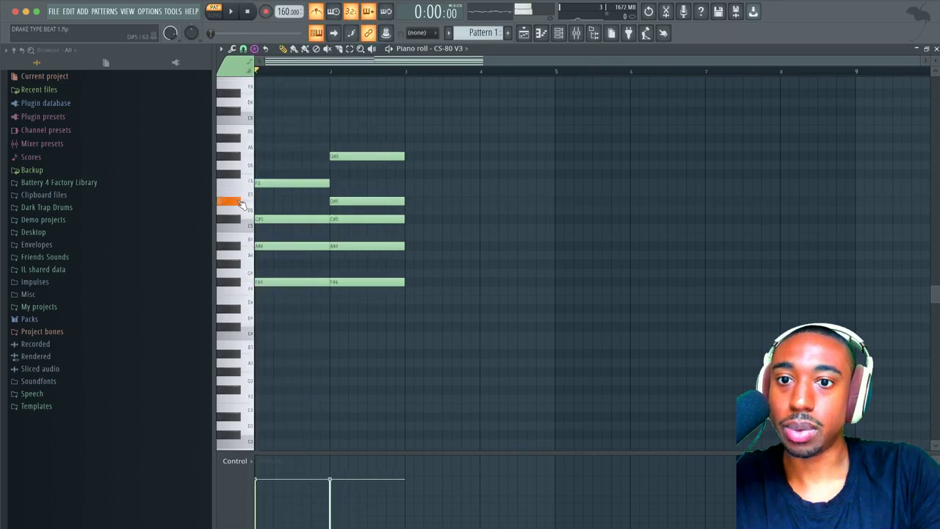
pyautogui.click(423, 291)
pyautogui.press('space')
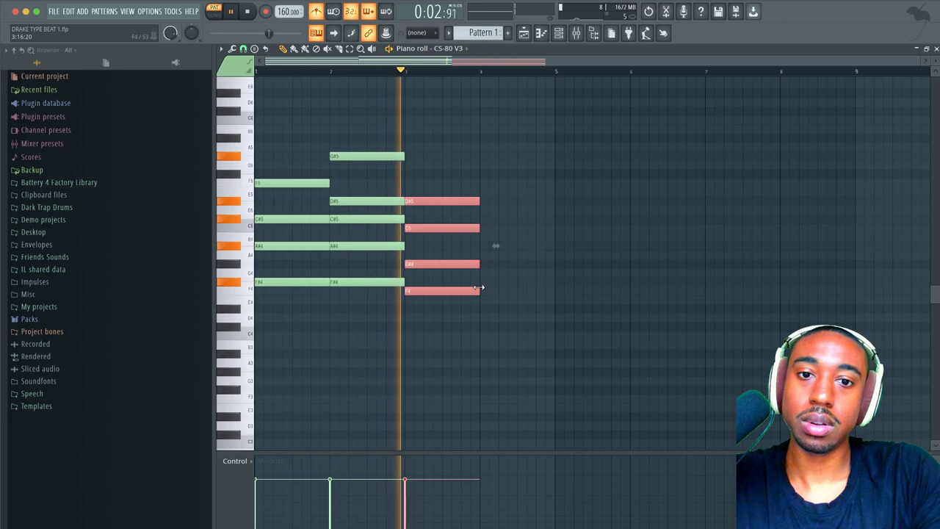
# Step: Try extending the bar 3 chord through bar 4, and trim it back to one bar
pyautogui.moveTo(481, 288); pyautogui.dragTo(552, 280)
pyautogui.press('space')
pyautogui.moveTo(549, 199); pyautogui.dragTo(479, 199)
# Step: Copy the bar 1 chord into bar 4, directly after the third chord, keeping all four notes
pyautogui.moveTo(297, 161); pyautogui.dragTo(286, 293)
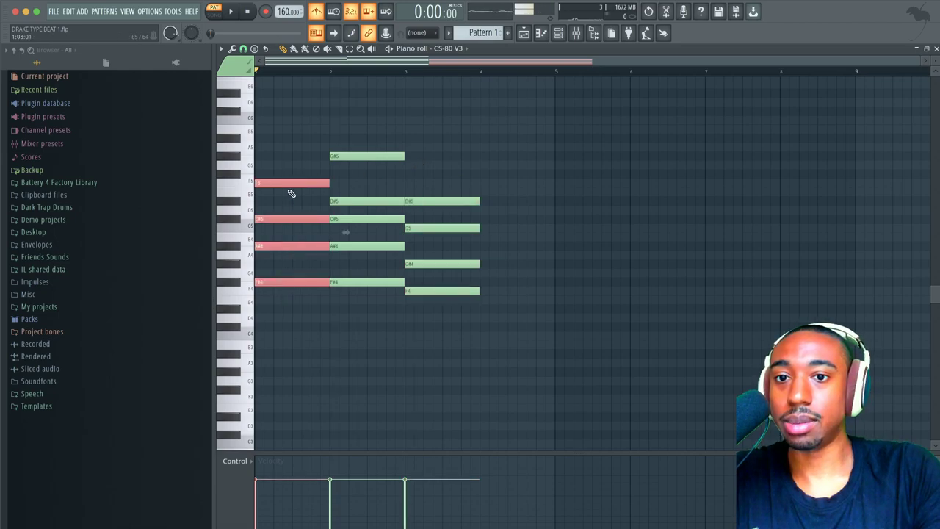
pyautogui.moveTo(315, 185); pyautogui.dragTo(512, 184)
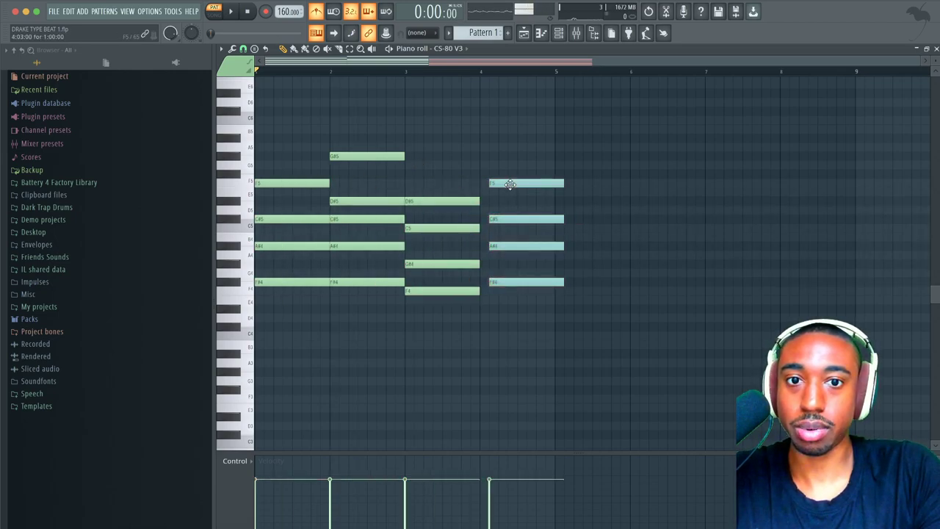
pyautogui.moveTo(521, 182); pyautogui.dragTo(514, 183)
pyautogui.rightClick(517, 184)
pyautogui.hotkey('ctrl', 'z')
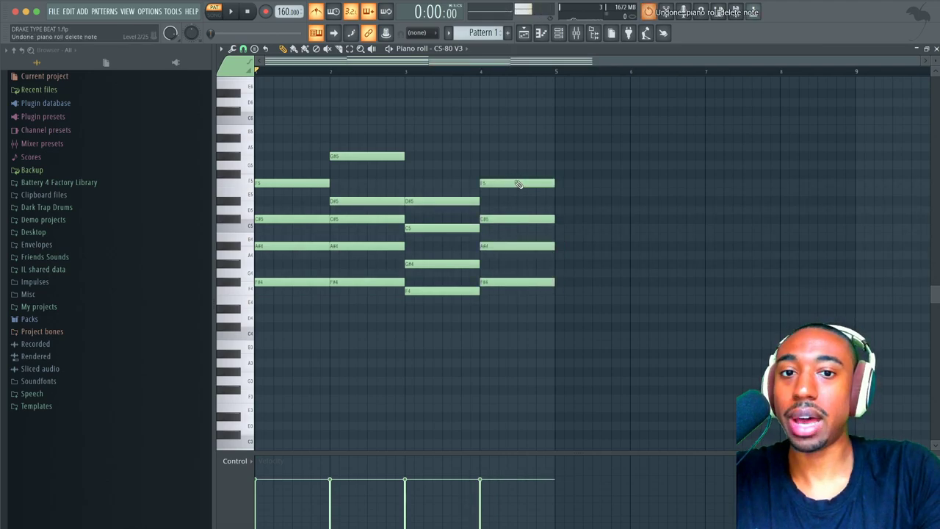
# Step: Export the chord progression as a MIDI file named "Drake V" in the Piano Chords folder inside MIDI
pyautogui.click(220, 48)
pyautogui.moveTo(254, 73)
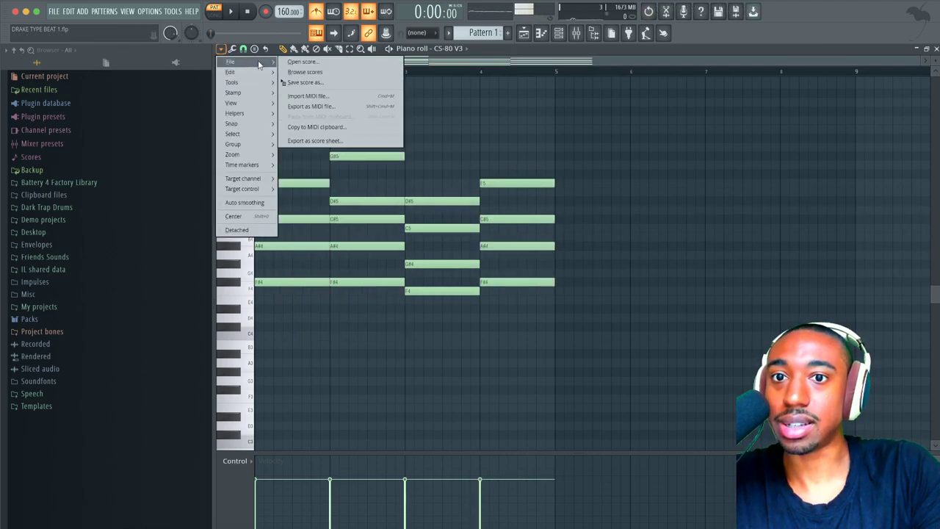
pyautogui.click(302, 106)
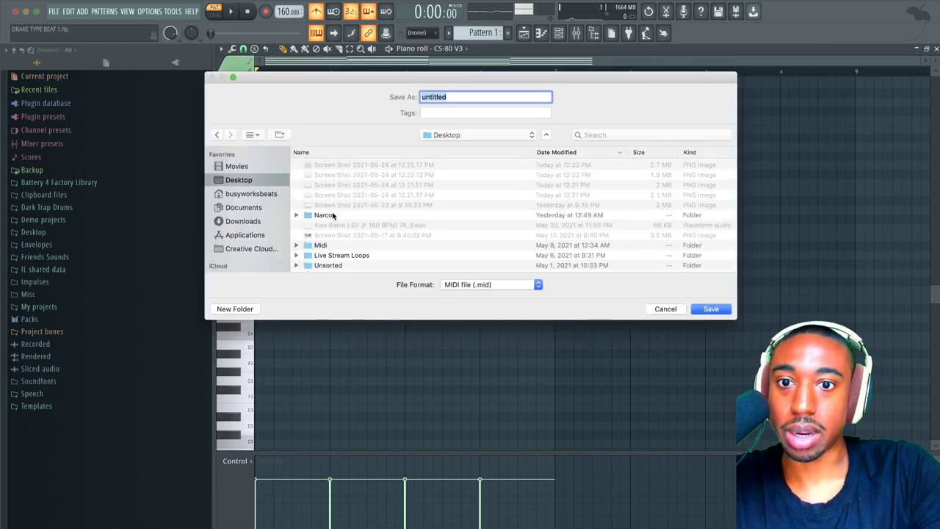
pyautogui.doubleClick(333, 215)
pyautogui.doubleClick(337, 166)
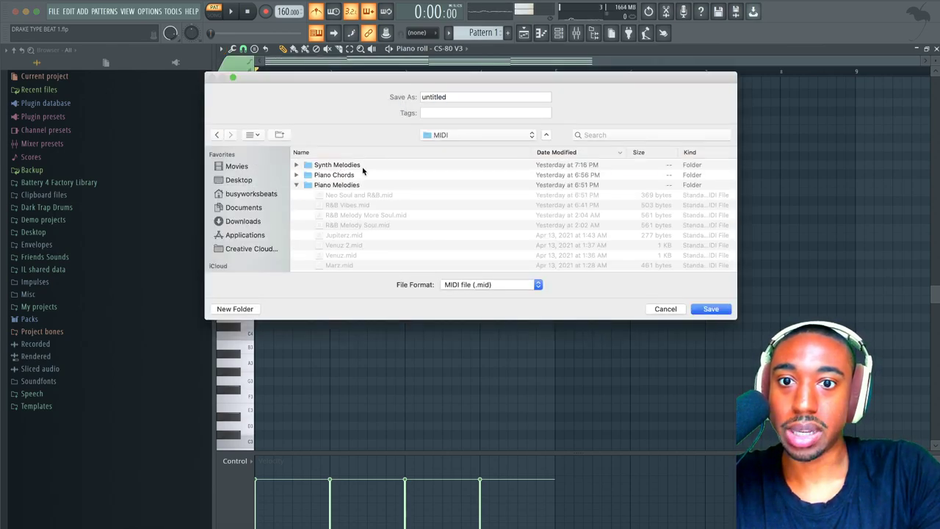
pyautogui.doubleClick(337, 166)
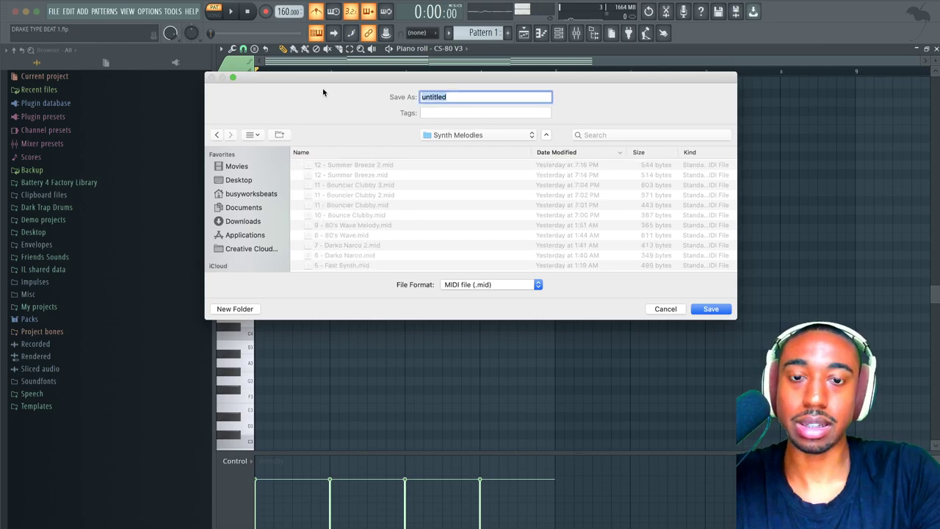
pyautogui.click(216, 135)
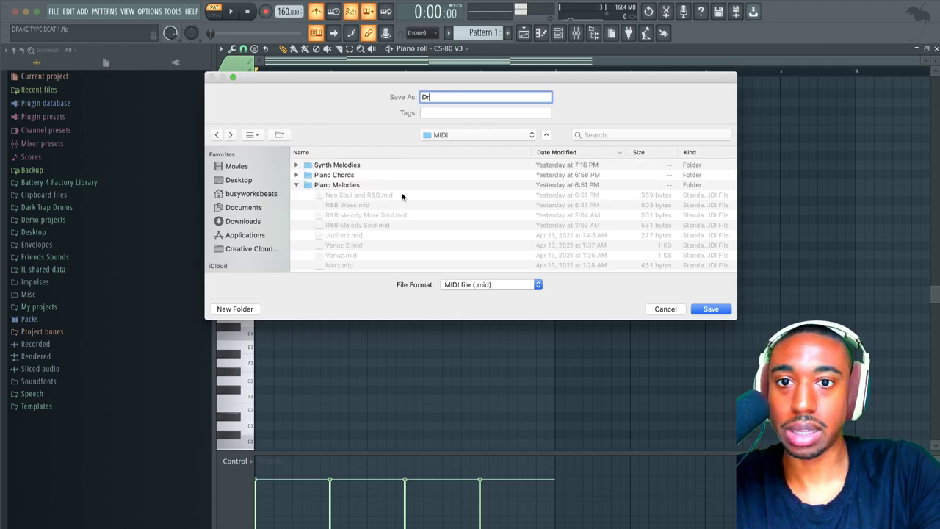
pyautogui.doubleClick(364, 175)
pyautogui.moveTo(430, 97); pyautogui.dragTo(323, 95)
pyautogui.write('Drake V')
pyautogui.press('Return')
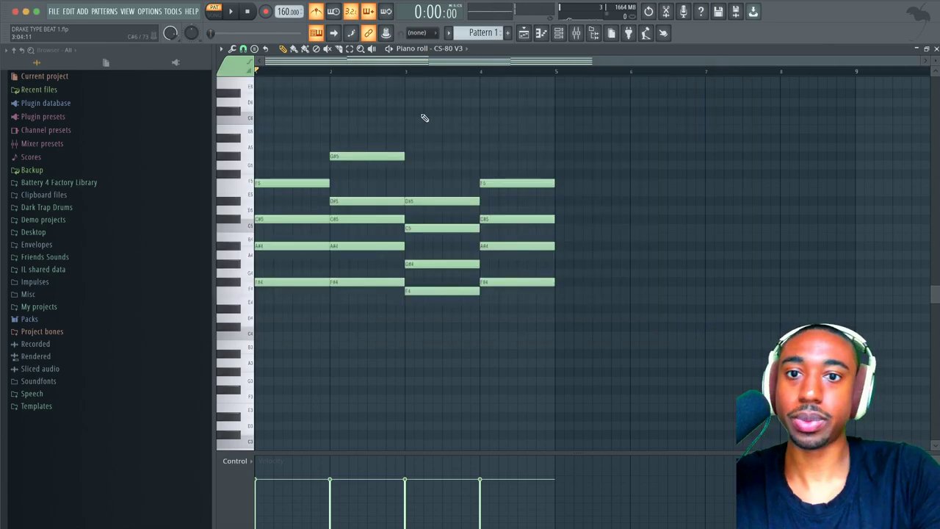
# Step: Turn off the metronome and duplicate the four-bar chord progression into bars 5 to 8
pyautogui.press('space')
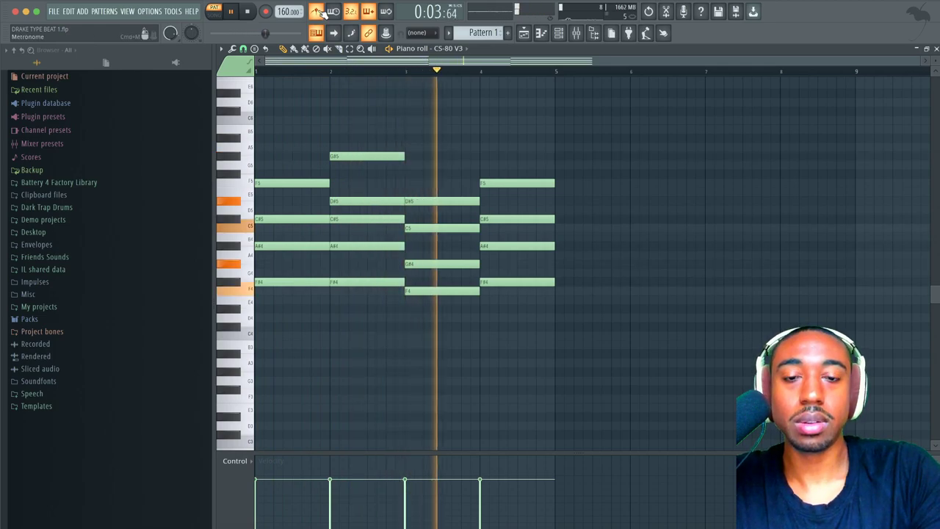
pyautogui.moveTo(519, 116); pyautogui.dragTo(279, 277)
pyautogui.press('space')
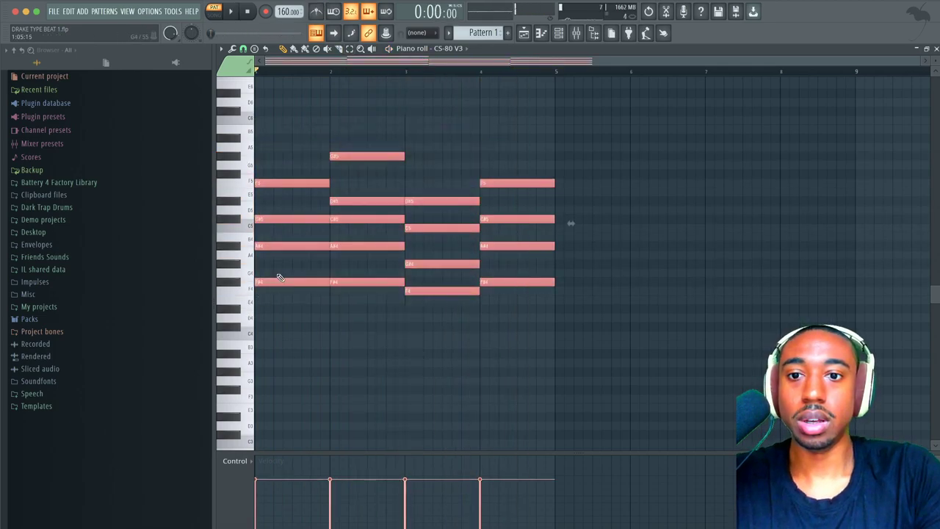
pyautogui.hotkey('ctrl', 'b')
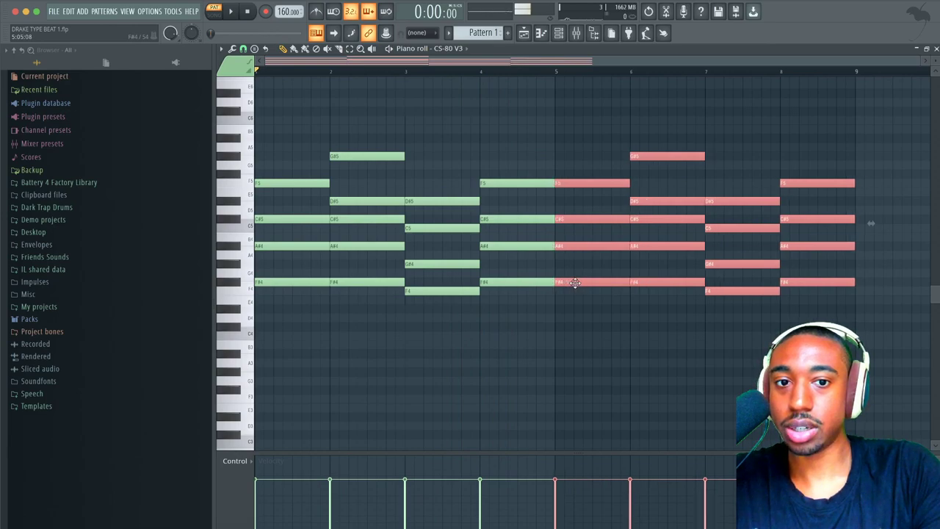
pyautogui.moveTo(544, 331); pyautogui.dragTo(282, 88)
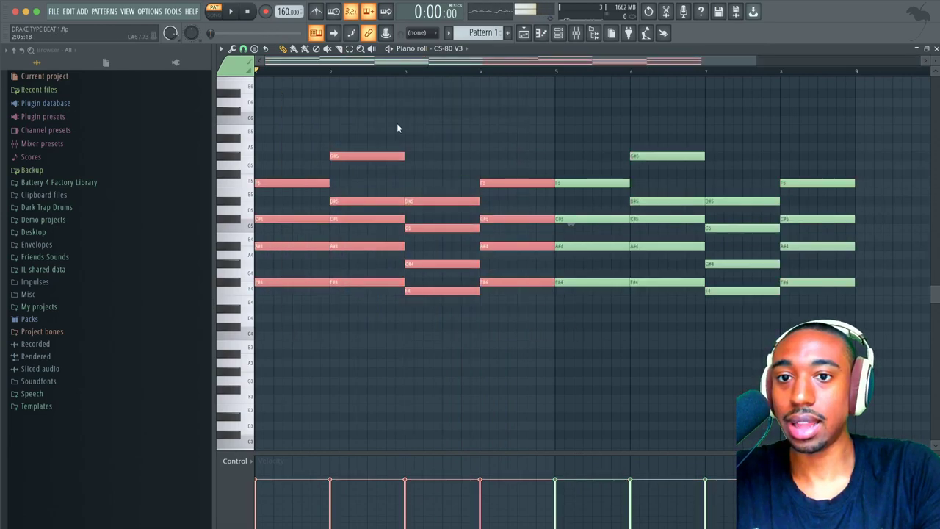
# Step: Delete the bar 8 chord and extend the bar 7 chord to the end of bar 8
pyautogui.moveTo(819, 155); pyautogui.dragTo(817, 252)
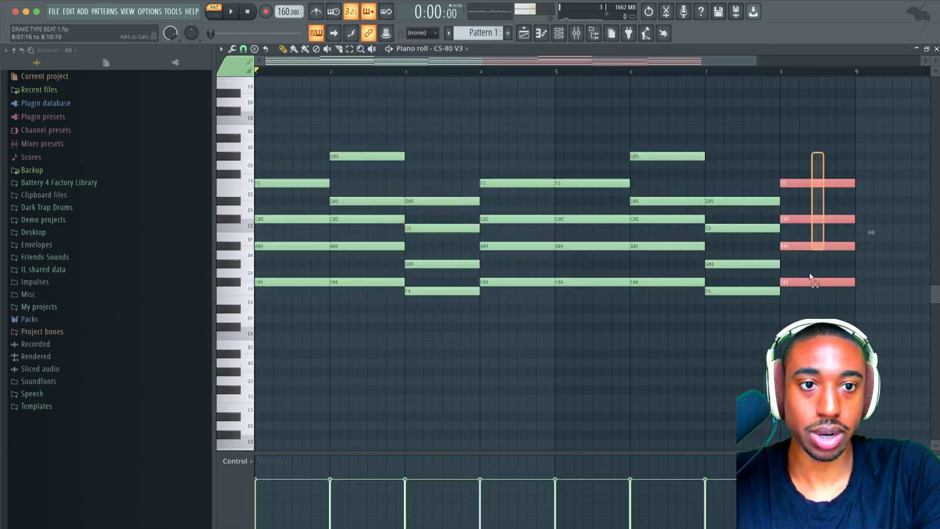
pyautogui.press('Delete')
pyautogui.moveTo(779, 189); pyautogui.dragTo(745, 345)
pyautogui.moveTo(777, 291); pyautogui.dragTo(868, 290)
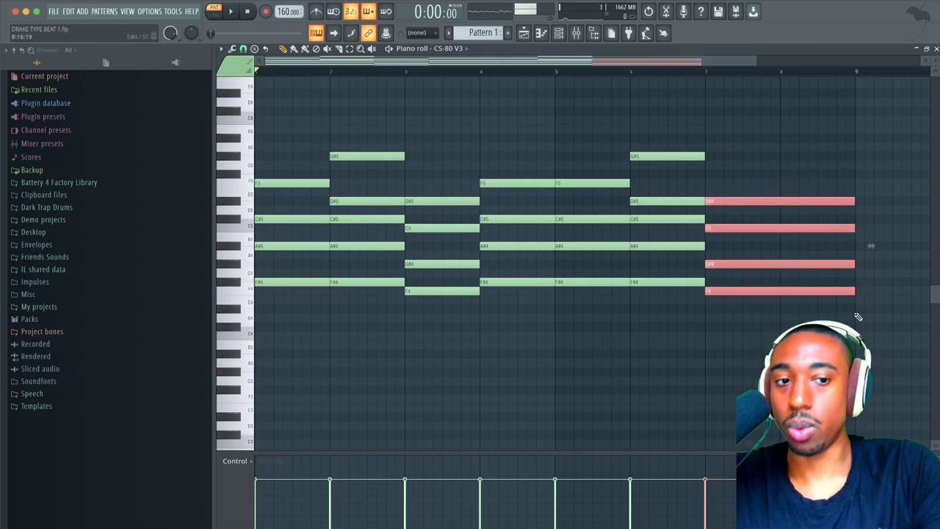
pyautogui.click(858, 316)
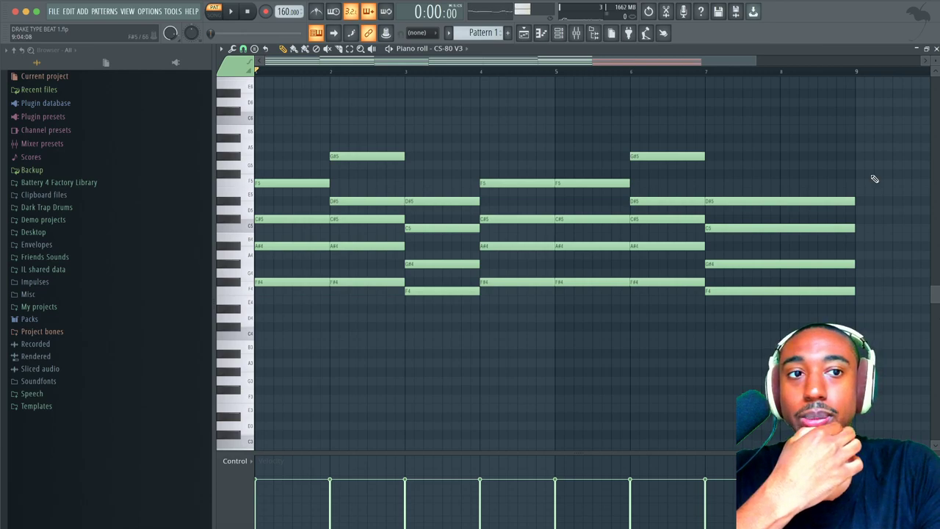
# Step: Play the eight-bar progression and place Pattern 1 at bar 1 of playlist Track 1
pyautogui.press('space')
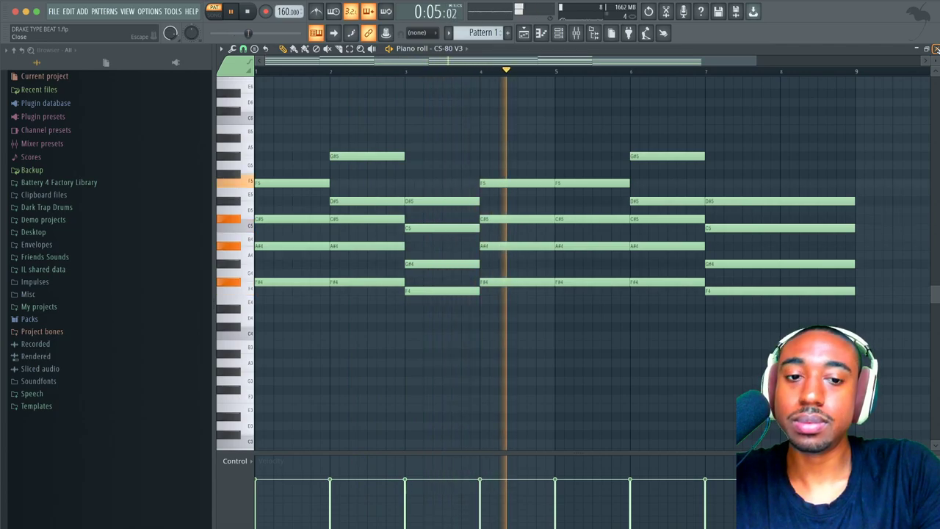
pyautogui.click(937, 50)
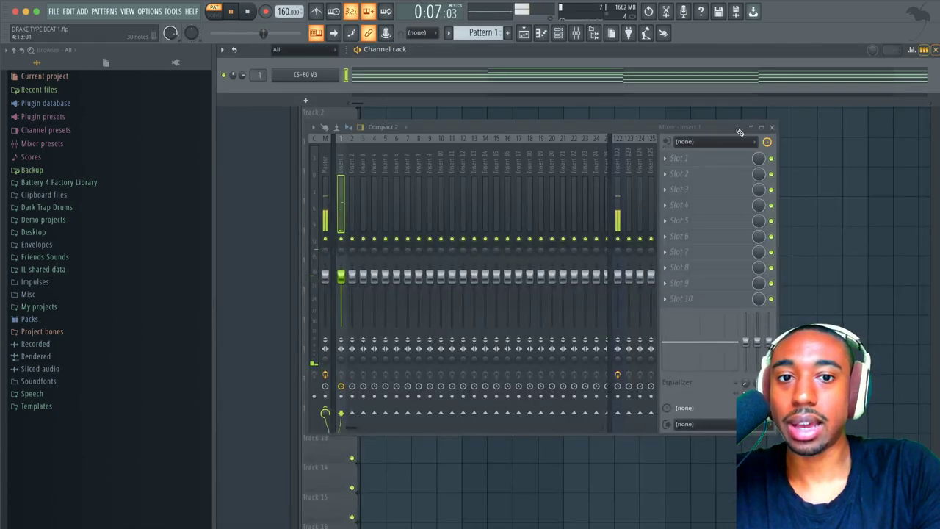
pyautogui.rightClick(812, 204)
pyautogui.click(373, 82)
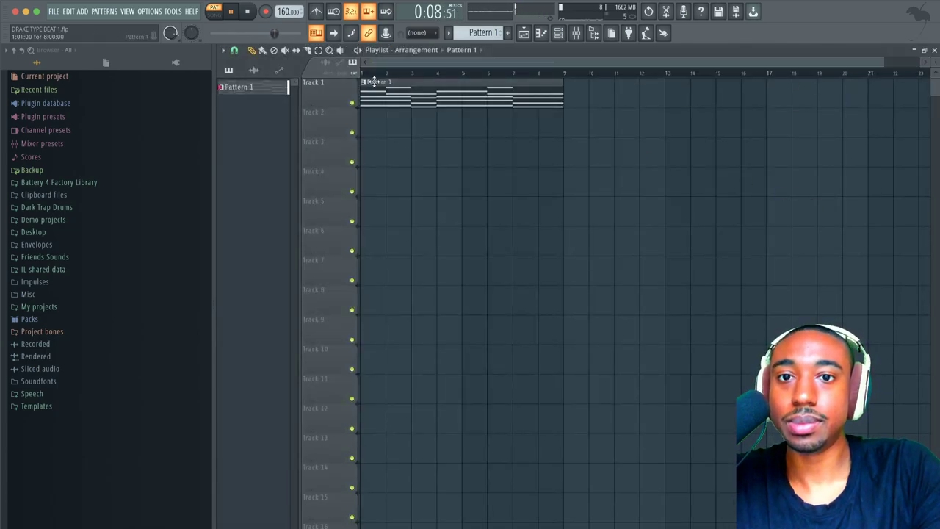
# Step: Play the arrangement in song mode with the metronome on, and switch to the empty Pattern 2
pyautogui.click(560, 36)
pyautogui.click(308, 75)
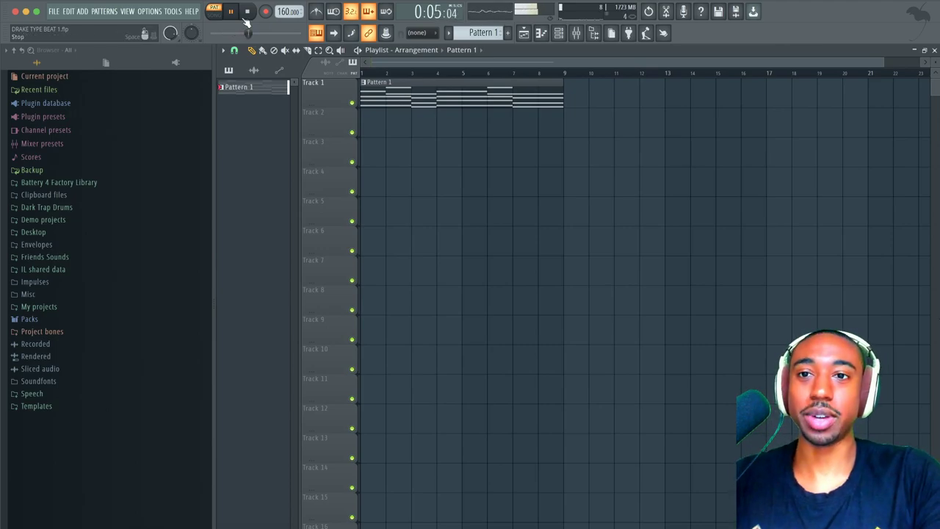
pyautogui.click(318, 12)
pyautogui.click(541, 33)
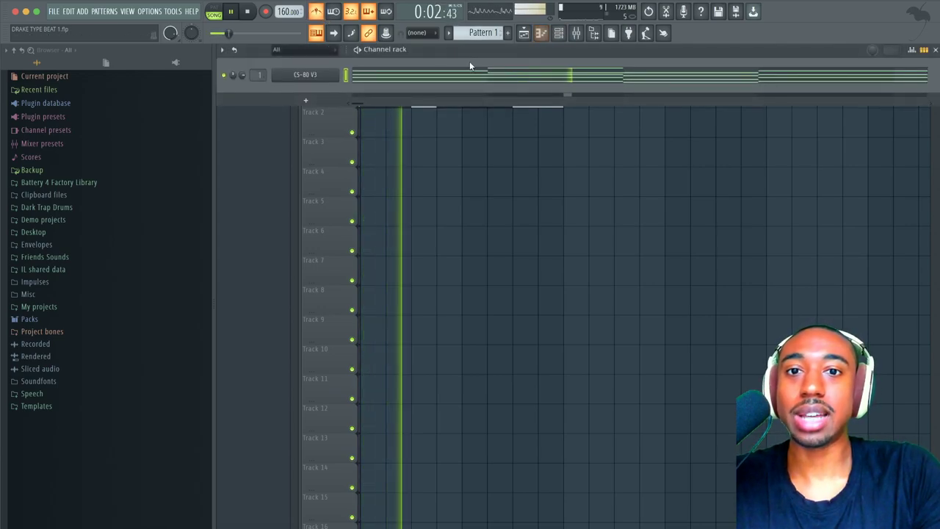
pyautogui.moveTo(483, 33); pyautogui.dragTo(483, 27)
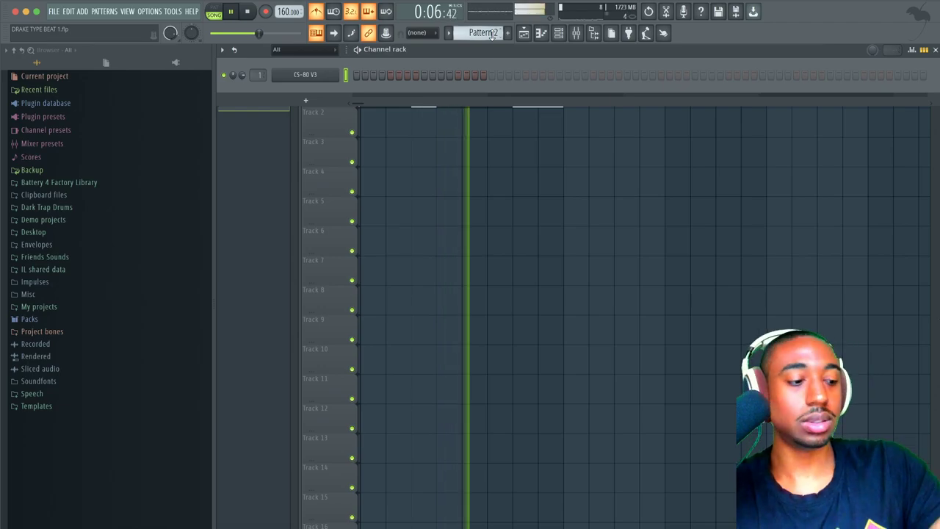
pyautogui.click(415, 170)
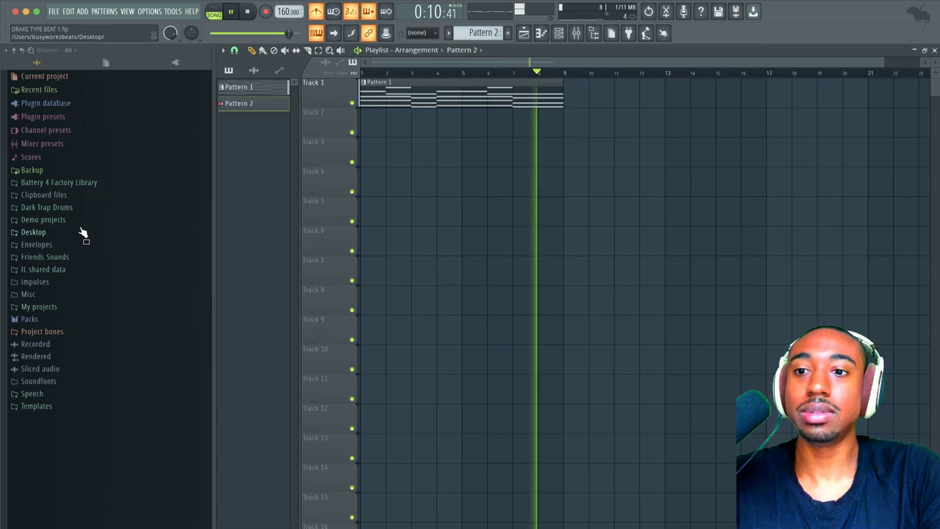
# Step: Show the channel rack and open Ramoon's FYA GANG drum kit within the Friends Sounds folder
pyautogui.click(71, 256)
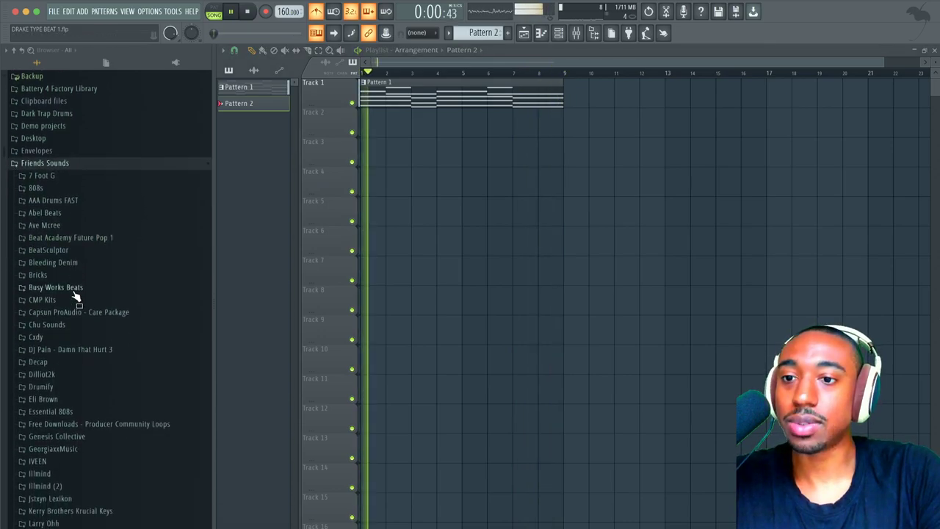
pyautogui.click(559, 32)
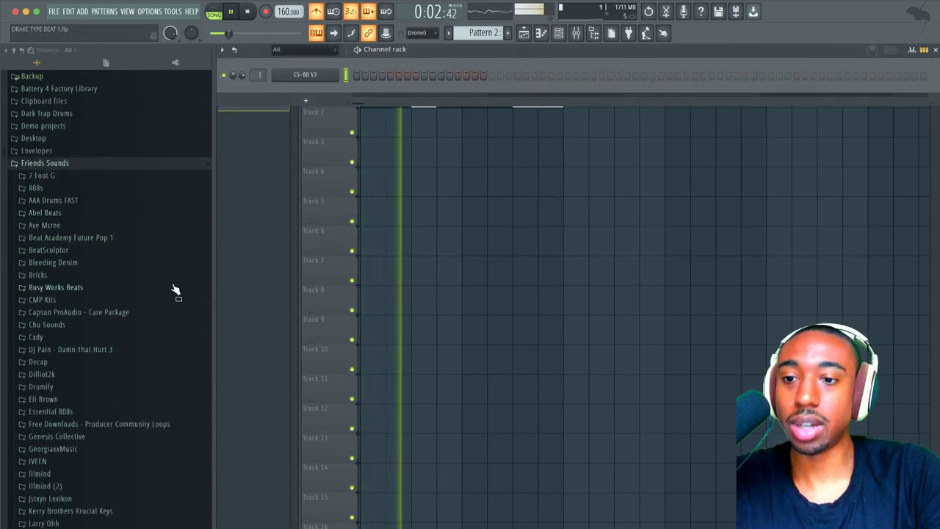
pyautogui.scroll(-9, 175, 290)
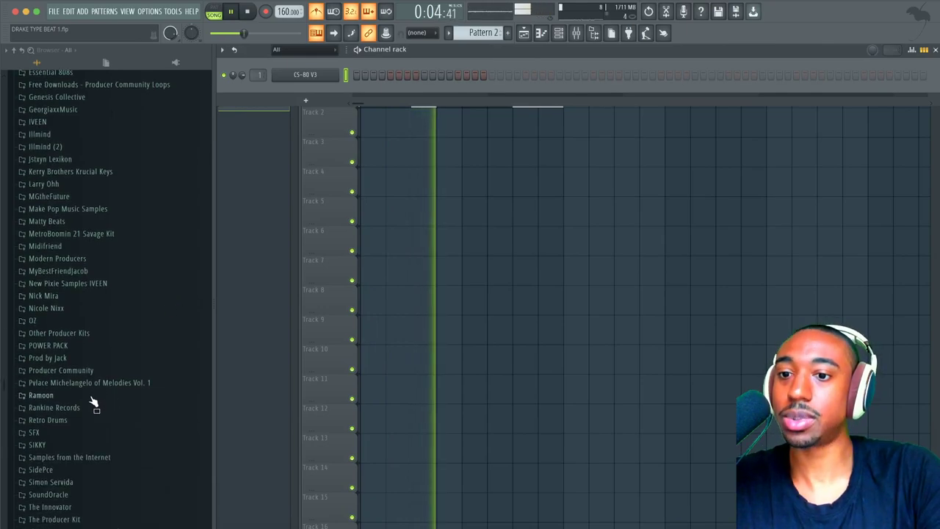
pyautogui.click(92, 397)
pyautogui.click(90, 407)
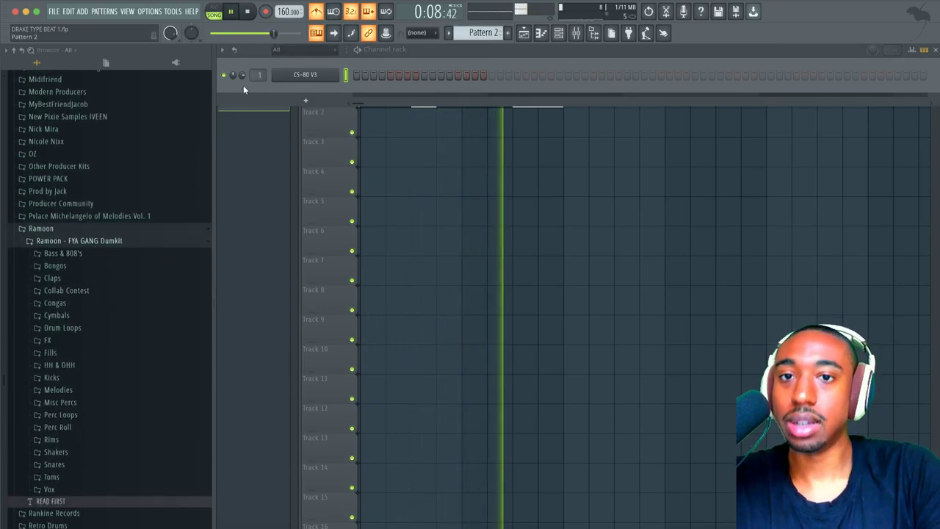
# Step: Audition Ayana Sub E, Dakar 808 and Go To 808 from the kit's Bass & 808's folder, and collapse the Ramoon folder
pyautogui.click(77, 255)
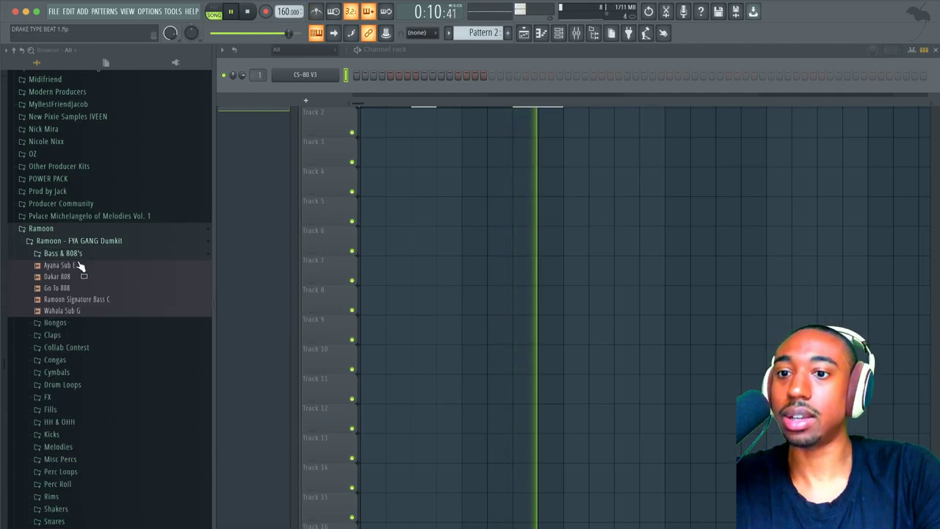
pyautogui.click(79, 266)
pyautogui.click(79, 277)
pyautogui.click(78, 288)
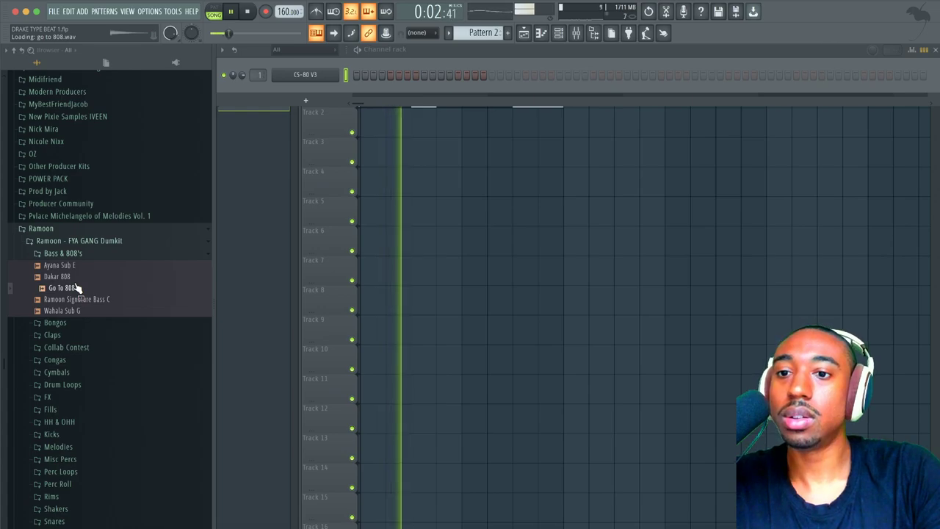
pyautogui.click(83, 240)
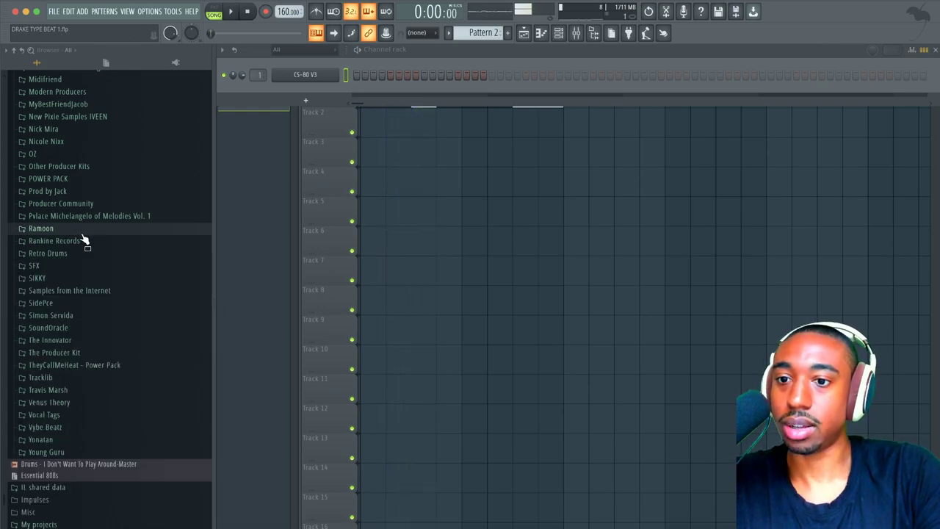
# Step: Browse the One Shots sample categories within the Battery 4 Factory Library's Samples folder
pyautogui.scroll(10, 86, 235)
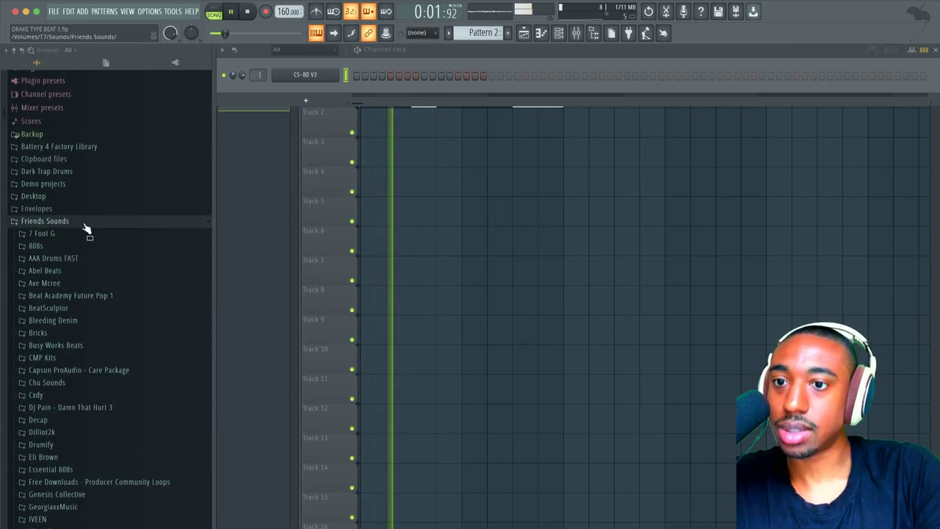
pyautogui.click(88, 147)
pyautogui.click(71, 220)
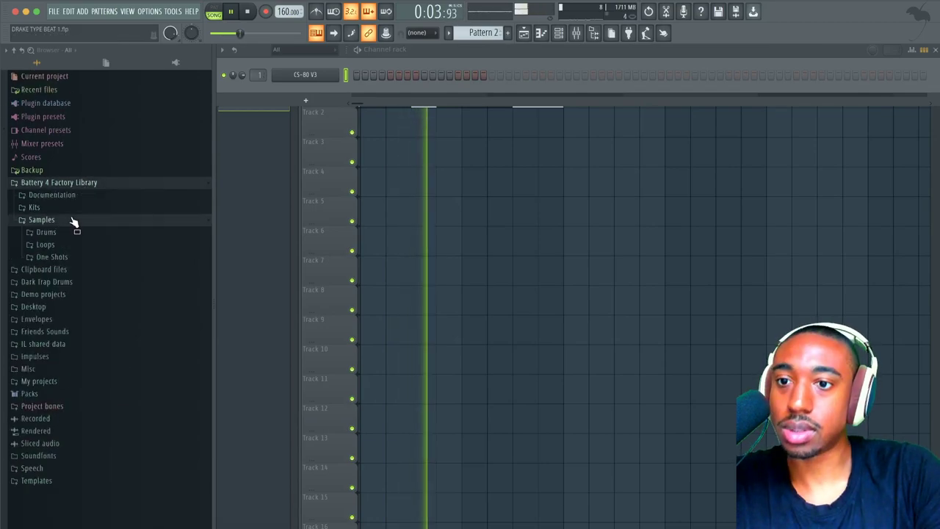
pyautogui.click(73, 256)
pyautogui.scroll(-2, 84, 312)
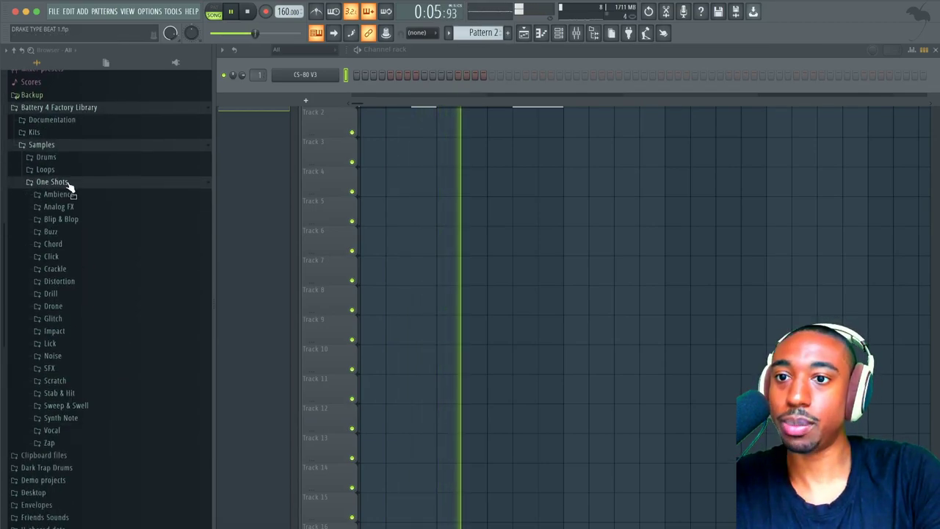
# Step: Open the Wooden folder under the Battery 4 Drums samples and audition its first sounds down to Clave Davis 1 V3
pyautogui.click(78, 157)
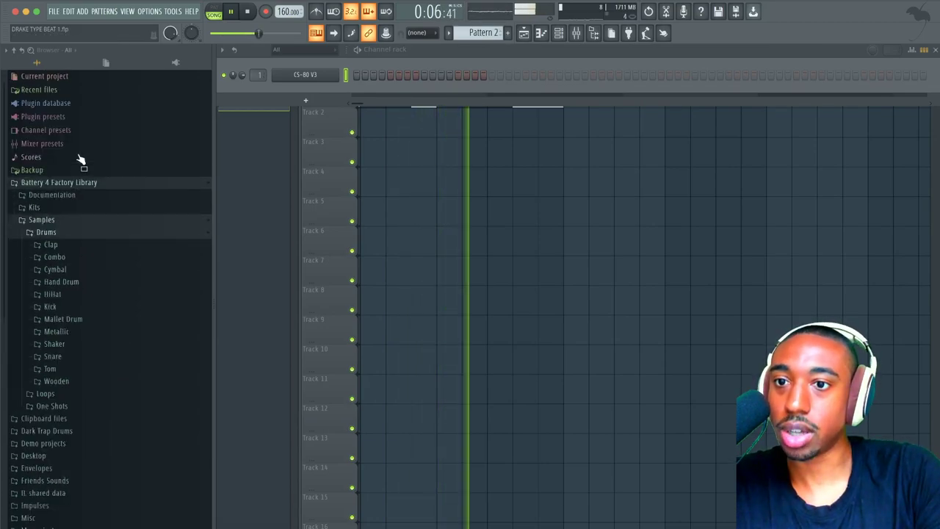
pyautogui.click(73, 380)
pyautogui.click(82, 324)
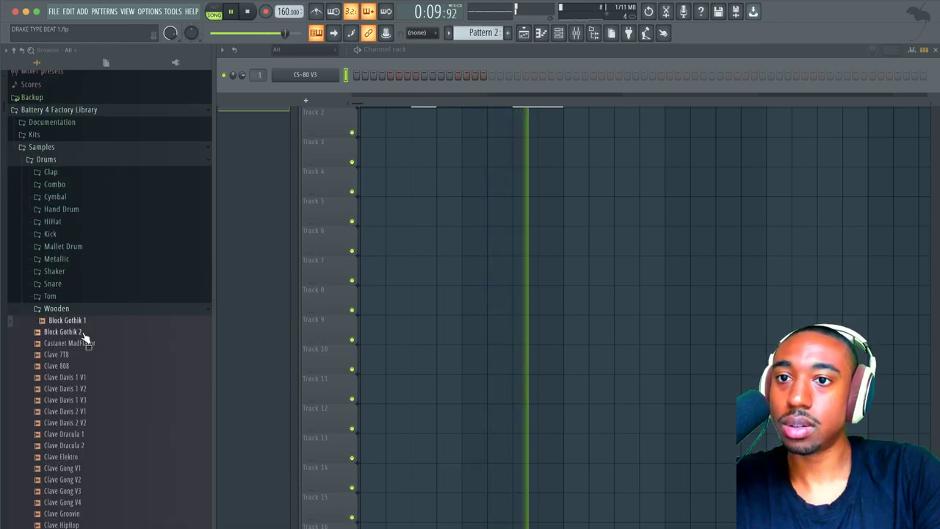
pyautogui.click(84, 335)
pyautogui.press('Down')
pyautogui.press('Down')
pyautogui.press('Down')
pyautogui.press('Down')
pyautogui.press('Down')
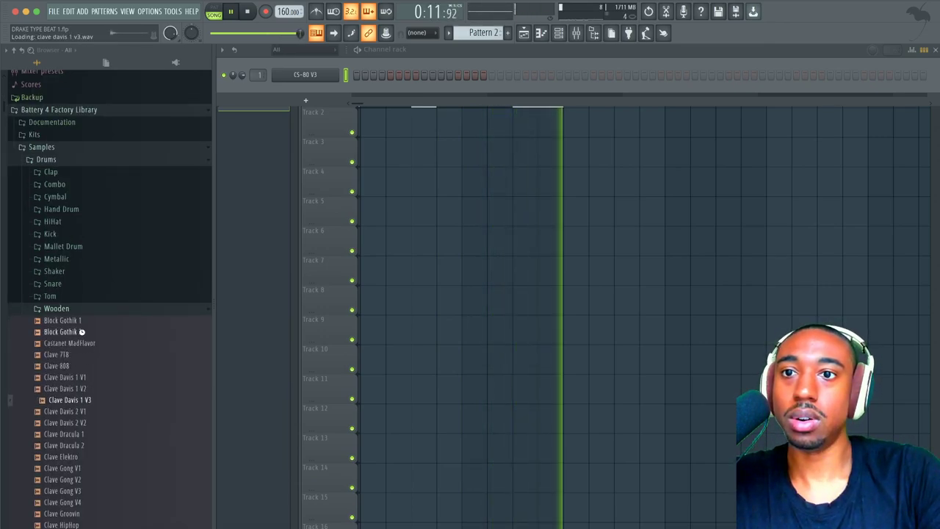
# Step: Load the Clave Davis 1 V2 and Clave Davis 1 V3 samples into new channels and stop playback
pyautogui.scroll(-3, 84, 336)
pyautogui.rightClick(82, 303)
pyautogui.click(85, 304)
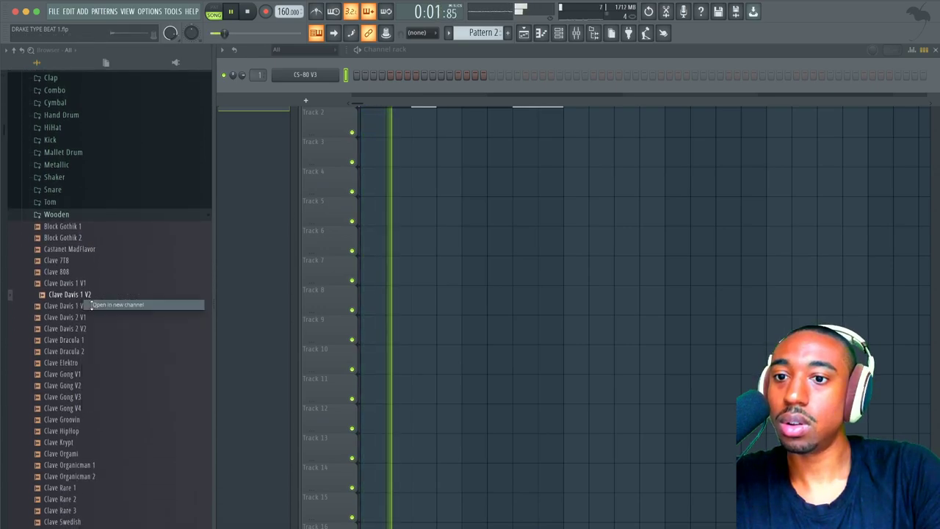
pyautogui.rightClick(86, 304)
pyautogui.click(124, 315)
pyautogui.press('space')
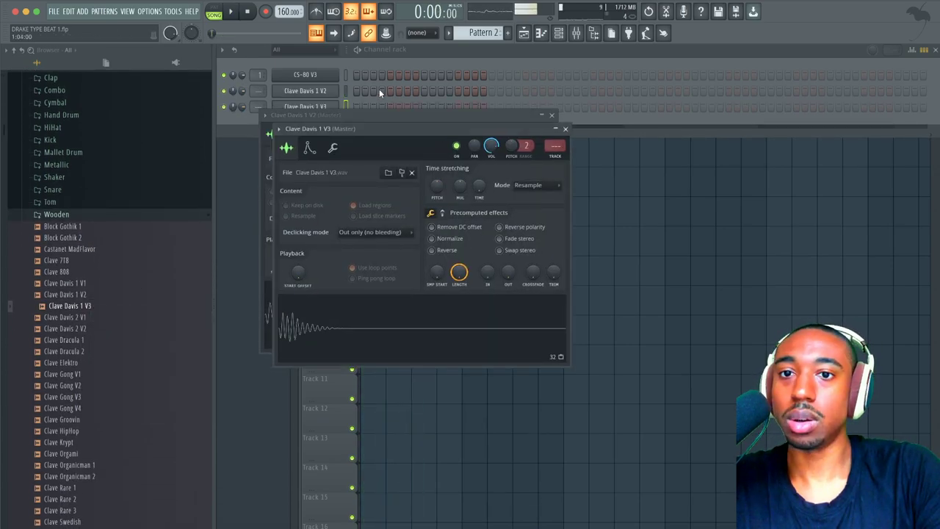
# Step: Route the two clave channels to mixer tracks 2 and 3, and place V2 on step 7 and V3 on step 13
pyautogui.hotkey('ctrl', 'l')
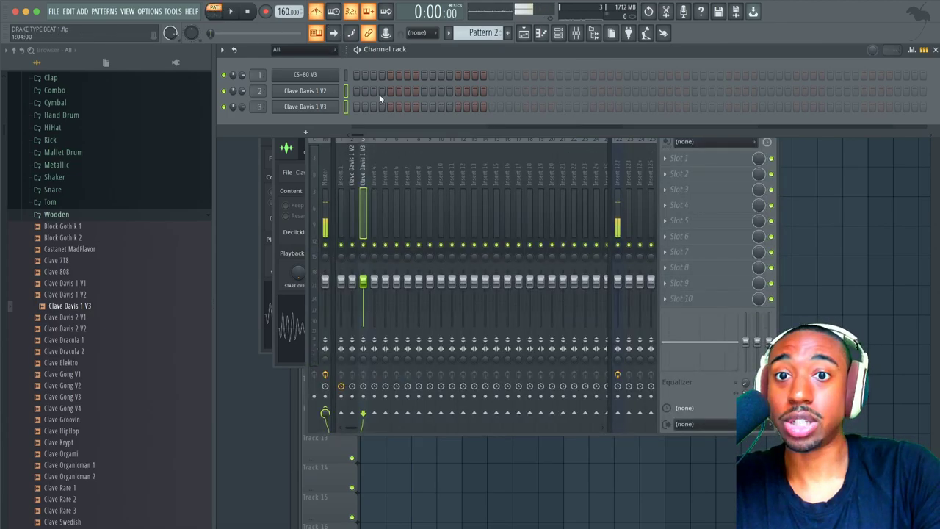
pyautogui.click(407, 91)
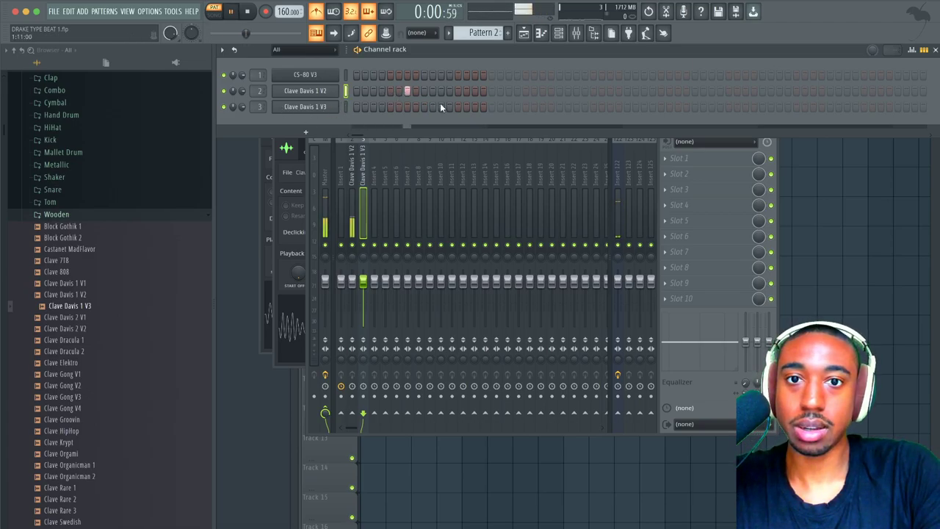
pyautogui.press('space')
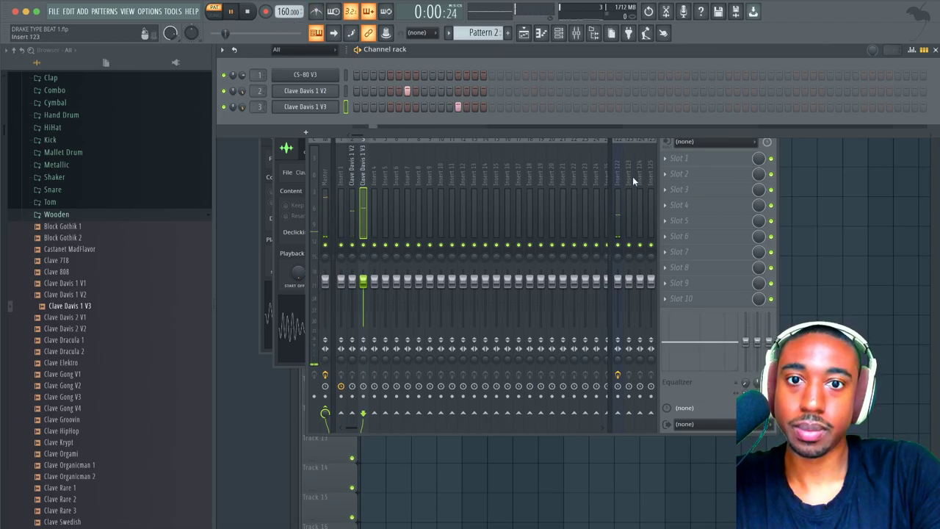
# Step: Place eight Pattern 2 clips across bars 1 to 8 of playlist Track 2 and play the arrangement in song mode
pyautogui.click(836, 230)
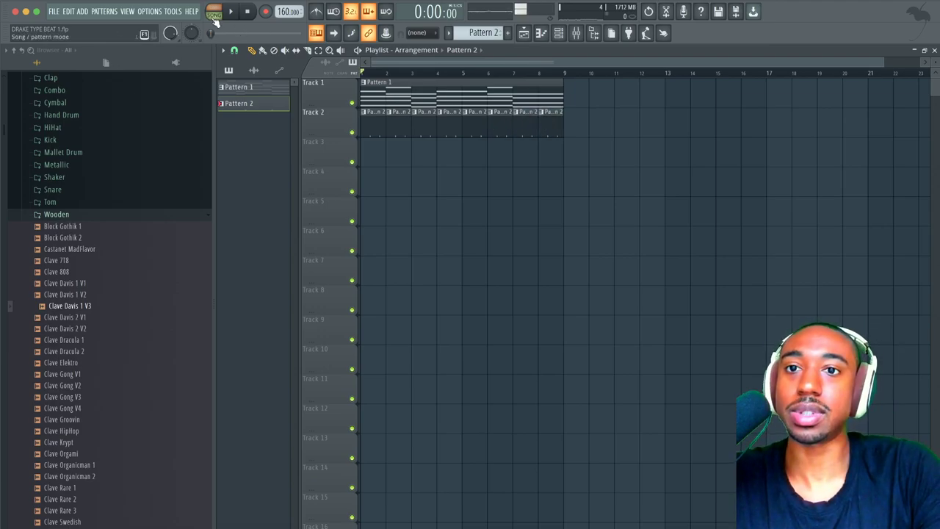
pyautogui.click(560, 34)
pyautogui.rightClick(432, 275)
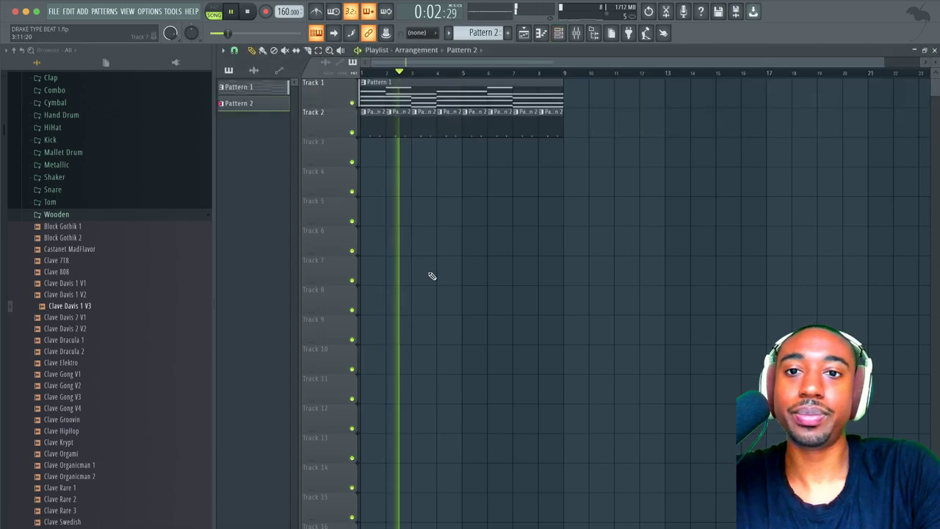
# Step: Audition further clave samples in the Wooden folder down to Clave Underpass while the arrangement plays
pyautogui.scroll(-2, 83, 332)
pyautogui.click(83, 330)
pyautogui.click(83, 352)
pyautogui.scroll(-4, 83, 310)
pyautogui.click(83, 273)
pyautogui.click(82, 286)
pyautogui.scroll(-3, 81, 257)
pyautogui.click(84, 202)
pyautogui.click(82, 213)
pyautogui.click(80, 224)
pyautogui.click(81, 247)
pyautogui.scroll(-2, 83, 243)
pyautogui.click(80, 225)
pyautogui.scroll(-4, 81, 220)
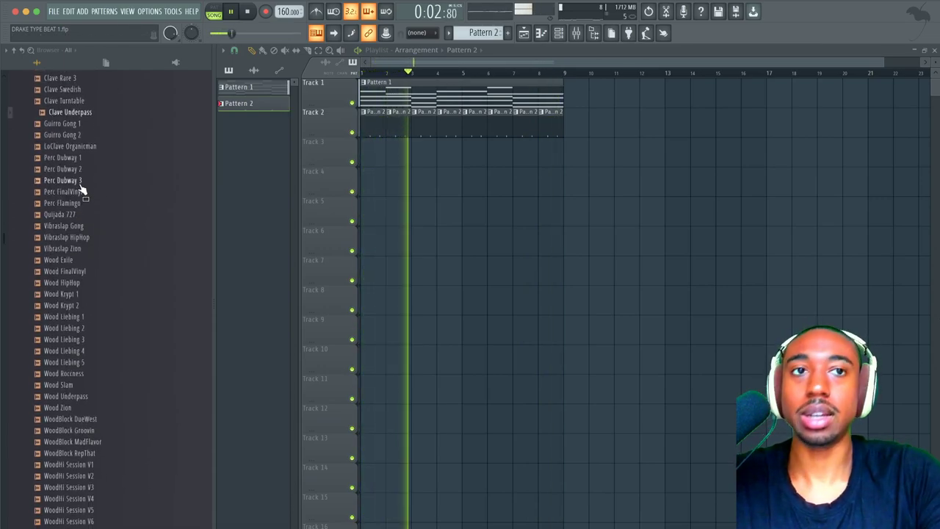
# Step: Audition the perc and wood samples that follow the claves in the Wooden folder
pyautogui.click(82, 202)
pyautogui.scroll(-4, 81, 215)
pyautogui.click(79, 135)
pyautogui.click(79, 147)
pyautogui.click(78, 102)
pyautogui.click(79, 125)
pyautogui.click(79, 102)
pyautogui.click(77, 204)
pyautogui.click(76, 215)
# Step: Audition samples through the rest of the Wooden folder, ending with Woodblock Gong 3 V2
pyautogui.scroll(-5, 75, 250)
pyautogui.click(75, 251)
pyautogui.scroll(-7, 75, 255)
pyautogui.click(75, 255)
pyautogui.scroll(-6, 75, 256)
pyautogui.scroll(-5, 75, 253)
pyautogui.click(75, 252)
pyautogui.click(76, 306)
pyautogui.click(78, 352)
pyautogui.scroll(-2, 77, 356)
pyautogui.scroll(-3, 79, 360)
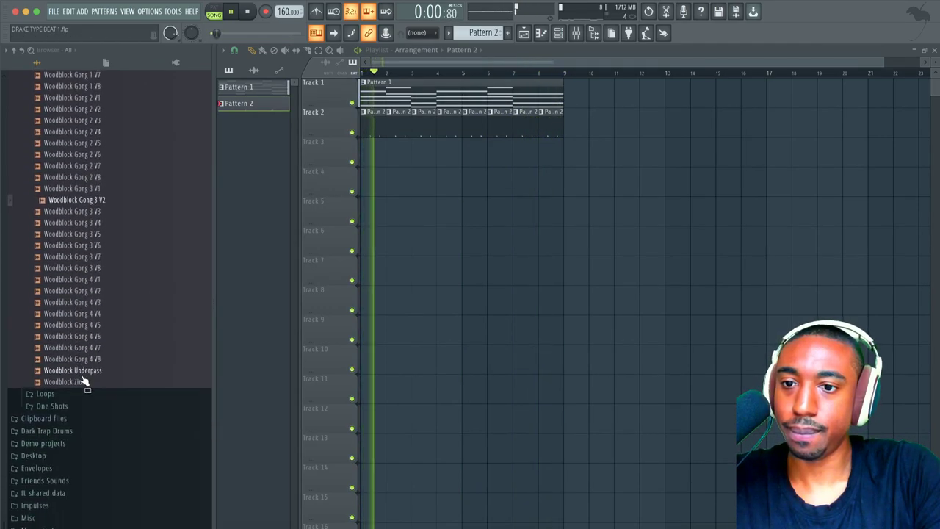
# Step: Load Woodblock Gong 3 V2 into a new channel, route it to mixer track 4, and stop playback
pyautogui.rightClick(103, 198)
pyautogui.click(118, 210)
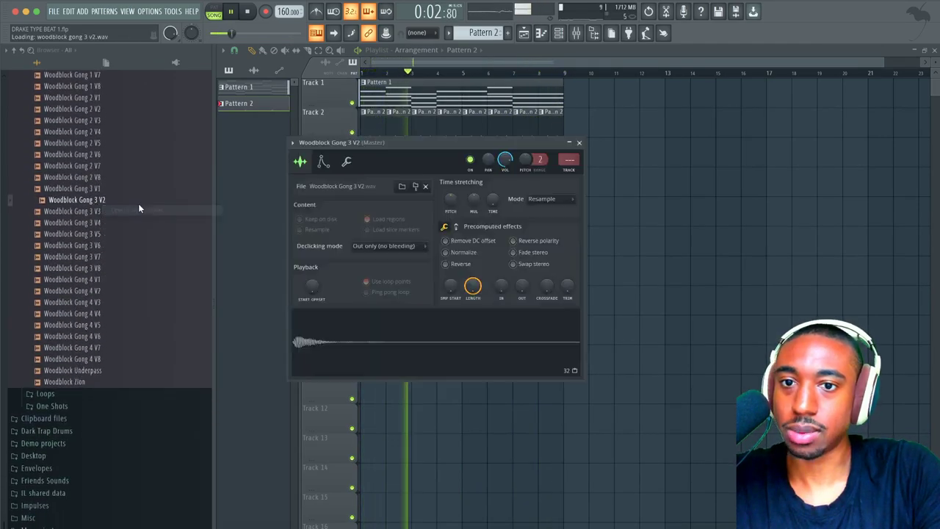
pyautogui.press('F9')
pyautogui.press('space')
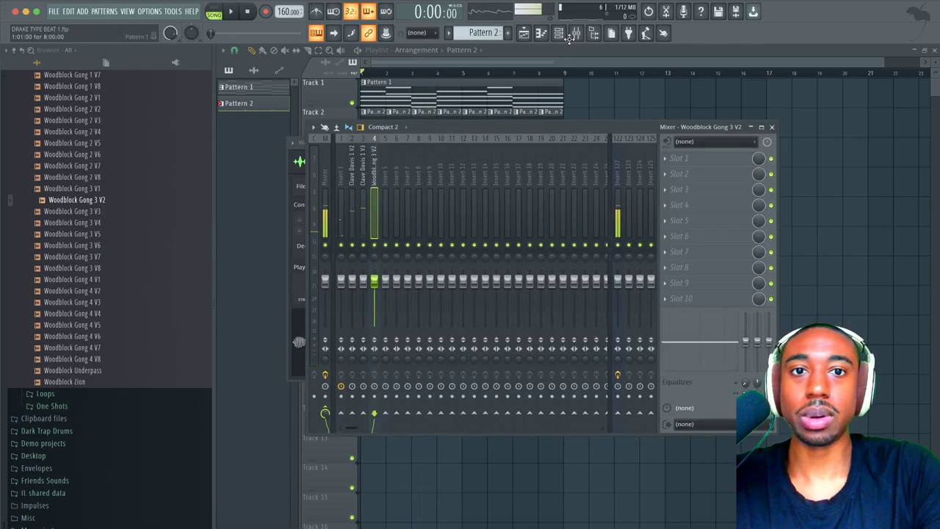
# Step: Create Pattern 3 with a Woodblock Gong 3 V2 hit on step 1, and place it at bar 1 of playlist Track 3
pyautogui.click(558, 33)
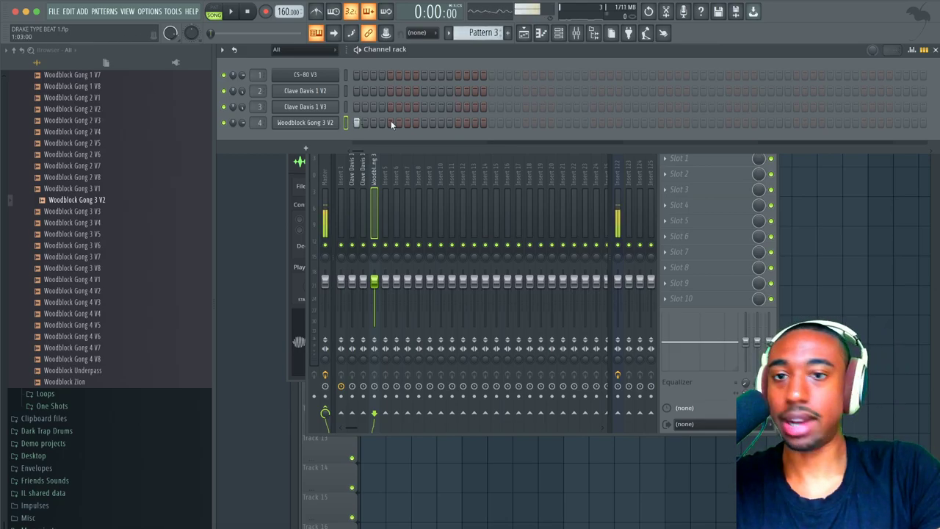
pyautogui.click(801, 215)
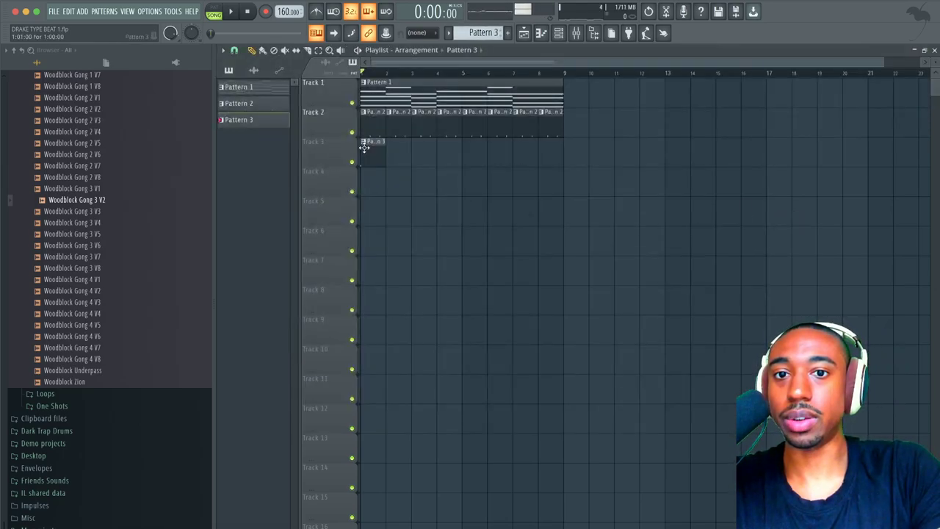
# Step: Load Fruity Reeverb 2 into Slot 1 of the Woodblock Gong 3 V2 mixer track and close the plugin window
pyautogui.click(578, 35)
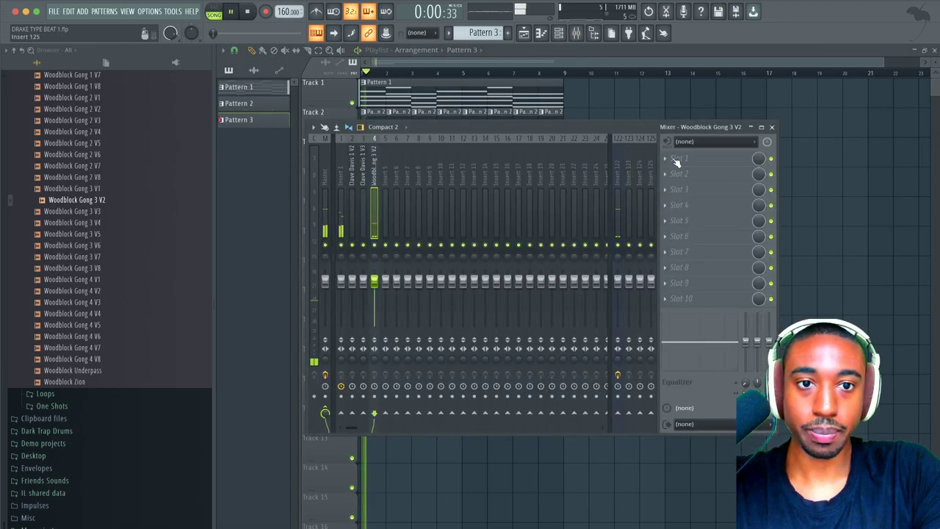
pyautogui.click(691, 159)
pyautogui.moveTo(679, 172)
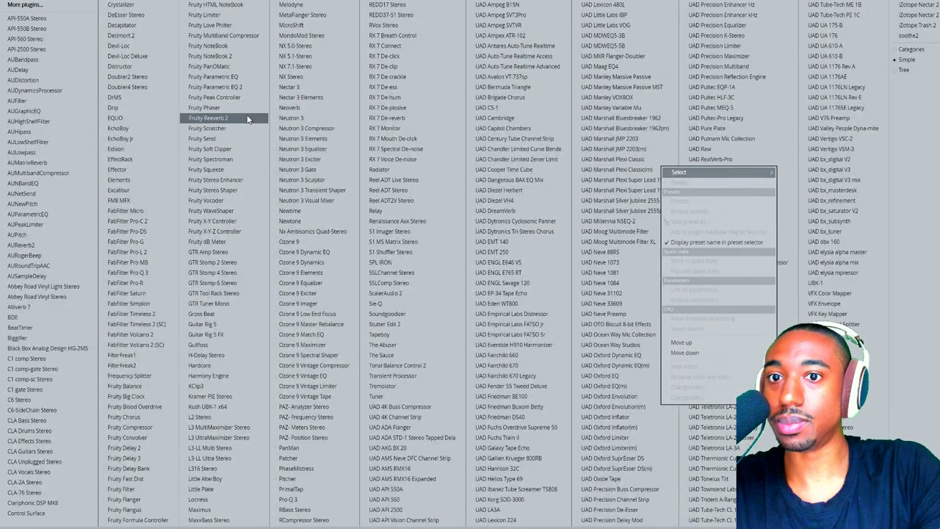
pyautogui.click(221, 118)
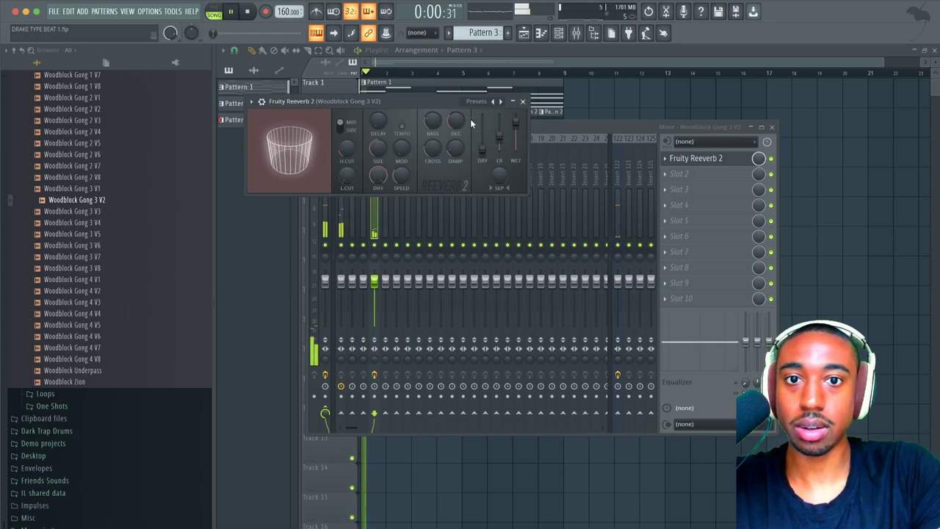
pyautogui.click(521, 101)
# Step: Review the channels in the channel rack and mixer during playback, and save the project
pyautogui.click(560, 32)
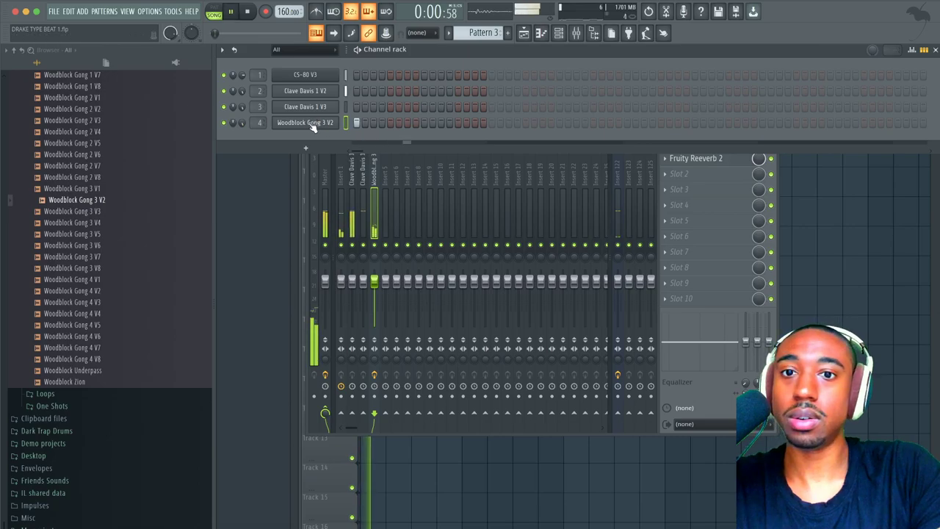
pyautogui.click(845, 212)
pyautogui.press('super+s')
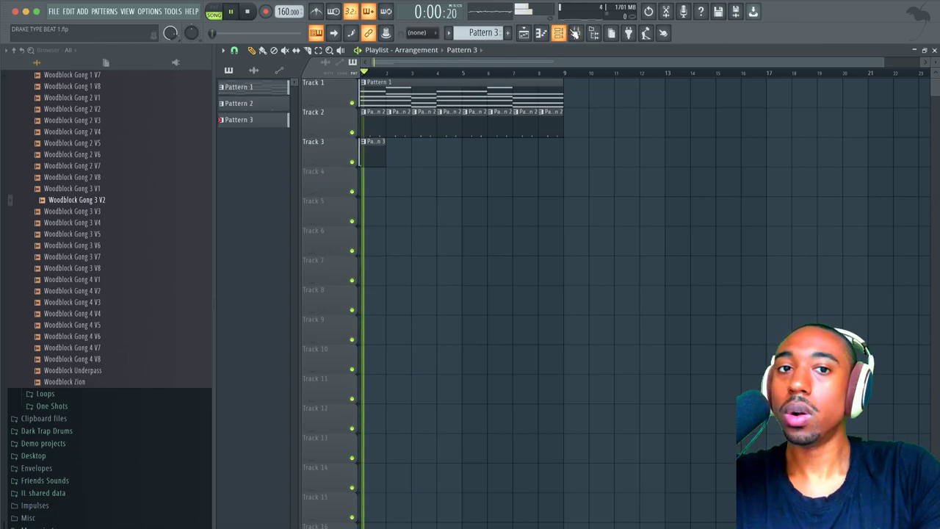
pyautogui.click(576, 32)
pyautogui.click(771, 126)
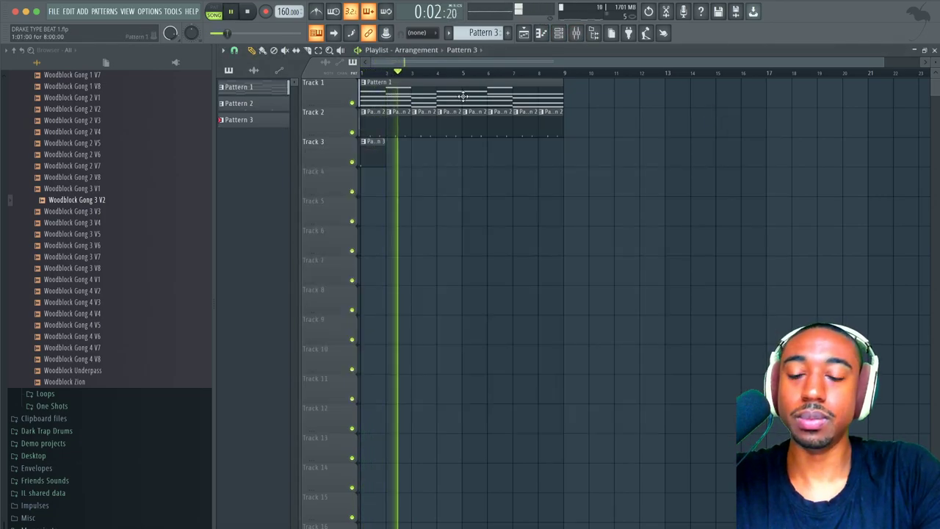
# Step: Collapse the Wooden folder, open the Hand Drum folder, and audition Bongo Ame 1
pyautogui.scroll(4, 164, 298)
pyautogui.scroll(20, 164, 298)
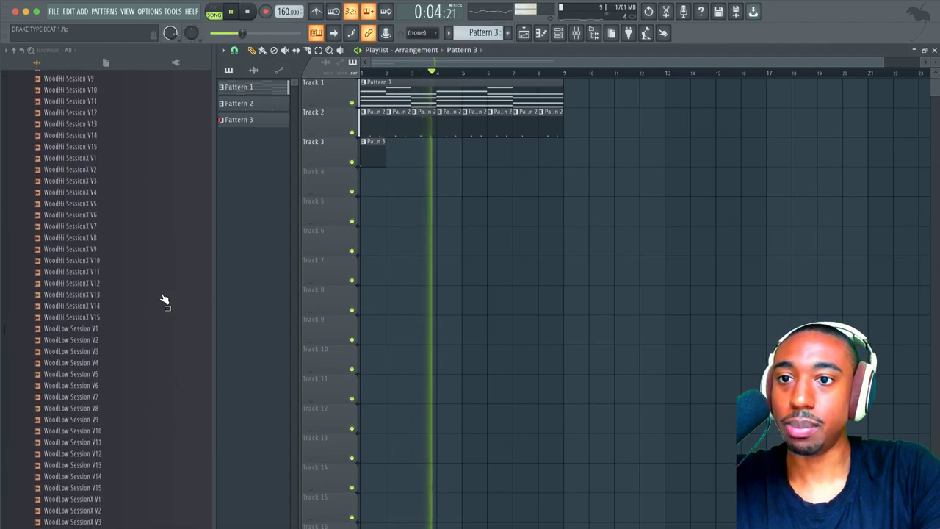
pyautogui.scroll(10, 163, 298)
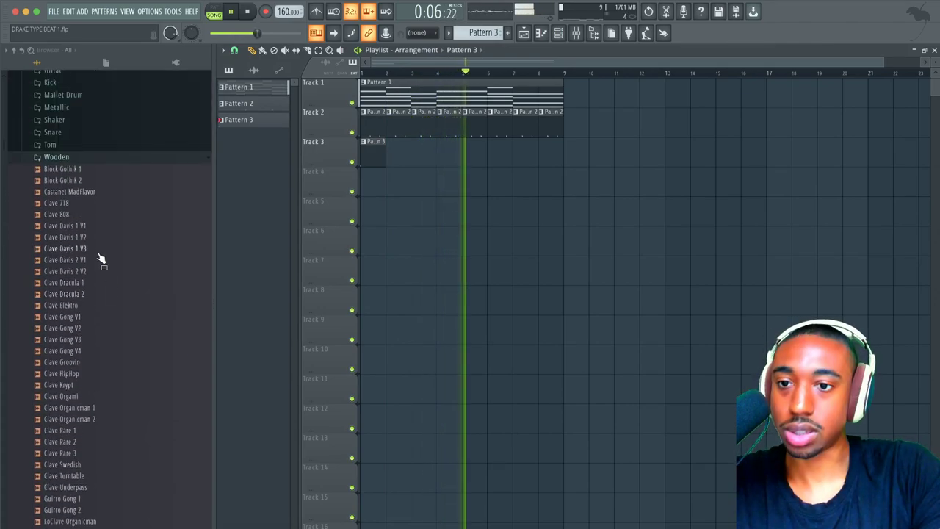
pyautogui.click(90, 160)
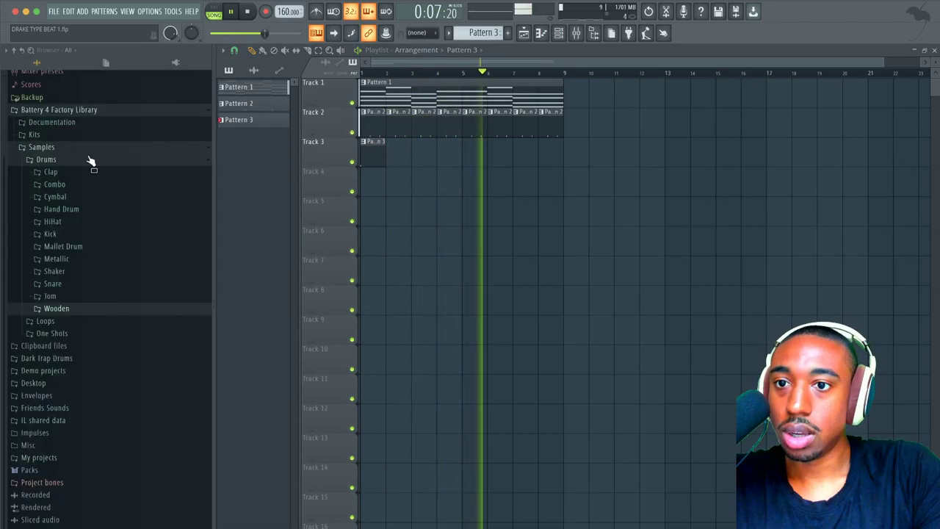
pyautogui.click(83, 210)
pyautogui.click(82, 222)
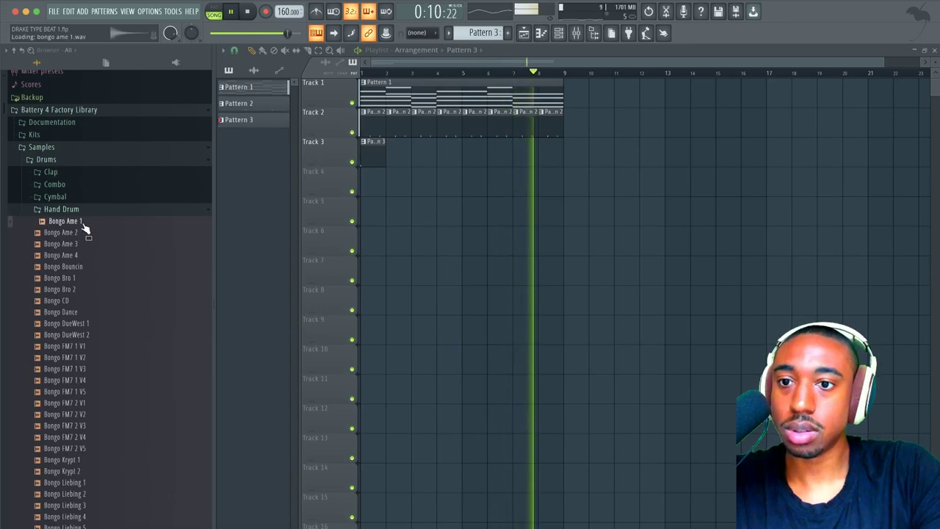
pyautogui.scroll(-2, 83, 246)
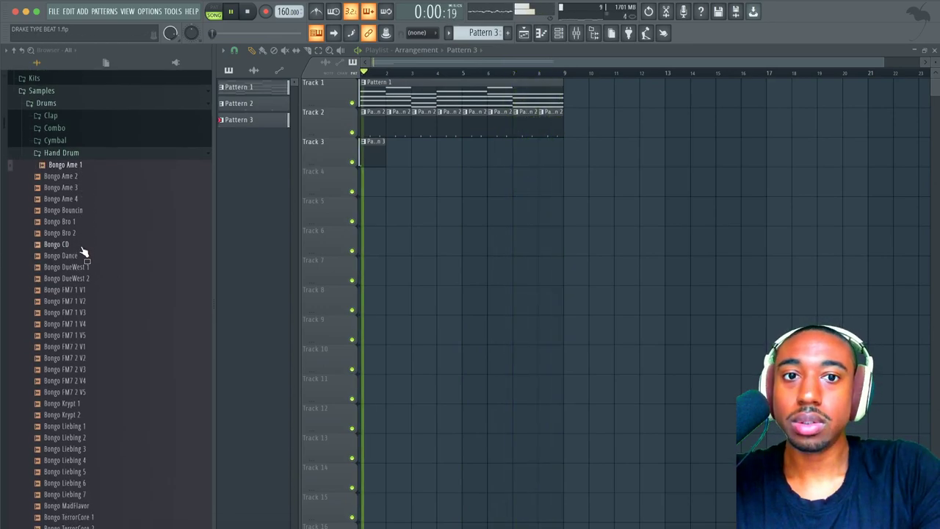
# Step: Audition Bongo Ame 4, 3 and 2, Bongo Bro 2 and 1, Bongo CD and Bongo Dance
pyautogui.click(101, 201)
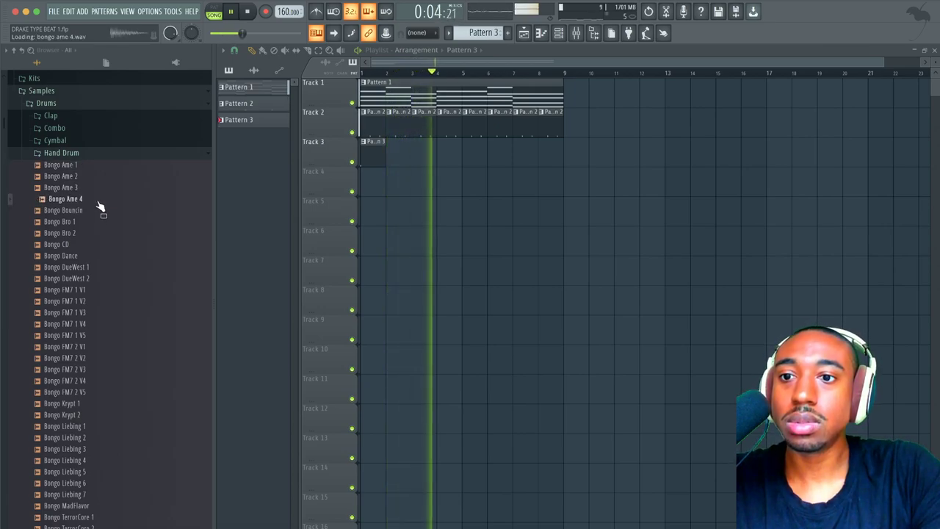
pyautogui.click(97, 188)
pyautogui.click(95, 177)
pyautogui.click(96, 233)
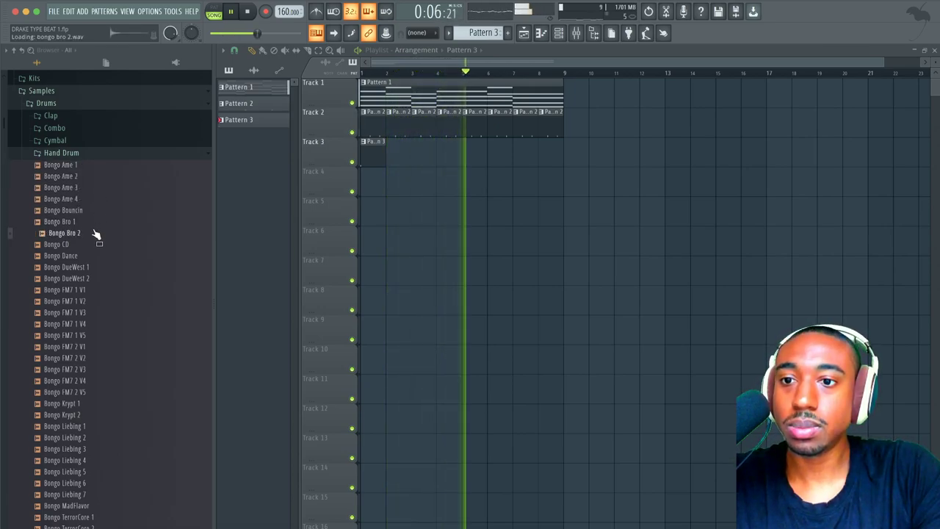
pyautogui.click(94, 222)
pyautogui.scroll(-3, 88, 221)
pyautogui.click(89, 171)
pyautogui.click(89, 181)
# Step: Load Bongo Dance into a new channel, set its silence trimming threshold to 100%, and shorten the sample length to its first hit
pyautogui.rightClick(87, 183)
pyautogui.click(103, 192)
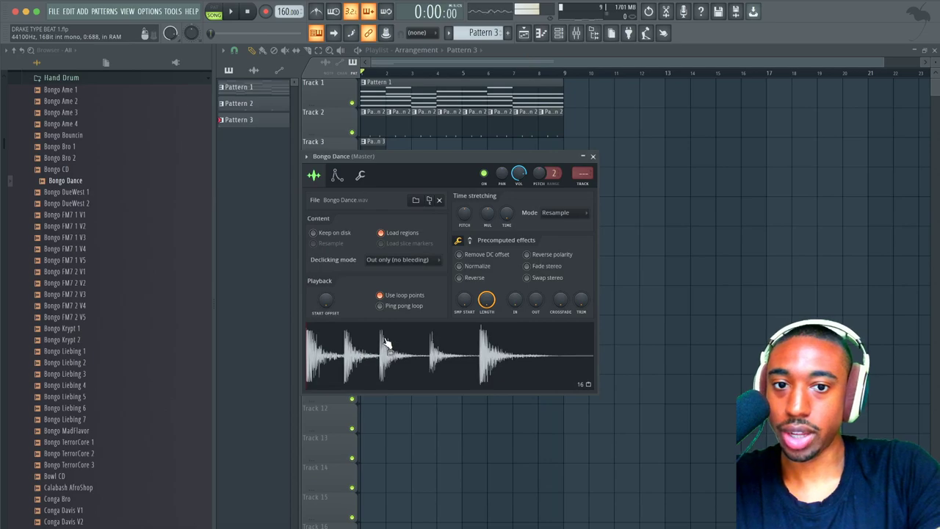
pyautogui.moveTo(578, 303); pyautogui.dragTo(584, 306)
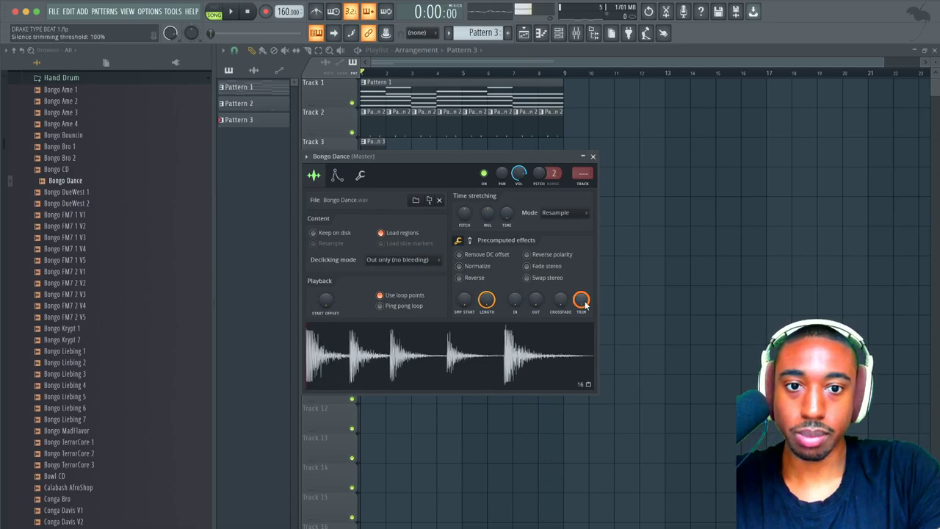
pyautogui.moveTo(492, 307); pyautogui.dragTo(491, 353)
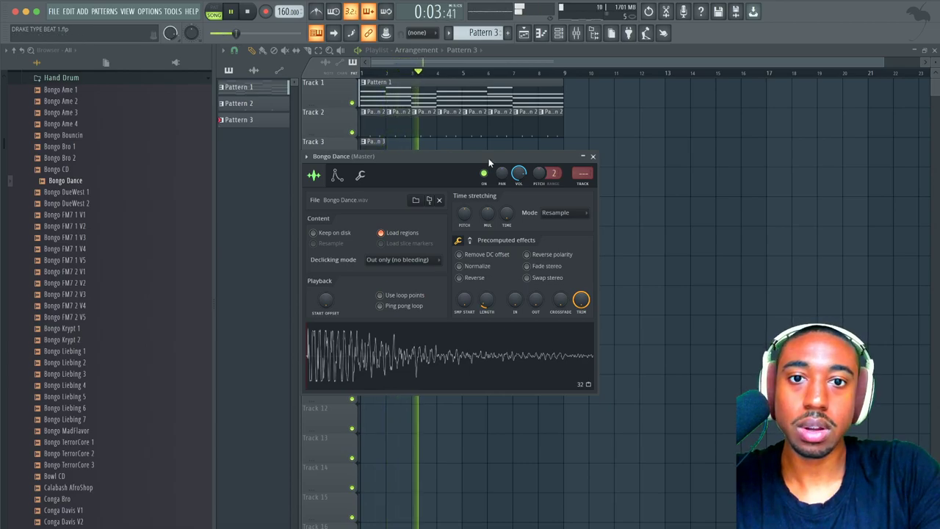
# Step: Route the Bongo Dance channel to mixer track 5 and create the empty Pattern 4
pyautogui.press('F9')
pyautogui.click(558, 32)
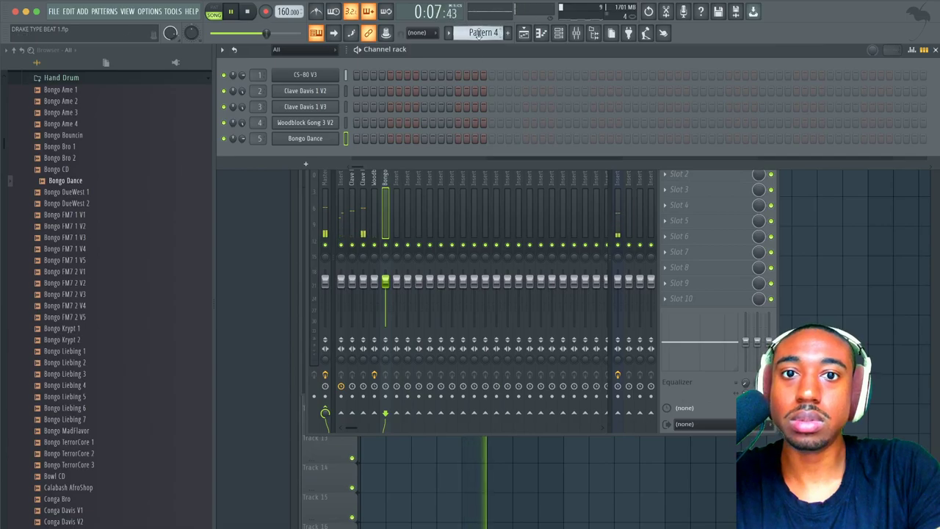
# Step: Place Pattern 4 at bar 1 of playlist Track 4, and play the song with the channel rack shown
pyautogui.click(854, 228)
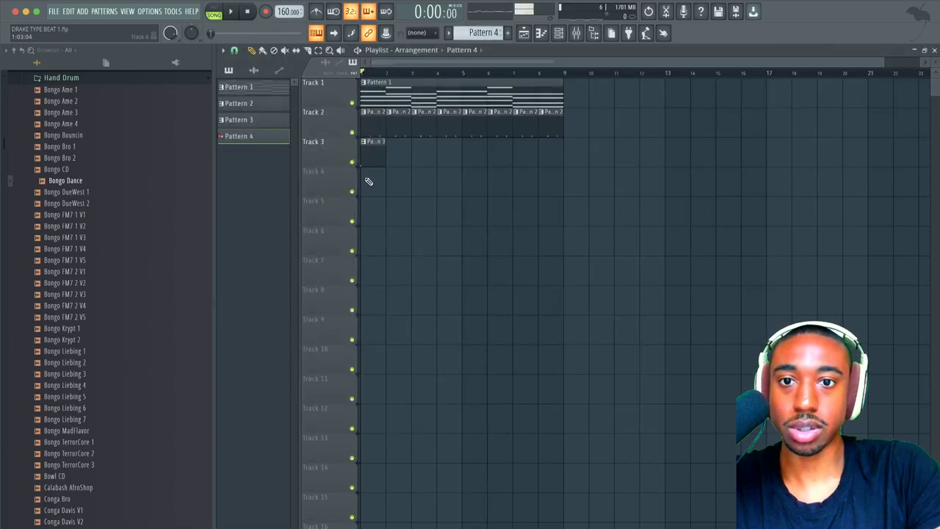
pyautogui.click(559, 33)
pyautogui.press('space')
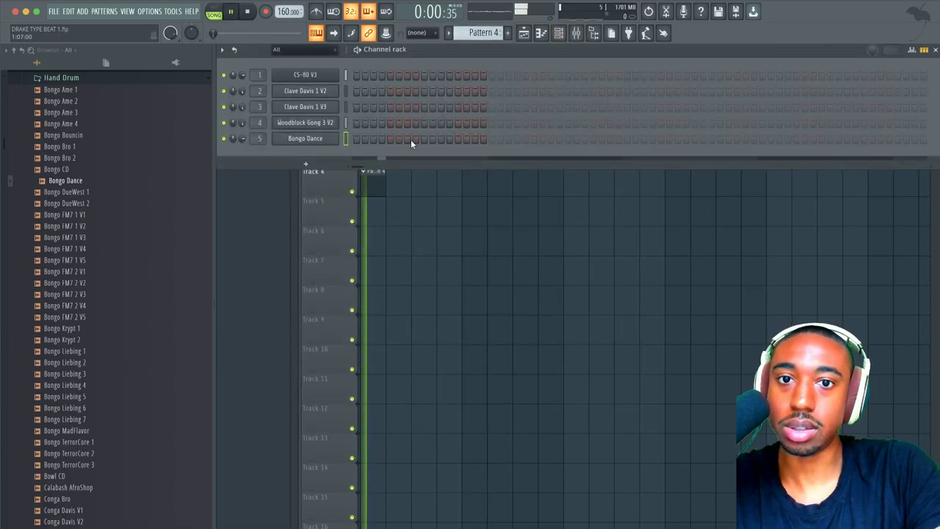
# Step: Program Bongo Dance hits on steps 13 and 29 of Pattern 4, and turn on the metronome
pyautogui.click(459, 138)
pyautogui.press('space')
pyautogui.click(322, 12)
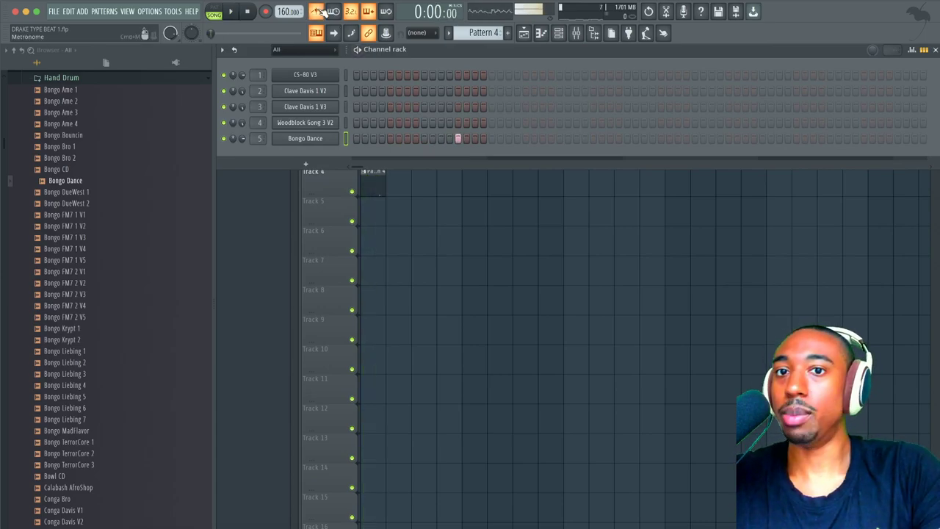
pyautogui.click(592, 138)
# Step: Repeat Pattern 4 along playlist Track 4 at bars 3, 5 and 7 to fill the eight bars
pyautogui.click(552, 199)
pyautogui.click(422, 186)
pyautogui.click(474, 186)
pyautogui.click(519, 180)
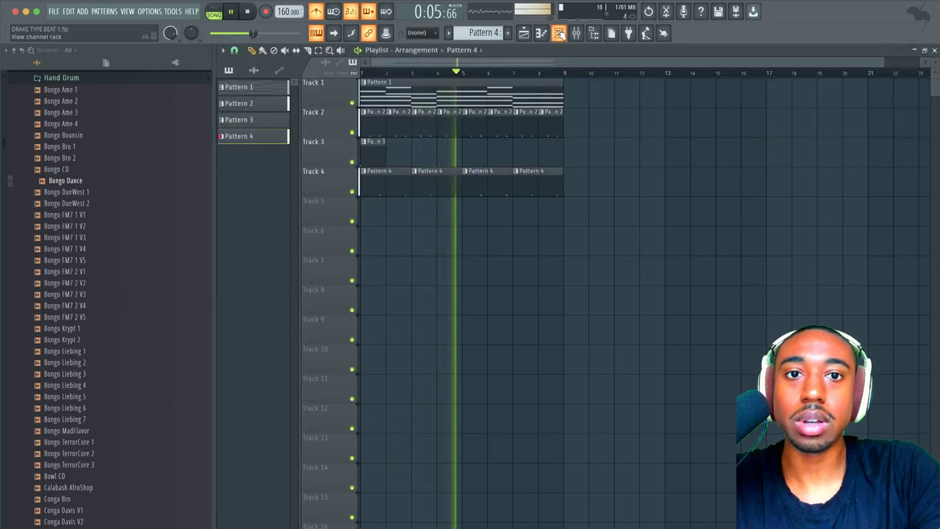
# Step: Audition the Bongo DueWest, Bongo FM7 1 and Bongo FM7 2 samples up to Bongo FM7 2 V4 against the playing song
pyautogui.press('F6')
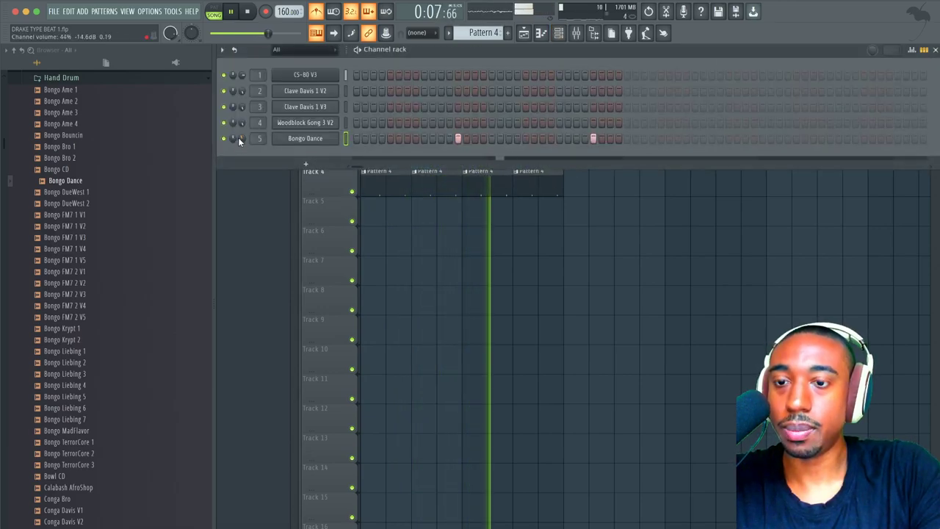
pyautogui.click(86, 193)
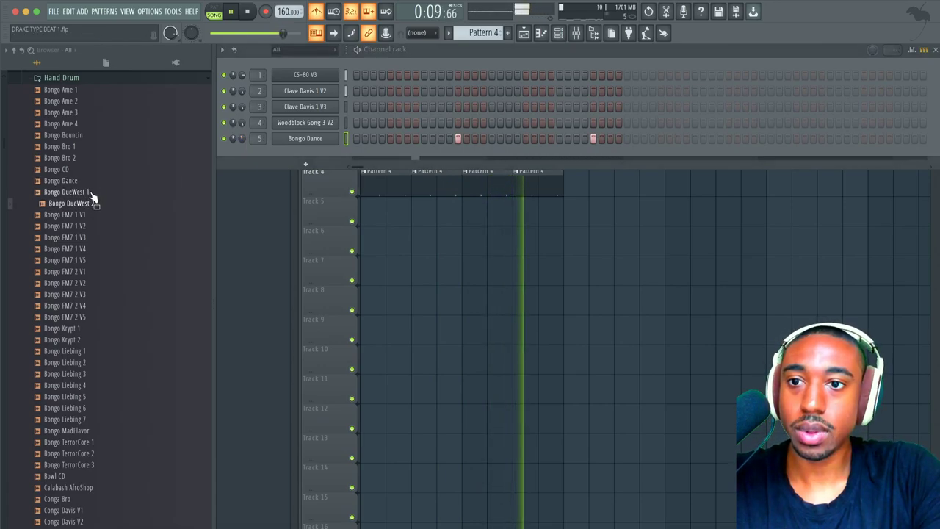
pyautogui.click(92, 215)
pyautogui.click(91, 227)
pyautogui.click(89, 238)
pyautogui.click(91, 248)
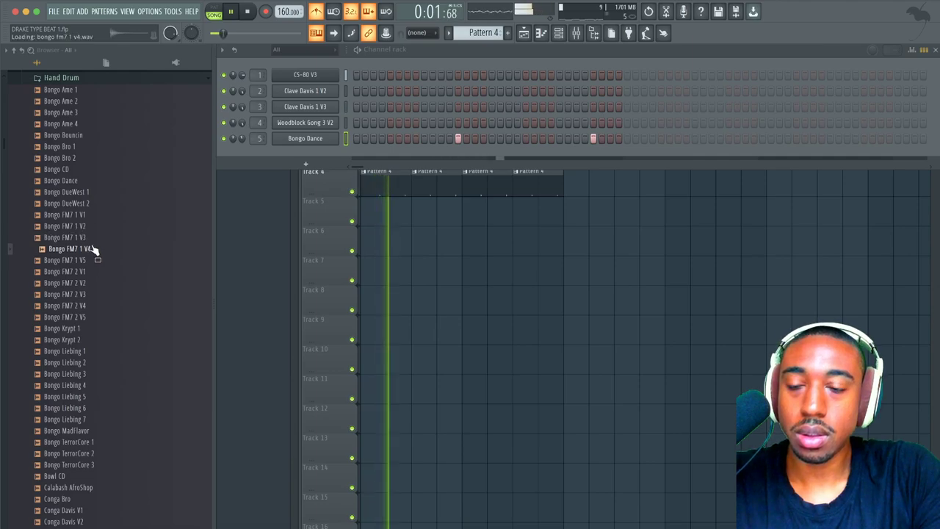
pyautogui.click(89, 241)
pyautogui.click(90, 269)
pyautogui.click(90, 282)
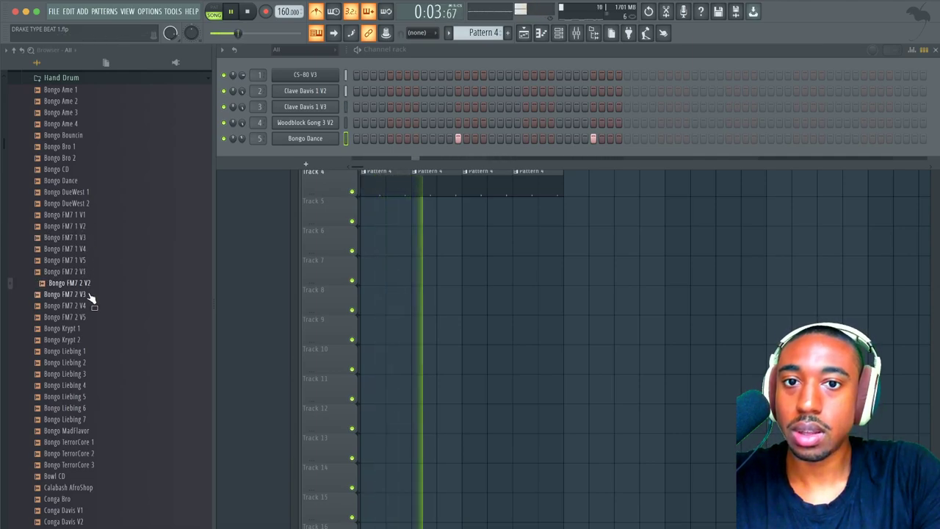
pyautogui.scroll(-1, 90, 302)
pyautogui.scroll(-1, 91, 304)
pyautogui.click(90, 256)
pyautogui.click(93, 268)
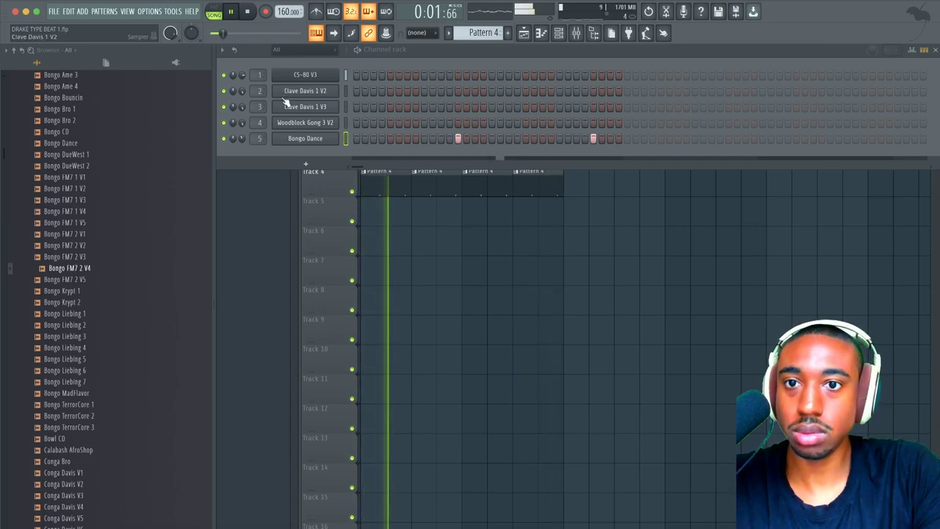
# Step: Show the mixer and audition Bongo Krypt 1, Bongo Liebing 5 and Bongo Liebing 6
pyautogui.press('F9')
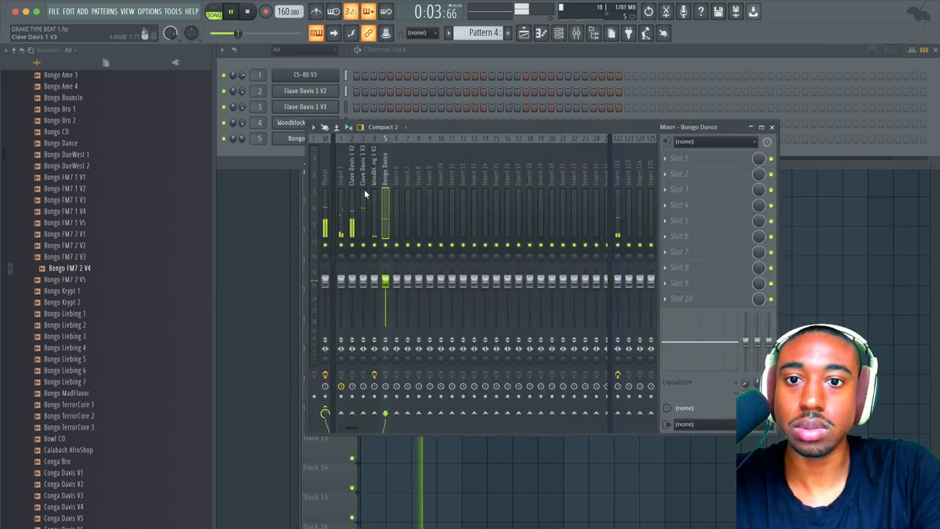
pyautogui.click(96, 293)
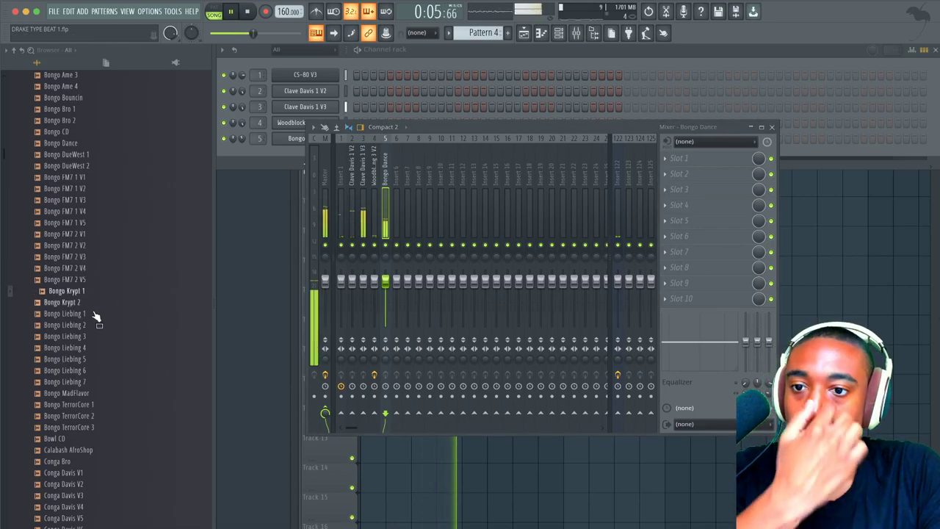
pyautogui.scroll(-1, 94, 311)
pyautogui.rightClick(94, 321)
pyautogui.click(74, 322)
pyautogui.click(73, 333)
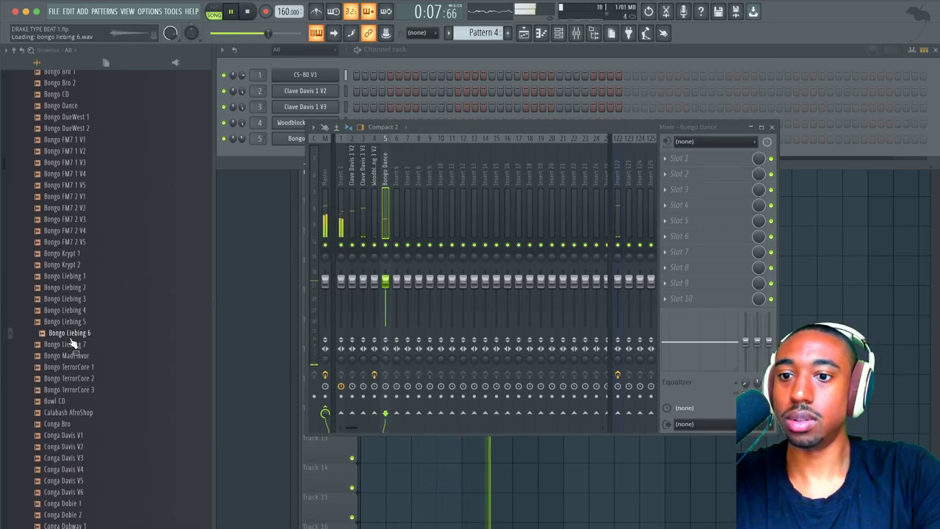
# Step: Audition Calabash AfroShop and the Conga Dubway, Davis, Dobie and Fiasco samples
pyautogui.scroll(-3, 74, 358)
pyautogui.click(84, 236)
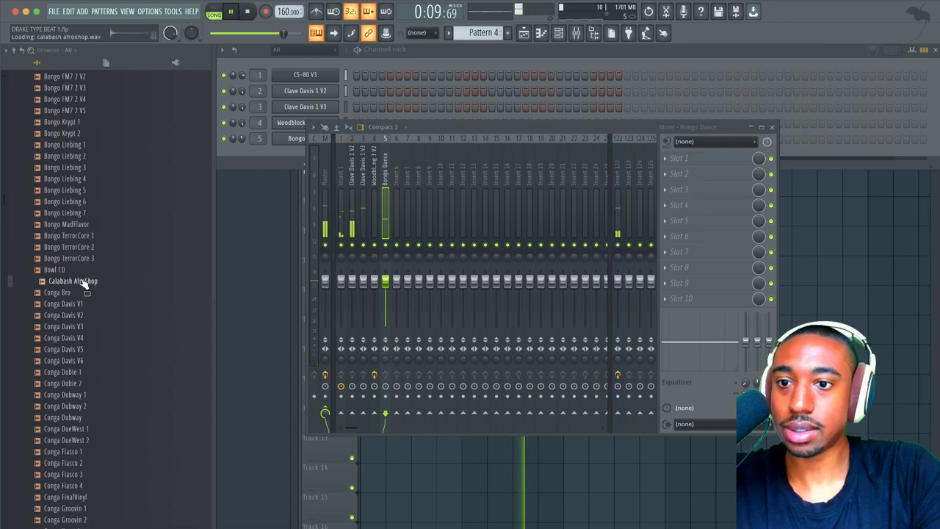
pyautogui.scroll(-3, 84, 283)
pyautogui.click(83, 278)
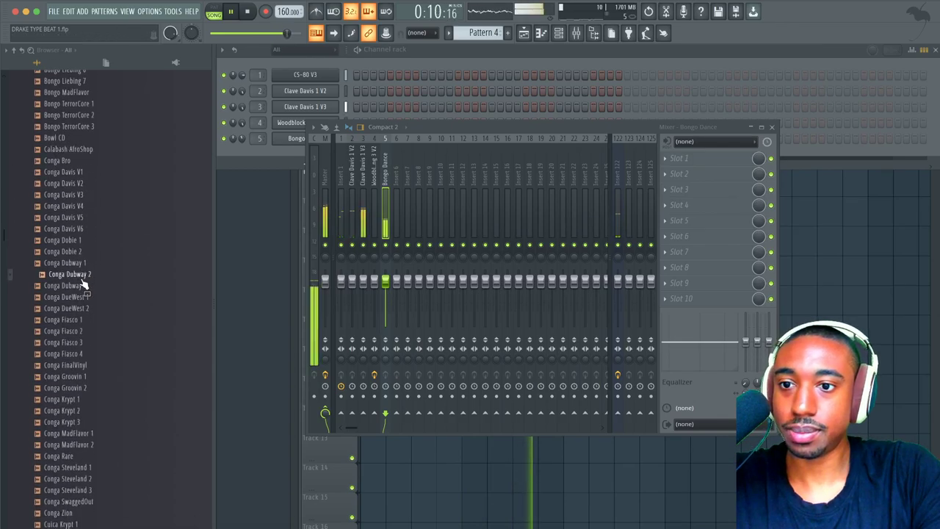
pyautogui.click(87, 217)
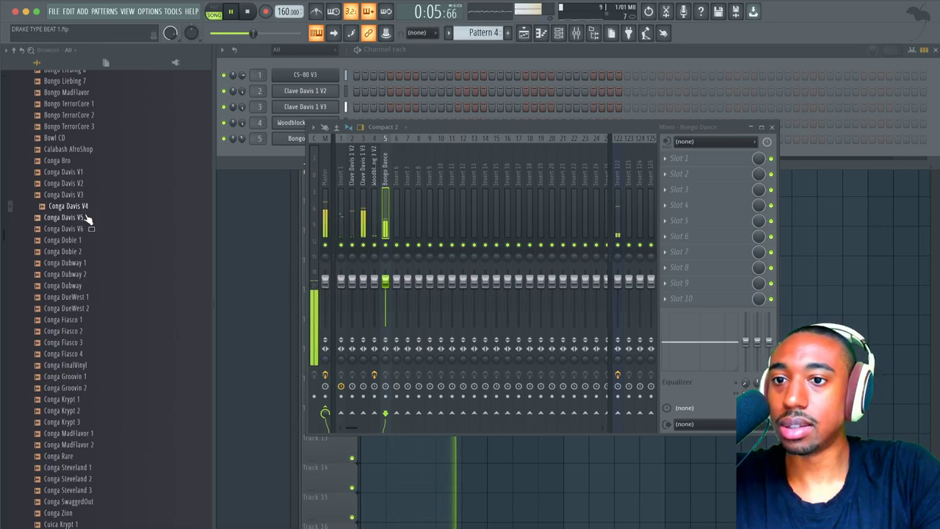
pyautogui.click(92, 240)
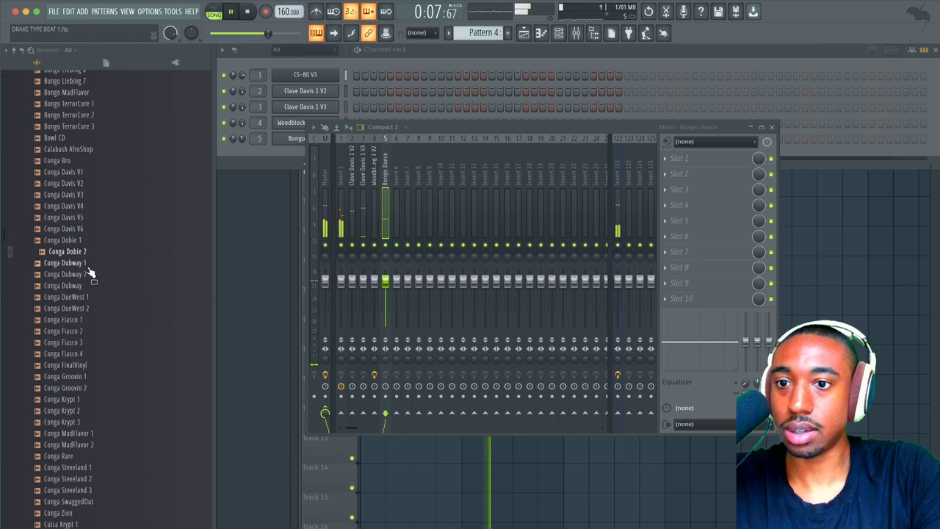
pyautogui.click(87, 321)
pyautogui.scroll(-3, 88, 342)
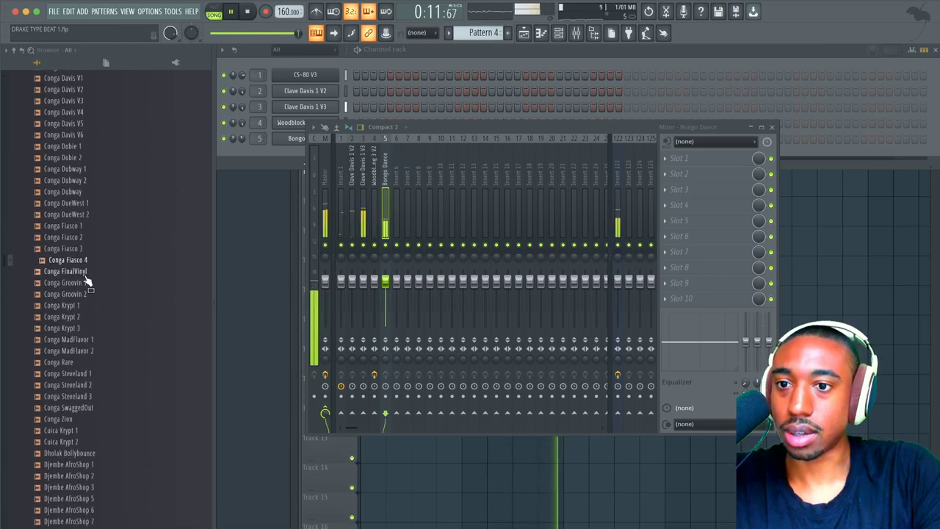
pyautogui.scroll(-3, 85, 278)
# Step: Audition the hand drum samples from Conga Groovin 1 through Cuica Krypt to Djembe AfroShop 9
pyautogui.click(87, 189)
pyautogui.press('Down')
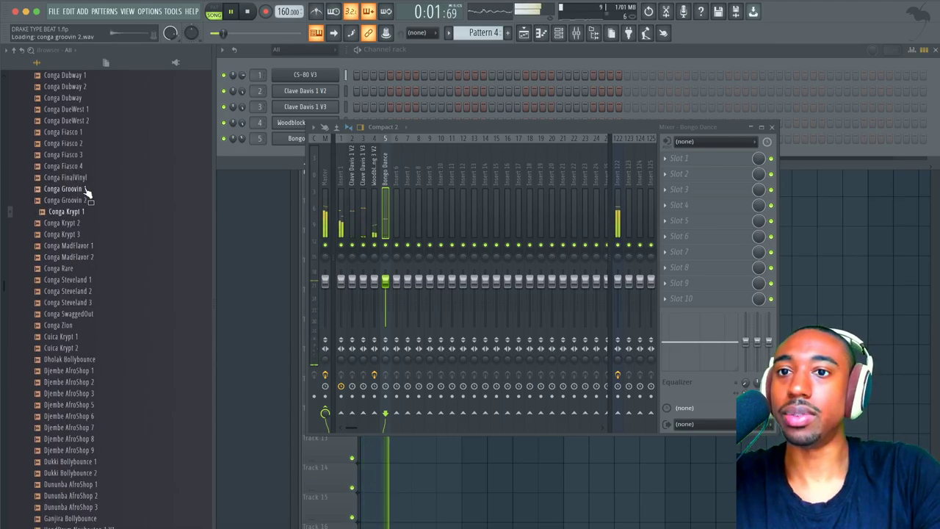
pyautogui.press('Down')
pyautogui.press('Down')
pyautogui.press('Down')
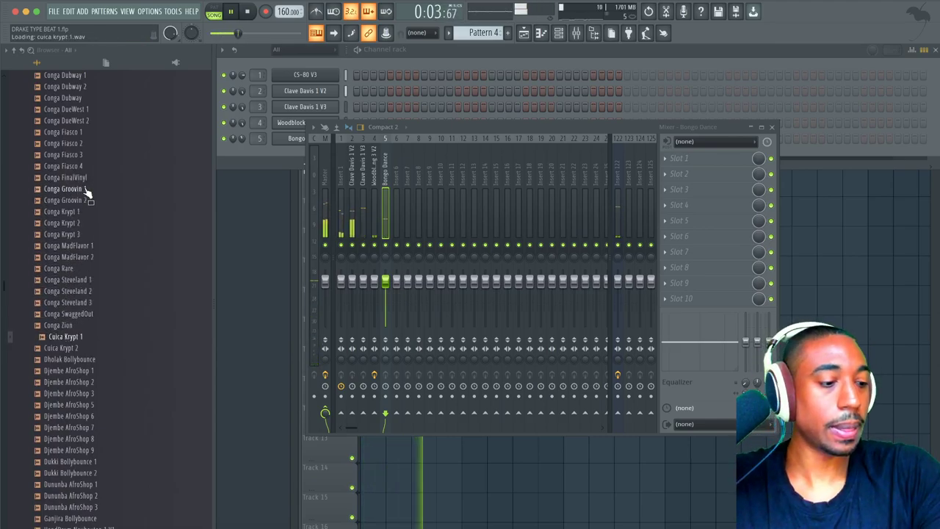
pyautogui.press('Up')
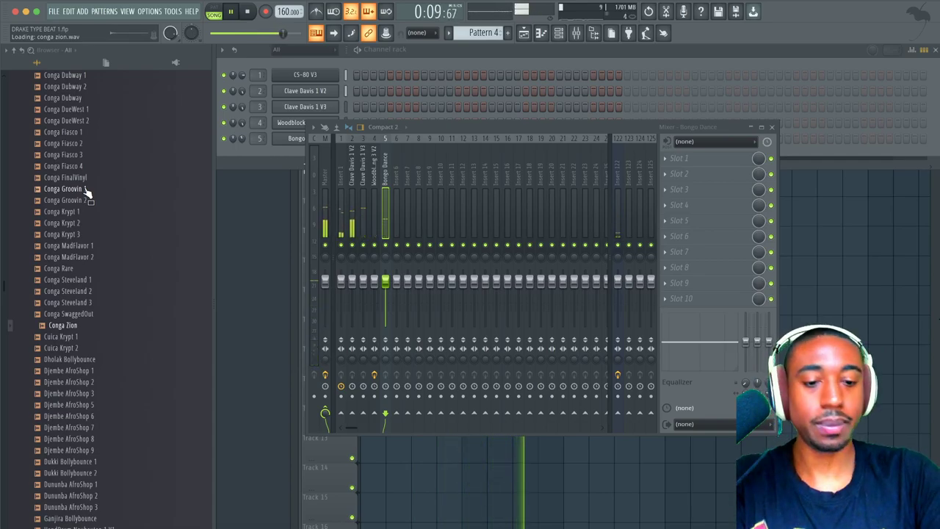
pyautogui.press('Down')
pyautogui.press('Down')
pyautogui.press('Down')
pyautogui.press('Down')
pyautogui.press('Down')
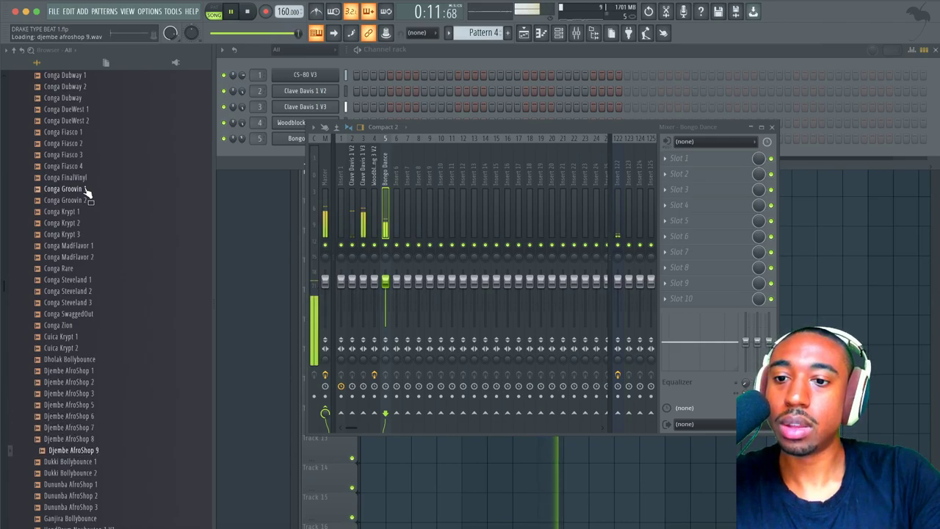
# Step: Load Djembe AfroShop 6 into a new channel and route it to mixer track 6
pyautogui.scroll(-3, 96, 504)
pyautogui.click(102, 372)
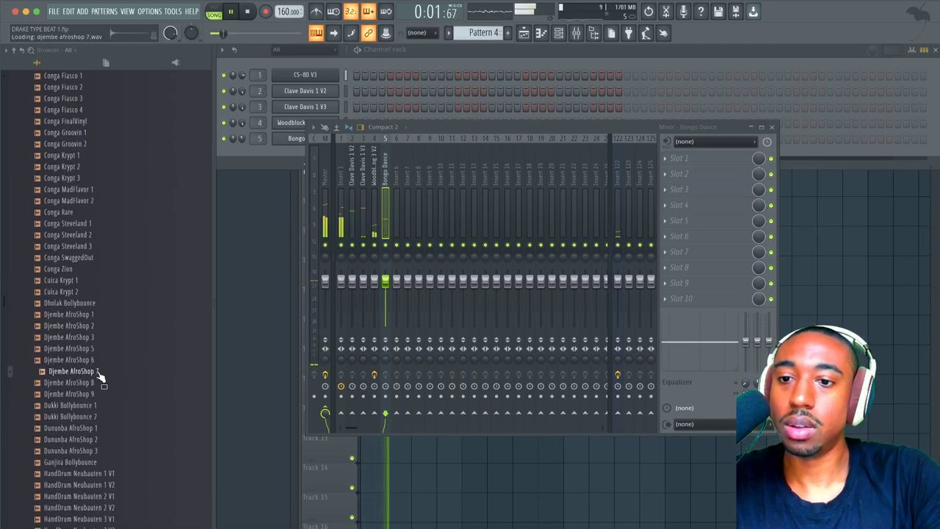
pyautogui.press('Up')
pyautogui.rightClick(99, 363)
pyautogui.click(121, 369)
pyautogui.click(279, 178)
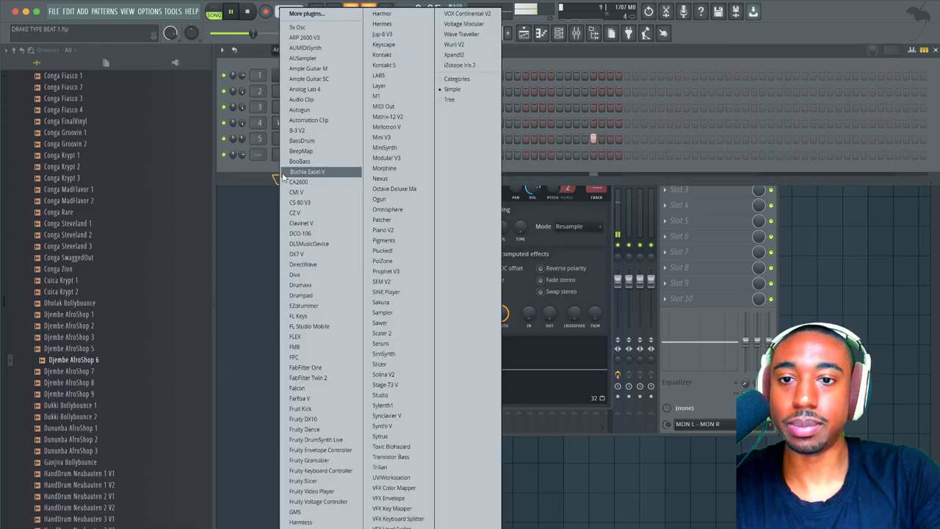
pyautogui.click(266, 168)
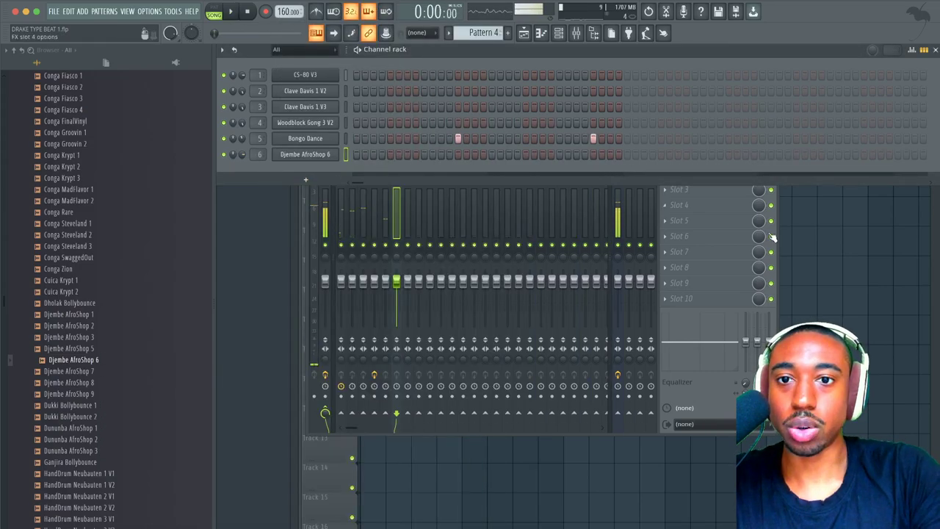
# Step: Create the empty Pattern 5, place it at bar 1 of playlist Track 5, and play the song
pyautogui.press('F5')
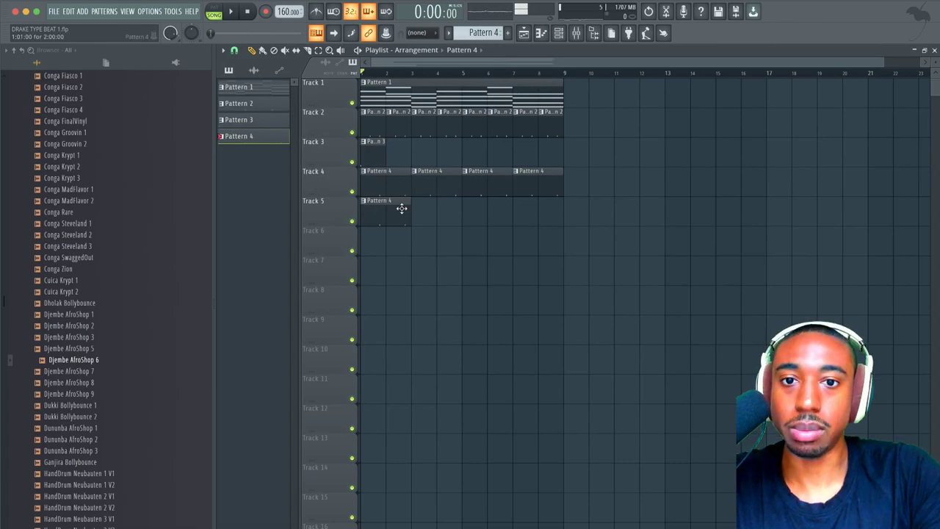
pyautogui.click(558, 35)
pyautogui.moveTo(494, 33); pyautogui.dragTo(494, 27)
pyautogui.click(408, 262)
pyautogui.press('space')
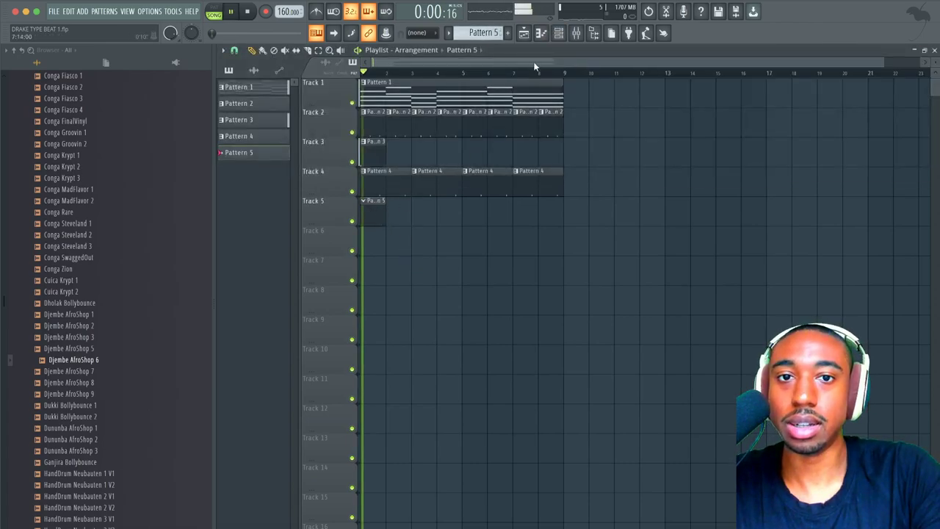
# Step: Program Djembe AfroShop 6 hits on steps 13 and 29 of Pattern 5, and stop playback
pyautogui.click(558, 33)
pyautogui.click(459, 155)
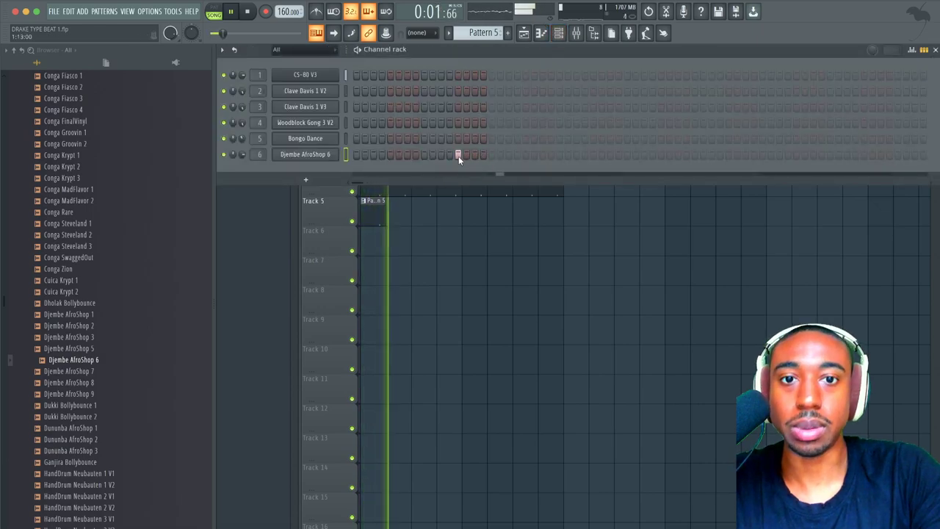
pyautogui.click(593, 153)
pyautogui.press('space')
# Step: Place Pattern 5 at bars 5 and 7 of playlist Track 5, and delete its clip at bar 1
pyautogui.click(434, 238)
pyautogui.click(462, 213)
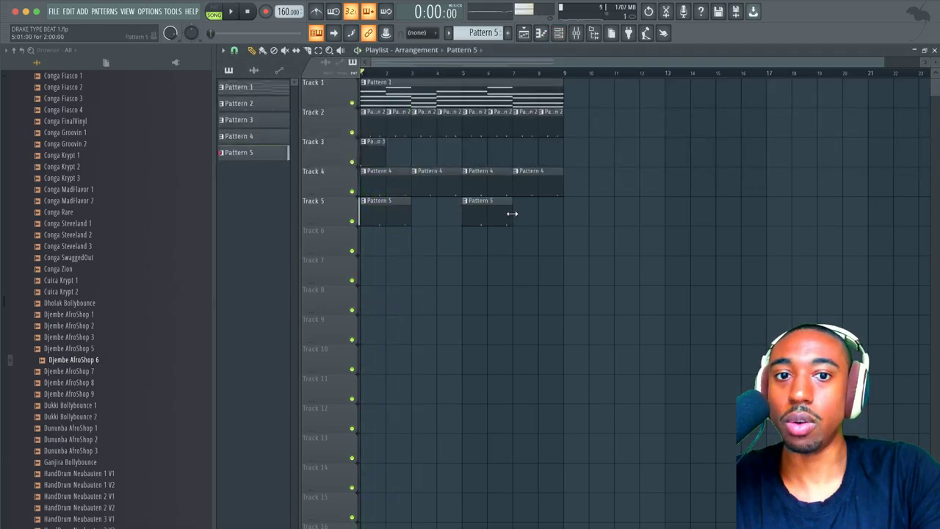
pyautogui.rightClick(409, 217)
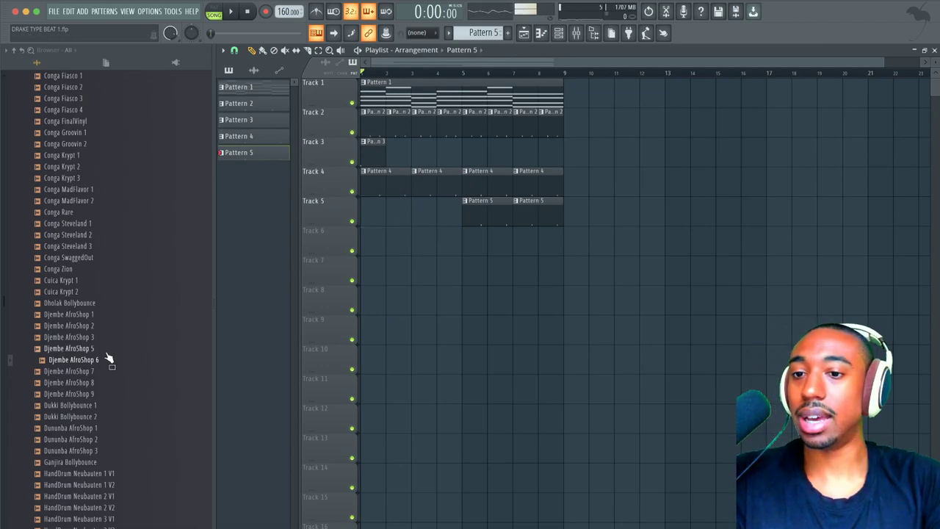
# Step: Play the song and audition Djembe AfroShop 9, the Dukki Bollybounce and Dununba AfroShop samples, and HandDrum Neubauten 1 V1
pyautogui.press('space')
pyautogui.click(96, 396)
pyautogui.click(98, 405)
pyautogui.click(99, 416)
pyautogui.click(99, 428)
pyautogui.click(100, 440)
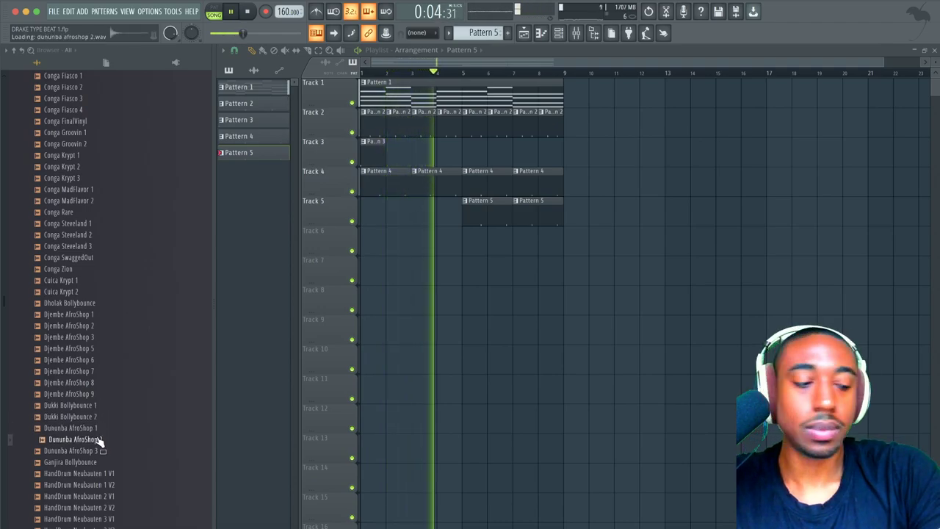
pyautogui.click(95, 430)
pyautogui.scroll(-1, 97, 432)
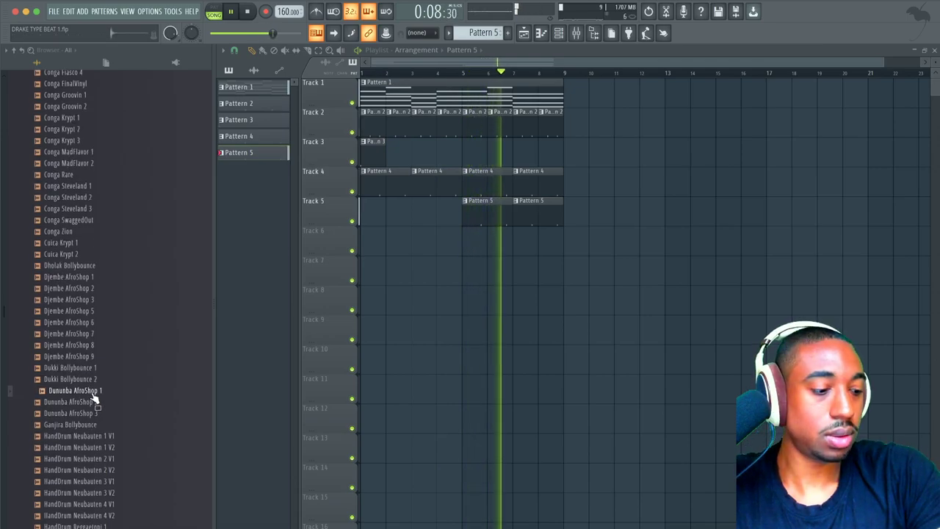
pyautogui.scroll(-1, 93, 398)
pyautogui.scroll(-3, 95, 382)
pyautogui.click(95, 344)
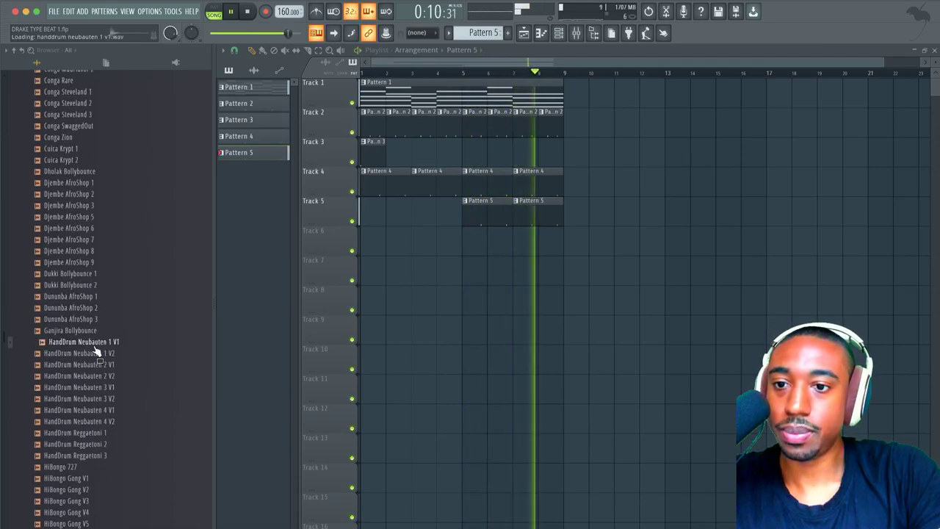
# Step: Close the Hand Drum sample folder, open the Cymbal folder, and audition China Gong V1 and V7
pyautogui.scroll(15, 96, 361)
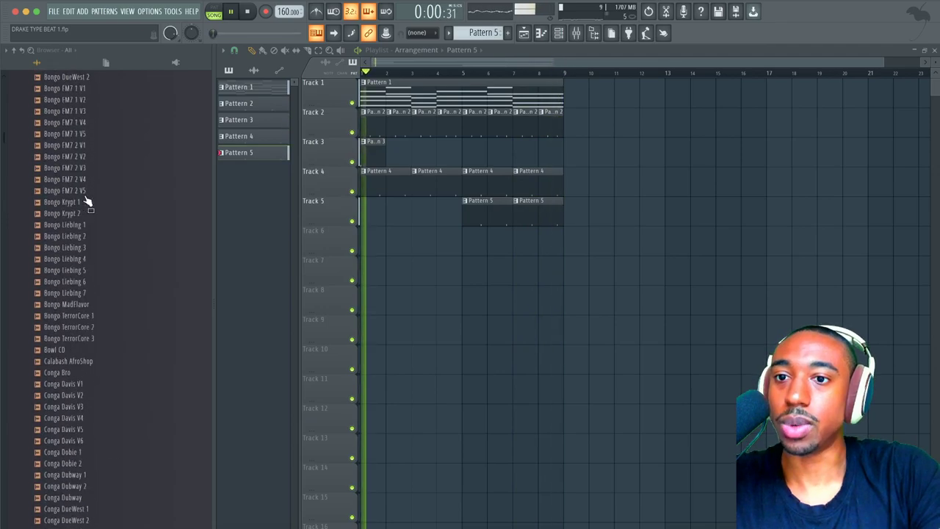
pyautogui.click(89, 156)
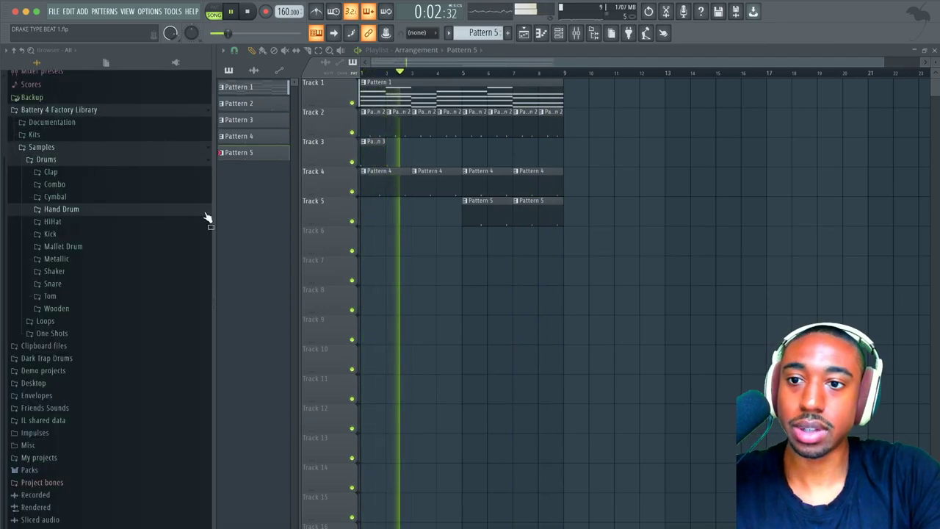
pyautogui.click(103, 196)
pyautogui.click(104, 212)
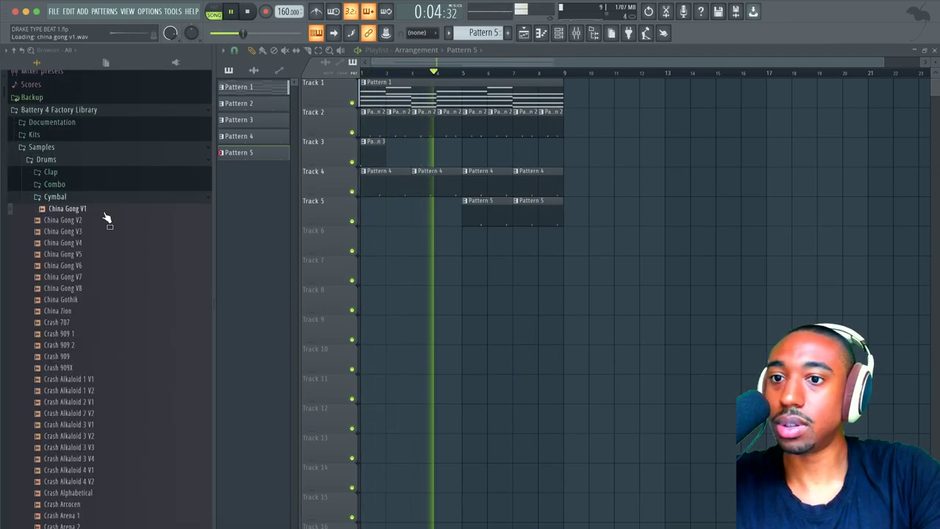
pyautogui.click(99, 277)
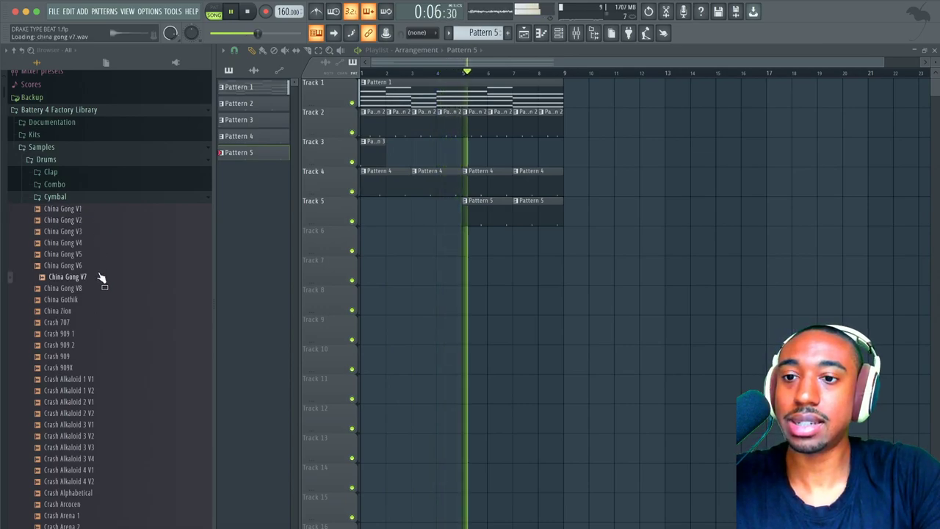
# Step: Audition the China Zion, Crash 707 and Crash 909 samples, and continue down the crash list to Crash Arcocen
pyautogui.click(85, 313)
pyautogui.click(85, 324)
pyautogui.click(85, 335)
pyautogui.click(86, 346)
pyautogui.click(86, 357)
pyautogui.click(87, 368)
pyautogui.scroll(-3, 89, 345)
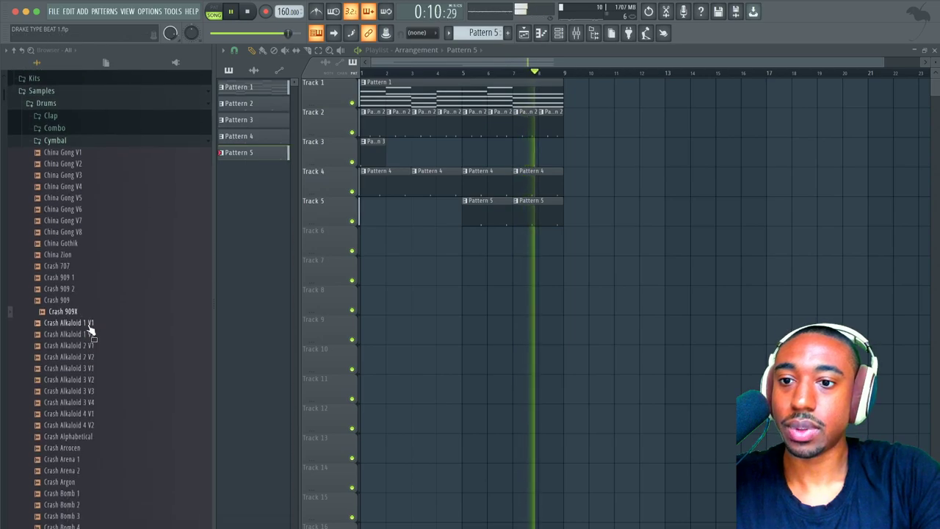
pyautogui.click(88, 316)
pyautogui.scroll(-4, 89, 329)
pyautogui.click(91, 297)
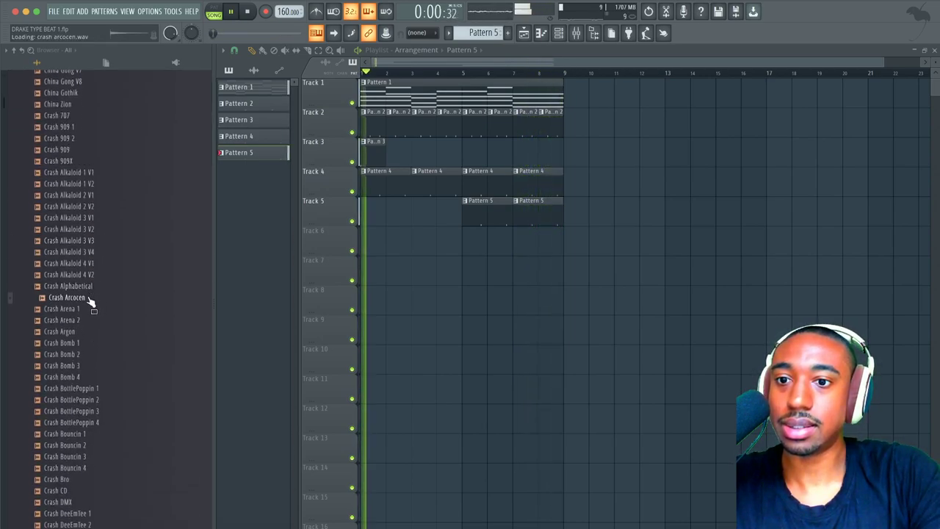
# Step: Place the Crash Arcocen sample at bar 1 of playlist Track 7, and assign its channel to mixer track 7
pyautogui.press('space')
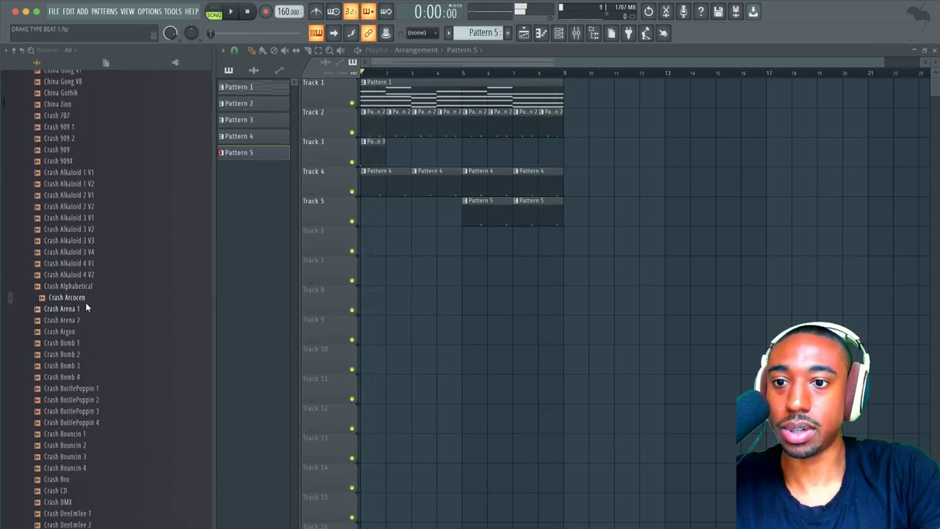
pyautogui.moveTo(368, 274); pyautogui.dragTo(367, 269)
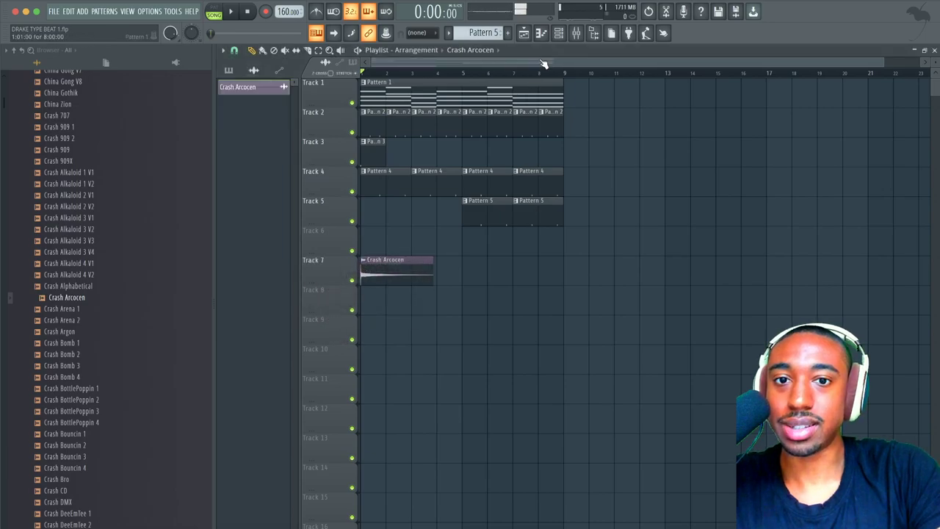
pyautogui.click(559, 33)
pyautogui.click(326, 49)
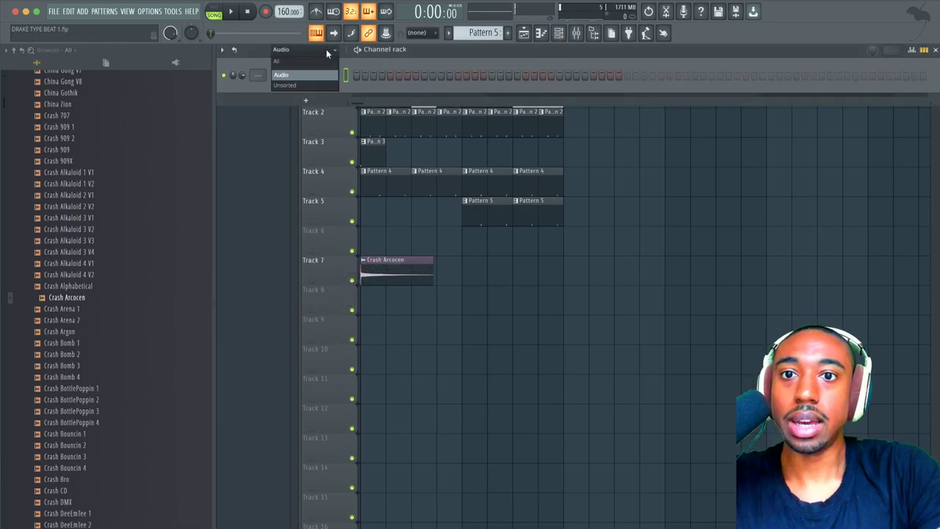
pyautogui.click(322, 59)
pyautogui.doubleClick(253, 169)
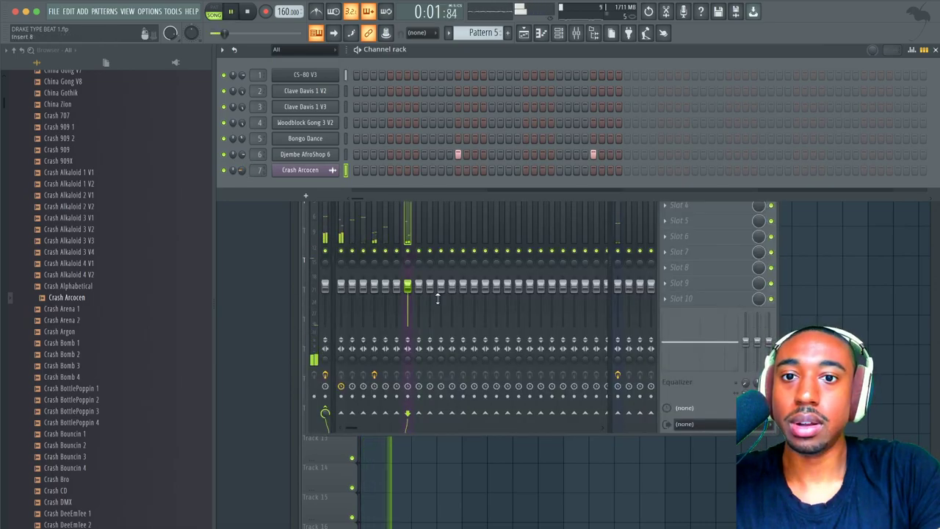
pyautogui.click(420, 457)
pyautogui.press('space')
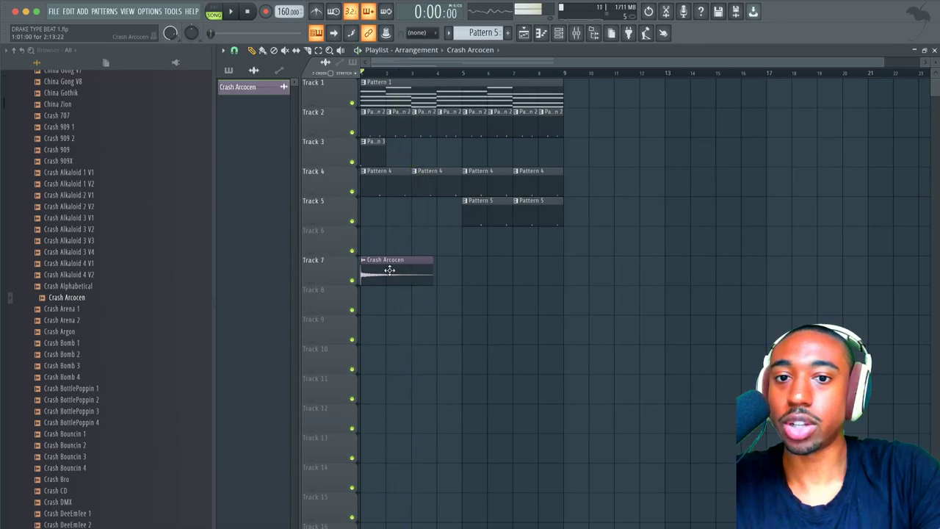
# Step: Add a unique, reversed copy of the Crash Arcocen clip at bar 6 of playlist Track 7
pyautogui.rightClick(491, 263)
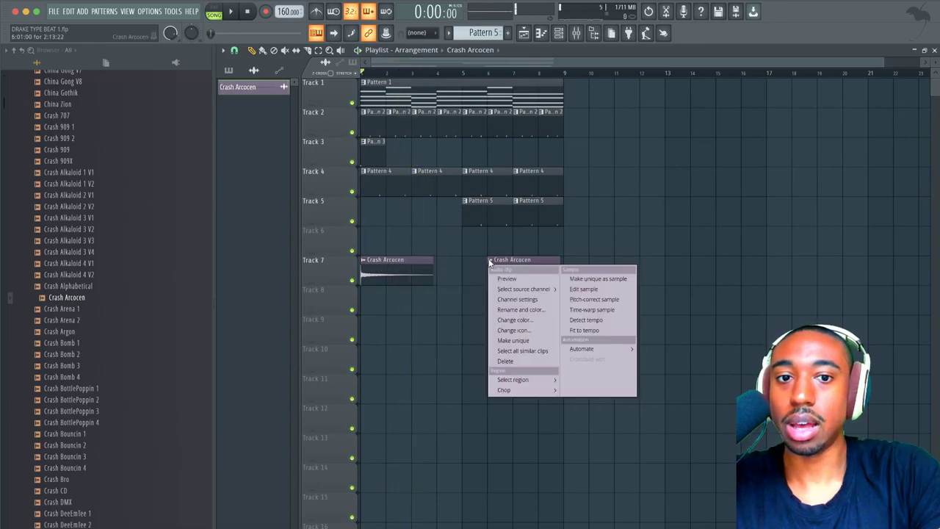
pyautogui.click(533, 342)
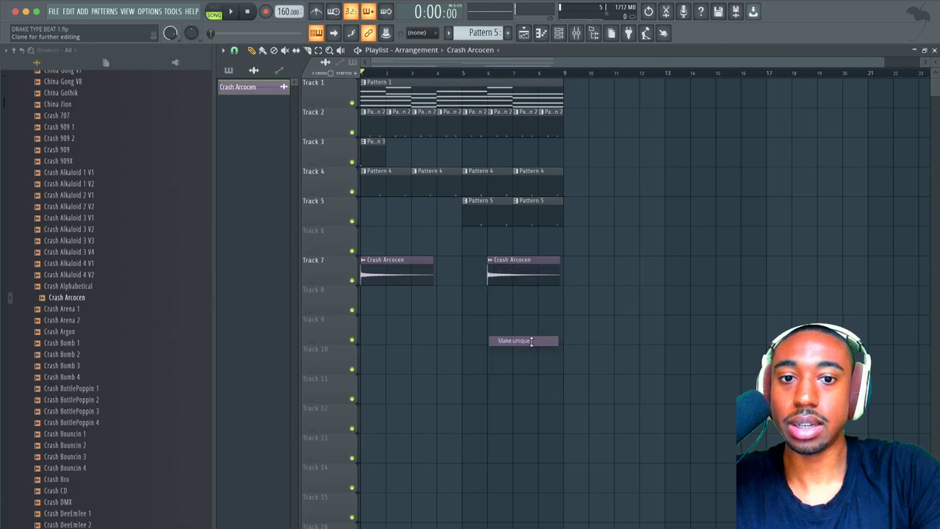
pyautogui.rightClick(496, 264)
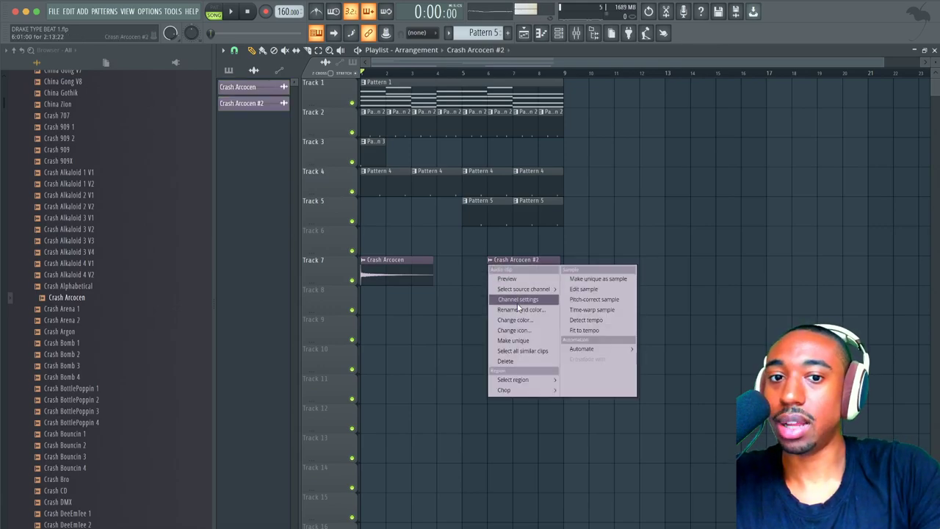
pyautogui.click(519, 300)
pyautogui.click(391, 209)
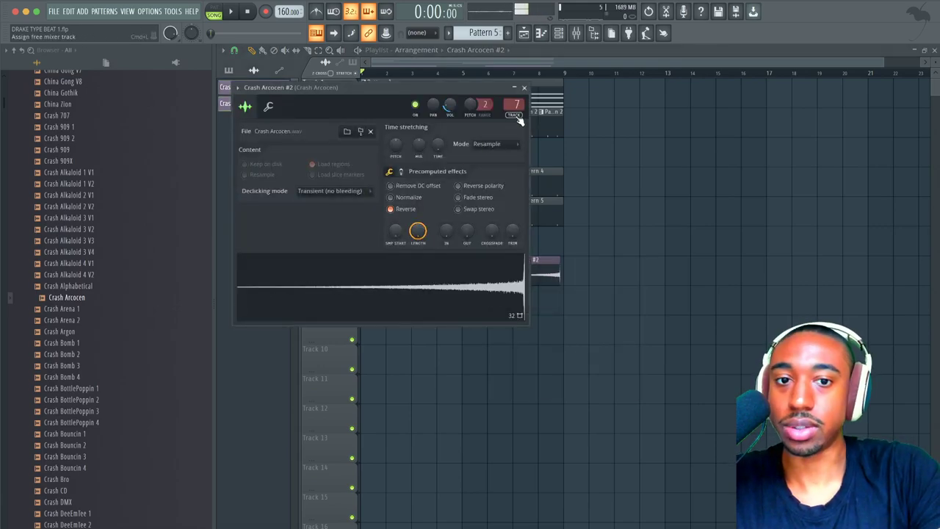
pyautogui.click(525, 88)
# Step: Move the reversed crash clip so that it ends exactly at bar 9, and play the song
pyautogui.scroll(6, 531, 189)
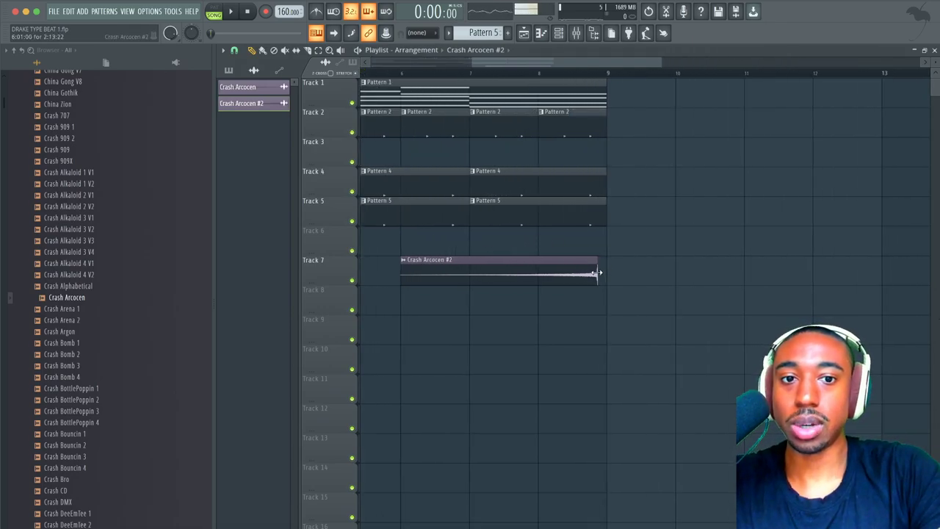
pyautogui.scroll(3, 599, 273)
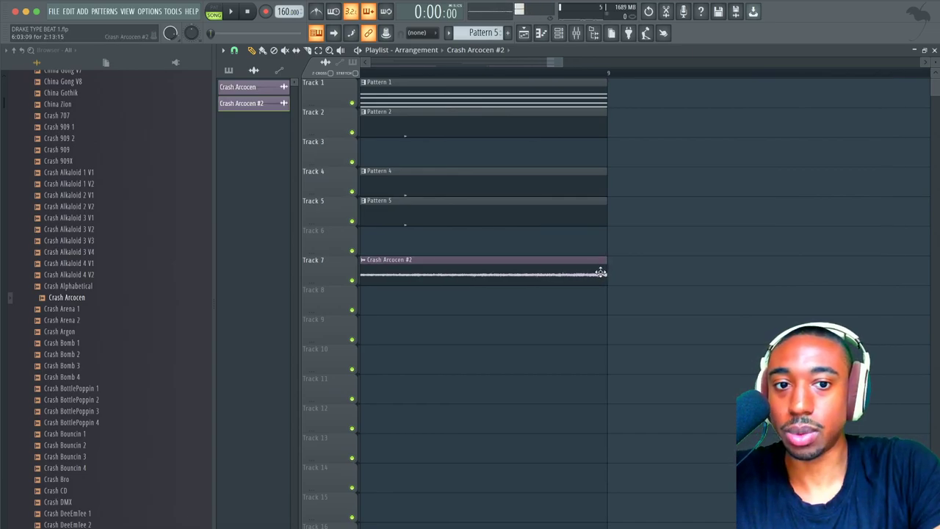
pyautogui.scroll(-10, 601, 272)
pyautogui.press('space')
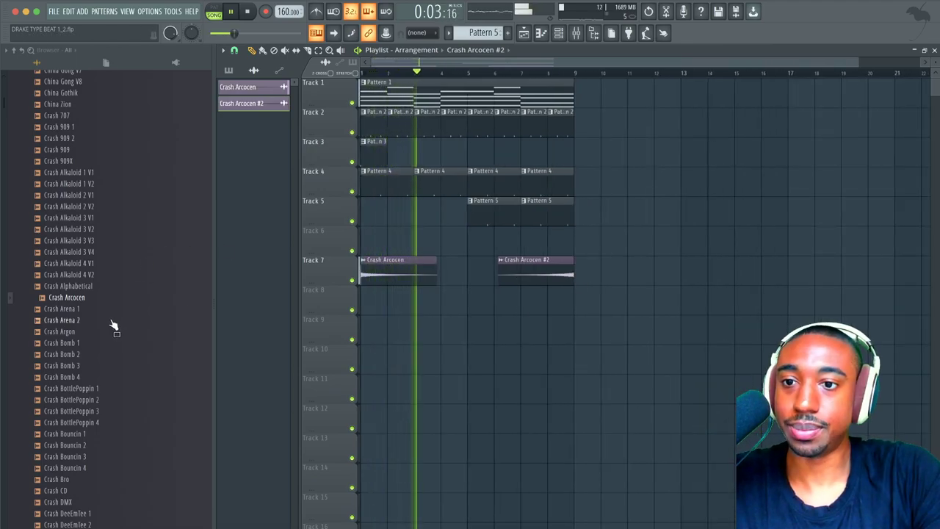
# Step: Browse from the Battery 4 drum samples to the Drake folder of AAA Drums FAST in Friends Sounds
pyautogui.scroll(8, 111, 324)
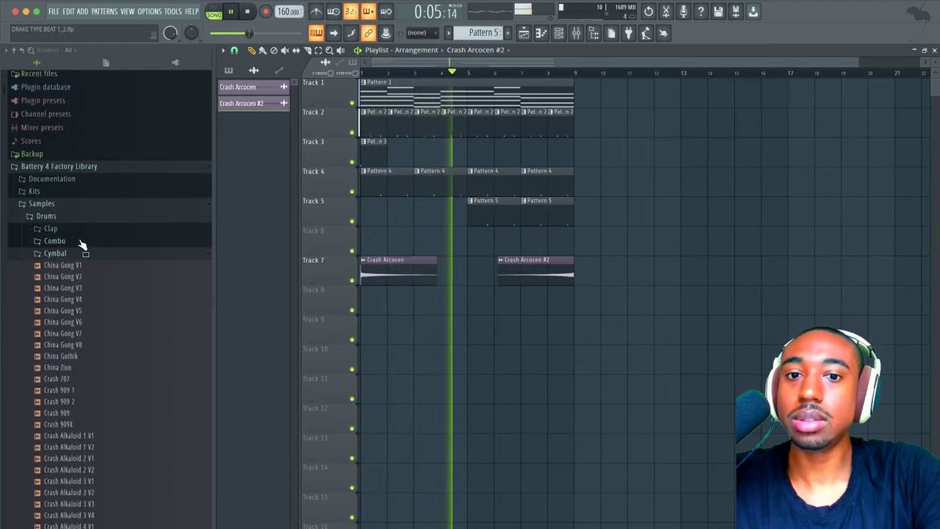
pyautogui.click(96, 216)
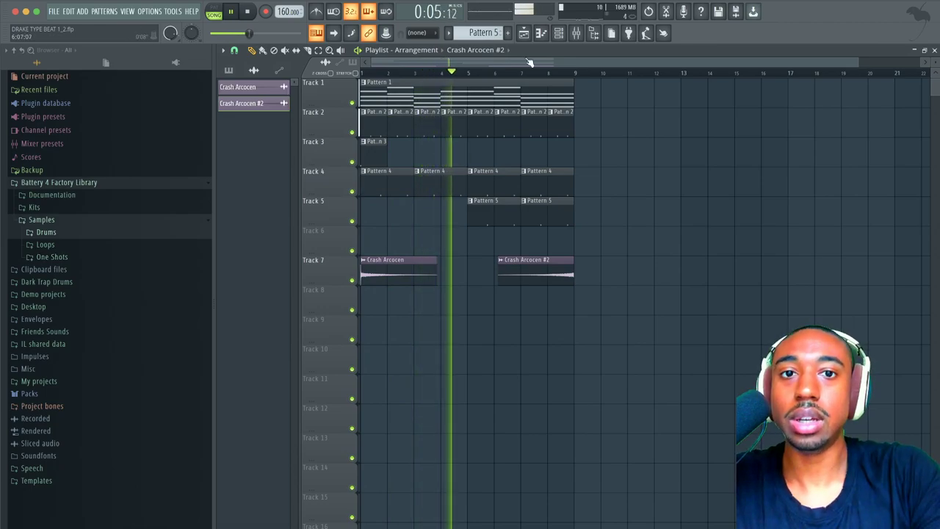
pyautogui.press('F6')
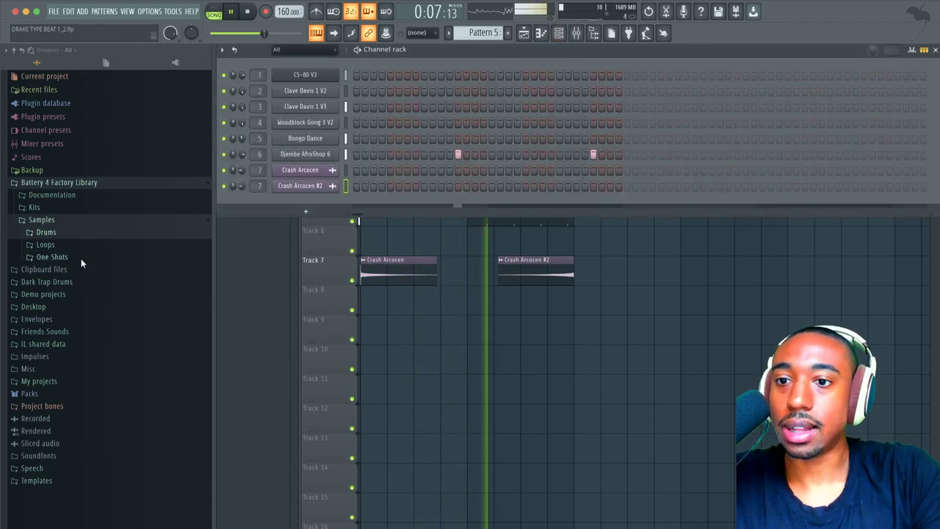
pyautogui.click(62, 331)
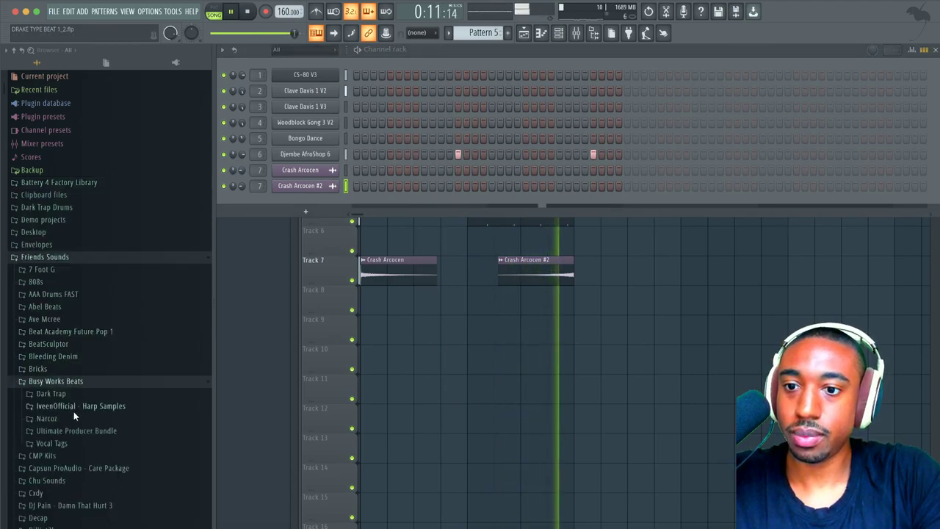
pyautogui.click(76, 382)
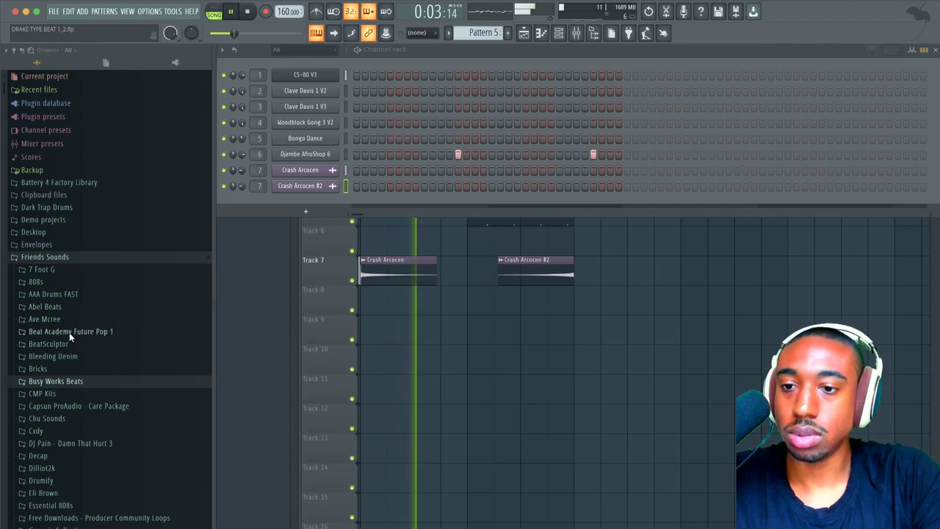
pyautogui.scroll(-3, 69, 338)
pyautogui.scroll(-1, 67, 415)
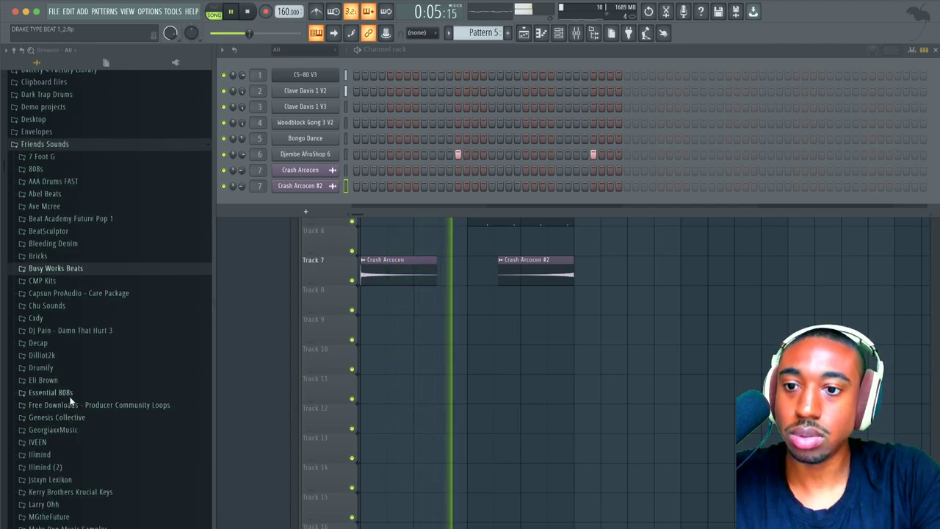
pyautogui.click(68, 181)
pyautogui.click(61, 217)
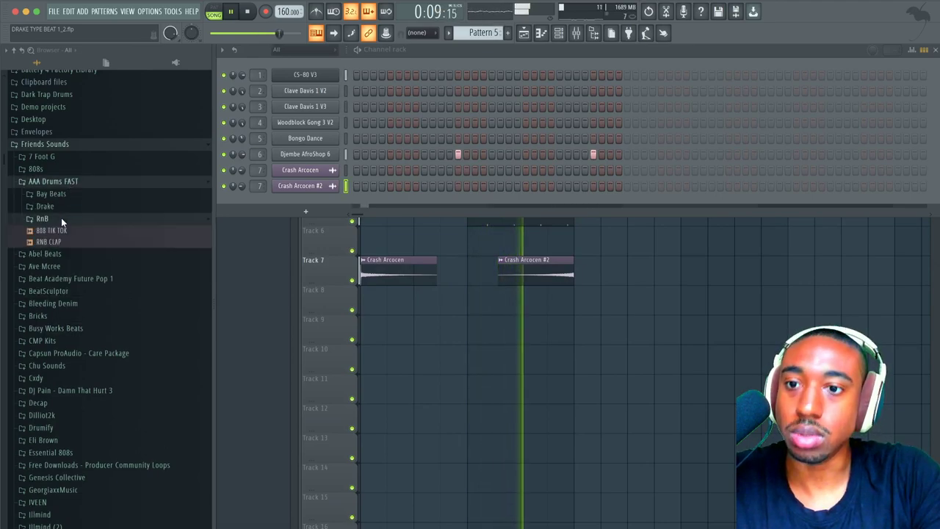
pyautogui.click(63, 205)
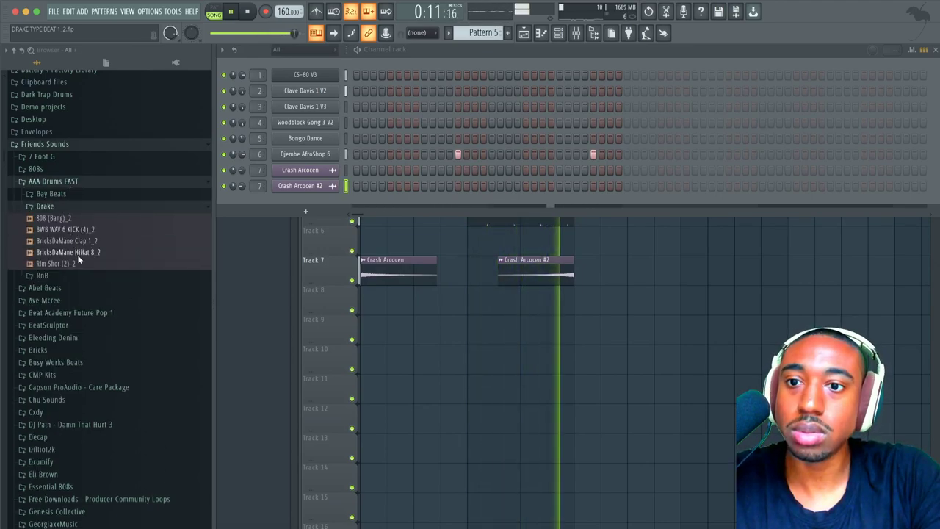
# Step: Load Rim Shot (2)_2 into a new channel, stop playback, and assign the channel to mixer track 8
pyautogui.rightClick(78, 262)
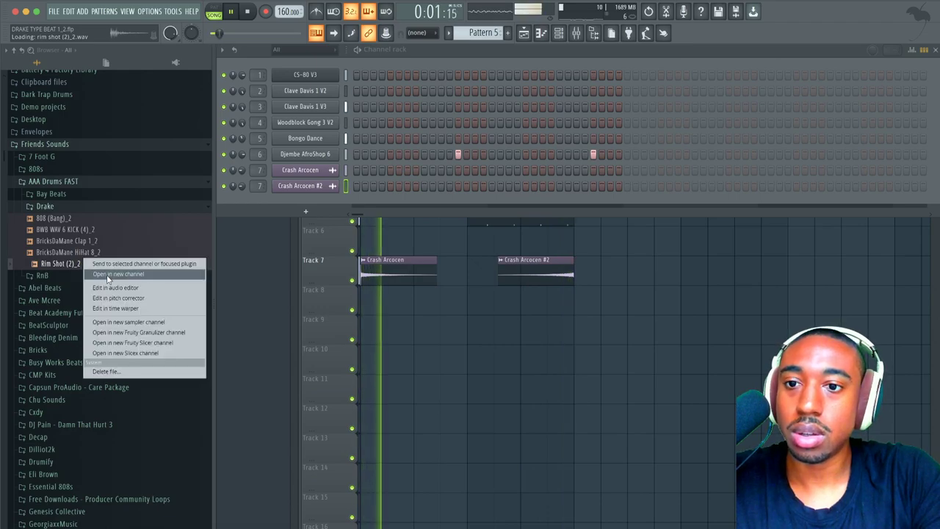
pyautogui.click(107, 274)
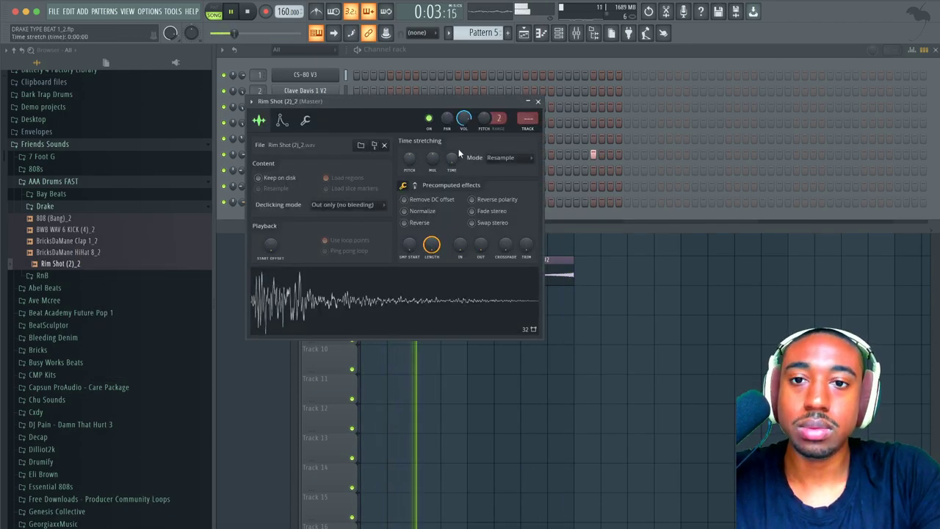
pyautogui.click(538, 102)
pyautogui.press('space')
pyautogui.press('F9')
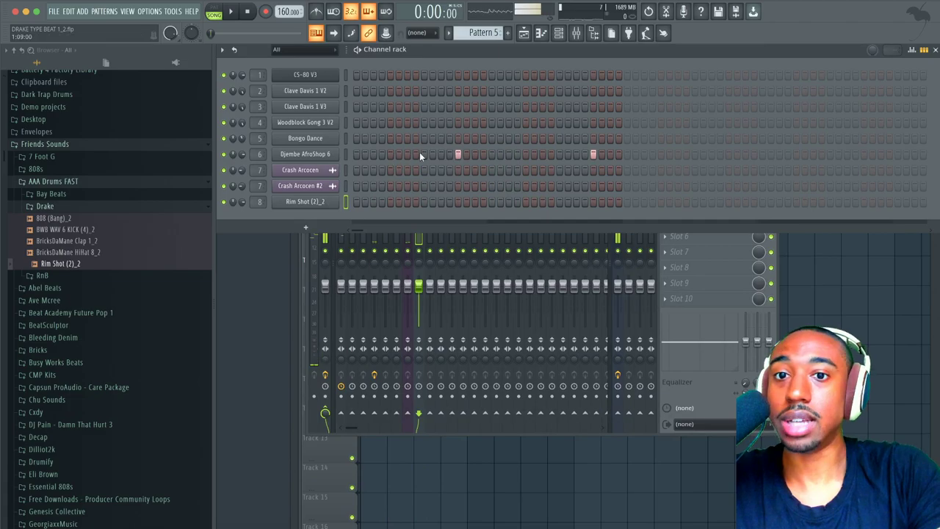
# Step: Create Pattern 6 at bar 1 of playlist Track 8, with Rim Shot (2)_2 hits on steps 7 and 13
pyautogui.scroll(-1, 466, 29)
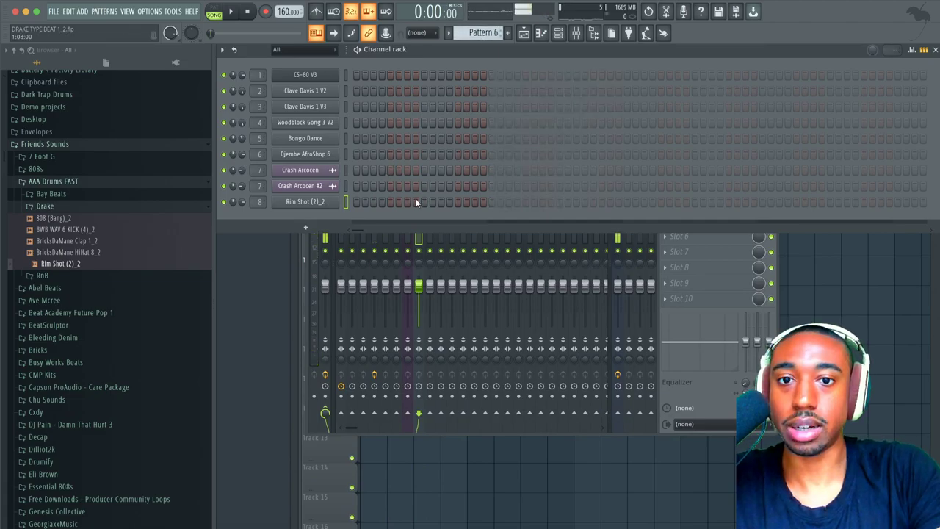
pyautogui.press('F5')
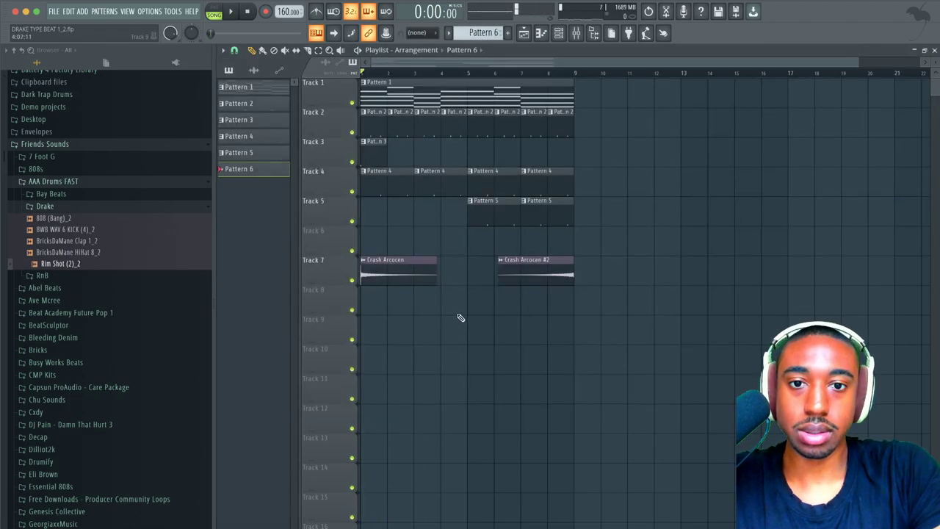
pyautogui.click(559, 33)
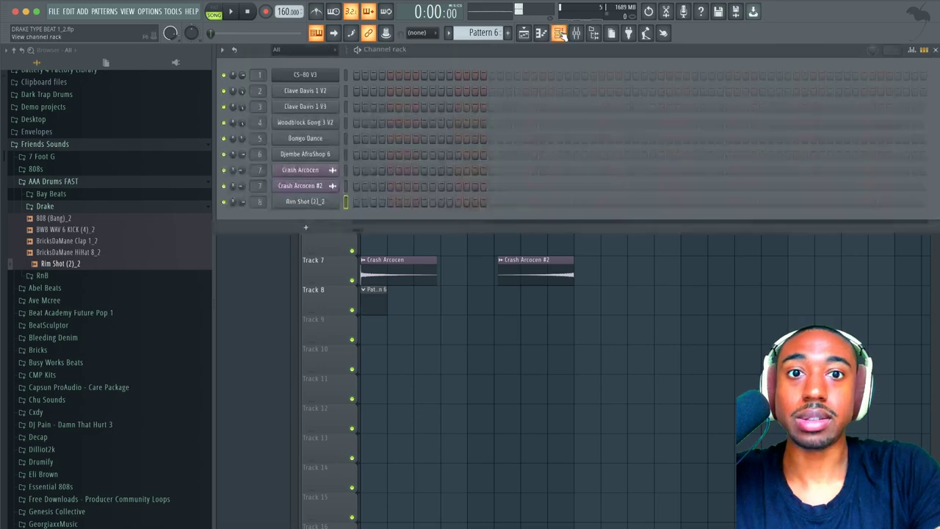
pyautogui.click(407, 202)
pyautogui.click(457, 203)
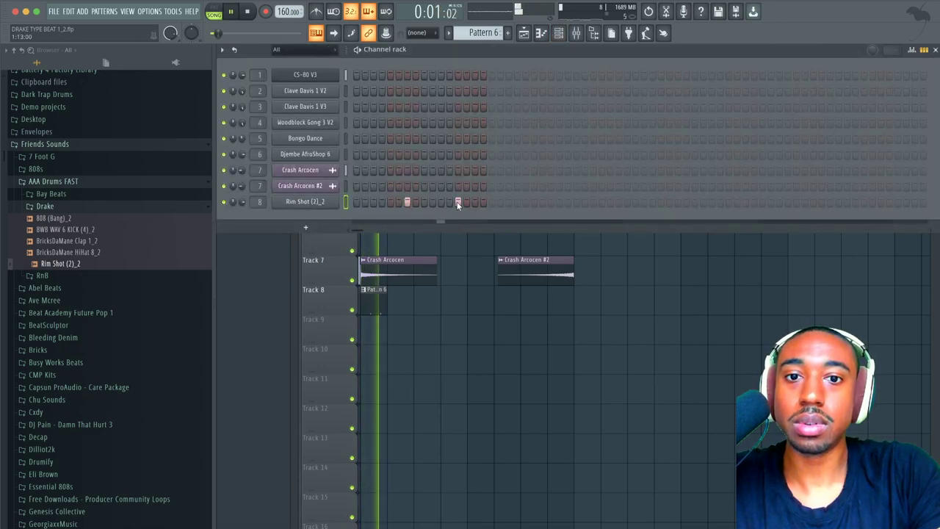
# Step: Repeat Pattern 6 across bars 2 to 8 of playlist Track 8, and set the main swing to 30%
pyautogui.press('F6')
pyautogui.moveTo(387, 303); pyautogui.dragTo(567, 301)
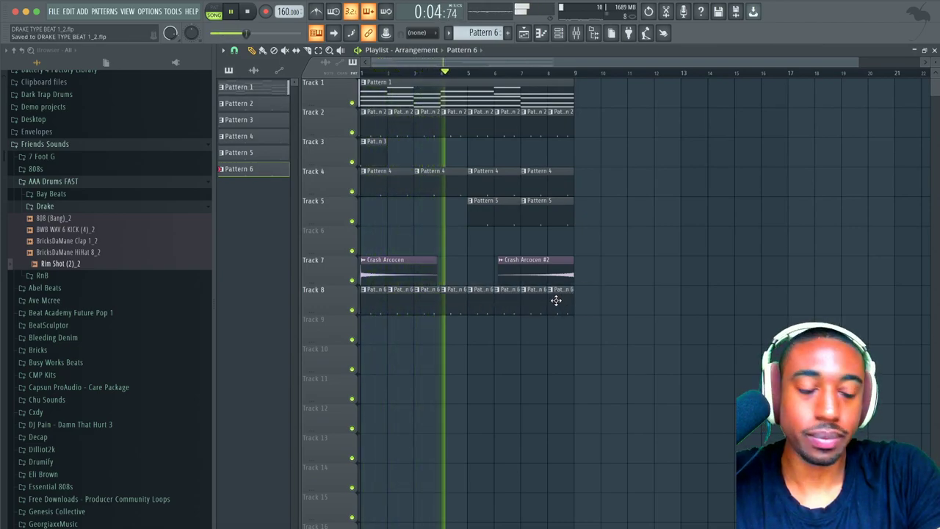
pyautogui.click(560, 37)
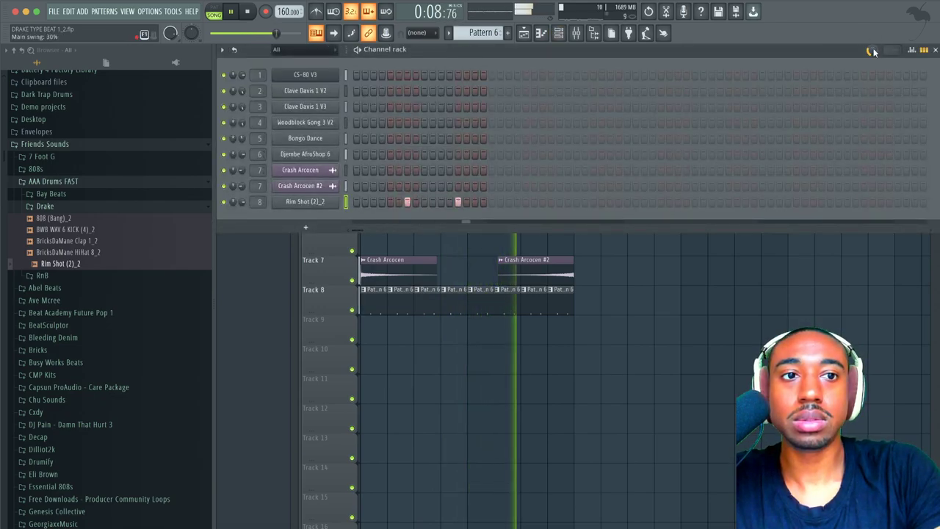
# Step: Reset the main swing, and browse from the Drake folder to the Essential 808s folder in Friends Sounds
pyautogui.moveTo(874, 49); pyautogui.dragTo(875, 49)
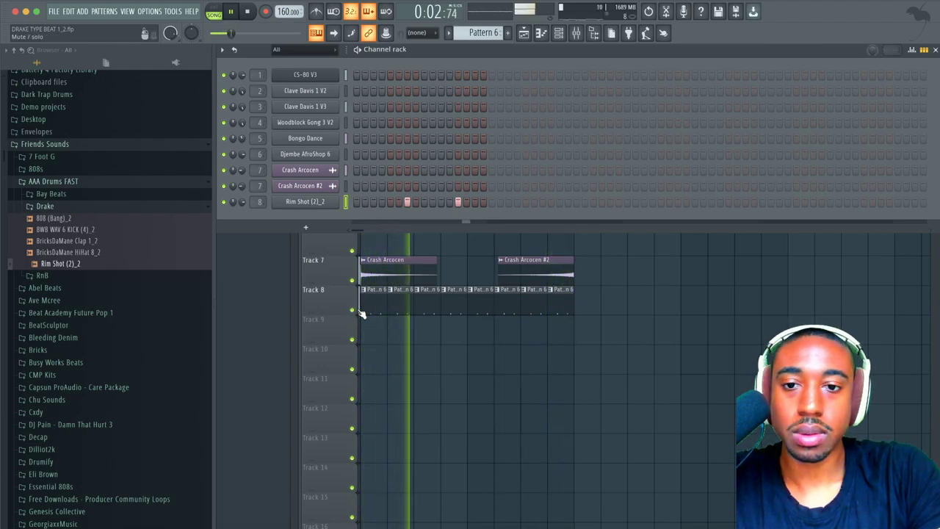
pyautogui.click(85, 206)
pyautogui.click(84, 206)
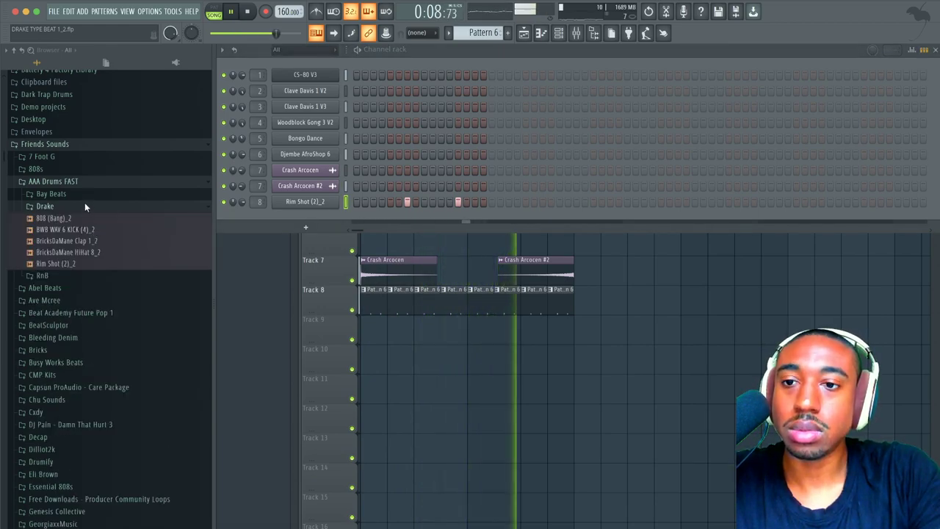
pyautogui.click(84, 205)
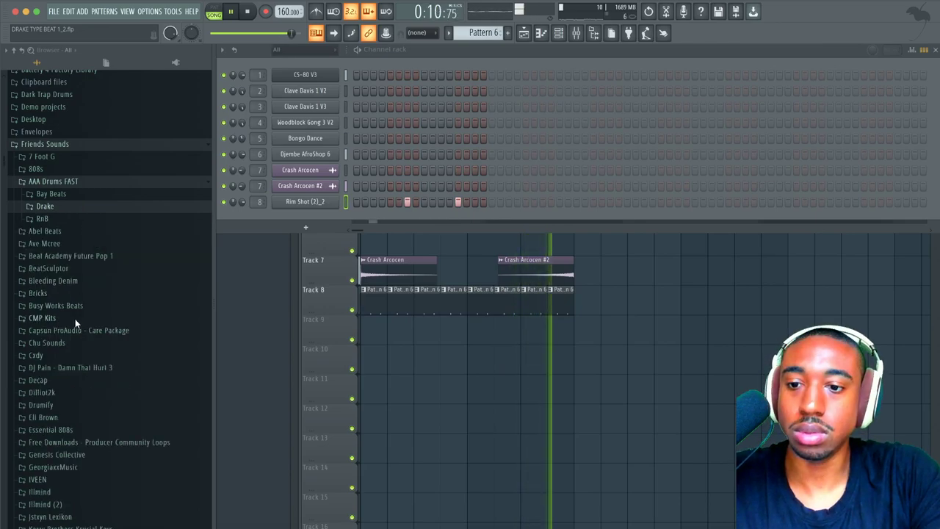
pyautogui.click(66, 431)
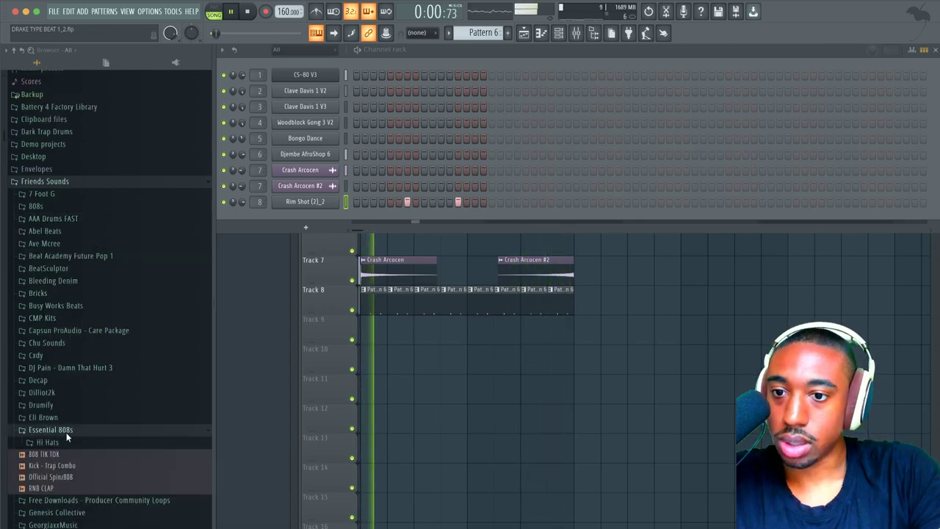
# Step: Load Kick - Trap Combo into a new channel and assign it to mixer track 9
pyautogui.rightClick(78, 466)
pyautogui.click(117, 431)
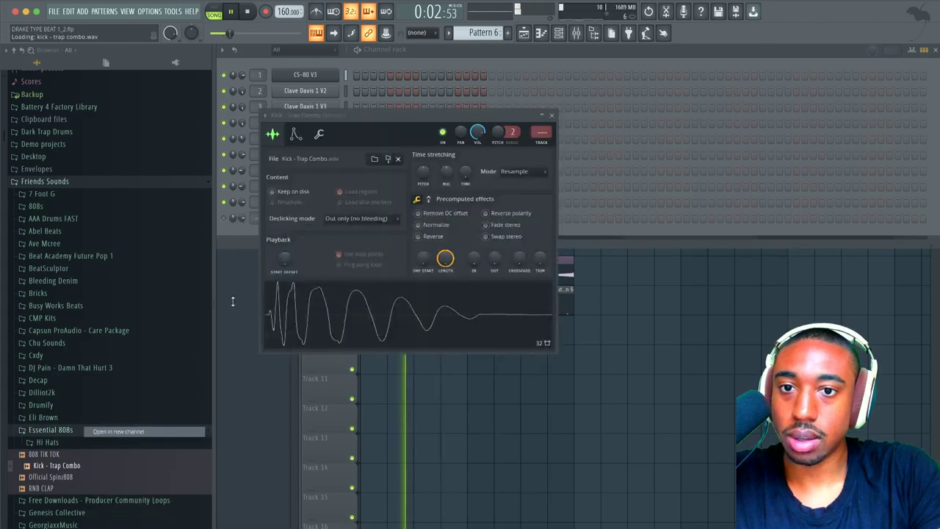
pyautogui.press('F9')
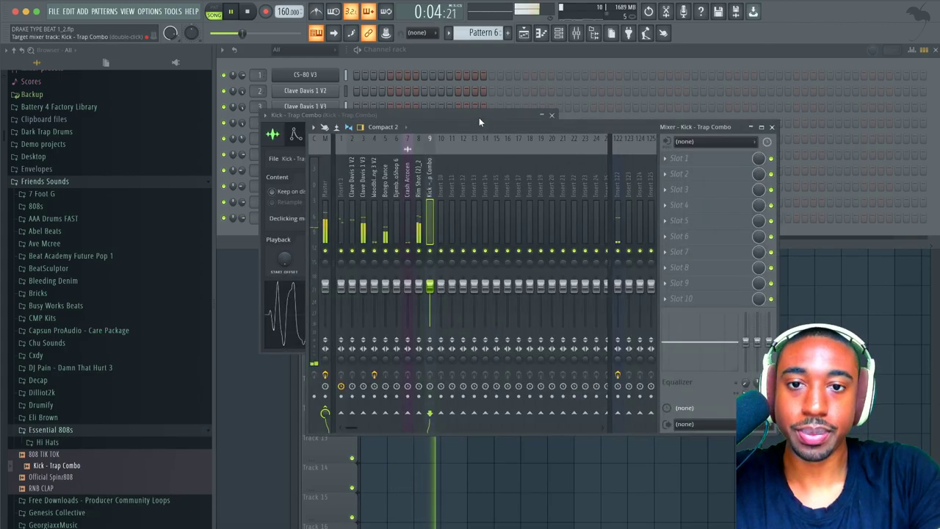
# Step: Create Pattern 7 at bar 1 of playlist Track 9, with Kick - Trap Combo hits on steps 1 and 9
pyautogui.click(477, 58)
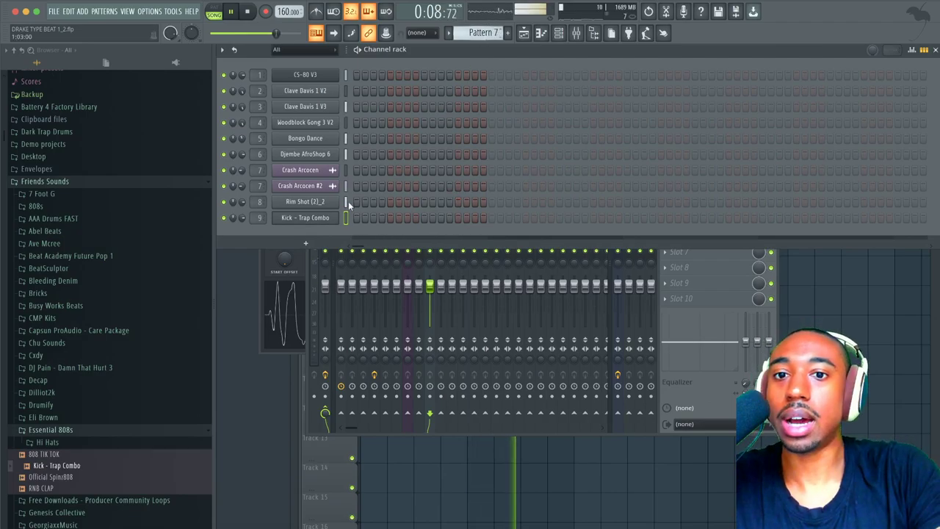
pyautogui.press('F5')
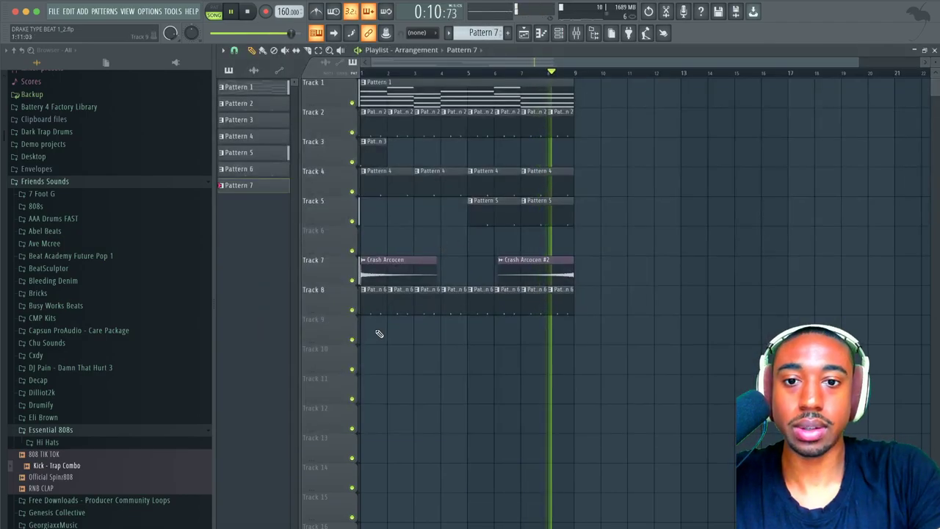
pyautogui.click(560, 33)
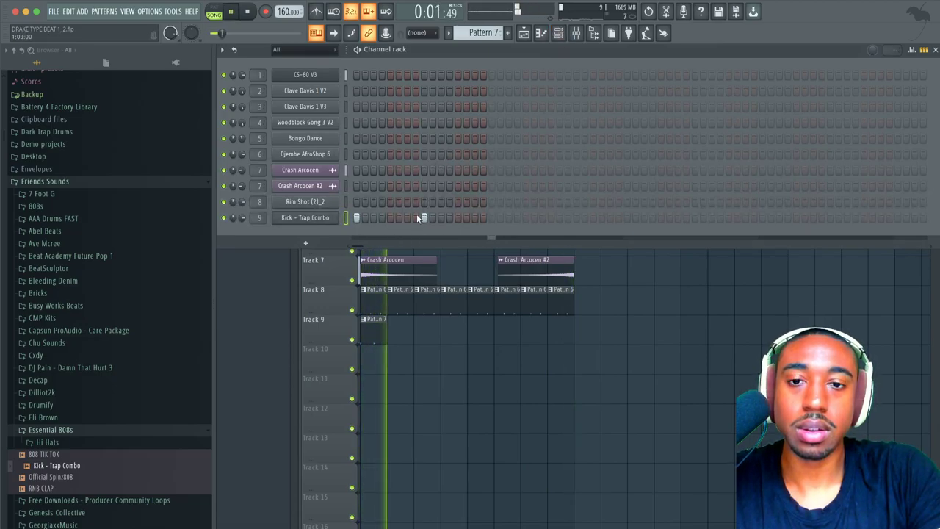
# Step: Repeat Pattern 7 across bars 2 to 8 of playlist Track 9
pyautogui.click(394, 334)
pyautogui.click(421, 334)
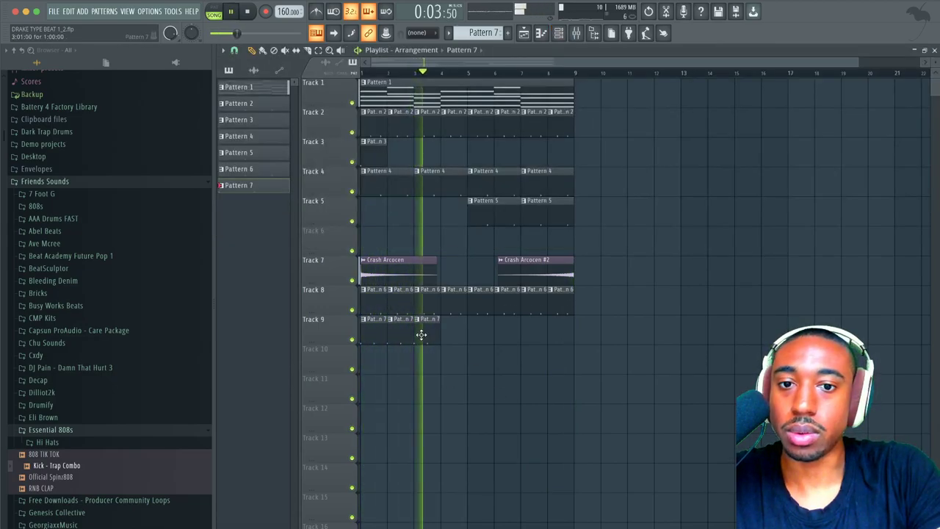
pyautogui.click(454, 334)
pyautogui.click(482, 334)
pyautogui.click(507, 334)
pyautogui.click(534, 336)
pyautogui.click(560, 334)
# Step: Adjust the Boost among the precomputed effects of the Kick - Trap Combo channel
pyautogui.click(559, 34)
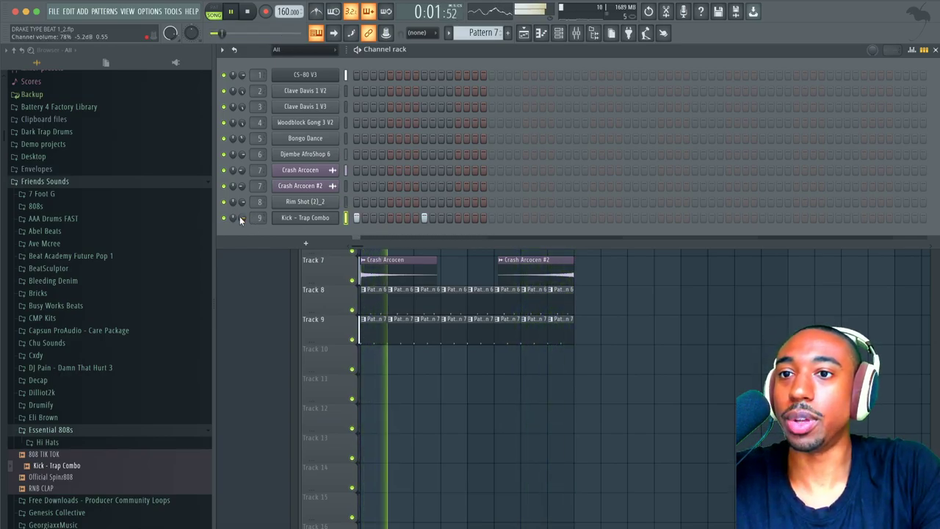
pyautogui.click(312, 217)
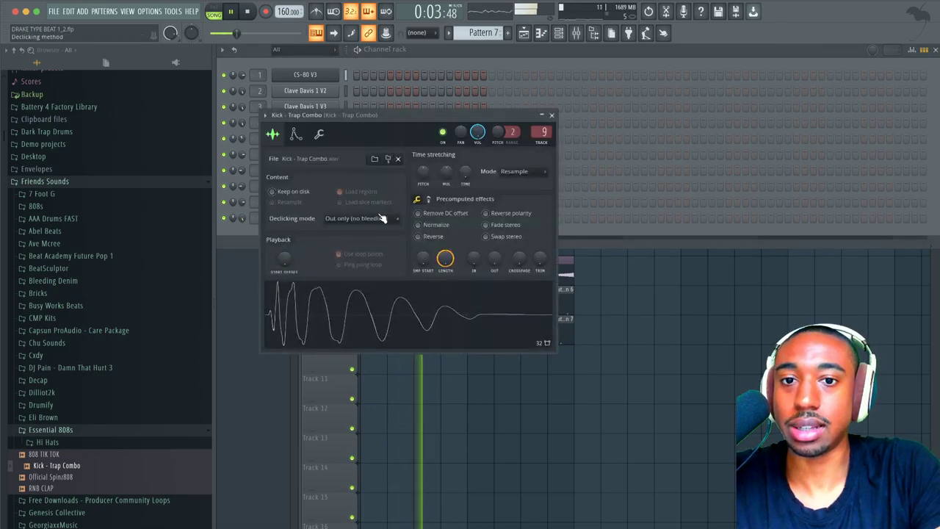
pyautogui.click(427, 199)
pyautogui.moveTo(424, 224); pyautogui.dragTo(423, 224)
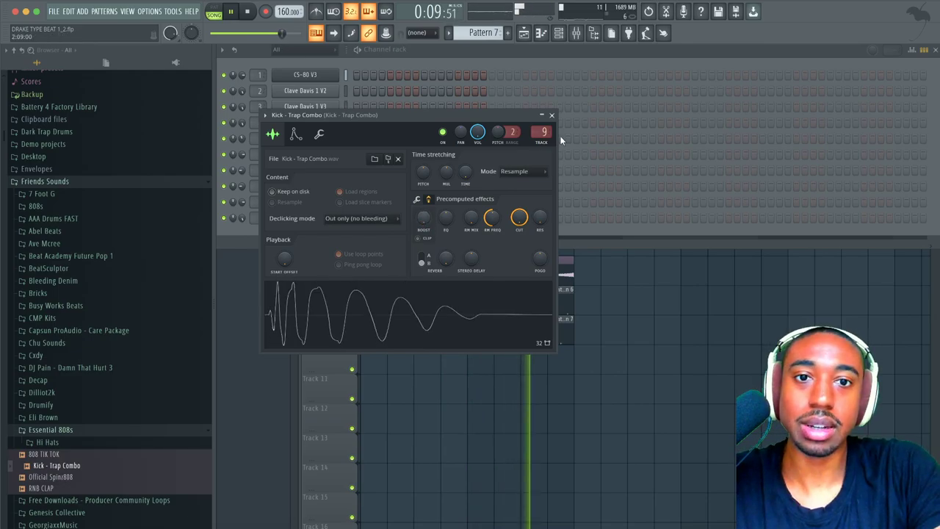
pyautogui.click(418, 199)
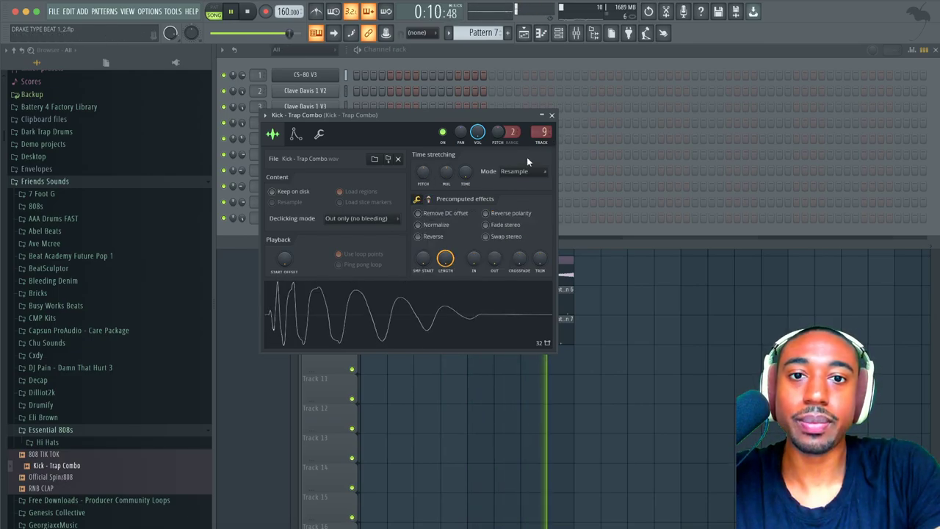
pyautogui.click(551, 115)
pyautogui.press('F6')
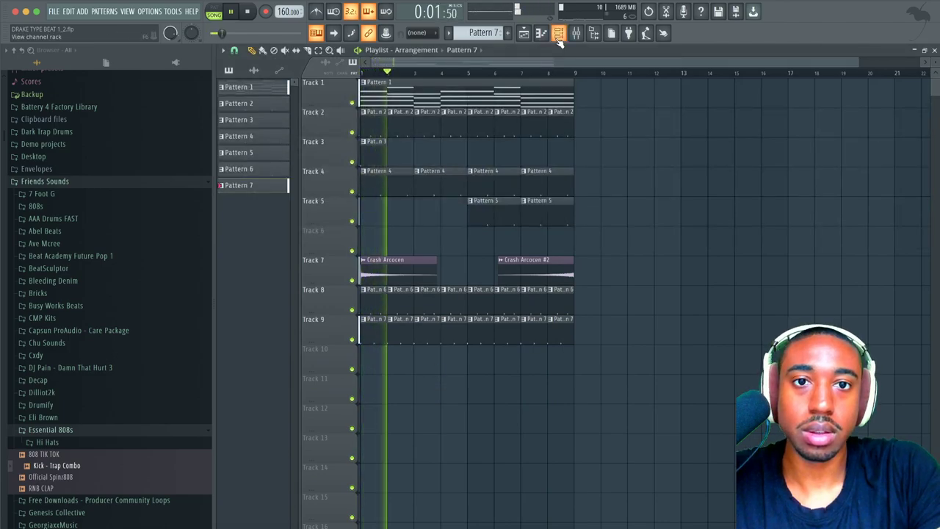
# Step: Browse the Hi Hats folder of Essential 808s and preview closed hi-hats, including Hi Hat - Trap Closed Tone
pyautogui.scroll(-3, 113, 390)
pyautogui.click(104, 385)
pyautogui.scroll(-2, 107, 405)
pyautogui.click(107, 394)
pyautogui.click(99, 417)
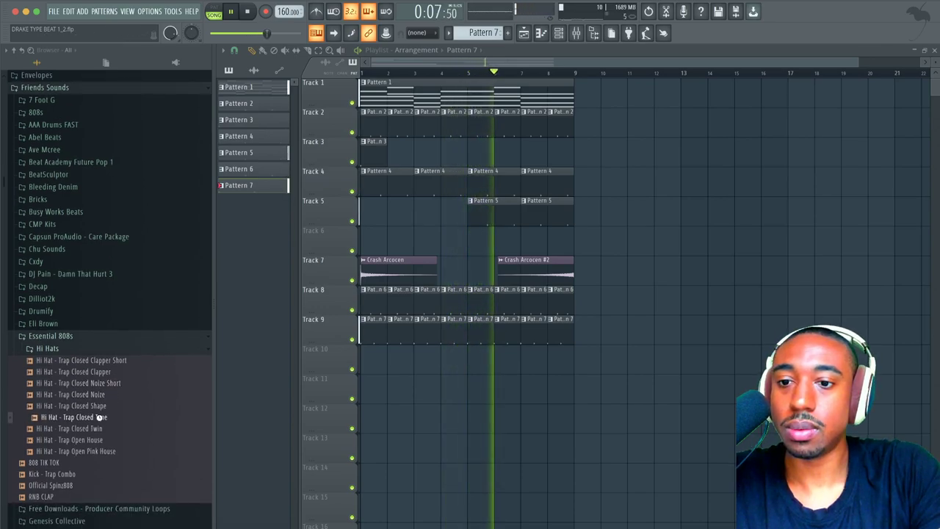
# Step: Load Hi Hat - Trap Closed Tone into a new channel and assign it to mixer track 10
pyautogui.rightClick(99, 417)
pyautogui.click(122, 423)
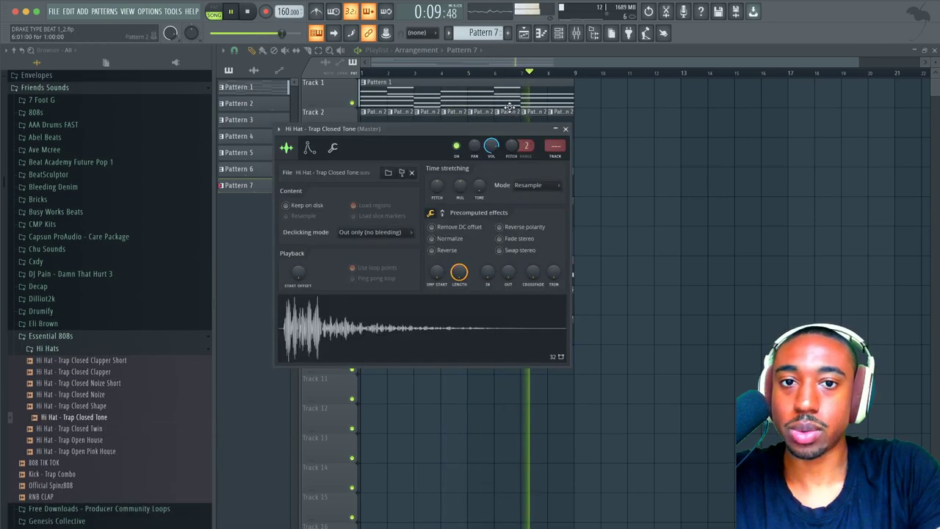
pyautogui.click(577, 32)
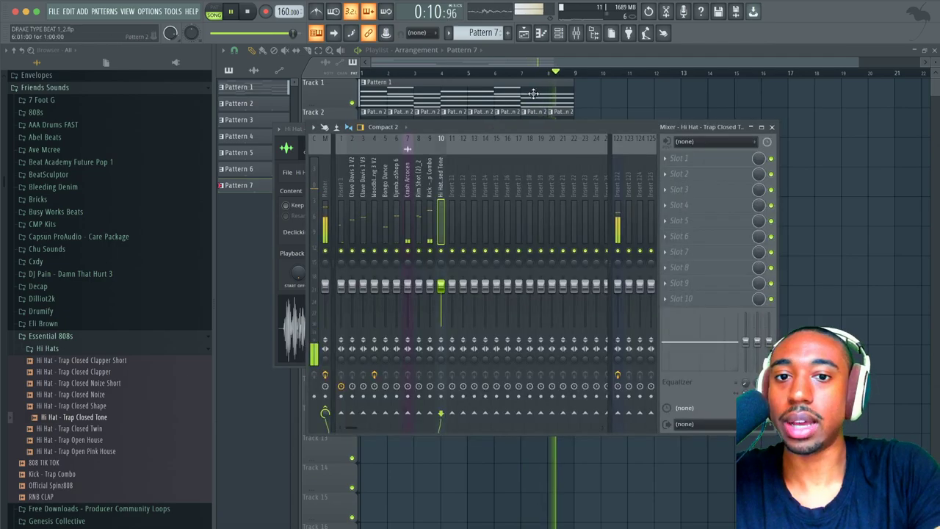
# Step: Create Pattern 8 at bar 1 of playlist Track 10, with Hi Hat - Trap Closed Tone hits on steps 5 and 7
pyautogui.click(558, 32)
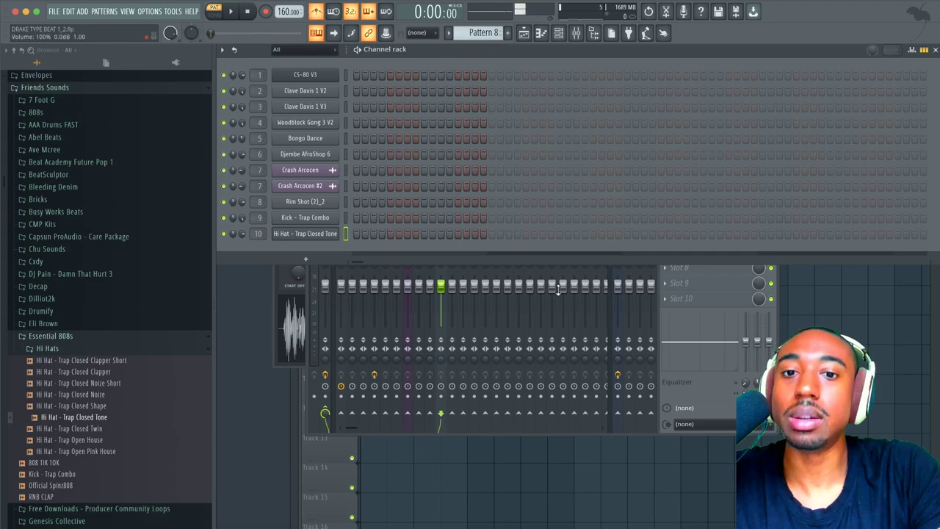
pyautogui.press('F5')
pyautogui.click(559, 35)
pyautogui.press('space')
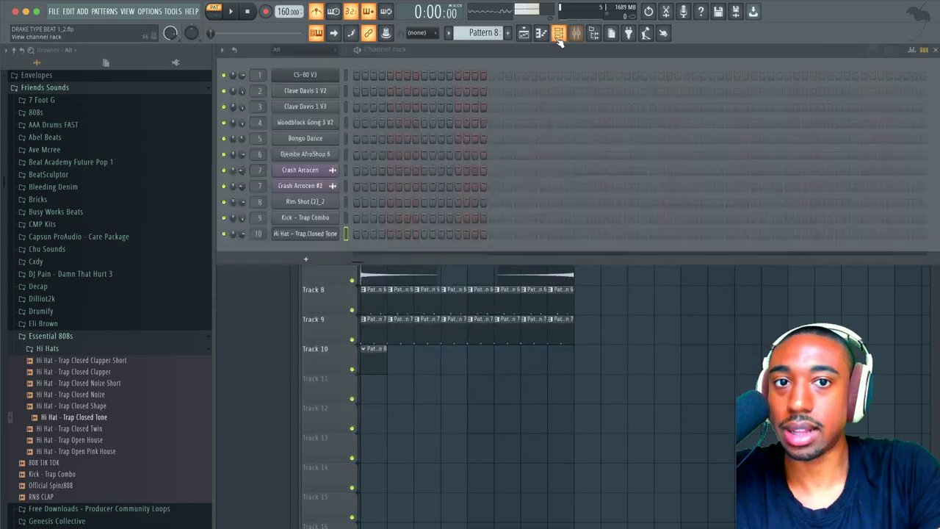
pyautogui.click(390, 234)
pyautogui.click(407, 233)
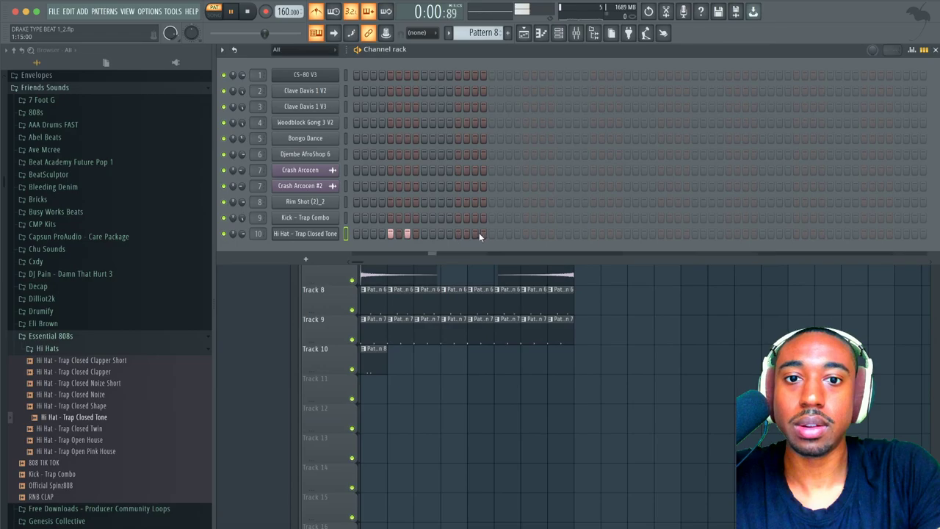
pyautogui.press('space')
# Step: Duplicate Pattern 8 across bars 2 to 8 of playlist Track 10
pyautogui.press('F6')
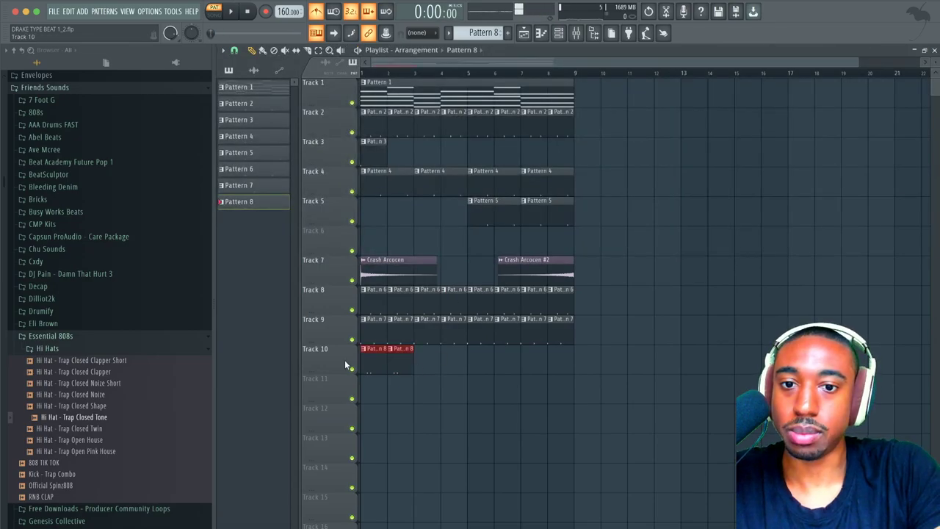
pyautogui.moveTo(385, 367); pyautogui.dragTo(379, 363)
pyautogui.hotkey('ctrl', 'b')
pyautogui.click(489, 409)
# Step: Load Hi Hat - Trap Open House into a new channel and assign it to mixer track 11
pyautogui.click(568, 32)
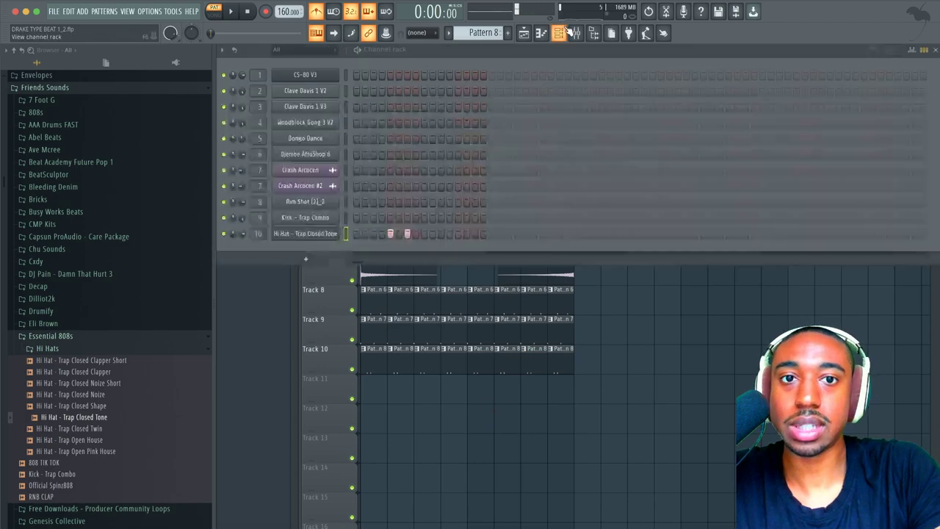
pyautogui.rightClick(109, 440)
pyautogui.click(135, 433)
pyautogui.click(266, 259)
pyautogui.hotkey('ctrl', 'l')
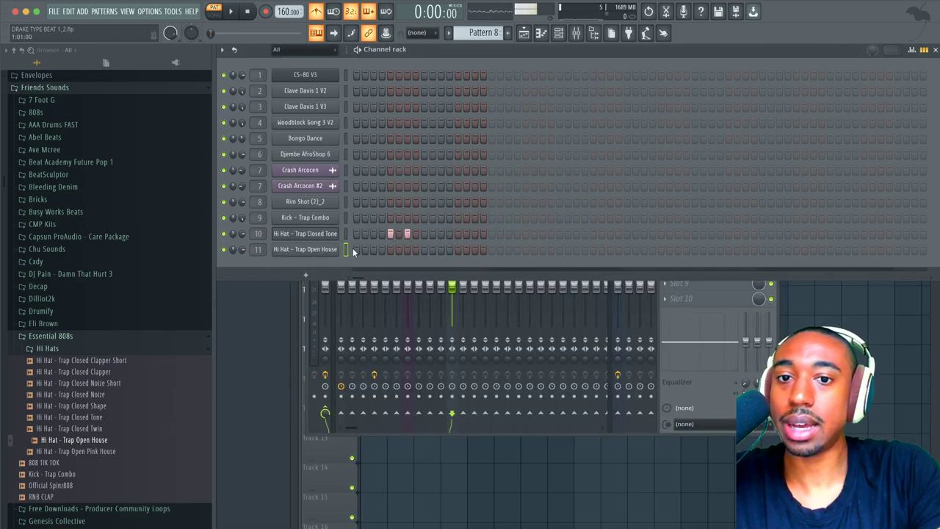
# Step: Put Hi Hat - Trap Closed Tone and Hi Hat - Trap Open House in Cut group 9, and set their By groups
pyautogui.click(334, 233)
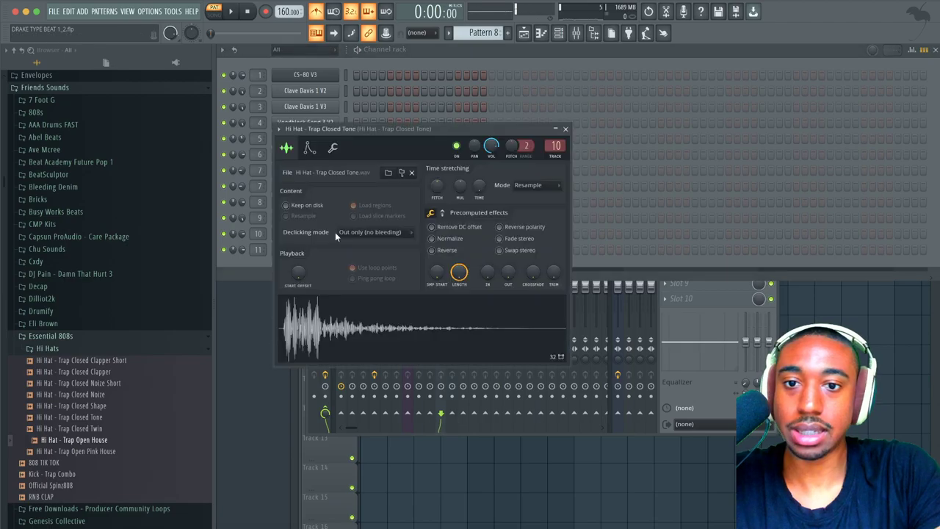
pyautogui.click(335, 150)
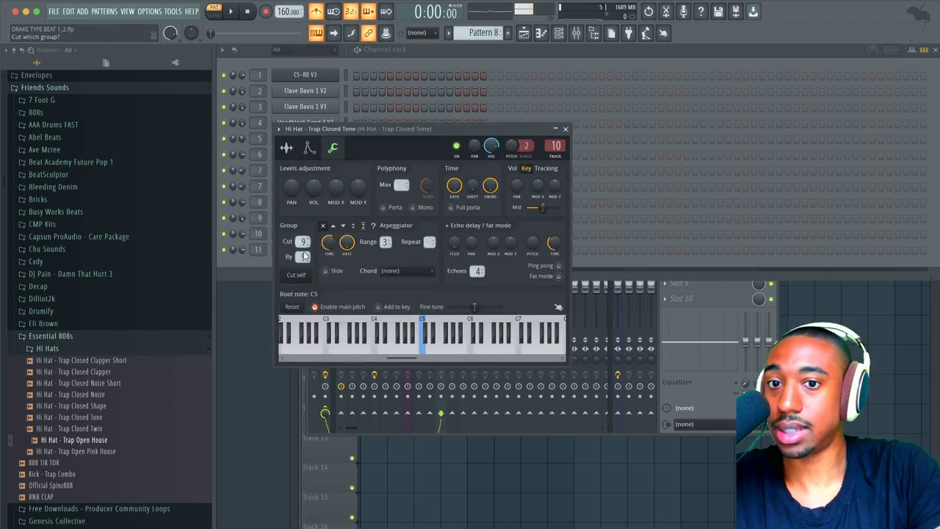
pyautogui.click(278, 252)
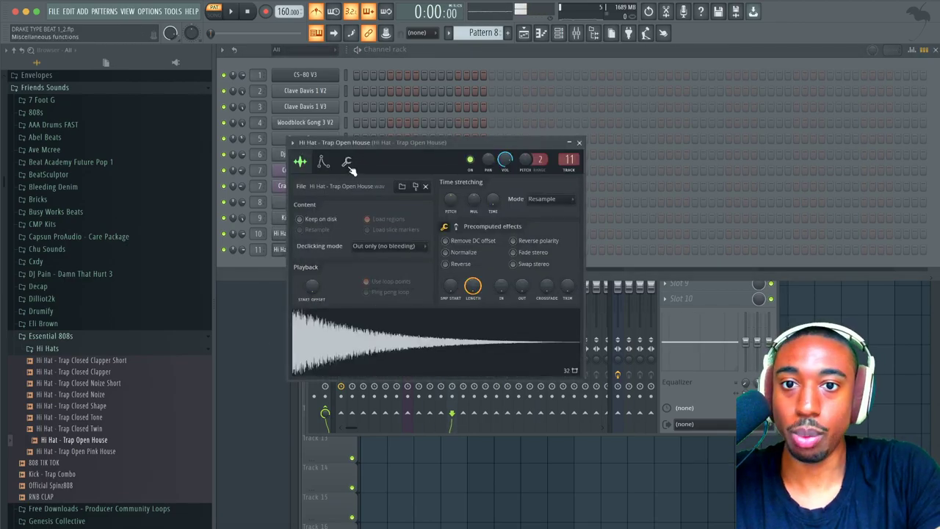
pyautogui.click(347, 163)
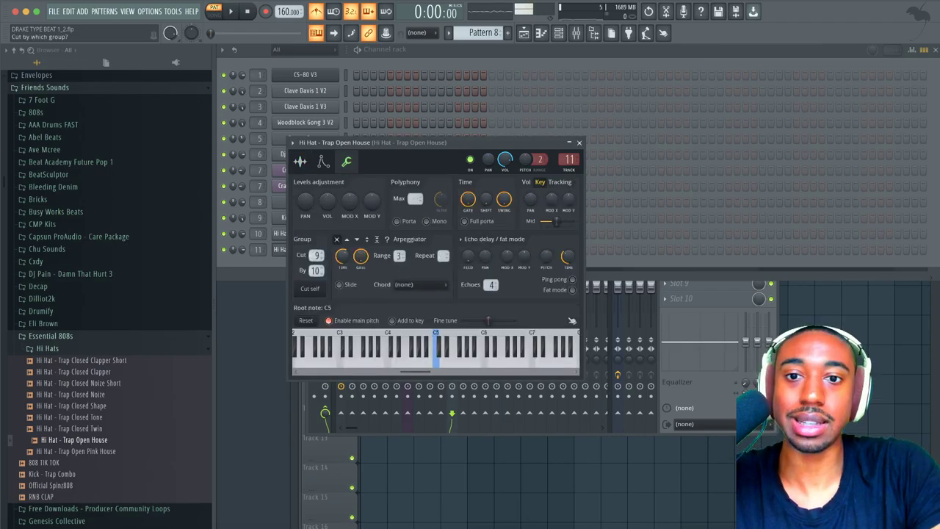
# Step: Add a Hi Hat - Trap Open House hit on step 1, and set Hi Hat - Trap Closed Tone to 60% volume with its sample trimmed
pyautogui.click(579, 142)
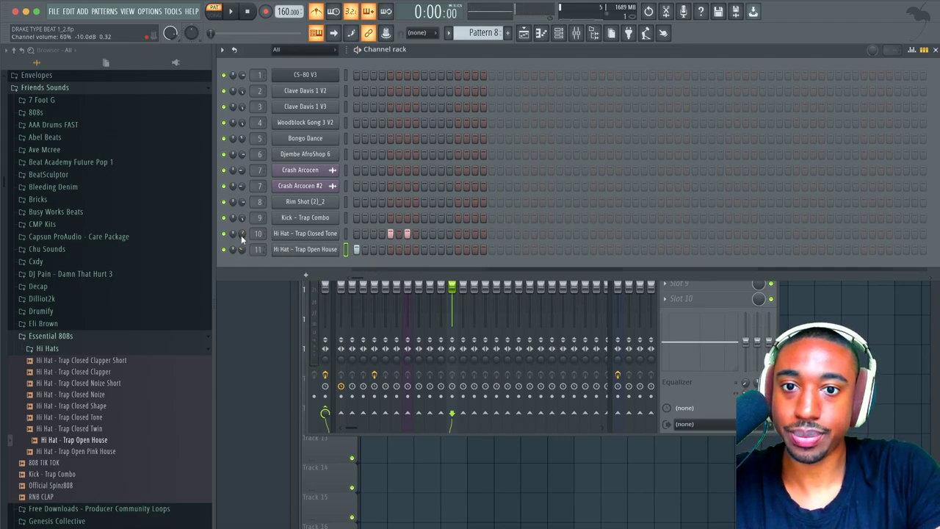
pyautogui.press('space')
pyautogui.click(305, 233)
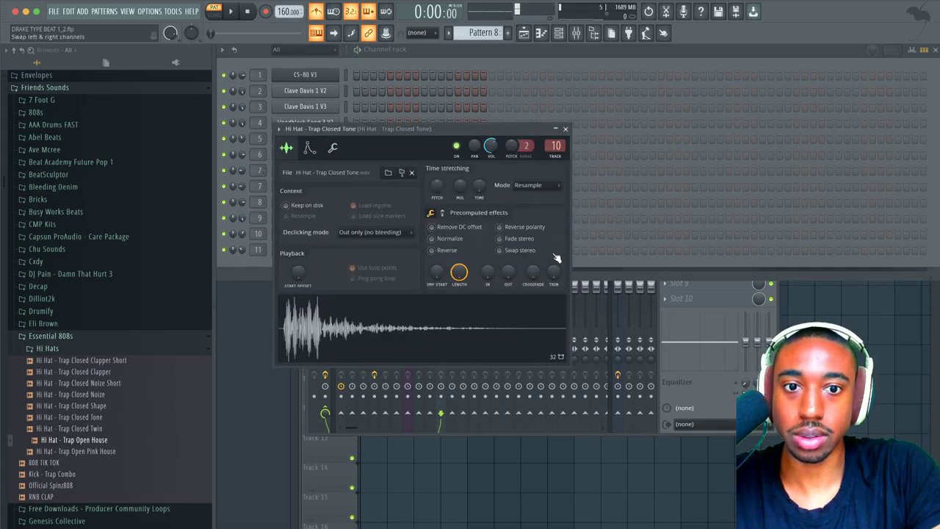
pyautogui.moveTo(554, 272); pyautogui.dragTo(554, 250)
pyautogui.click(566, 128)
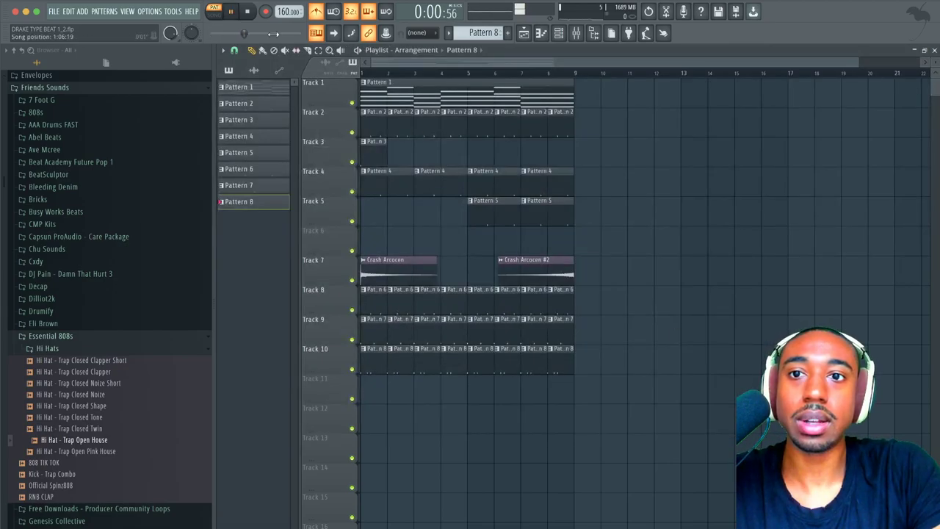
# Step: Play the arrangement in song mode to review the layered drums, and select Pattern 7
pyautogui.press('F6')
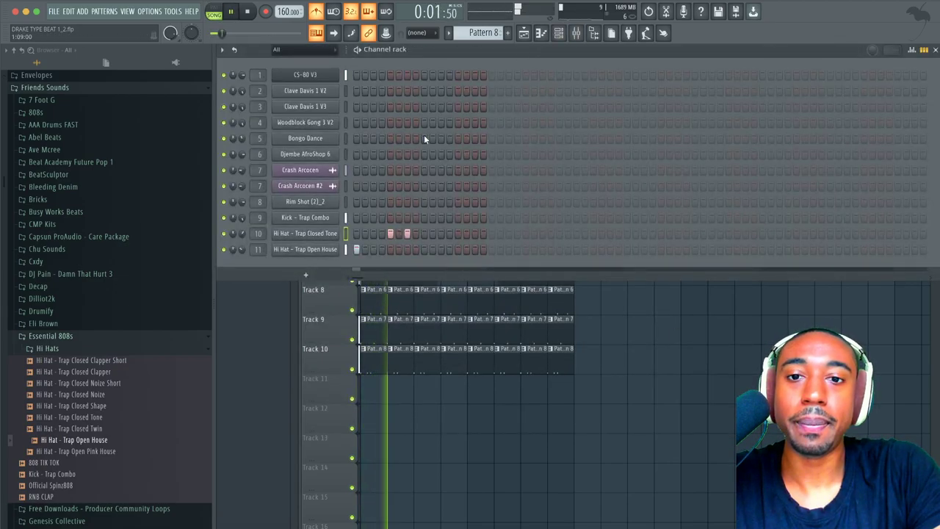
pyautogui.press('F6')
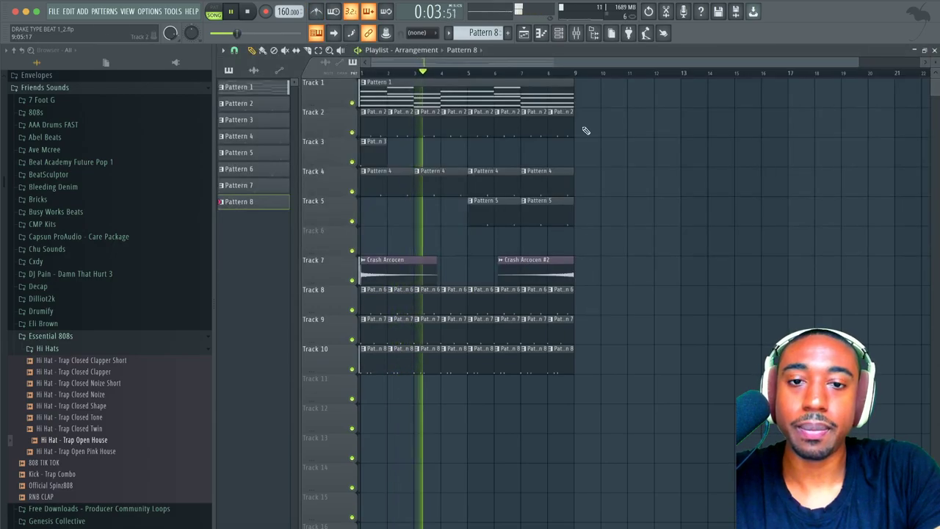
pyautogui.click(557, 33)
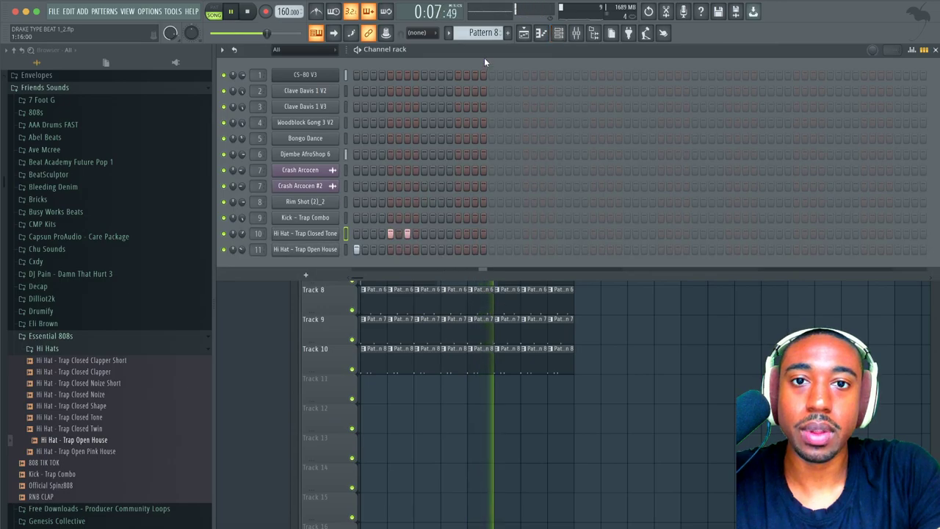
pyautogui.scroll(1, 482, 33)
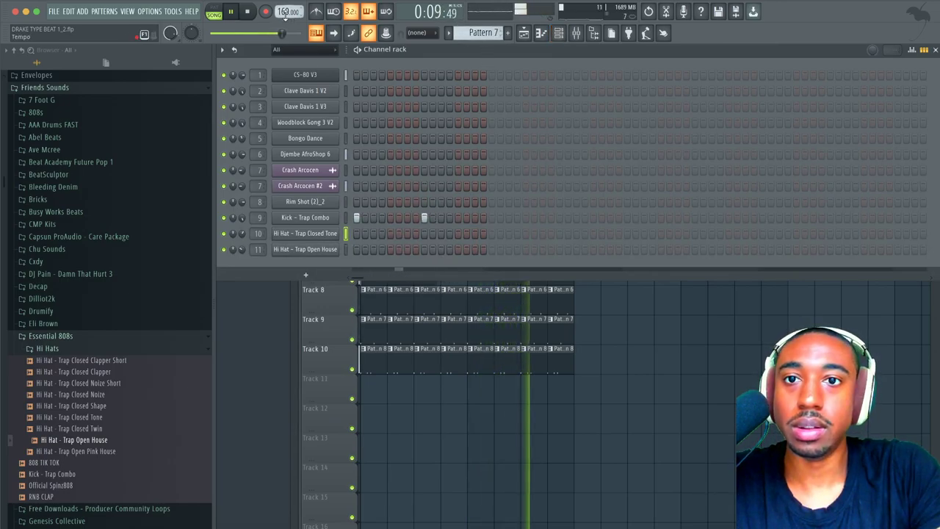
# Step: Set the project tempo to 166 BPM while the arrangement plays
pyautogui.moveTo(284, 12); pyautogui.dragTo(284, 7)
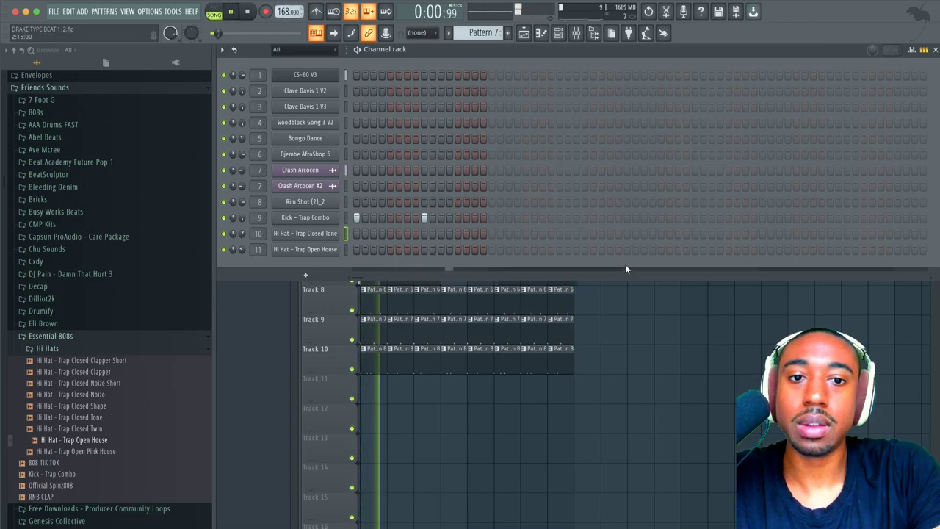
pyautogui.click(617, 325)
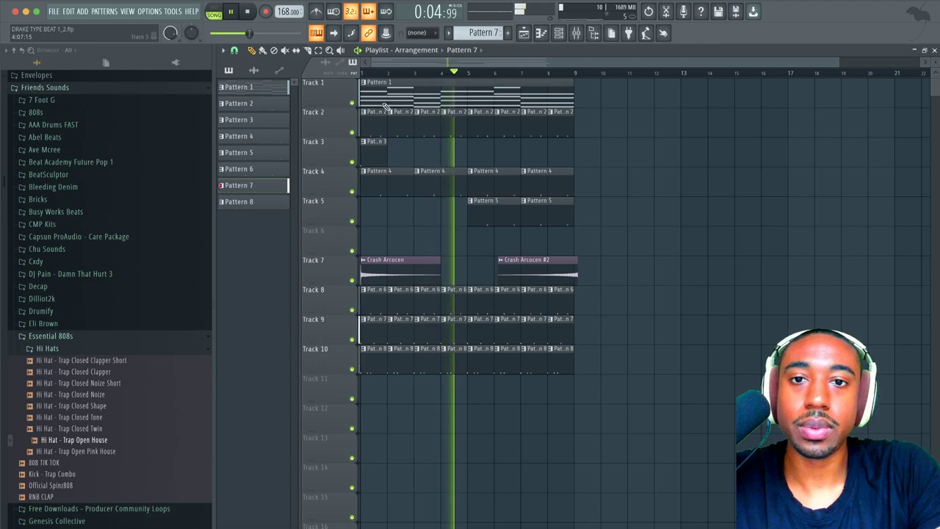
pyautogui.moveTo(284, 11); pyautogui.dragTo(285, 13)
# Step: Trim the end of the Crash Arcocen #2 clip on Track 7 so it finishes exactly at bar 9
pyautogui.scroll(2, 523, 222)
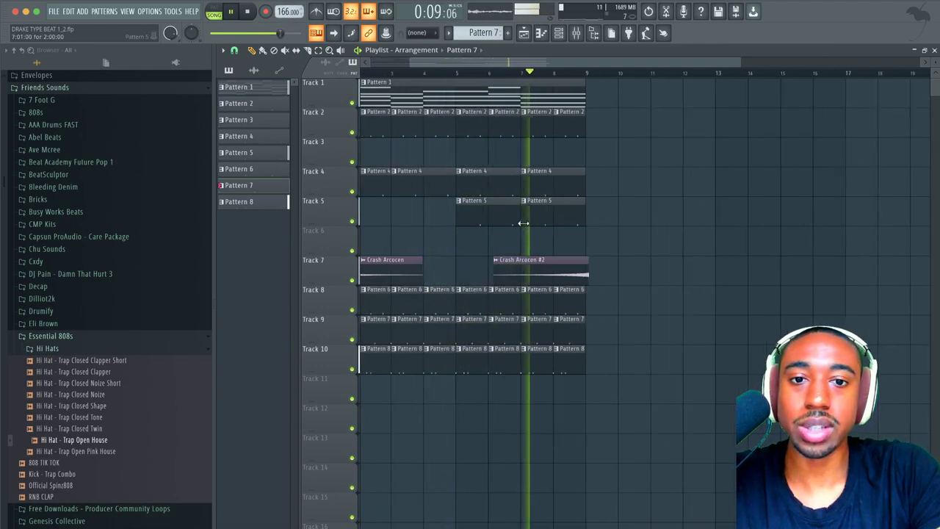
pyautogui.scroll(2, 591, 269)
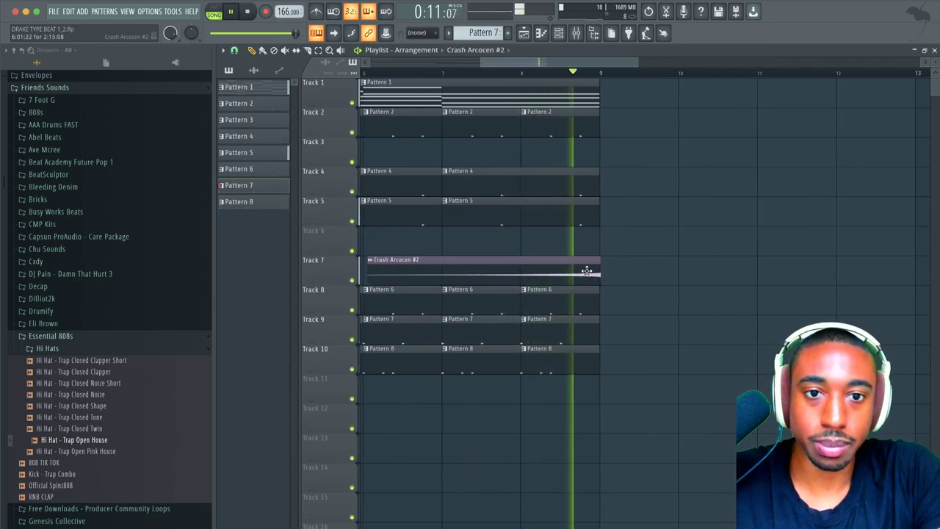
pyautogui.click(587, 271)
pyautogui.scroll(3, 587, 270)
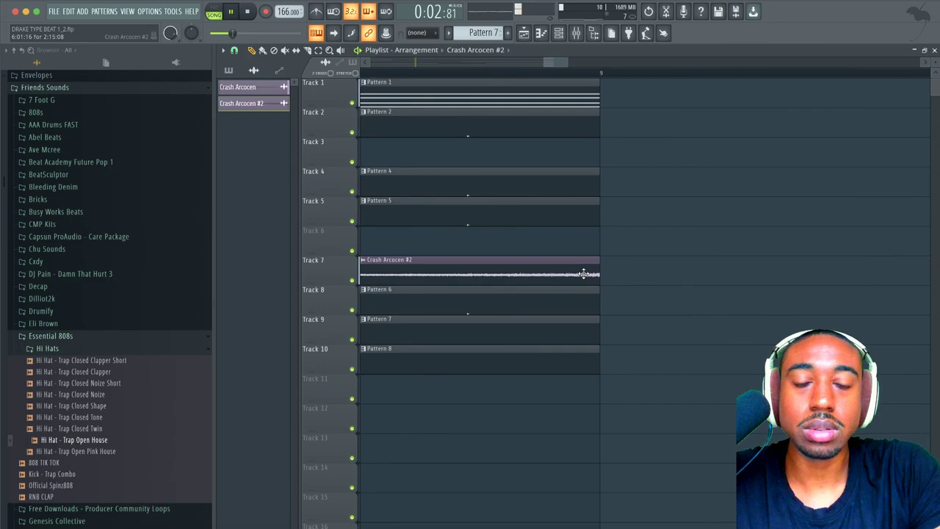
pyautogui.scroll(-4, 616, 182)
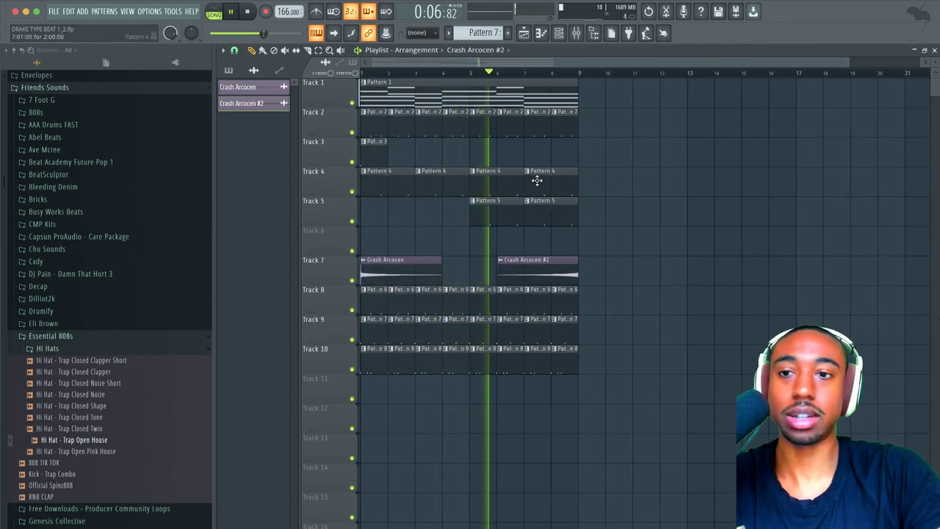
# Step: Collapse the Hi Hats folder and open the Snares folder of the Busy Works Beats Ultimate Producer Bundle in the browser
pyautogui.click(101, 350)
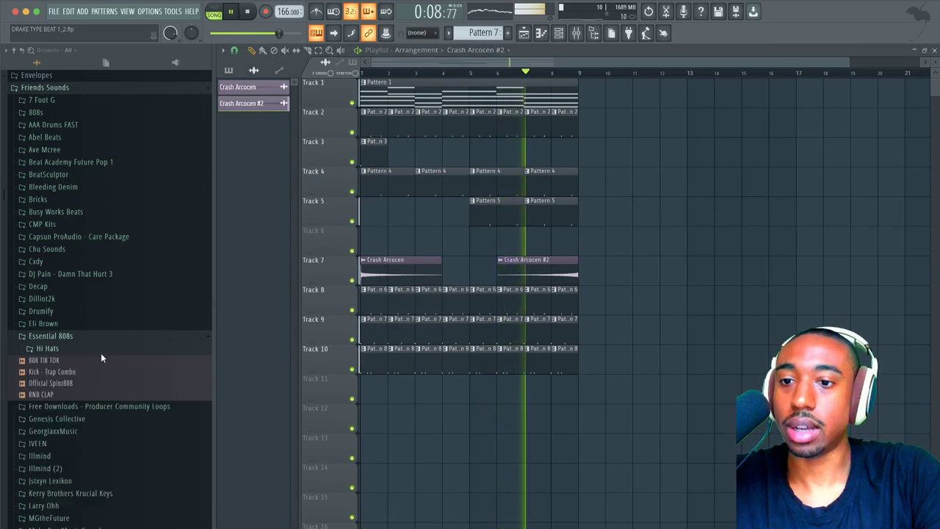
pyautogui.click(84, 213)
pyautogui.click(83, 262)
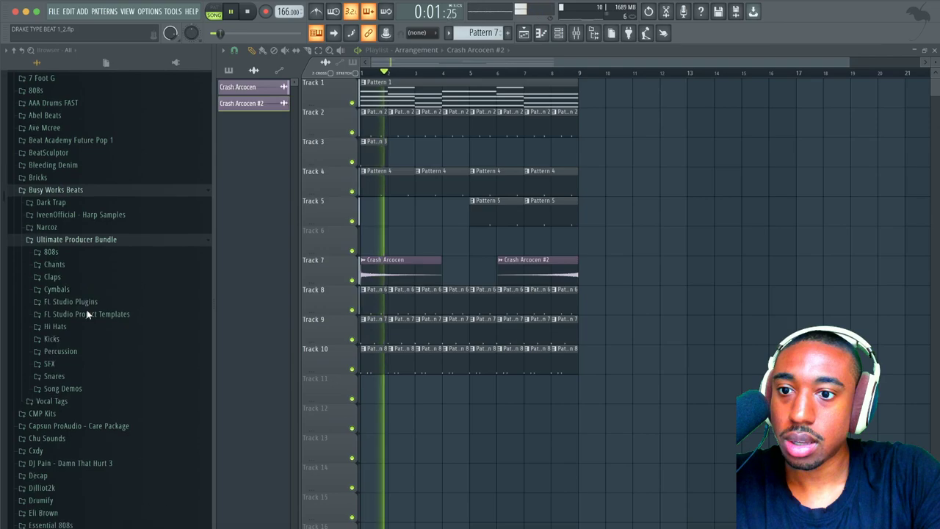
pyautogui.click(79, 324)
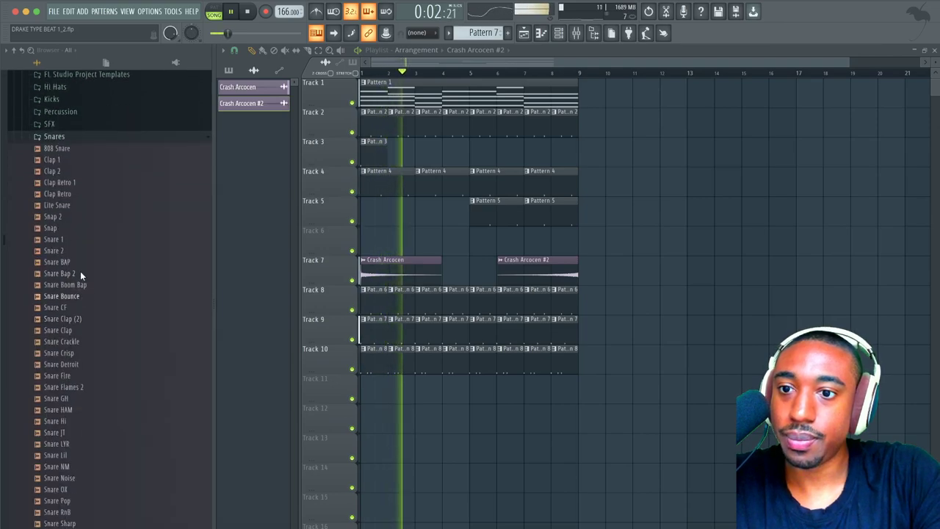
# Step: Preview the snare samples, load Clap 1 and Lite Snare into new sampler channels, and stop playback
pyautogui.click(83, 161)
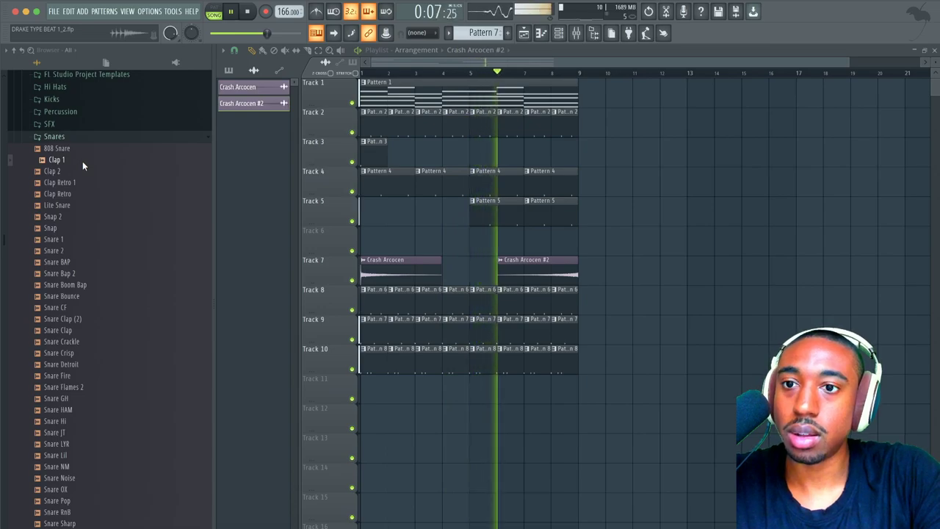
pyautogui.rightClick(82, 160)
pyautogui.click(91, 170)
pyautogui.click(75, 193)
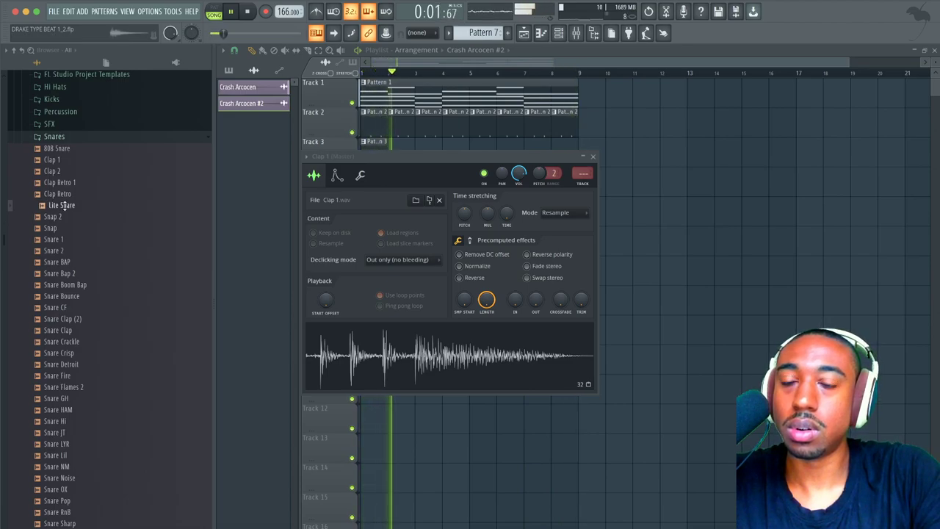
pyautogui.rightClick(71, 204)
pyautogui.click(81, 216)
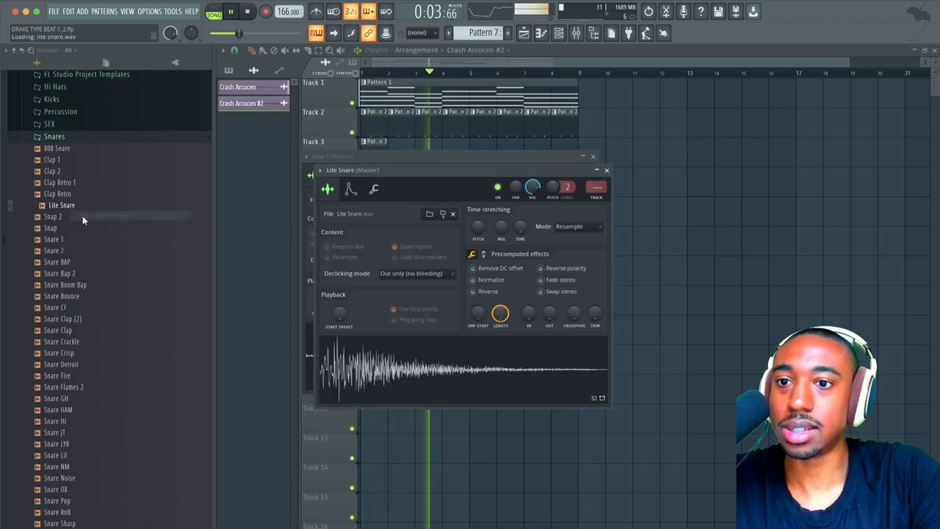
pyautogui.press('space')
# Step: In Pattern 6, move the Rim Shot hits on steps 7 and 13 to the Lite Snare channel
pyautogui.click(563, 33)
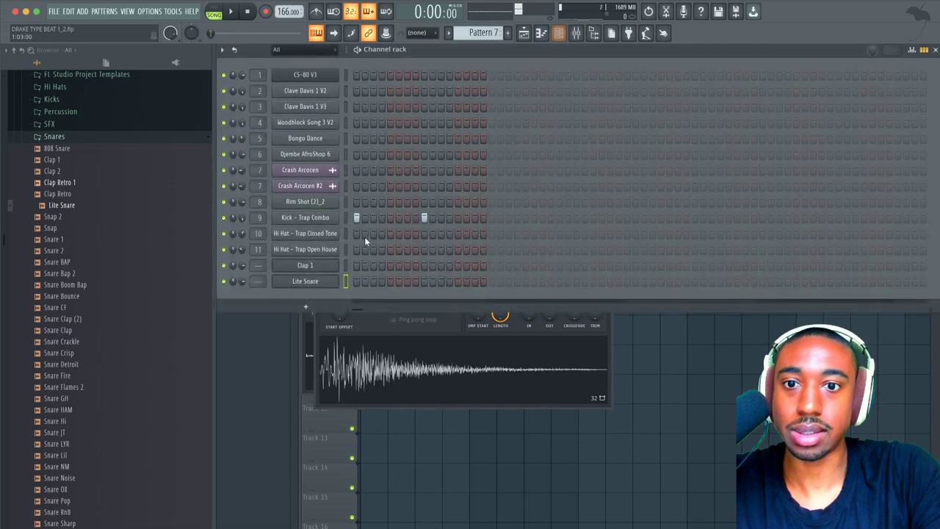
pyautogui.scroll(-1, 493, 33)
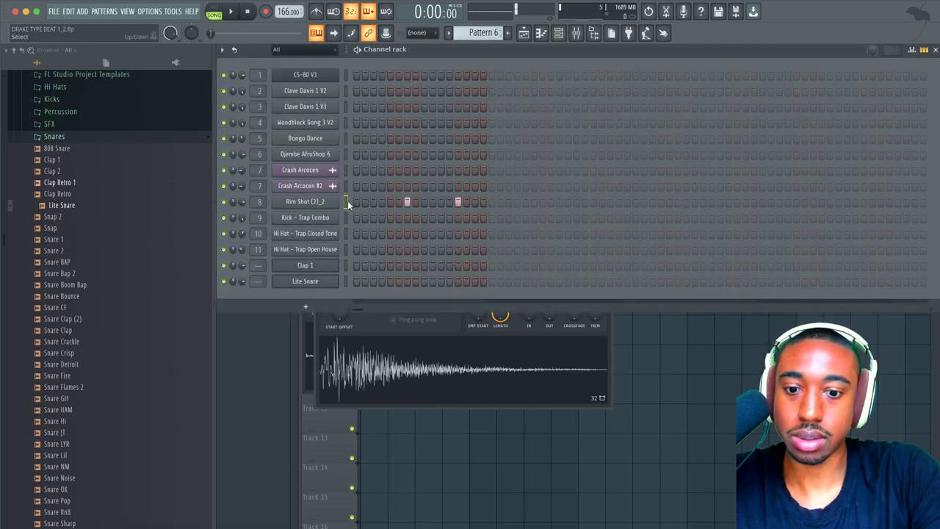
pyautogui.click(346, 280)
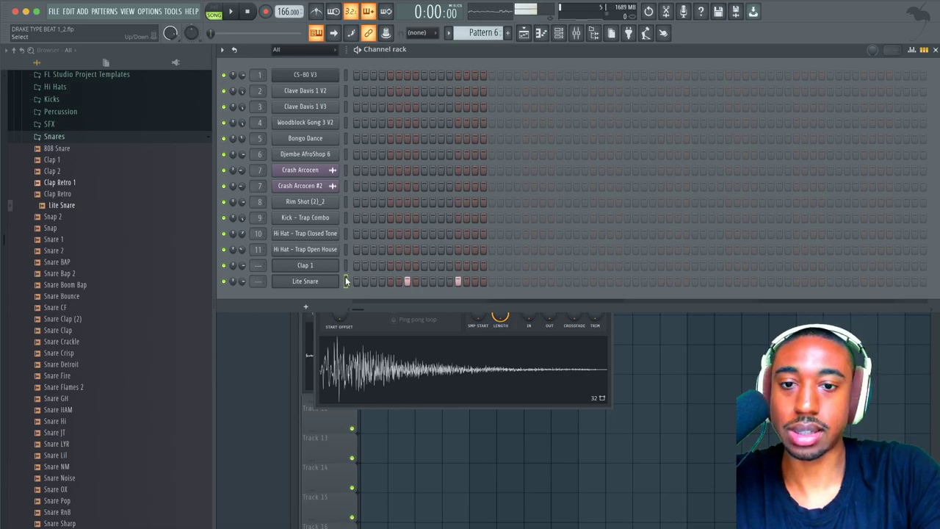
# Step: Assign Lite Snare to mixer track 12 and Clap 1 to mixer track 13, and start playback
pyautogui.hotkey('ctrl', 'l')
pyautogui.hotkey('ctrl', 'l')
pyautogui.press('space')
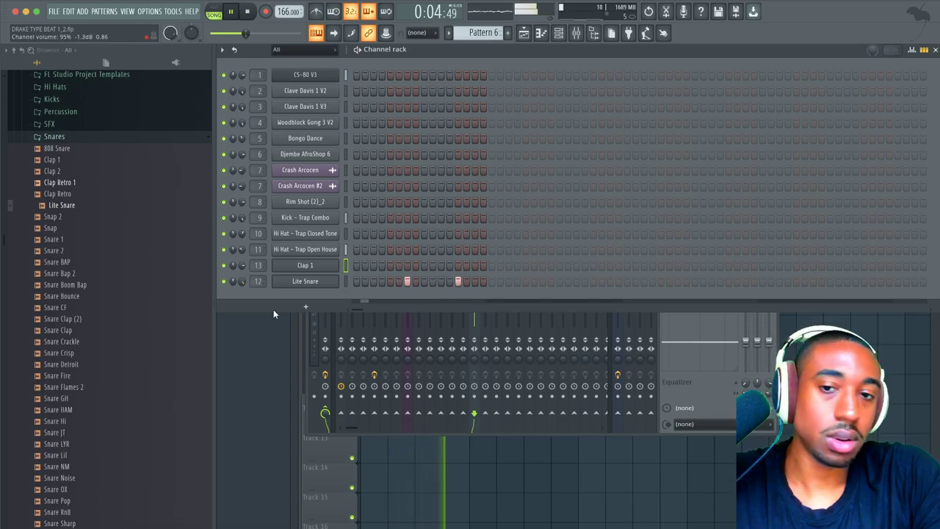
# Step: Add a Clap 1 hit on step 13 of Pattern 6 and lower the Clap 1 channel volume to about 37%
pyautogui.press('F6')
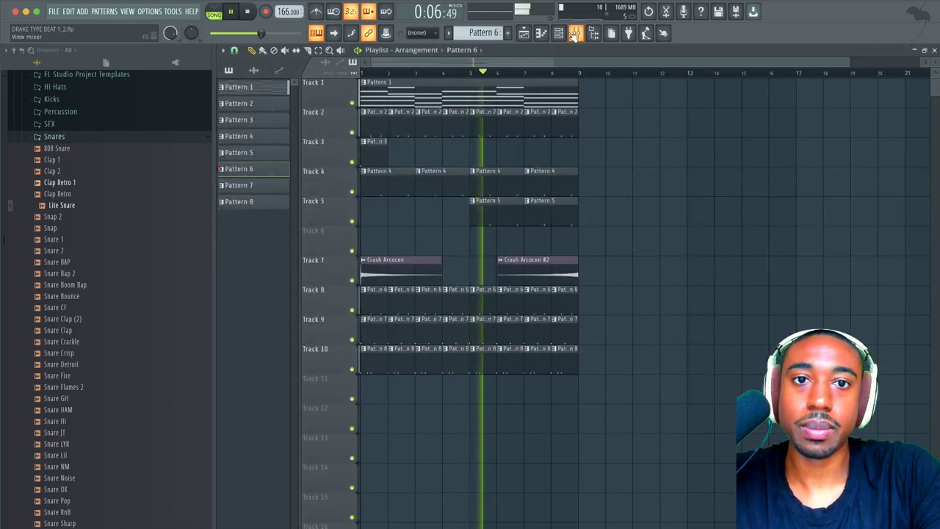
pyautogui.click(570, 32)
pyautogui.click(558, 32)
pyautogui.click(458, 265)
pyautogui.moveTo(243, 266); pyautogui.dragTo(242, 290)
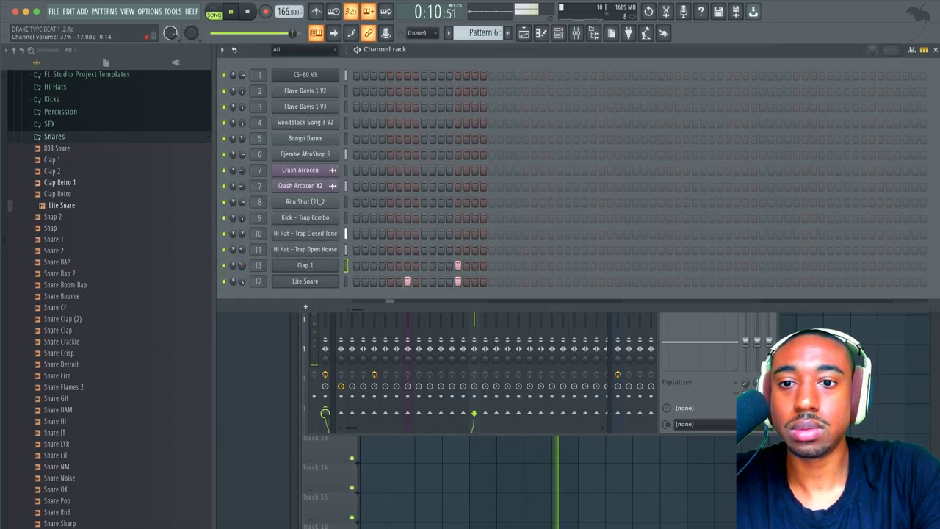
# Step: Lower the Lite Snare channel's pitch by about 52 cents and close its settings
pyautogui.press('F5')
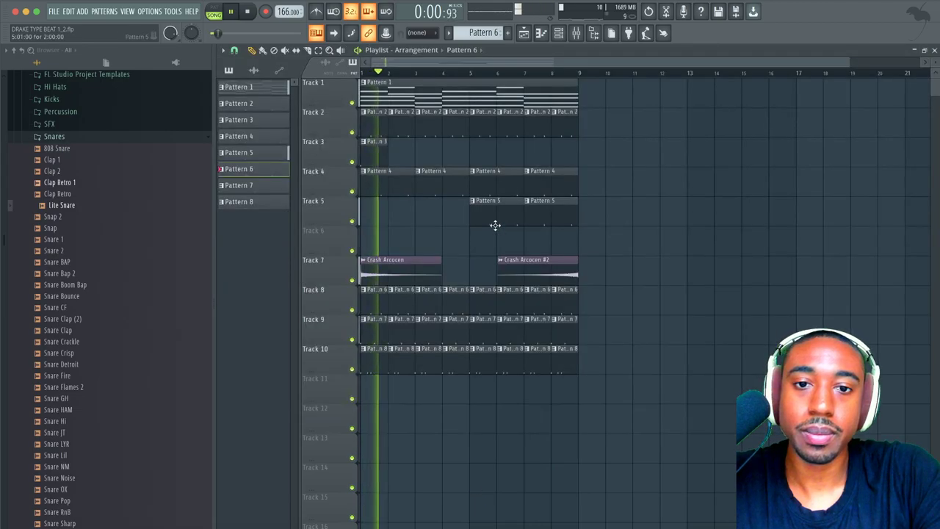
pyautogui.click(559, 32)
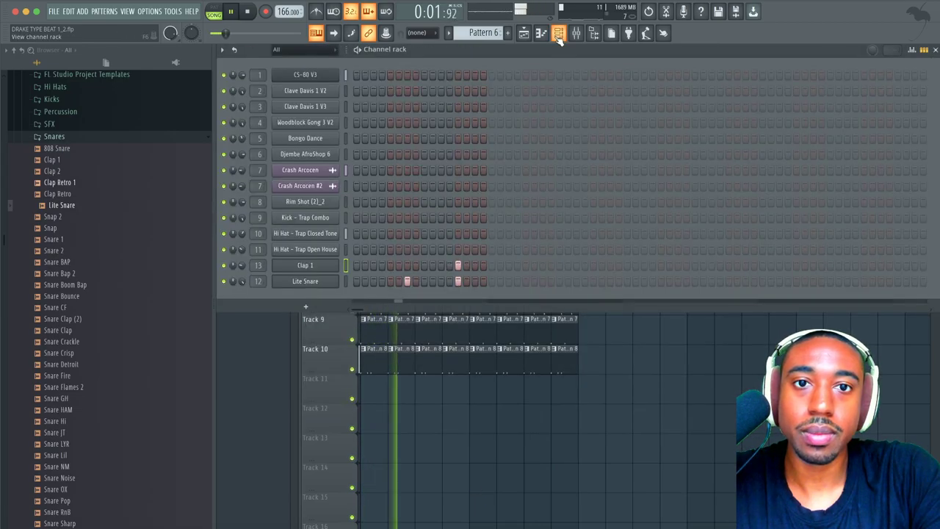
pyautogui.click(303, 281)
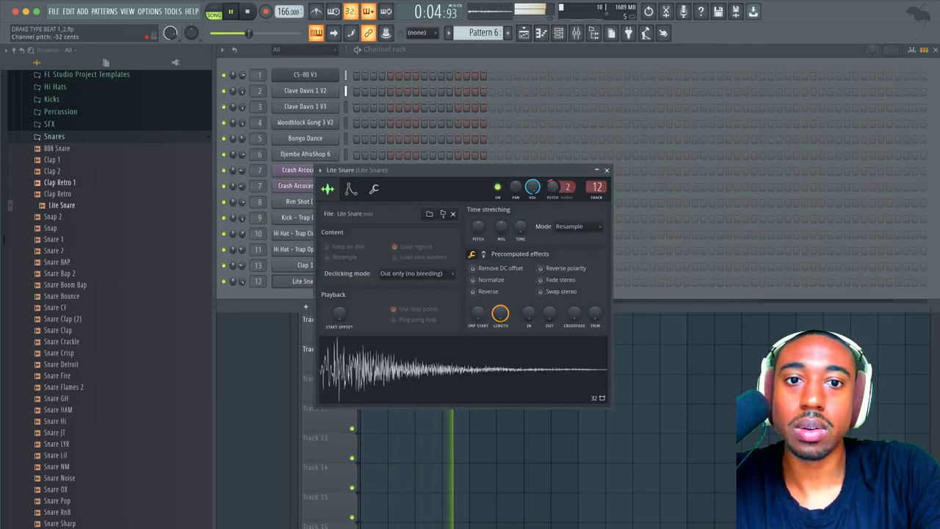
pyautogui.click(607, 170)
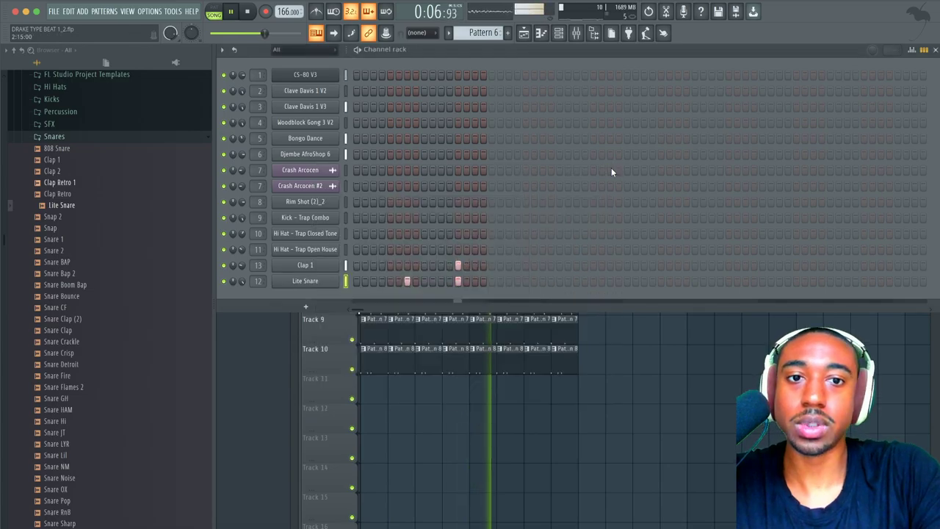
# Step: Save the project as new version DRAKE TYPE BEAT 1_3.flp and briefly play back the arrangement
pyautogui.rightClick(573, 386)
pyautogui.press('super+n')
pyautogui.press('F6')
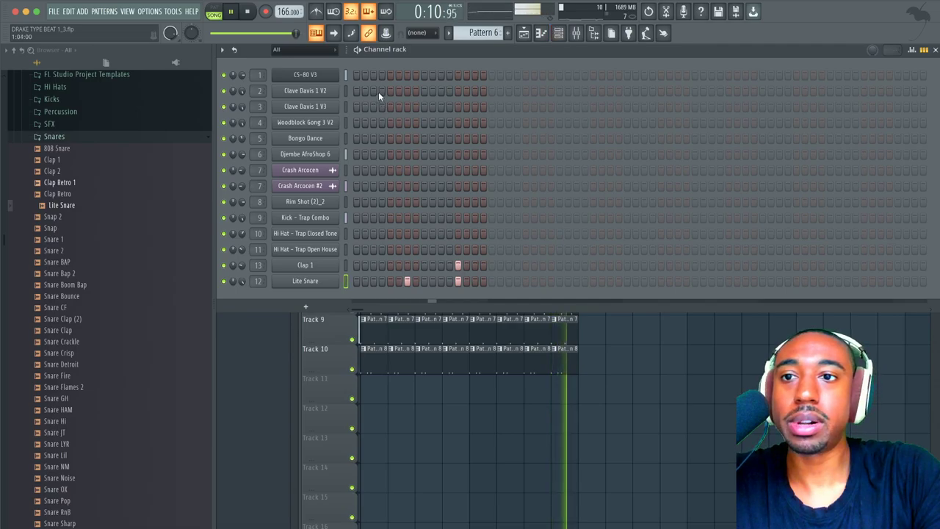
pyautogui.press('space')
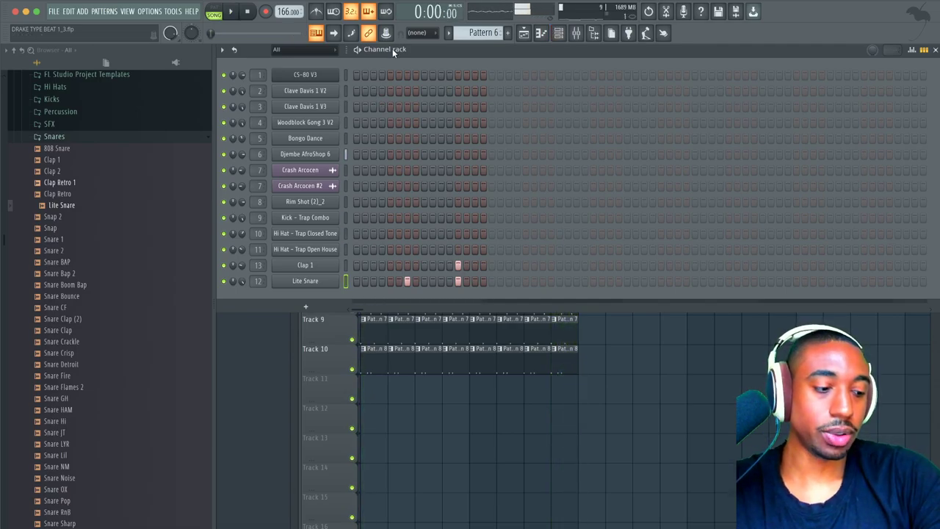
pyautogui.press('space')
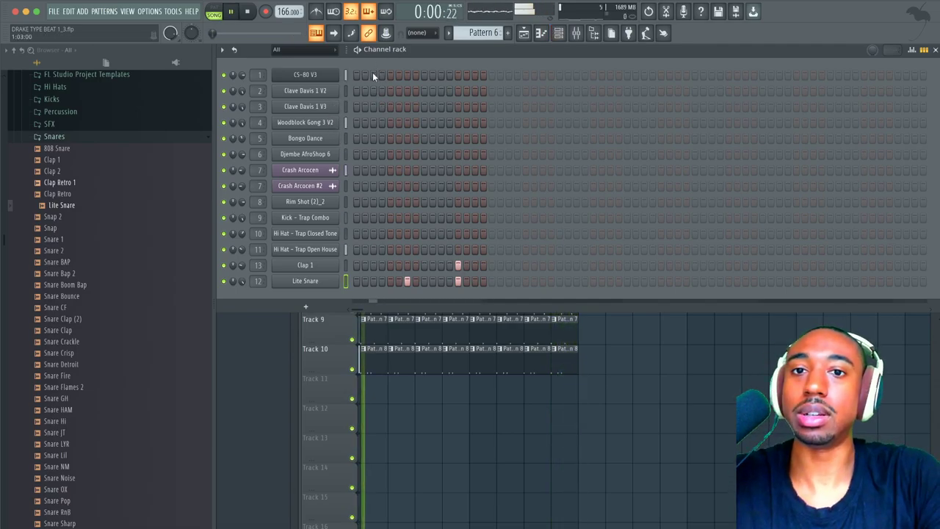
pyautogui.press('space')
# Step: Add a Sylenth1 channel and initialize its preset to Init
pyautogui.click(307, 306)
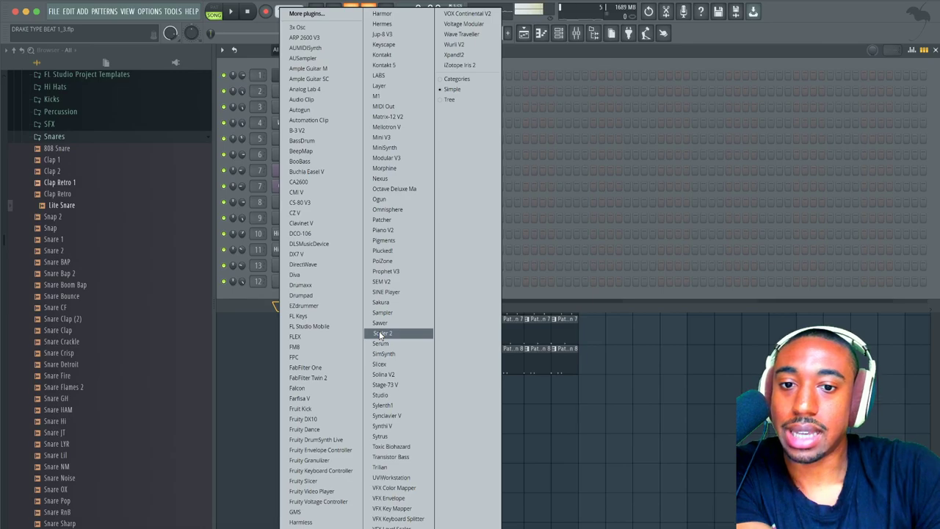
pyautogui.click(393, 405)
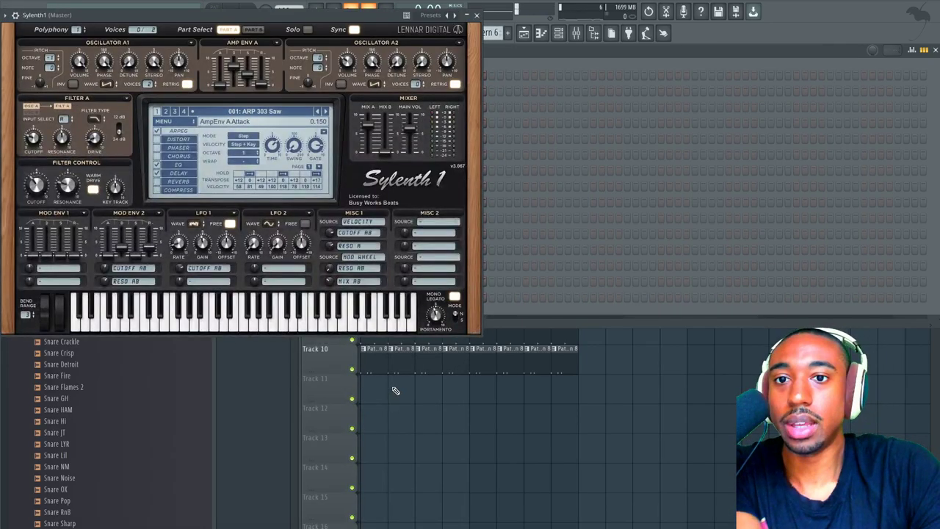
pyautogui.click(211, 117)
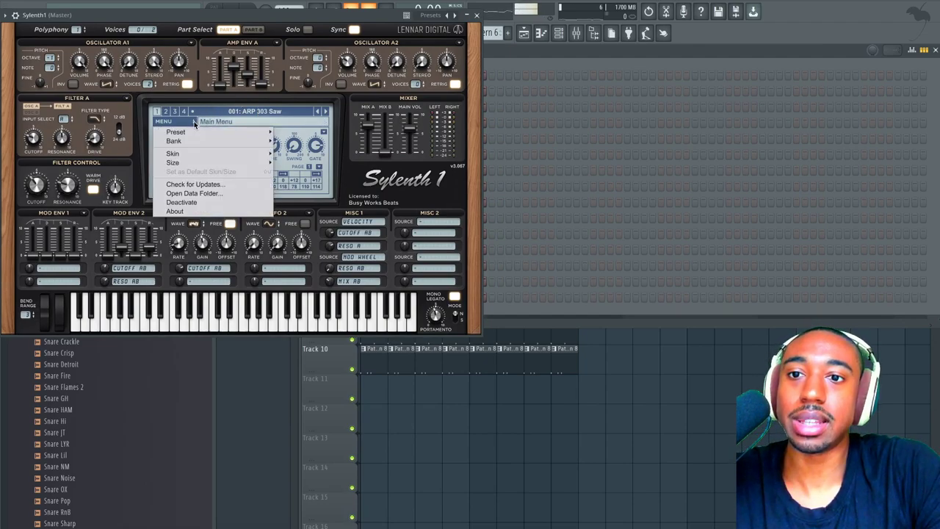
pyautogui.moveTo(229, 135)
pyautogui.click(292, 169)
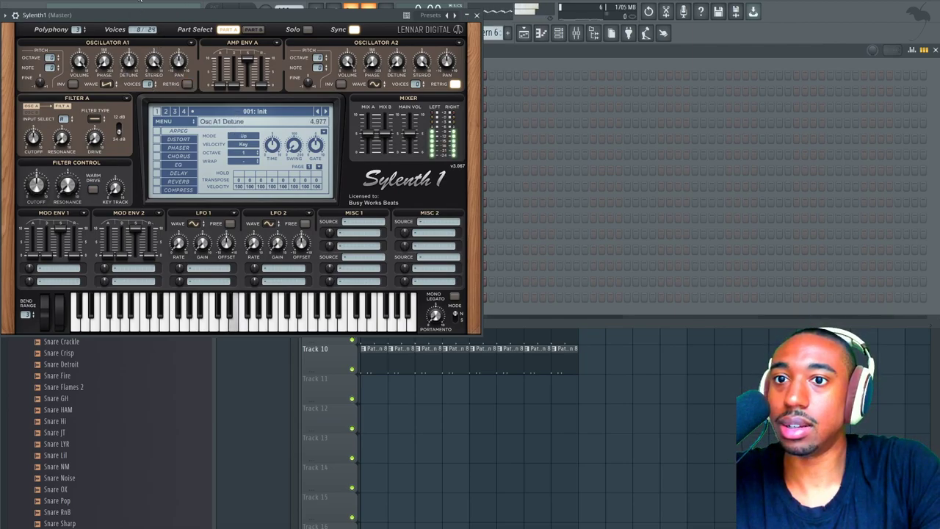
# Step: In Sylenth1, set Filter A to Lowpass with input A, lower oscillator A1's octave, and enable mono legato with about 154 ms portamento
pyautogui.click(94, 118)
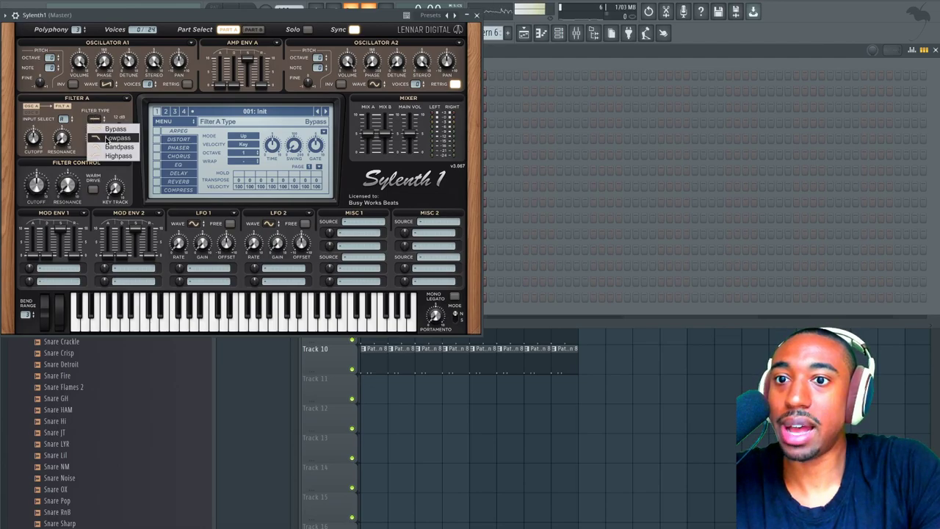
pyautogui.click(110, 137)
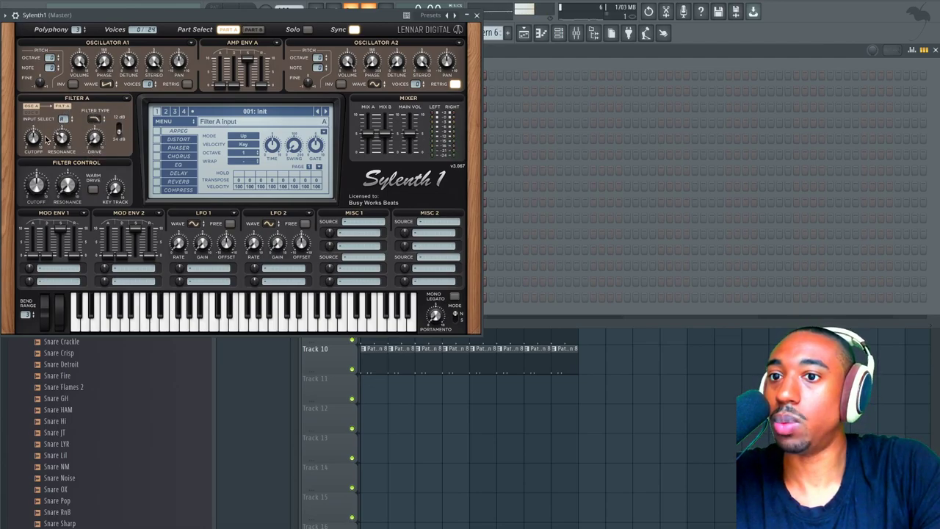
pyautogui.moveTo(53, 57); pyautogui.dragTo(53, 67)
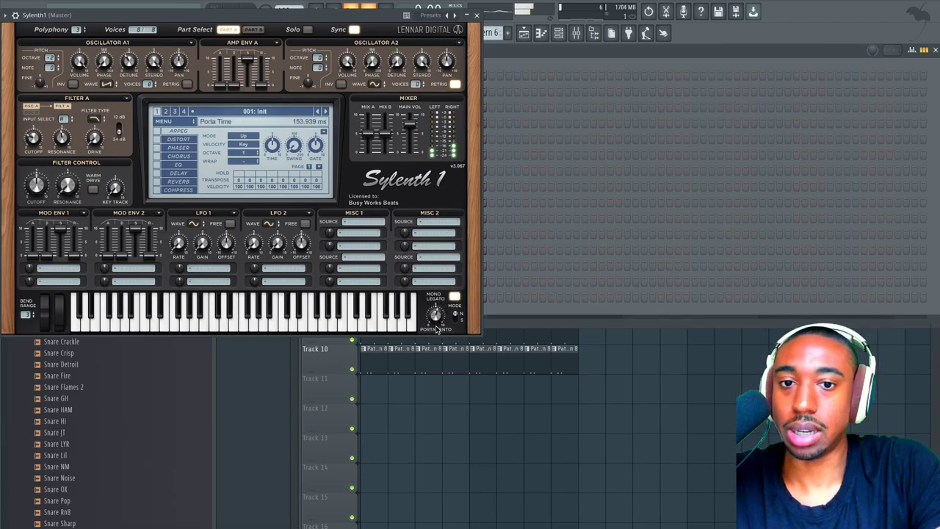
# Step: Play the arrangement, close the Sylenth1 window, and assign the Sylenth1 channel to mixer track 14
pyautogui.press('space')
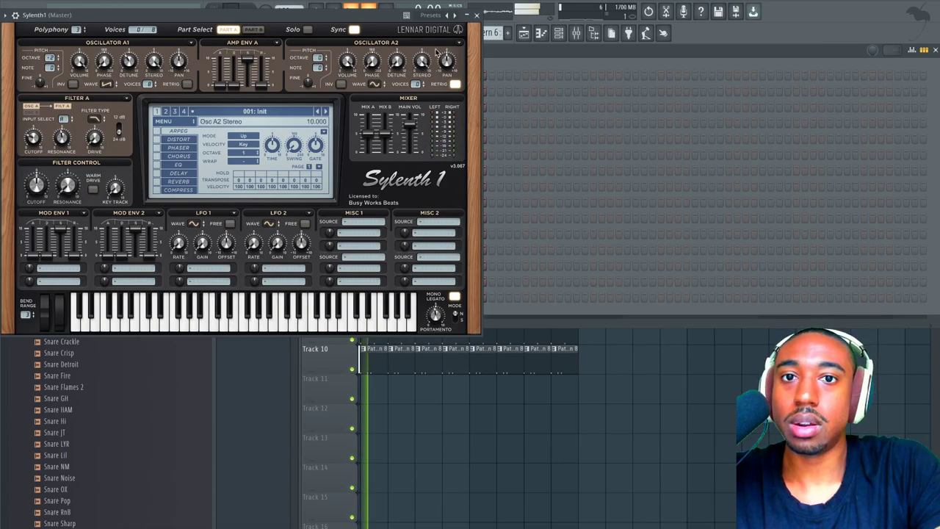
pyautogui.click(477, 15)
pyautogui.click(453, 402)
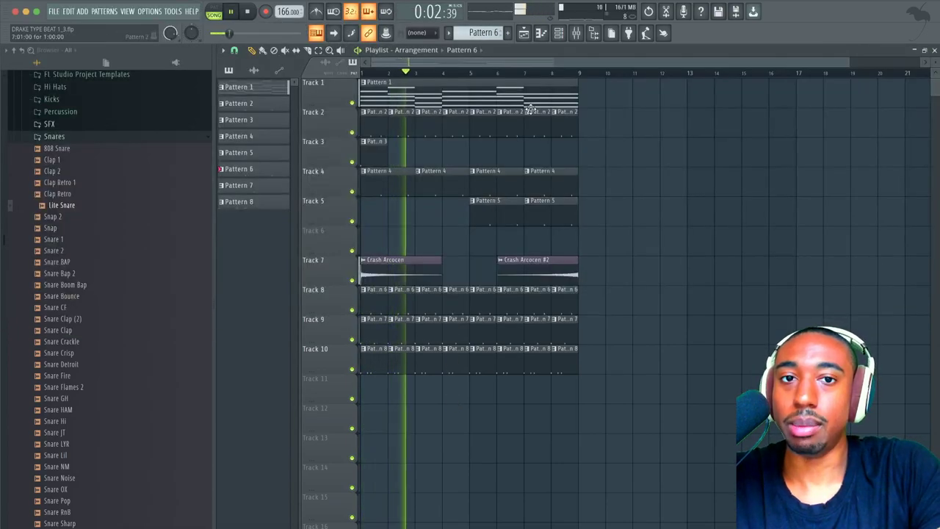
pyautogui.click(559, 33)
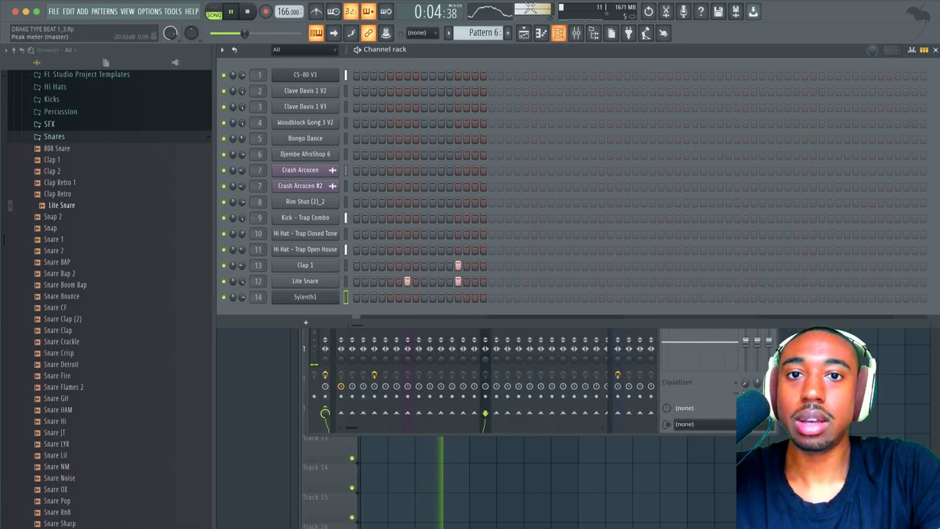
# Step: Switch to the empty Pattern 9 and open the Sylenth1 channel in the piano roll
pyautogui.moveTo(481, 33); pyautogui.dragTo(490, 25)
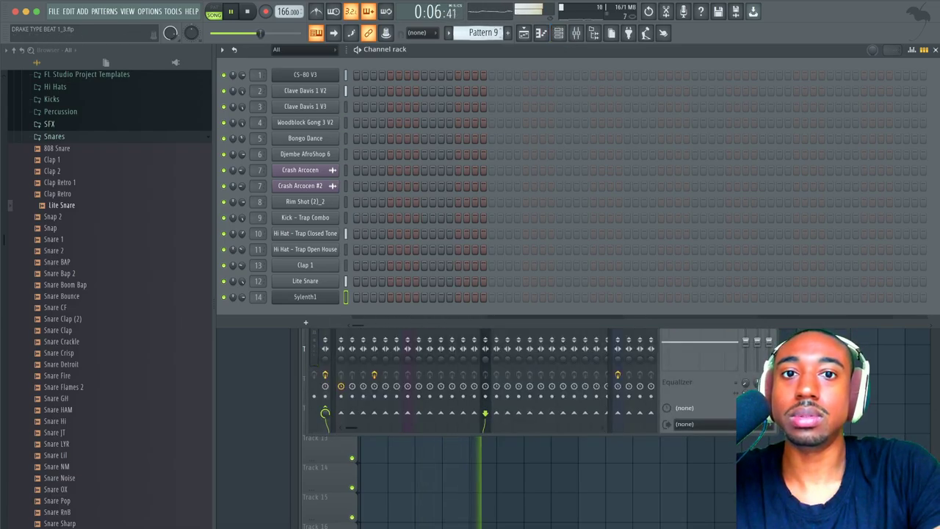
pyautogui.click(808, 361)
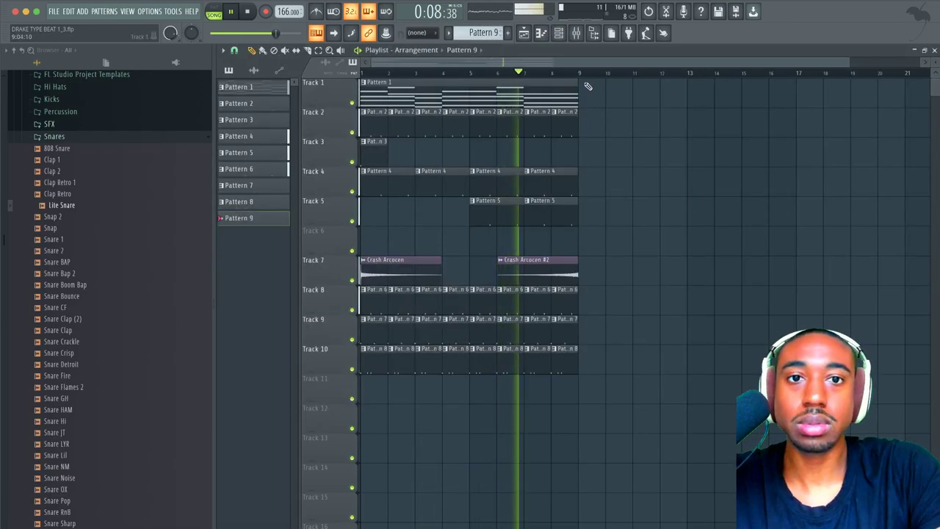
pyautogui.press('F6')
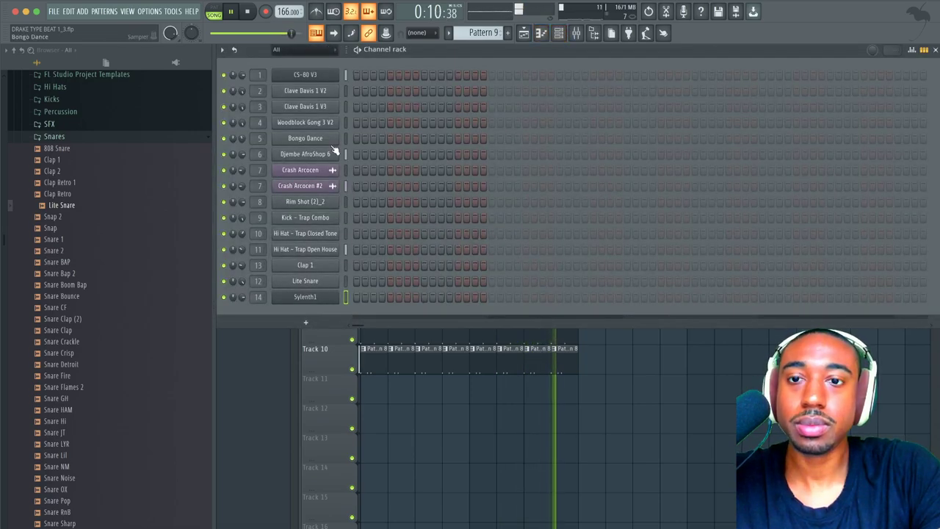
pyautogui.rightClick(338, 297)
pyautogui.click(355, 297)
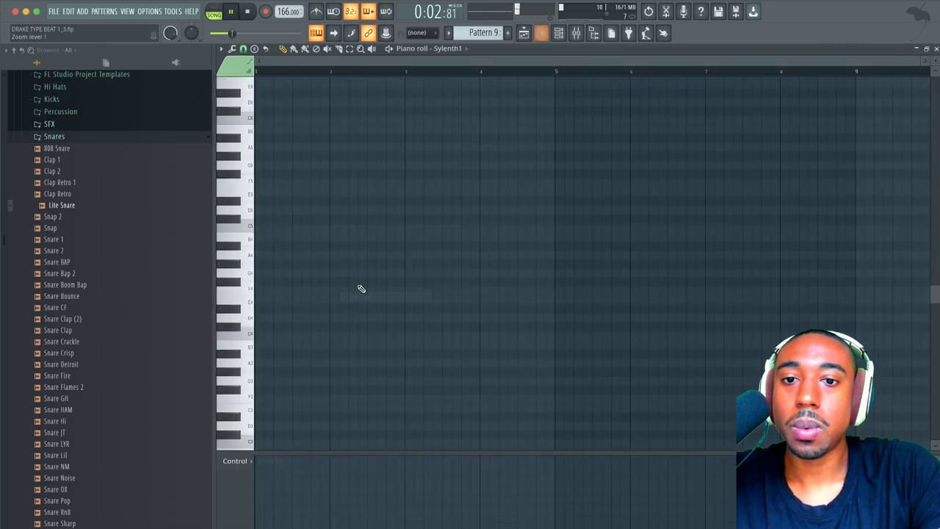
# Step: Place an F6 note at bar 1 and an overlapping G#5 note at 1:09, each 1:02:00 long
pyautogui.click(257, 184)
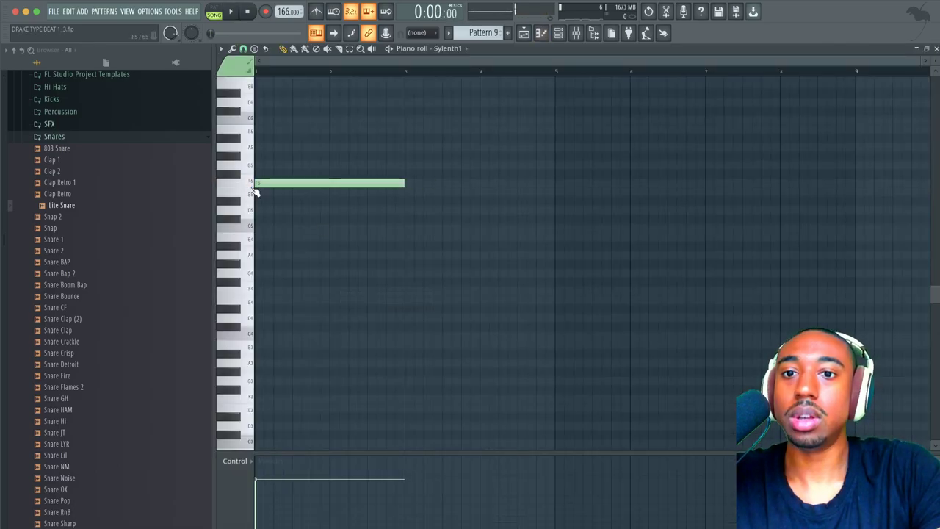
pyautogui.moveTo(265, 174); pyautogui.dragTo(256, 90)
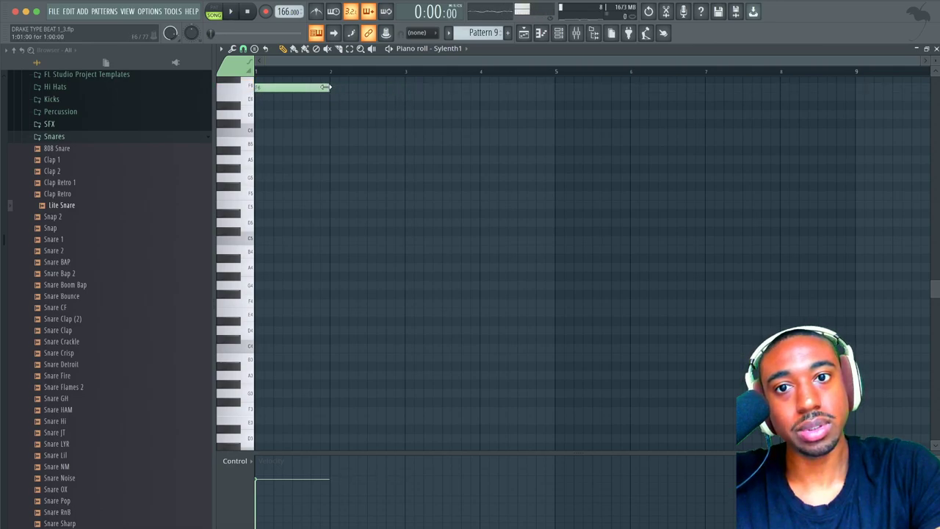
pyautogui.moveTo(297, 136); pyautogui.dragTo(292, 168)
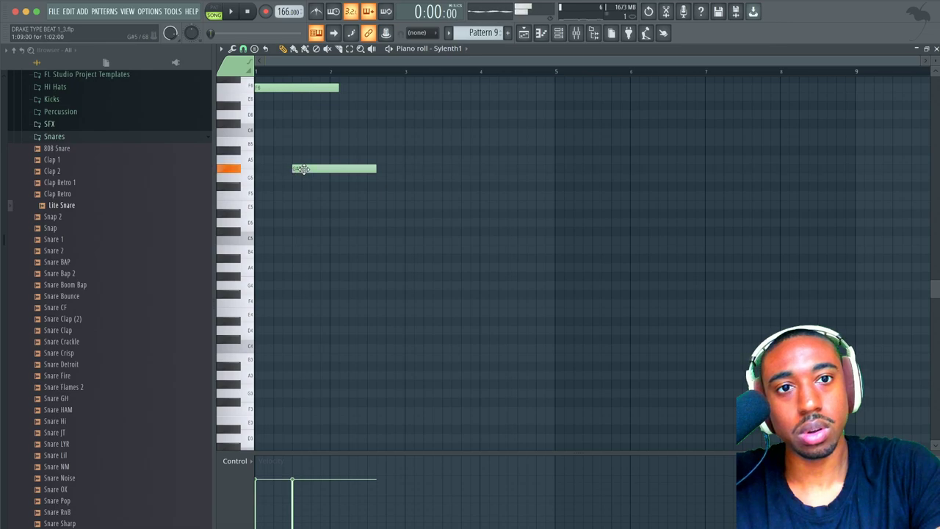
# Step: Place Pattern 9 on Track 11 at bar 1 of the playlist and play the arrangement
pyautogui.click(935, 49)
pyautogui.press('F6')
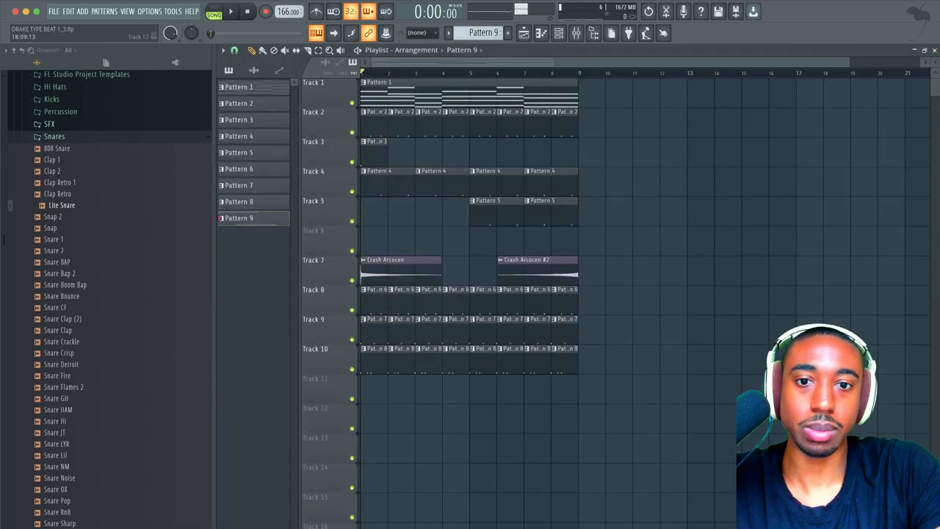
pyautogui.press('space')
pyautogui.press('space')
pyautogui.click(374, 403)
pyautogui.press('space')
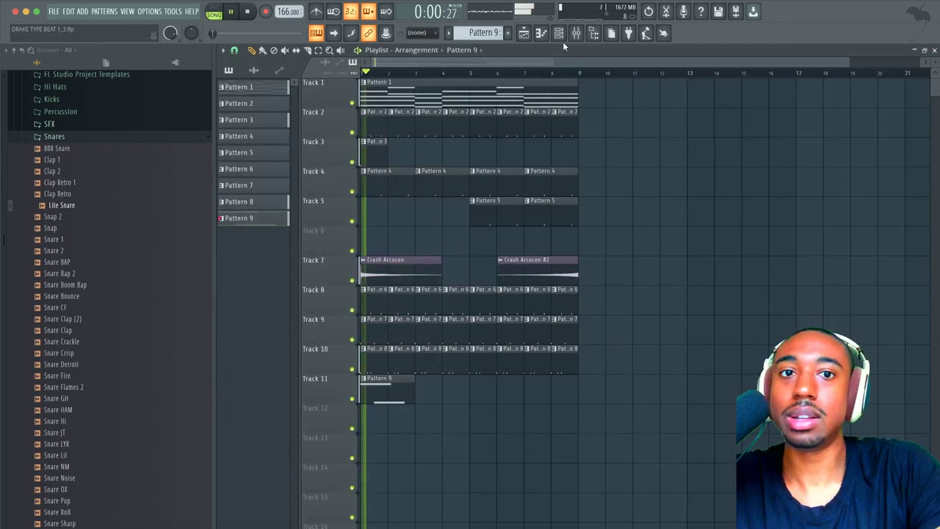
# Step: Add a C6 note at bar 3 and an F5 note at 3:09 to the Sylenth1 part, and play it
pyautogui.press('F6')
pyautogui.click(403, 302)
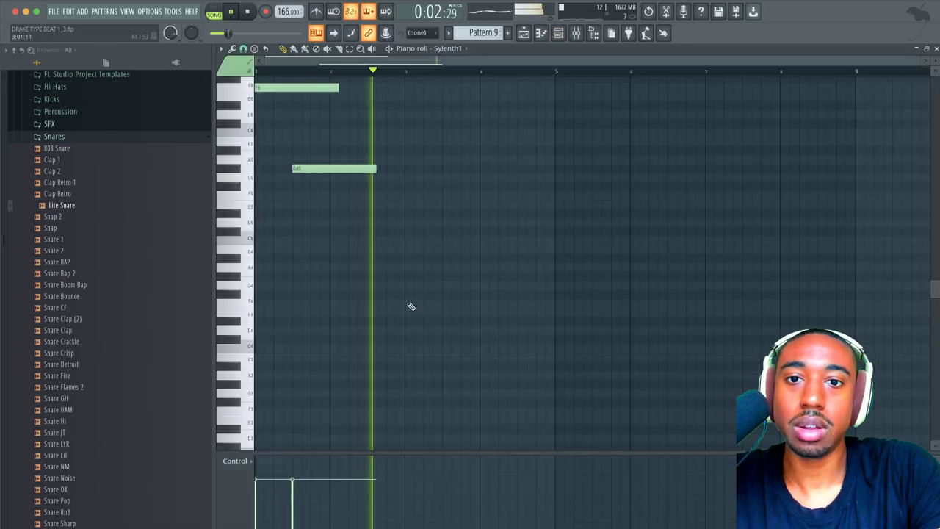
pyautogui.press('space')
pyautogui.moveTo(405, 153); pyautogui.dragTo(405, 133)
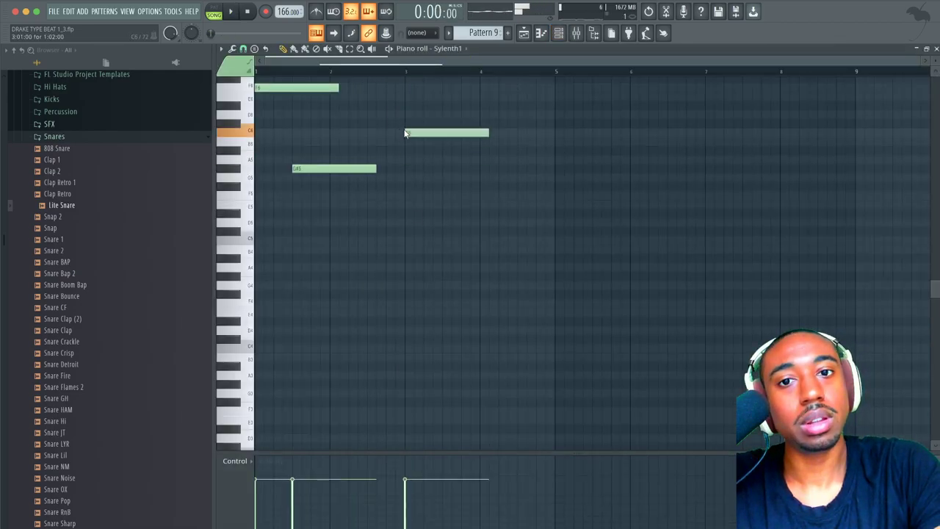
pyautogui.click(443, 205)
pyautogui.moveTo(442, 203); pyautogui.dragTo(443, 194)
pyautogui.press('space')
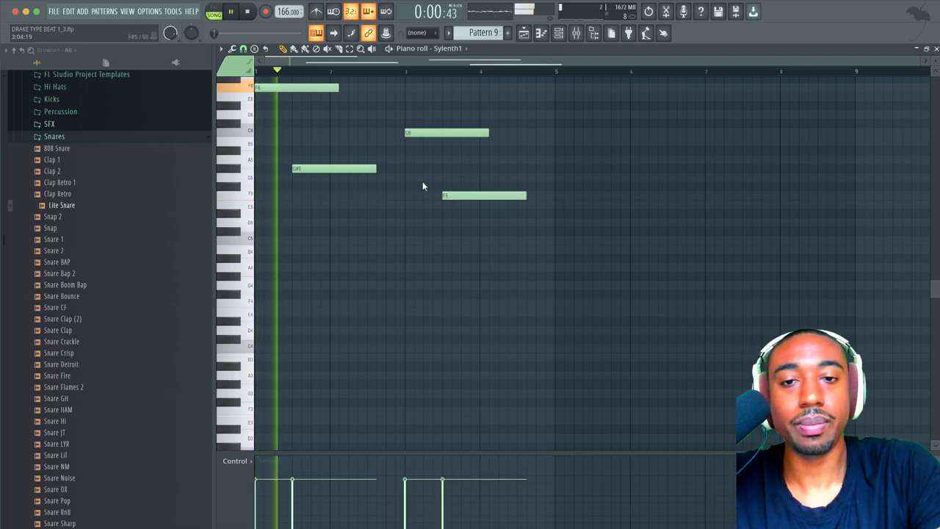
# Step: Lengthen the G#5 note to bar 3, and raise the bar 3 note to D#6 with its length shortened to 0:14:00
pyautogui.moveTo(383, 167); pyautogui.dragTo(405, 167)
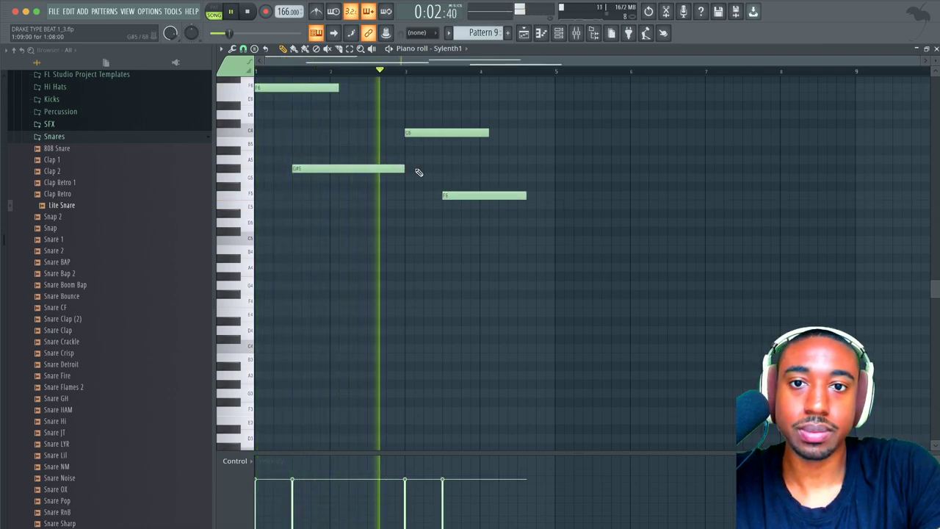
pyautogui.press('space')
pyautogui.moveTo(428, 135); pyautogui.dragTo(428, 109)
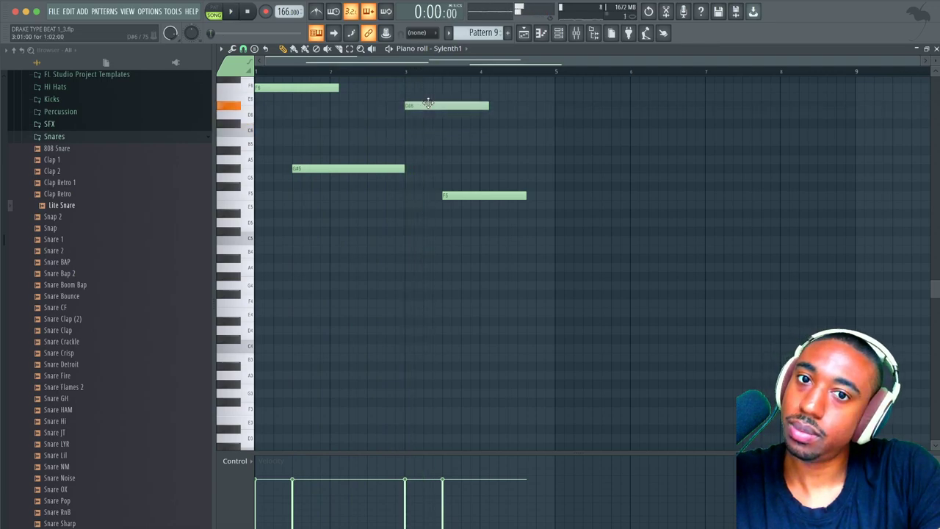
pyautogui.press('space')
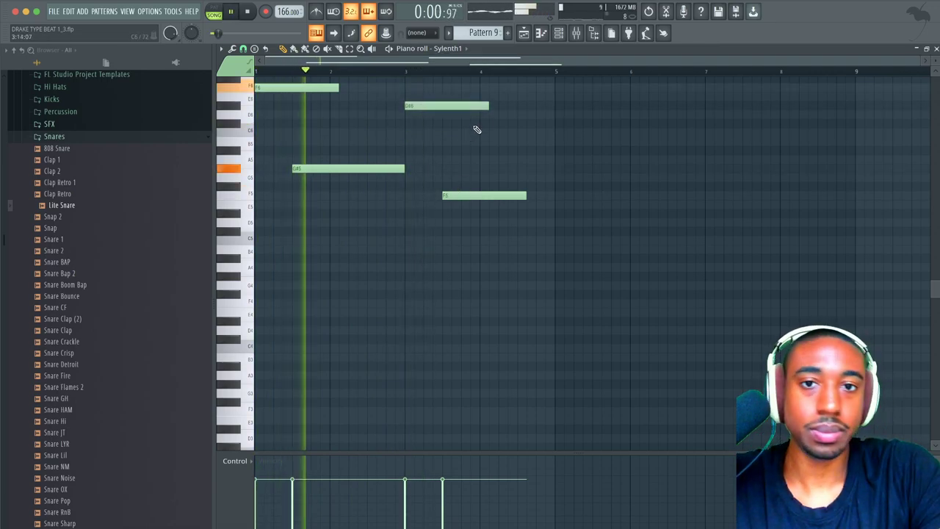
pyautogui.moveTo(488, 106); pyautogui.dragTo(471, 107)
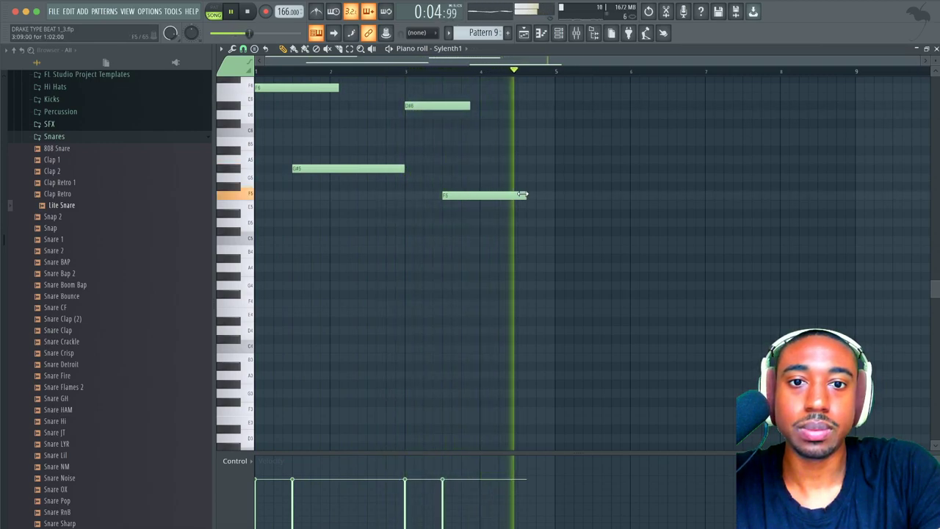
pyautogui.press('space')
# Step: Add a D#5 note at bar 4 and shorten the preceding F5 note so it ends just past bar 4
pyautogui.click(481, 213)
pyautogui.press('space')
pyautogui.click(527, 187)
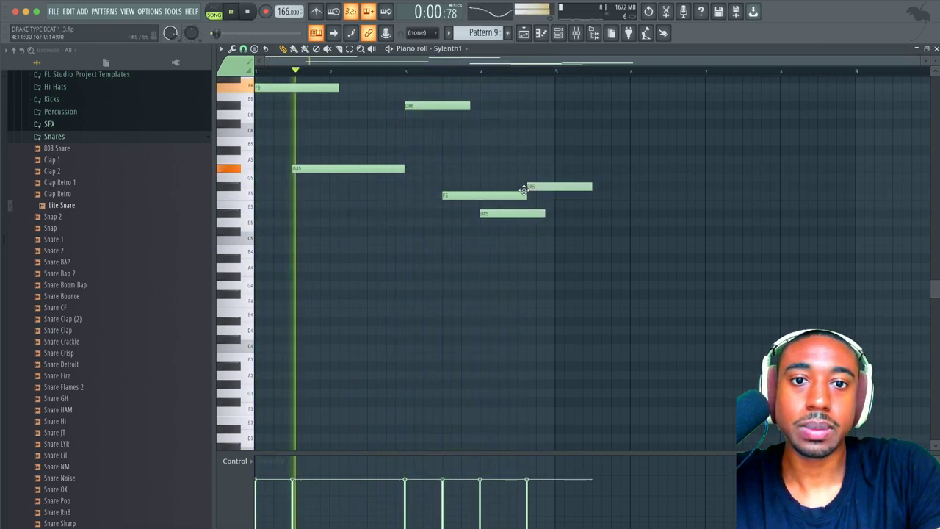
pyautogui.rightClick(530, 188)
pyautogui.moveTo(530, 193); pyautogui.dragTo(488, 195)
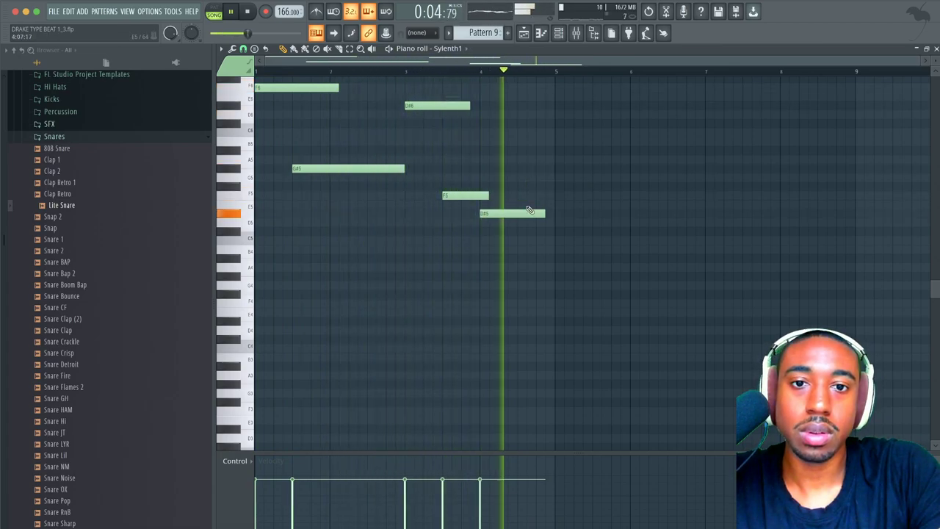
# Step: Extend the D#5 note to bar 5 and add a one-bar A#4 note at bar 5
pyautogui.moveTo(549, 211); pyautogui.dragTo(553, 255)
pyautogui.click(556, 231)
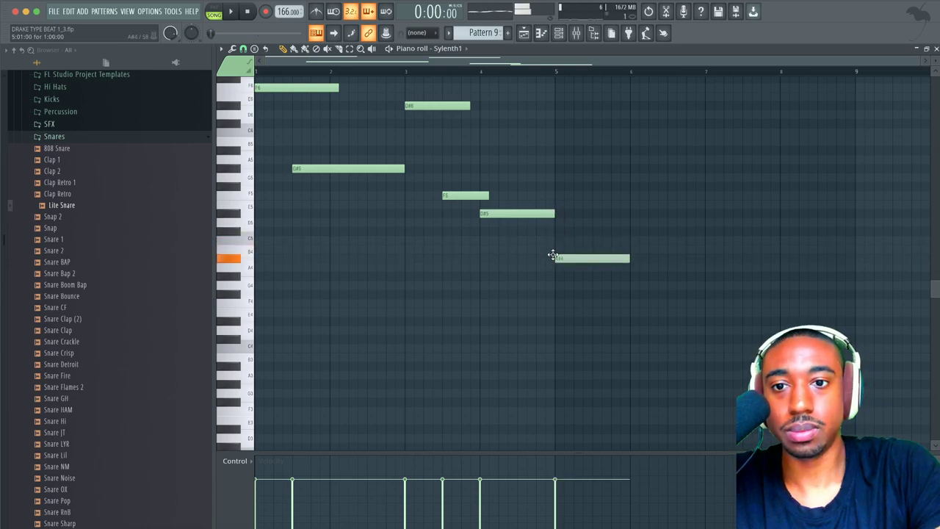
pyautogui.click(935, 49)
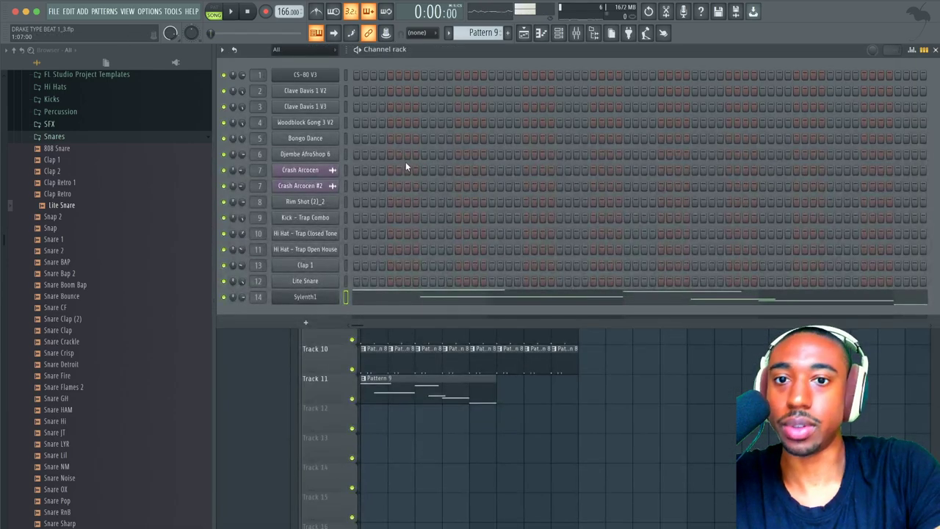
# Step: Raise oscillator A1's fine tuning in Sylenth1 to 0.375 and play the arrangement to check the pitch
pyautogui.click(333, 295)
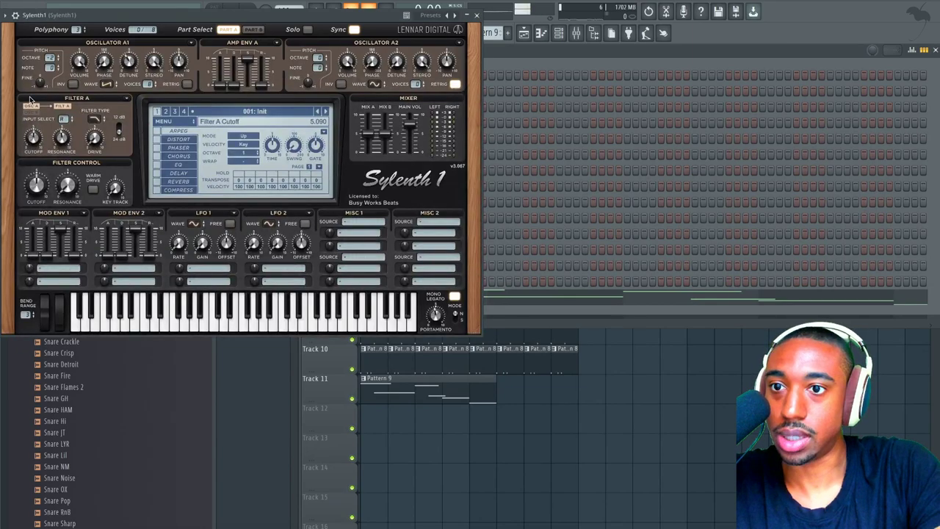
pyautogui.press('space')
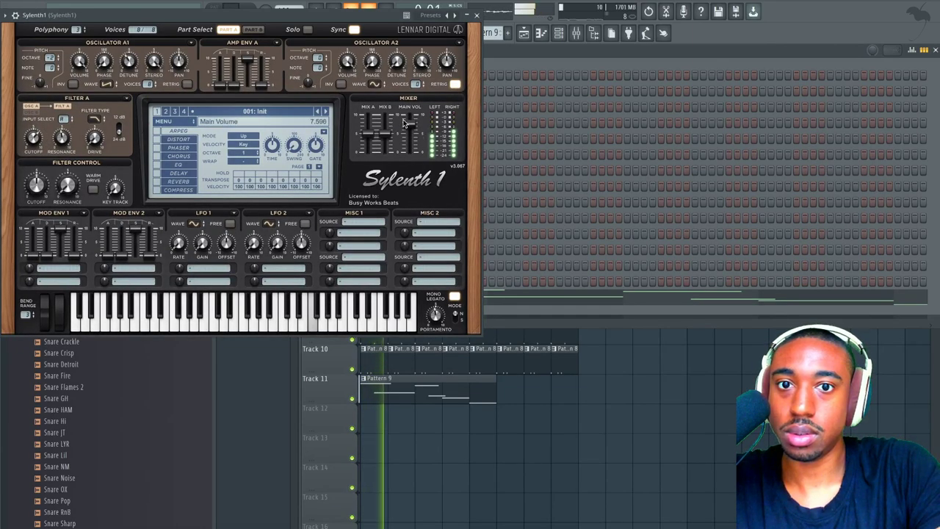
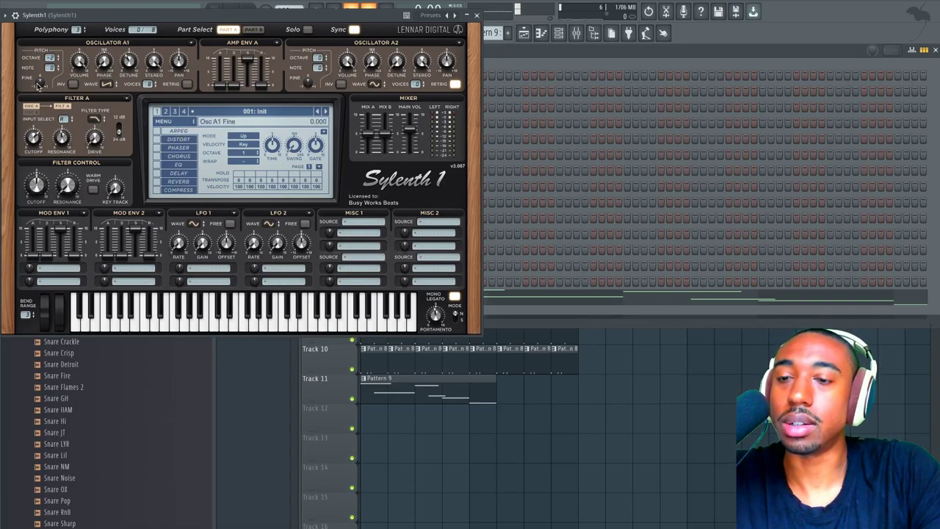
pyautogui.moveTo(39, 84); pyautogui.dragTo(41, 61)
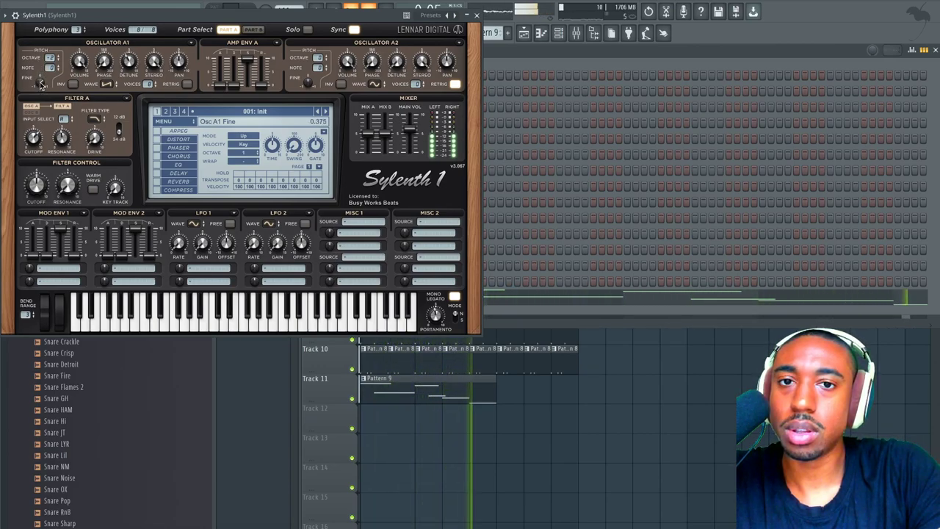
pyautogui.click(477, 15)
pyautogui.press('space')
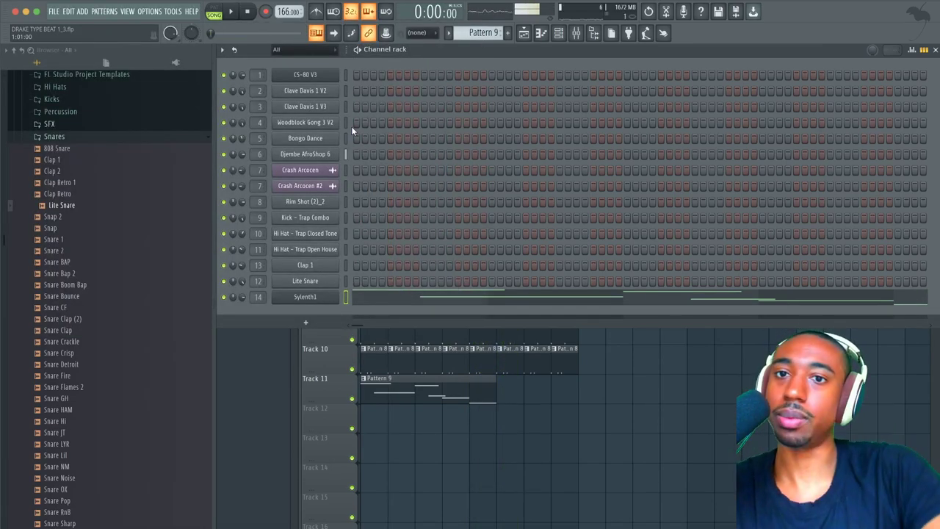
pyautogui.press('space')
pyautogui.press('space')
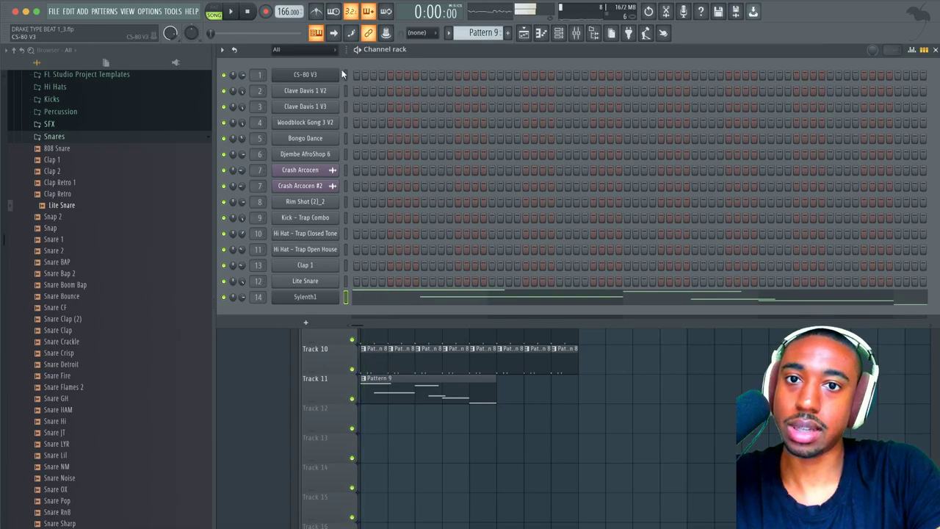
pyautogui.press('space')
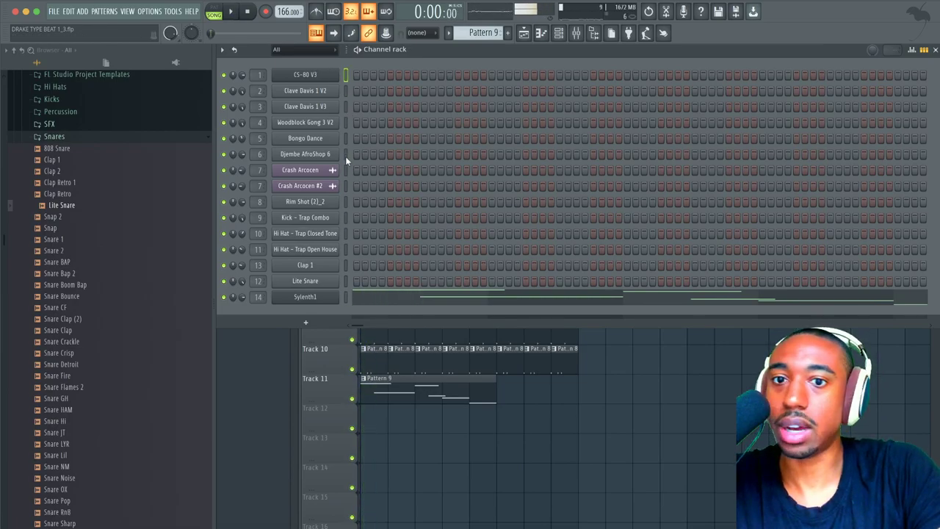
pyautogui.press('space')
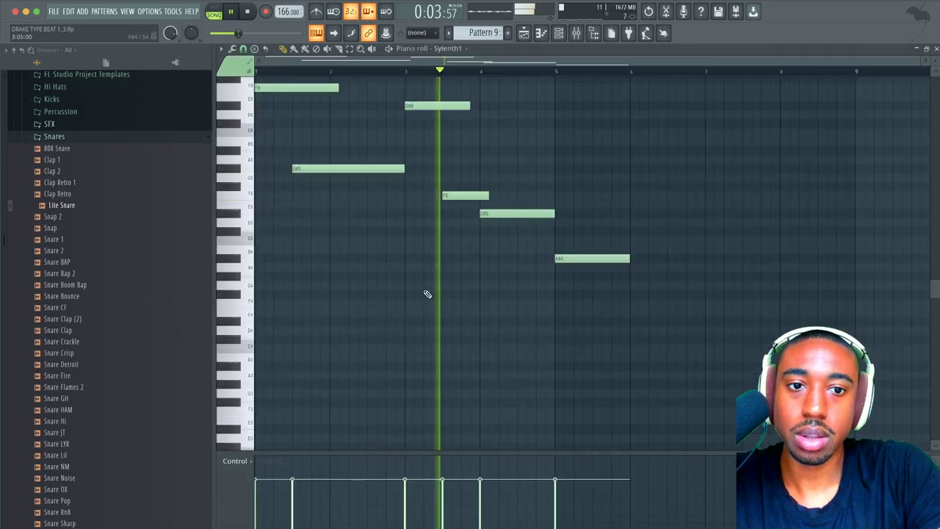
# Step: Extend the Sylenth1 A#4 note to just past bar 7 and add a two-bar D#5 note at bar 7
pyautogui.click(405, 296)
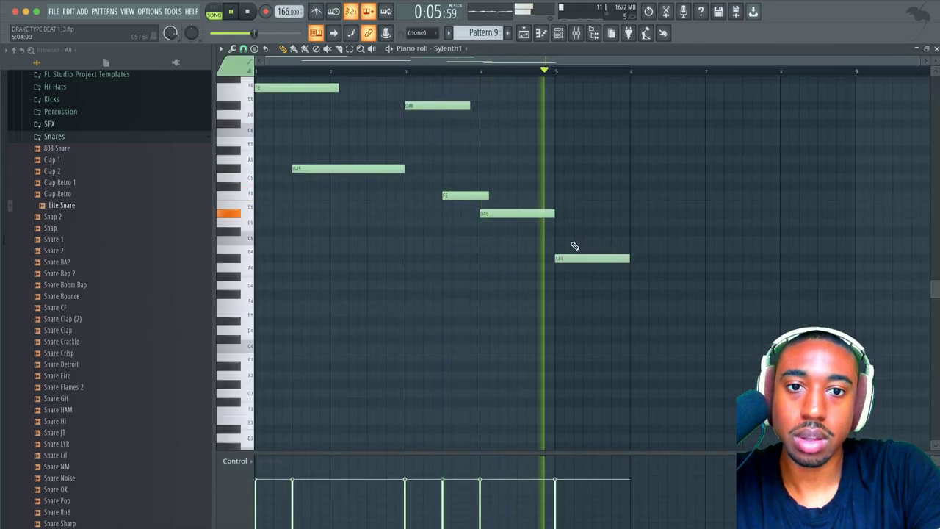
pyautogui.moveTo(635, 256); pyautogui.dragTo(708, 256)
pyautogui.press('space')
pyautogui.moveTo(703, 219); pyautogui.dragTo(703, 213)
pyautogui.press('space')
pyautogui.moveTo(707, 258); pyautogui.dragTo(715, 257)
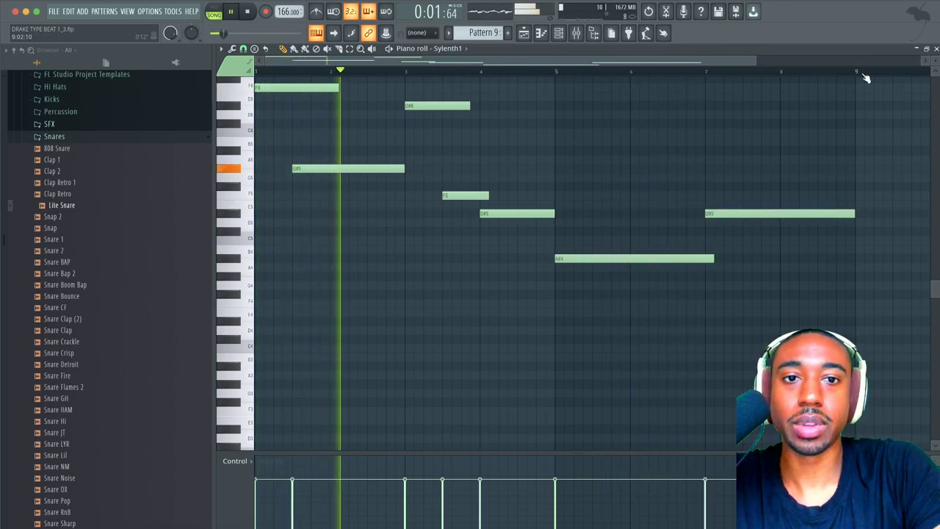
pyautogui.press('space')
# Step: Play back the arrangement while reviewing the Sylenth1 filter and oscillator settings, and return to the playlist
pyautogui.click(936, 49)
pyautogui.press('space')
pyautogui.click(324, 298)
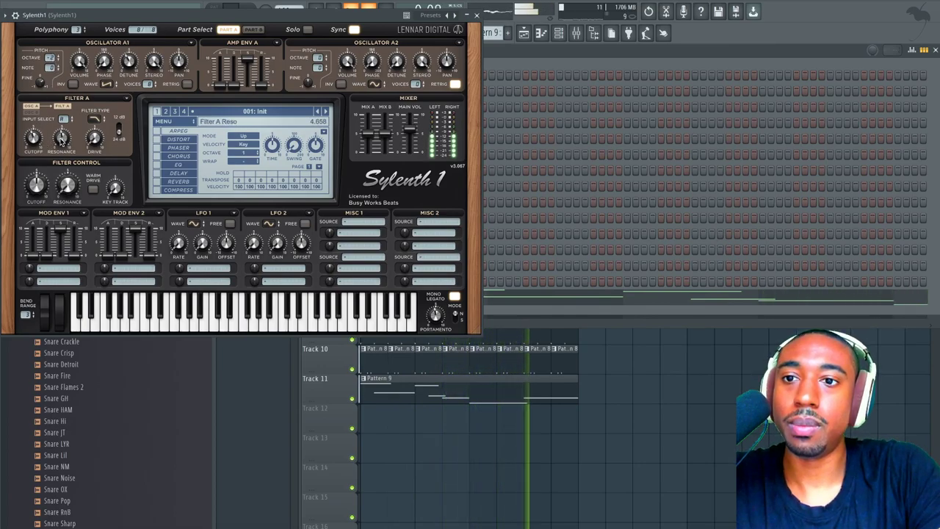
pyautogui.click(601, 398)
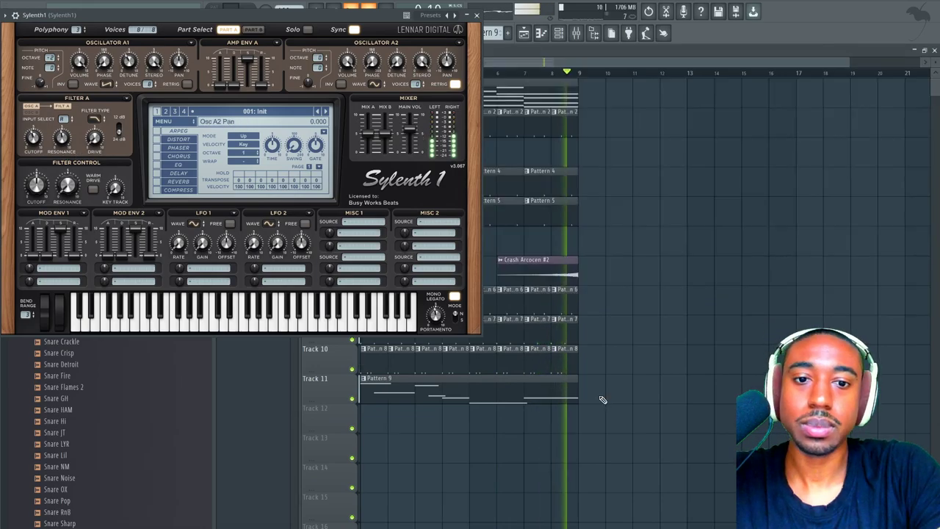
pyautogui.click(477, 15)
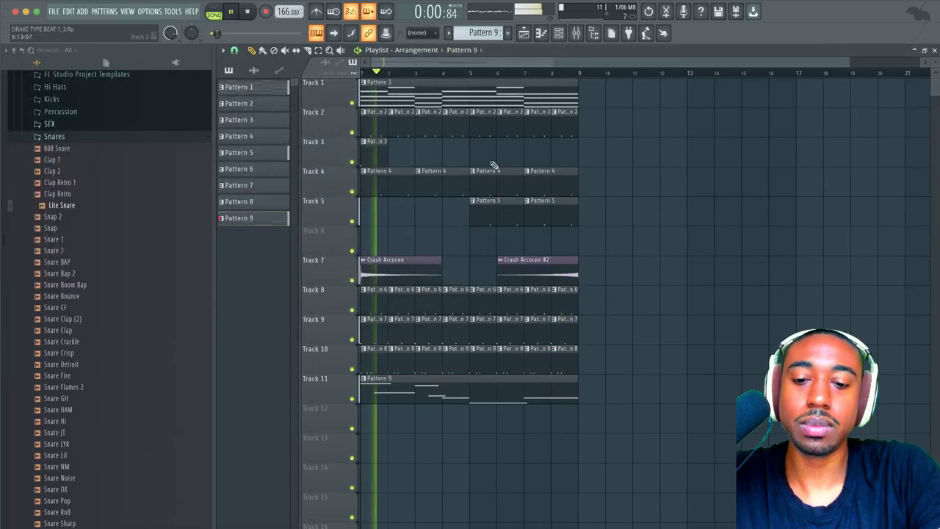
# Step: Transpose all Sylenth1 notes in Pattern 9 down one octave and return to the playlist
pyautogui.doubleClick(467, 391)
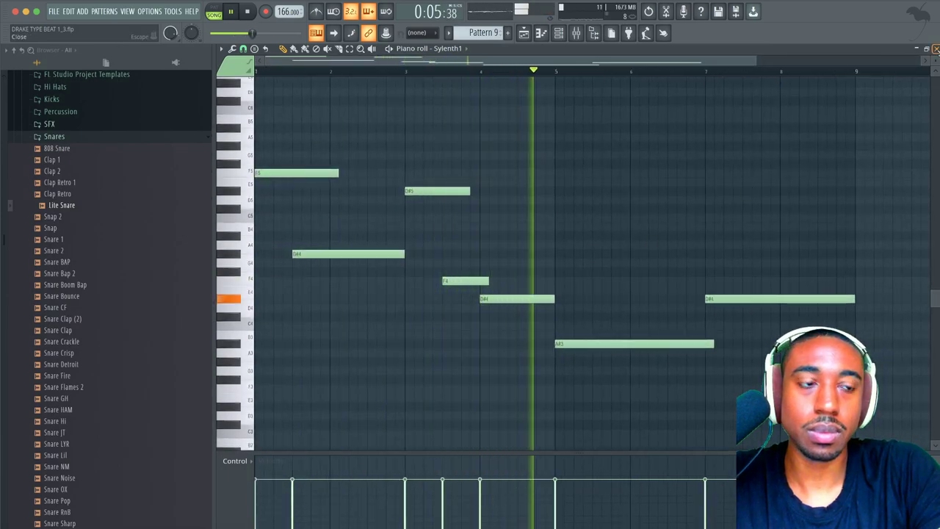
pyautogui.click(935, 48)
pyautogui.doubleClick(483, 389)
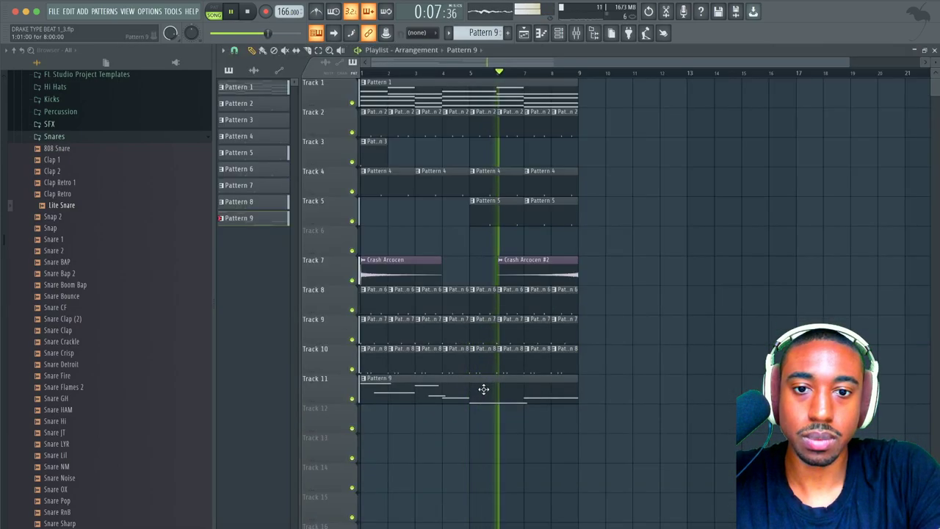
# Step: Raise the last four Sylenth1 notes in Pattern 9 by one octave and return to the playlist
pyautogui.scroll(-3, 536, 235)
pyautogui.moveTo(682, 366); pyautogui.dragTo(408, 258)
pyautogui.hotkey('ctrl', 'Up')
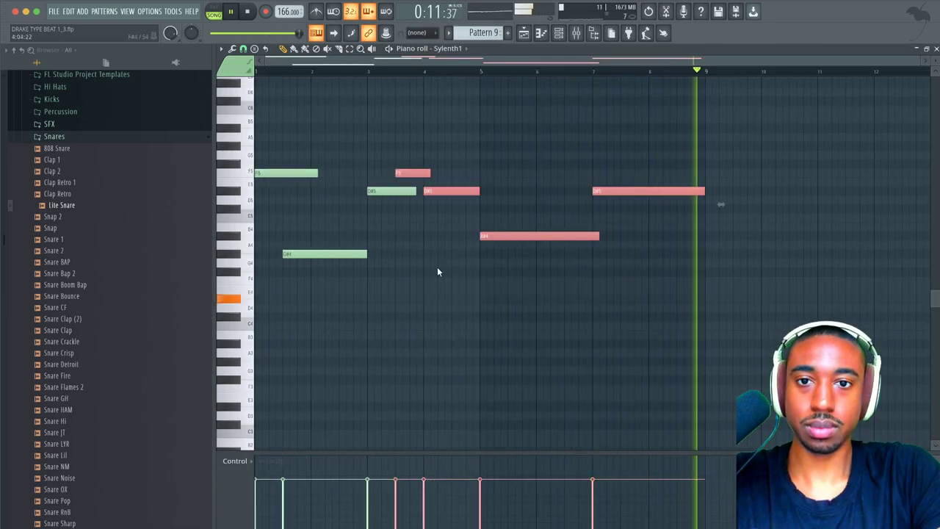
pyautogui.click(438, 273)
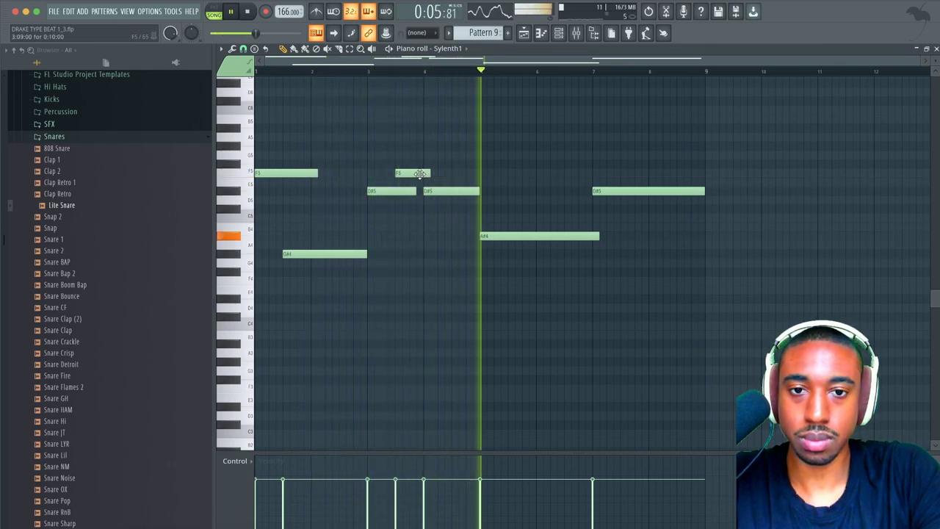
pyautogui.click(935, 49)
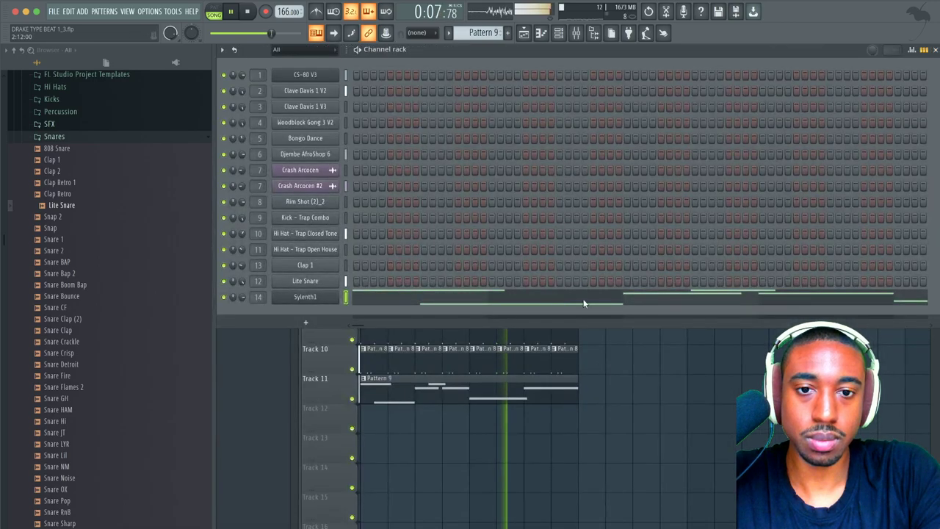
# Step: Enable the chorus effect in Sylenth1 and close the plugin window
pyautogui.press('F6')
pyautogui.click(562, 33)
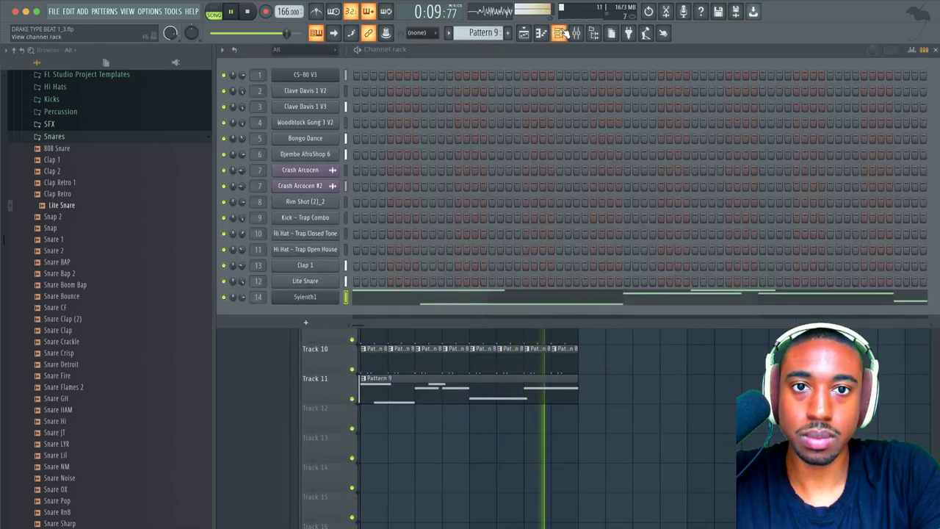
pyautogui.click(324, 299)
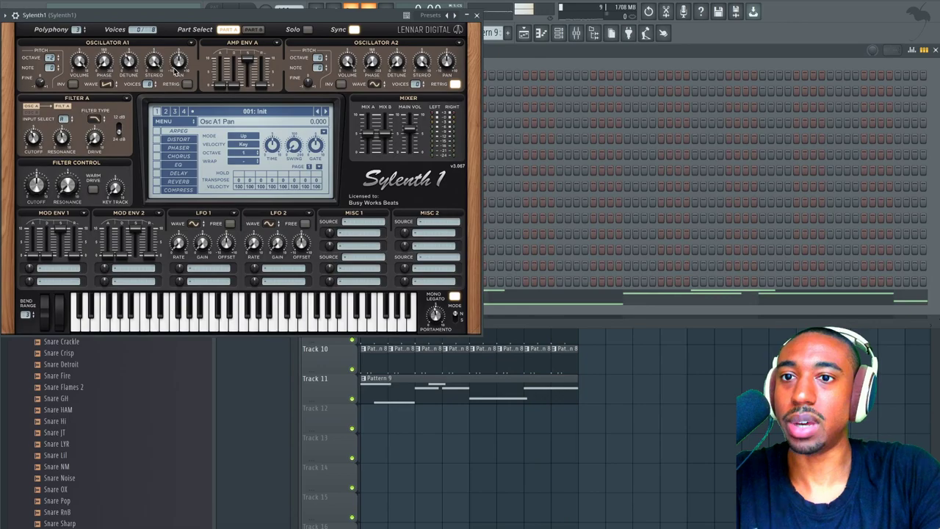
pyautogui.moveTo(154, 68); pyautogui.dragTo(156, 145)
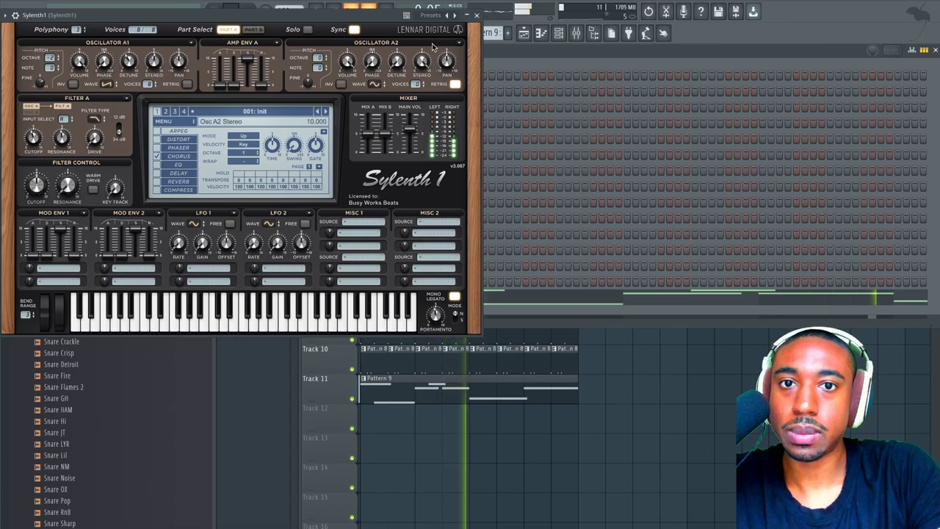
pyautogui.click(479, 15)
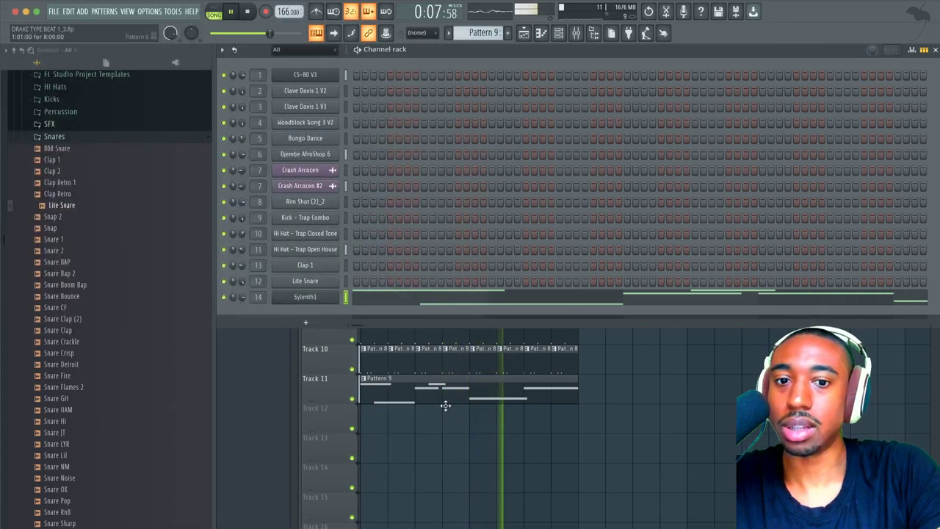
# Step: Lower the Sylenth1 channel's volume slightly in the channel rack and check the level against the playing arrangement
pyautogui.rightClick(450, 428)
pyautogui.press('F6')
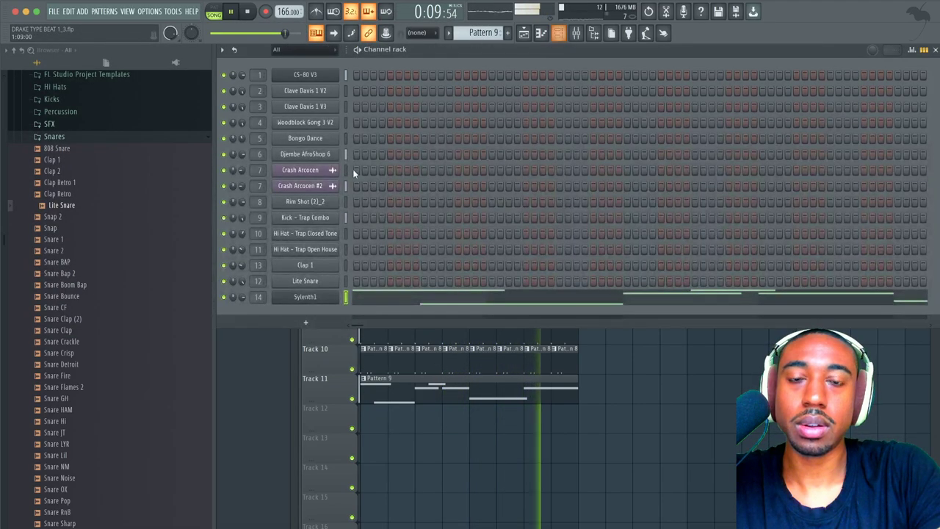
pyautogui.moveTo(242, 298); pyautogui.dragTo(242, 306)
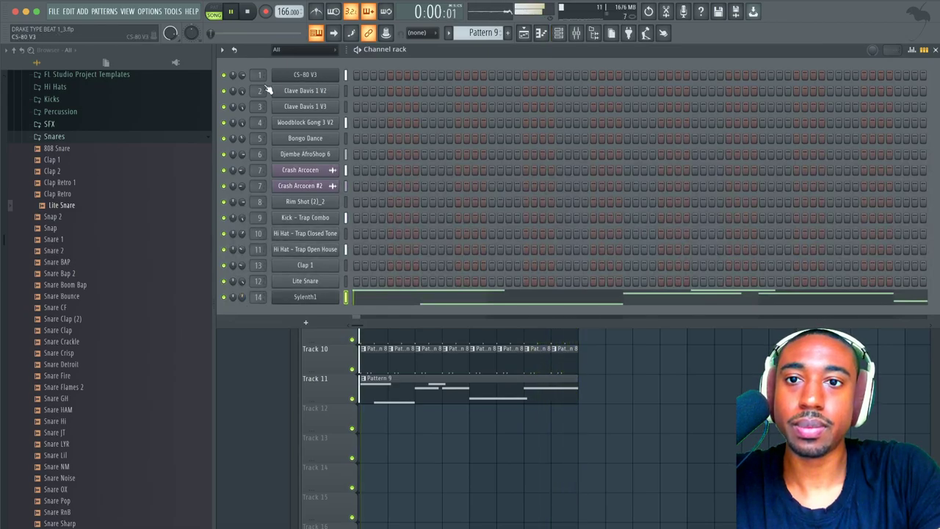
pyautogui.rightClick(425, 418)
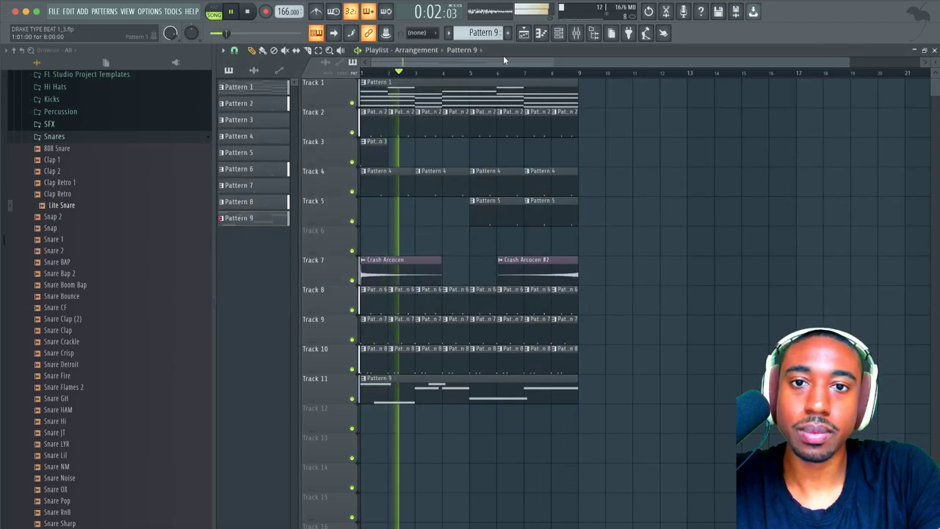
pyautogui.press('space')
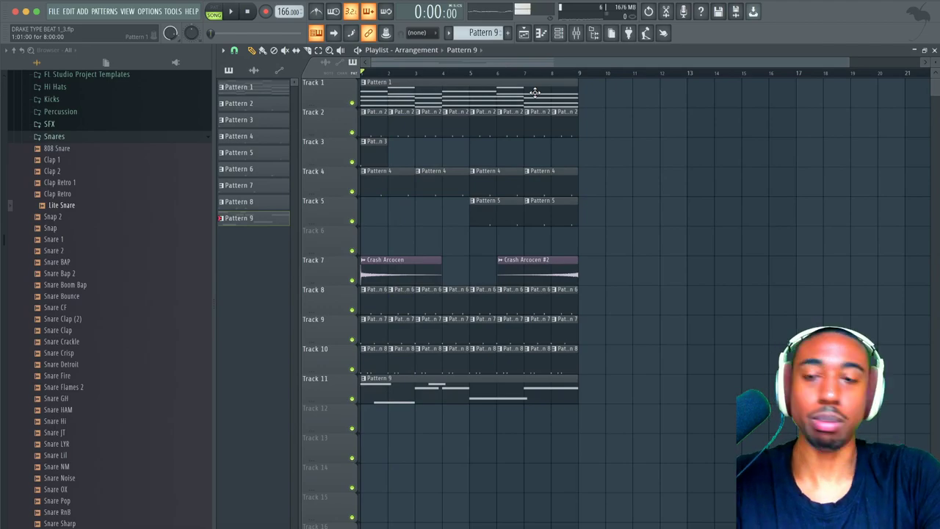
# Step: Try adding short D#6 and F6 notes above the first CS-80 V3 chord in Pattern 1, auditioning them in playback
pyautogui.doubleClick(458, 89)
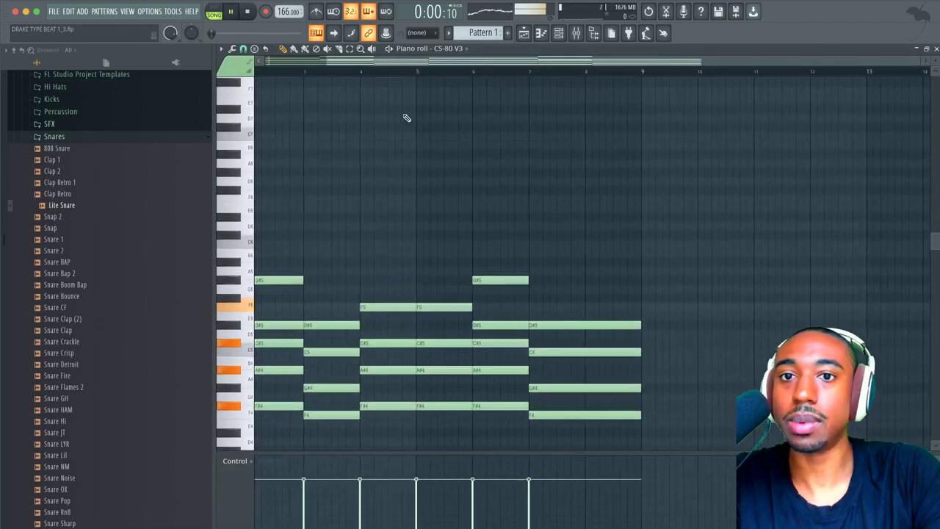
pyautogui.press('space')
pyautogui.moveTo(251, 260); pyautogui.dragTo(247, 281)
pyautogui.press('space')
pyautogui.press('space')
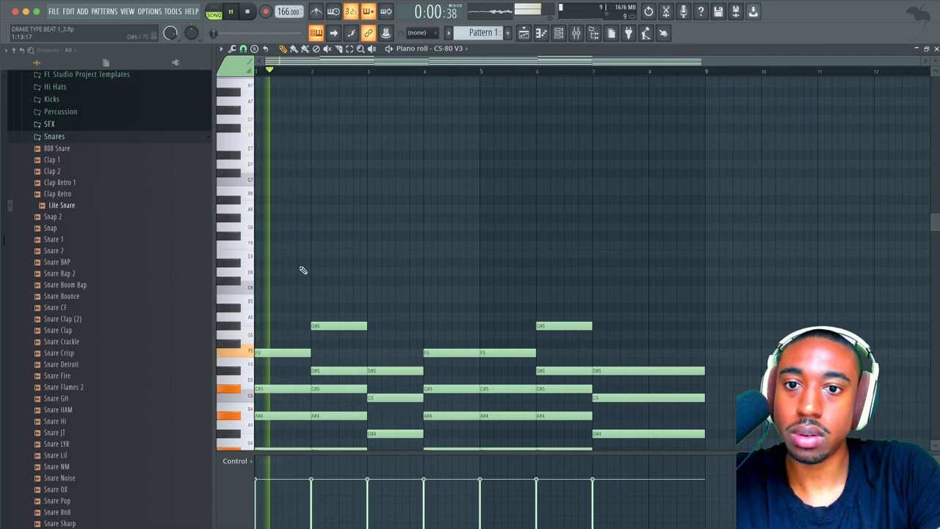
pyautogui.click(285, 264)
pyautogui.press('space')
pyautogui.moveTo(398, 261); pyautogui.dragTo(367, 262)
pyautogui.press('space')
pyautogui.rightClick(286, 262)
pyautogui.press('space')
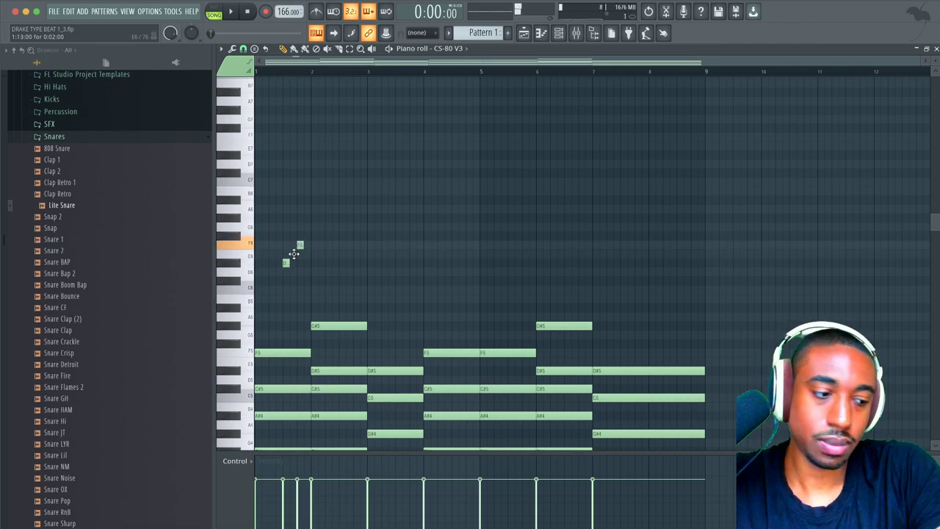
# Step: Try a short C#6 and D#6 pair above the first chord in place of the D#6 and F6 notes
pyautogui.press('space')
pyautogui.scroll(1, 304, 252)
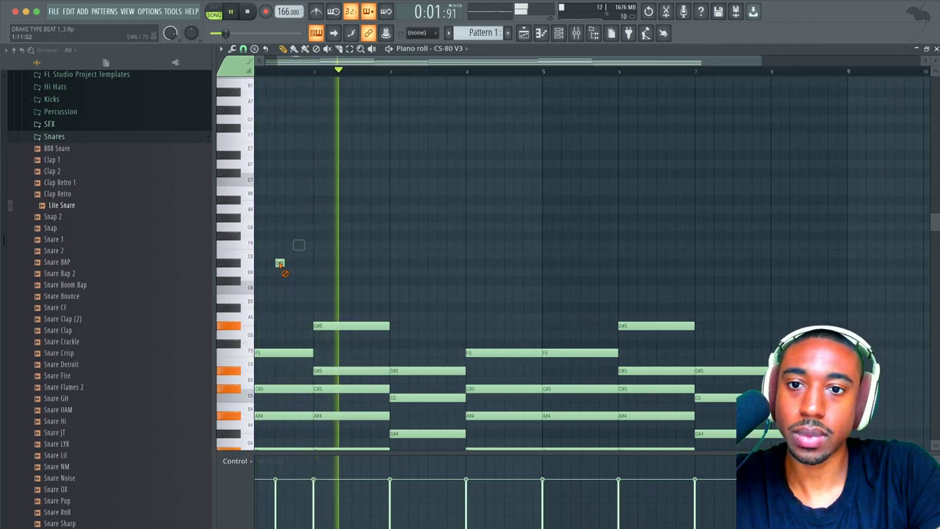
pyautogui.rightClick(280, 263)
pyautogui.press('space')
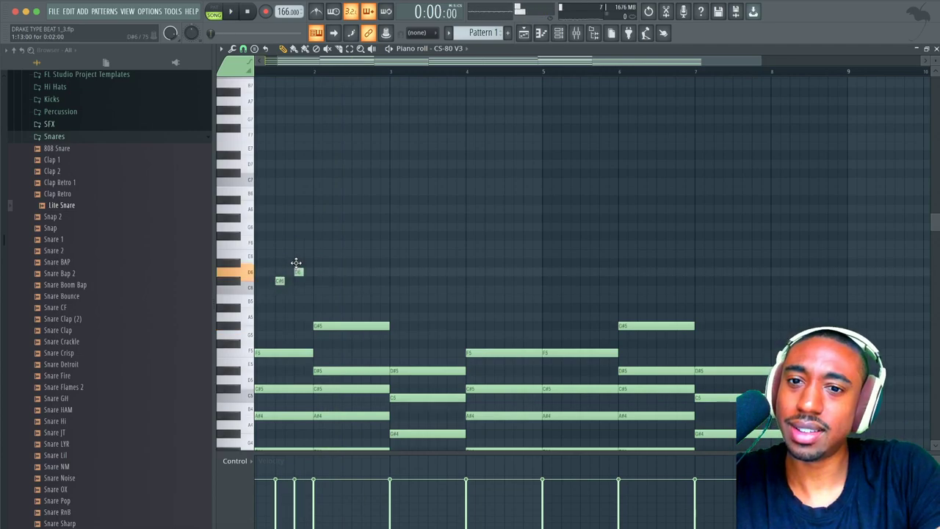
pyautogui.moveTo(296, 264); pyautogui.dragTo(299, 261)
pyautogui.press('space')
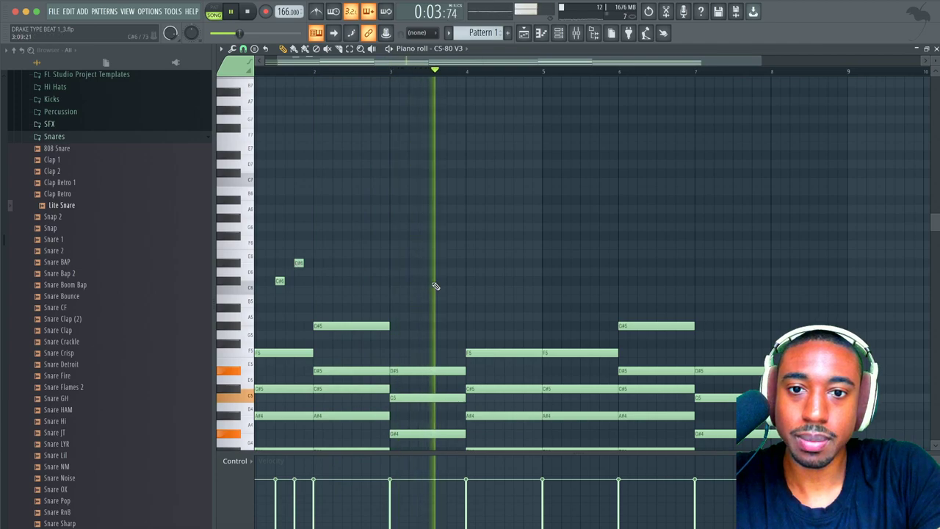
# Step: Delete the two short melody notes above the first chord and close the piano roll
pyautogui.moveTo(374, 285); pyautogui.dragTo(272, 252)
pyautogui.press('Delete')
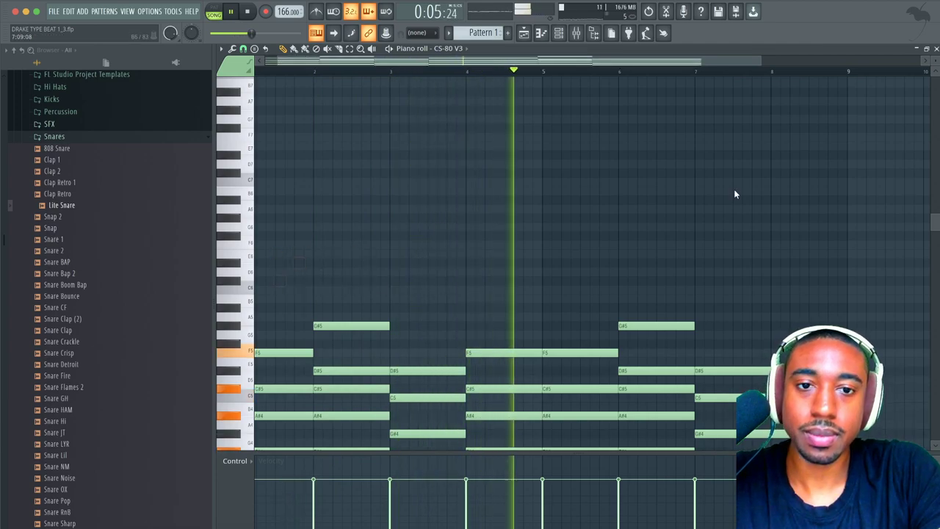
pyautogui.click(937, 49)
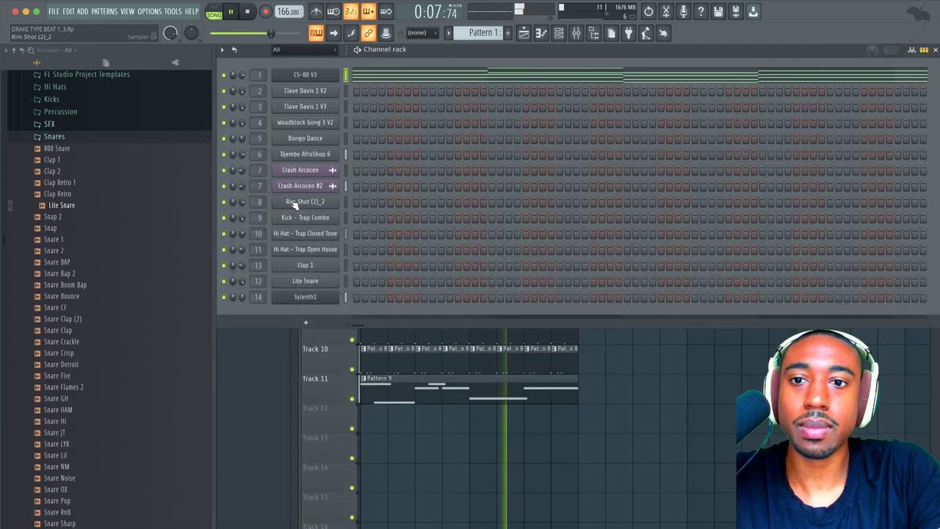
# Step: Set the Lite Snare channel's Mod X offset to -17% and close its settings window
pyautogui.click(312, 282)
pyautogui.click(375, 190)
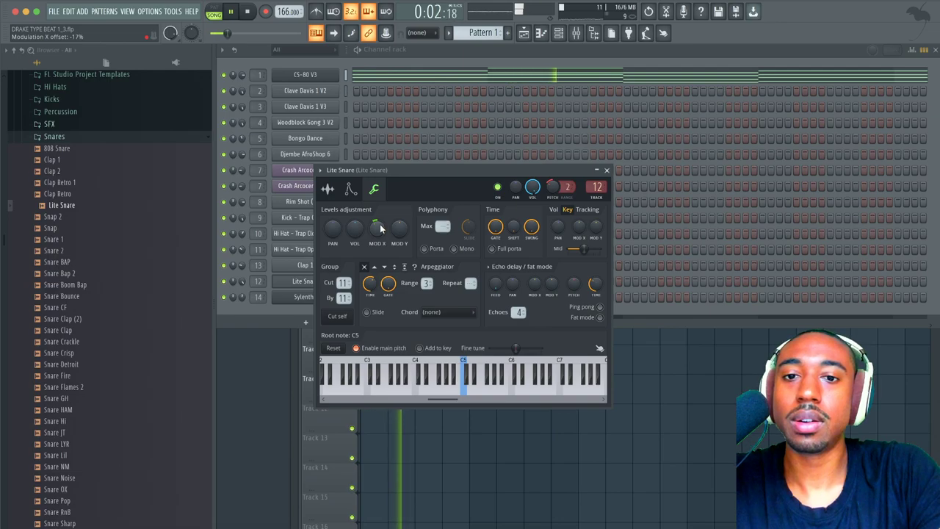
pyautogui.click(607, 171)
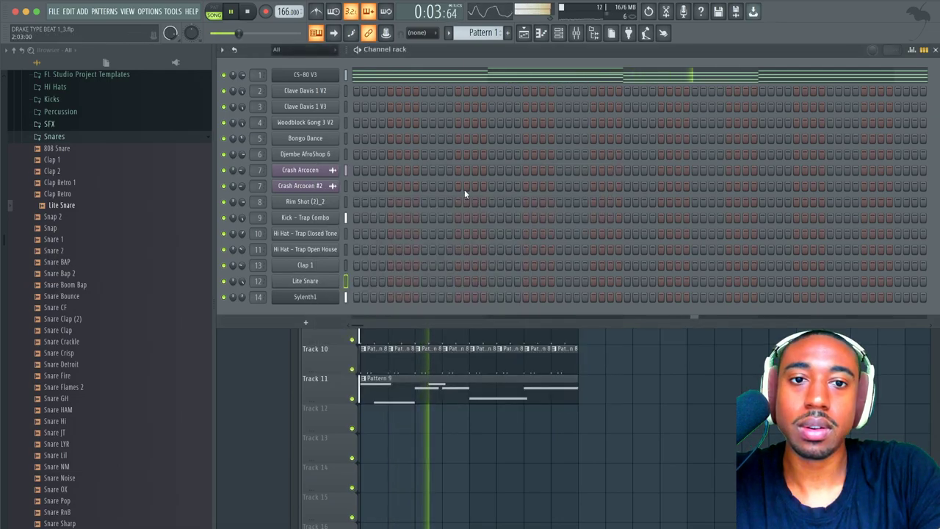
# Step: Save the project and return to the playlist
pyautogui.click(536, 441)
pyautogui.click(560, 34)
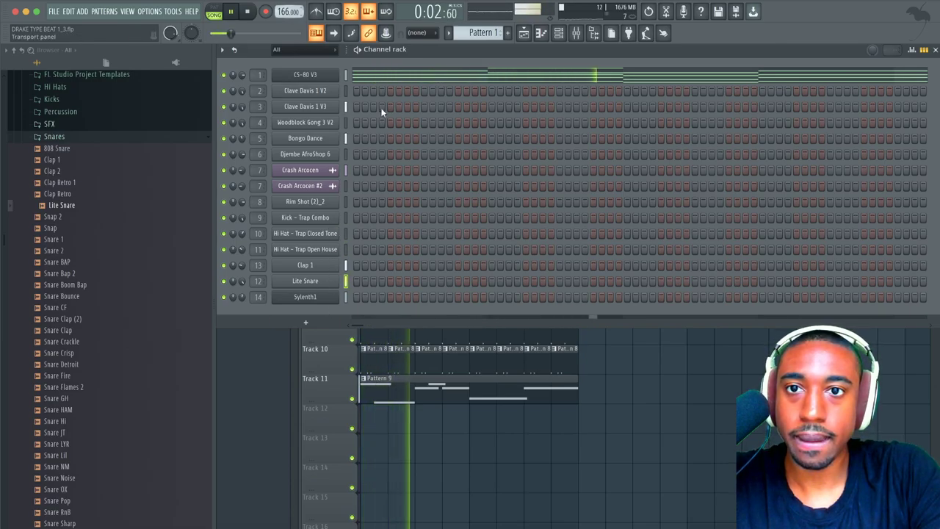
pyautogui.click(436, 444)
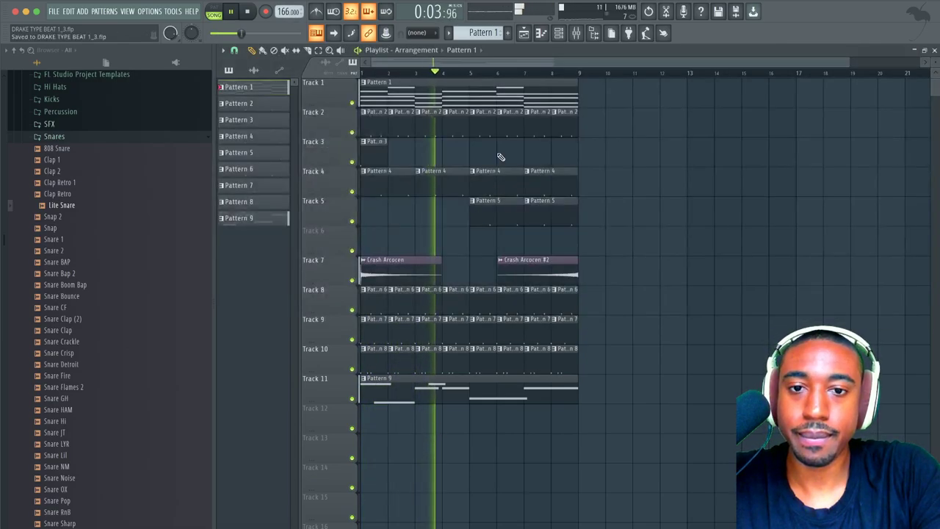
# Step: Duplicate the eight-bar arrangement from bar 9 onward, delete the first Pattern 9 clip on Track 11, and start playback
pyautogui.click(565, 36)
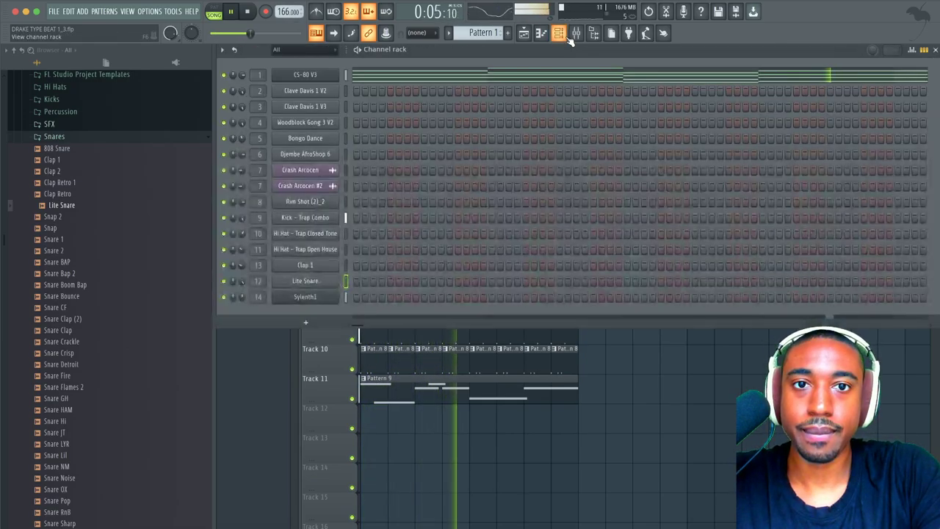
pyautogui.click(474, 491)
pyautogui.moveTo(610, 402); pyautogui.dragTo(596, 87)
pyautogui.press('space')
pyautogui.rightClick(443, 384)
pyautogui.press('space')
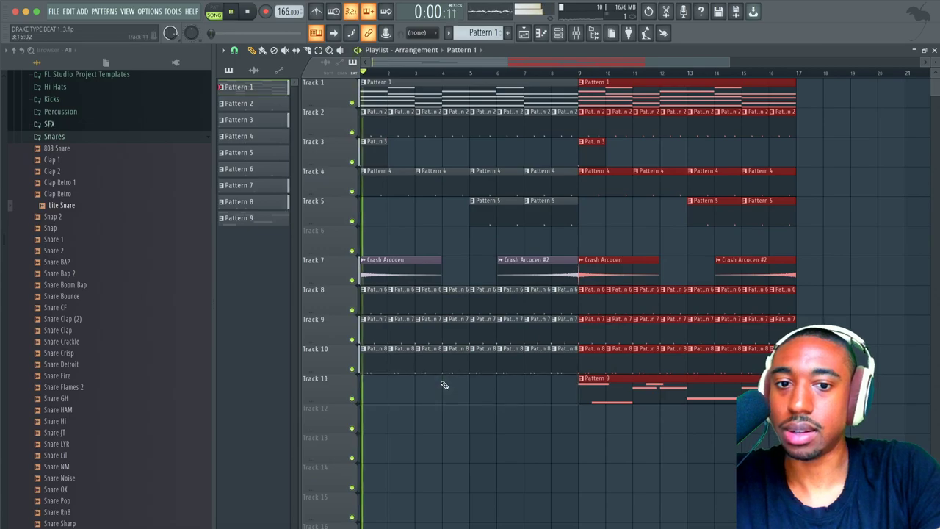
# Step: Shorten the final CS-80 V3 chord in Pattern 1 to one bar and fill bar 8 with a copy using E5 and A4
pyautogui.press('F6')
pyautogui.click(577, 34)
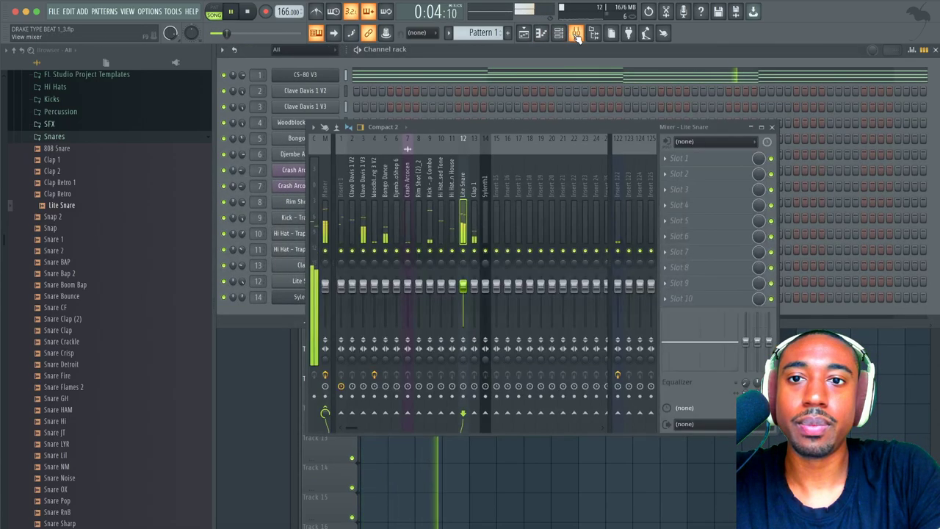
pyautogui.click(346, 75)
pyautogui.click(394, 78)
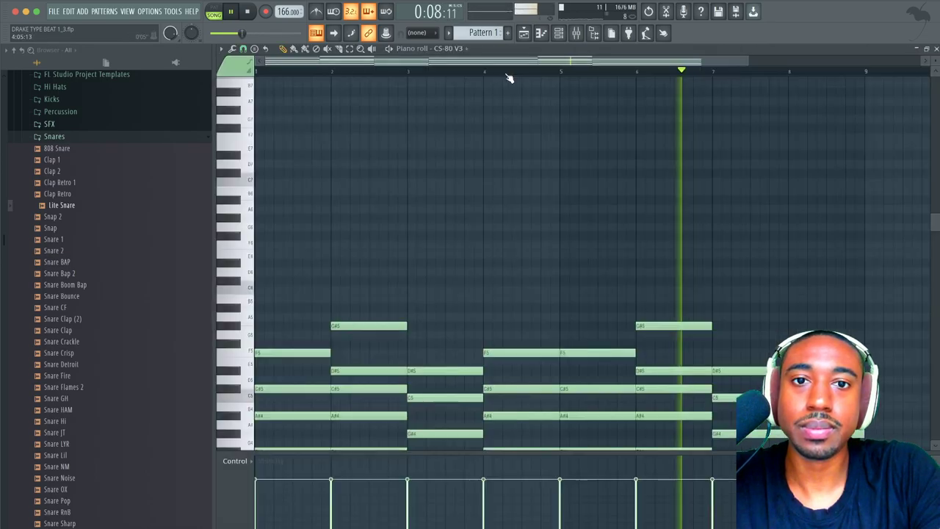
pyautogui.keyDown('ctrl'); pyautogui.scroll(-1, 720, 252); pyautogui.keyUp('ctrl')
pyautogui.scroll(-1, 716, 231)
pyautogui.press('space')
pyautogui.keyDown('super'); pyautogui.moveTo(716, 231); pyautogui.dragTo(668, 193); pyautogui.keyUp('super')
pyautogui.click(706, 354)
pyautogui.moveTo(703, 258); pyautogui.dragTo(674, 260)
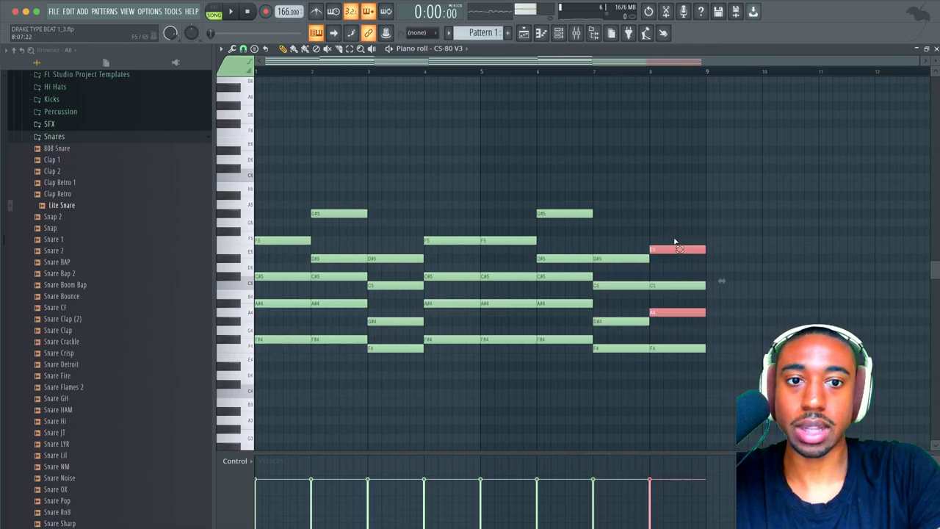
# Step: Try lowering the whole bar 8 chord by one semitone and play it back from bar 7
pyautogui.press('Down')
pyautogui.press('space')
pyautogui.click(596, 67)
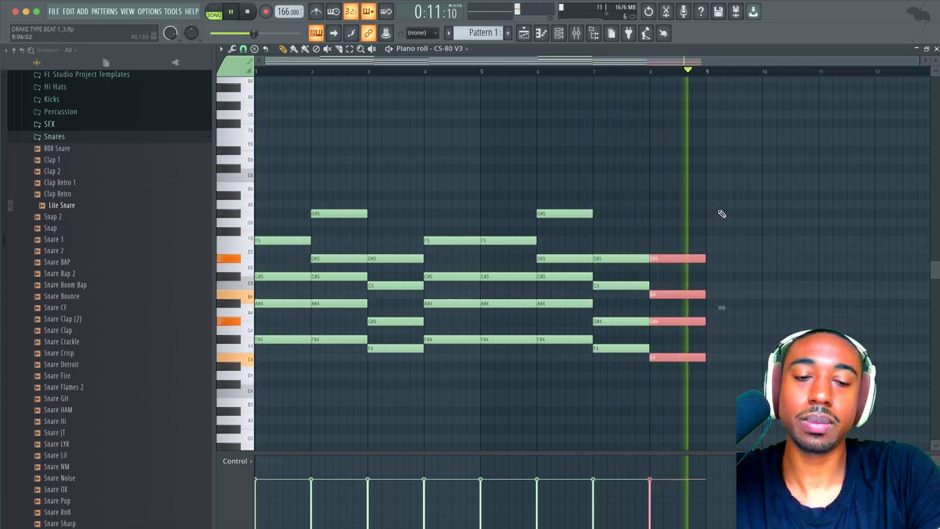
pyautogui.press('space')
pyautogui.hotkey('ctrl', 'z')
pyautogui.hotkey('ctrl', 'z')
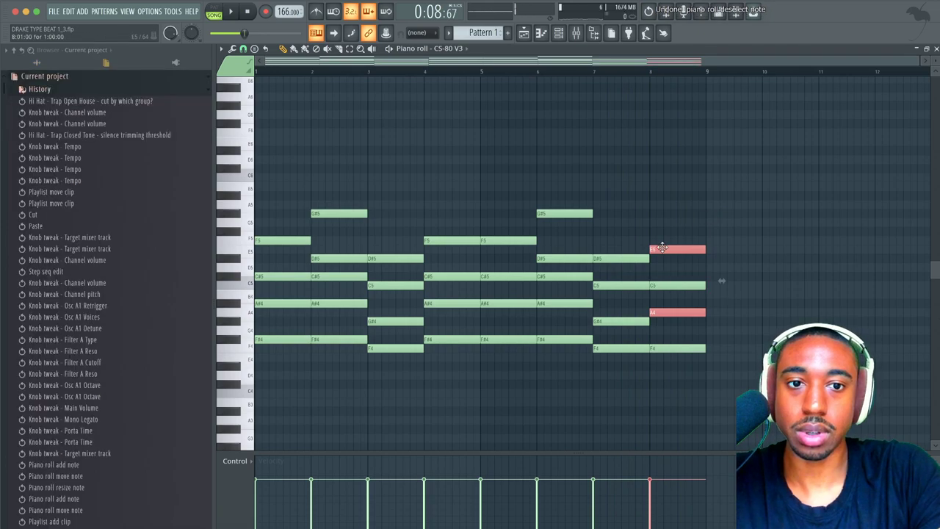
# Step: Replace the bar 8 chord with a stamped m9b5 chord on C#4, play it back, and delete its C#4 root note
pyautogui.rightClick(667, 314)
pyautogui.rightClick(668, 348)
pyautogui.click(254, 49)
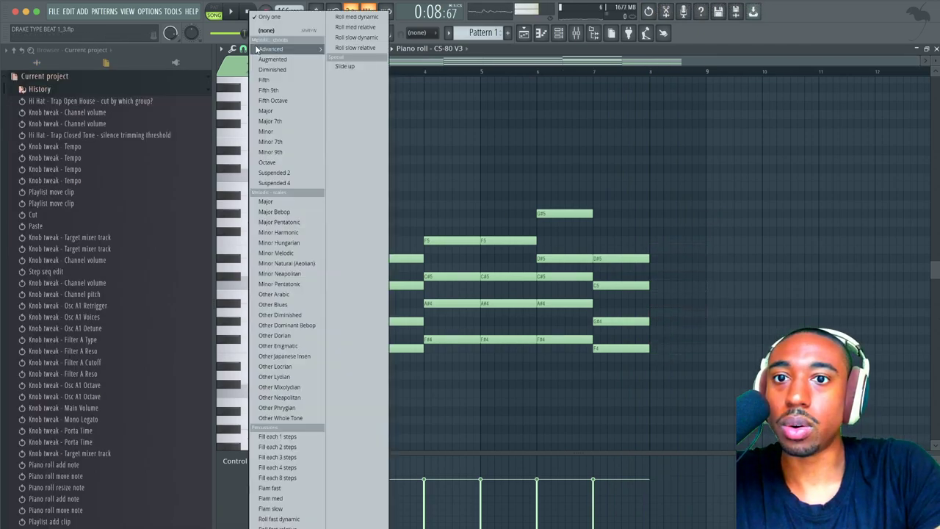
pyautogui.moveTo(298, 48)
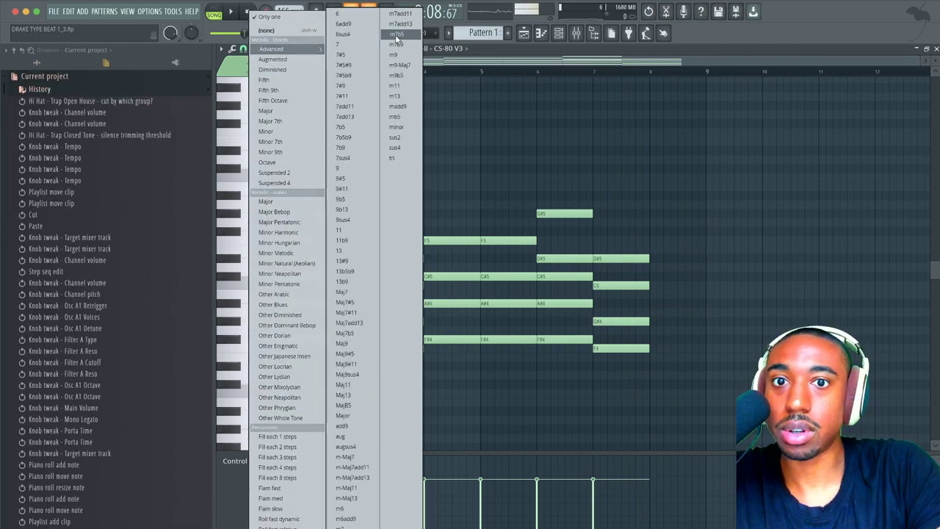
pyautogui.click(408, 78)
pyautogui.moveTo(699, 346); pyautogui.dragTo(653, 378)
pyautogui.press('space')
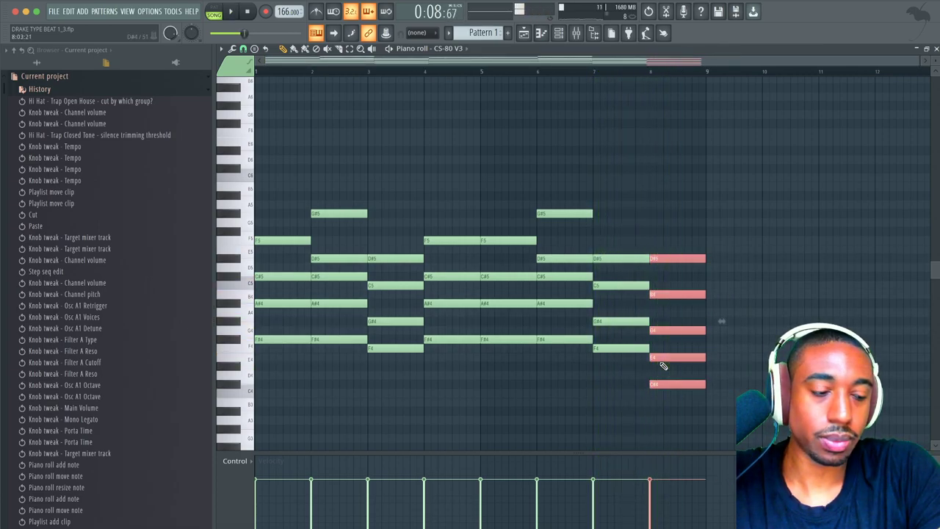
pyautogui.press('space')
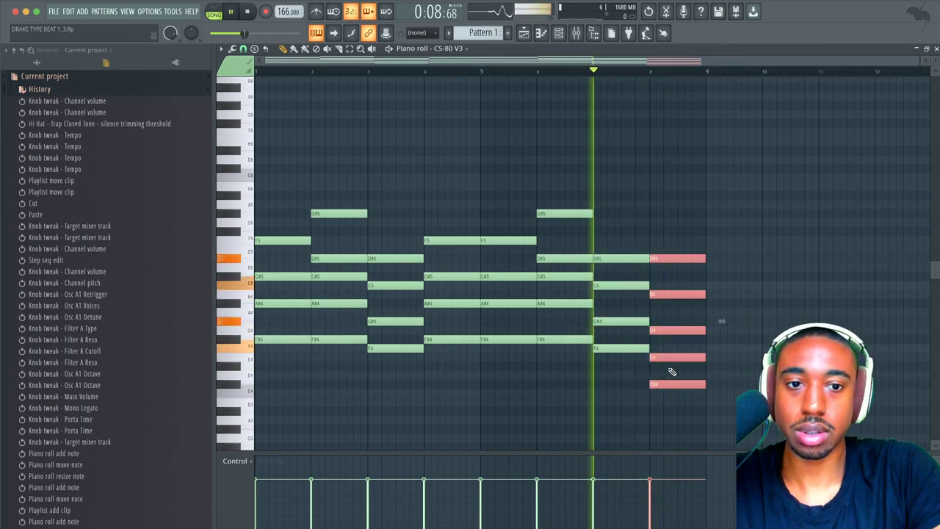
pyautogui.rightClick(671, 384)
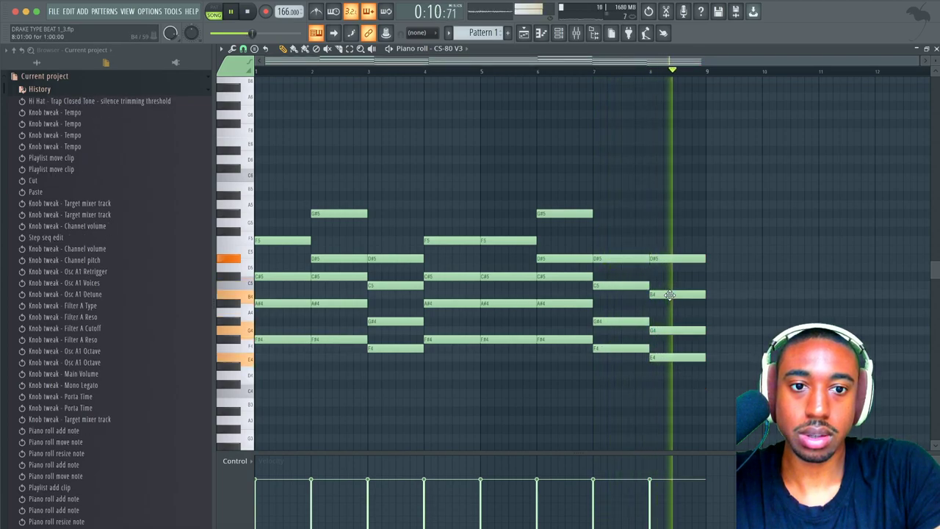
# Step: Try raising the B4 note of the bar 8 chord to C5, play it back, and undo the move
pyautogui.moveTo(671, 294); pyautogui.dragTo(671, 285)
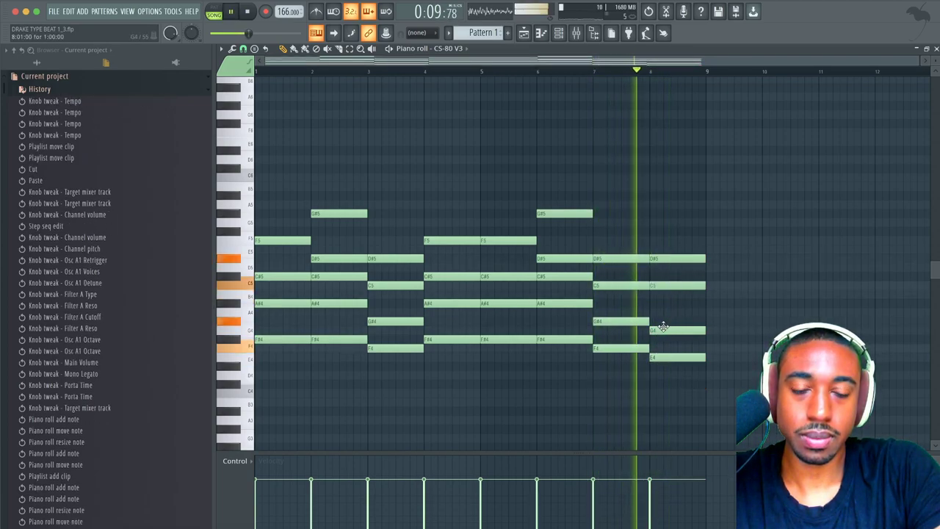
pyautogui.press('space')
pyautogui.hotkey('ctrl', 'z')
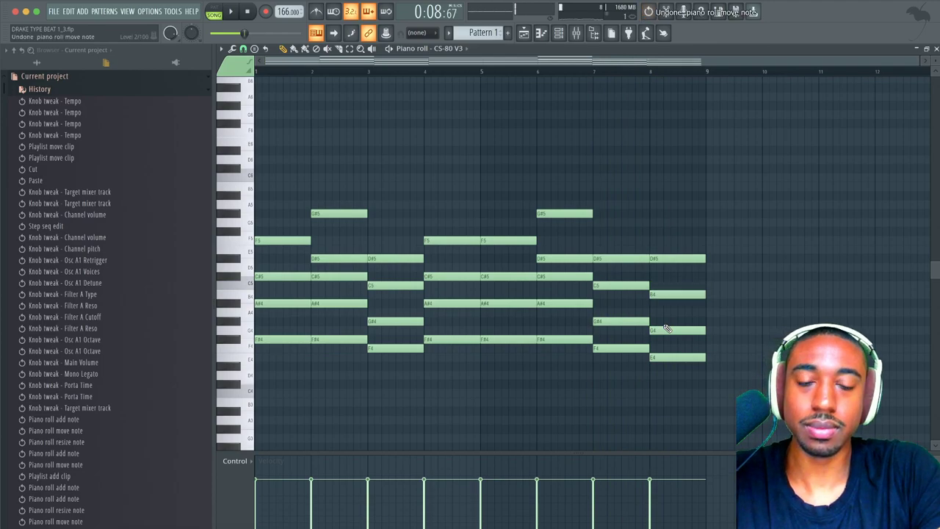
# Step: Replace the bar 8 chord with the bar 7 voicing F4, G#4, C5 and D#5, and play it back
pyautogui.rightClick(676, 331)
pyautogui.rightClick(675, 357)
pyautogui.moveTo(655, 357); pyautogui.dragTo(684, 257)
pyautogui.press('space')
pyautogui.click(690, 241)
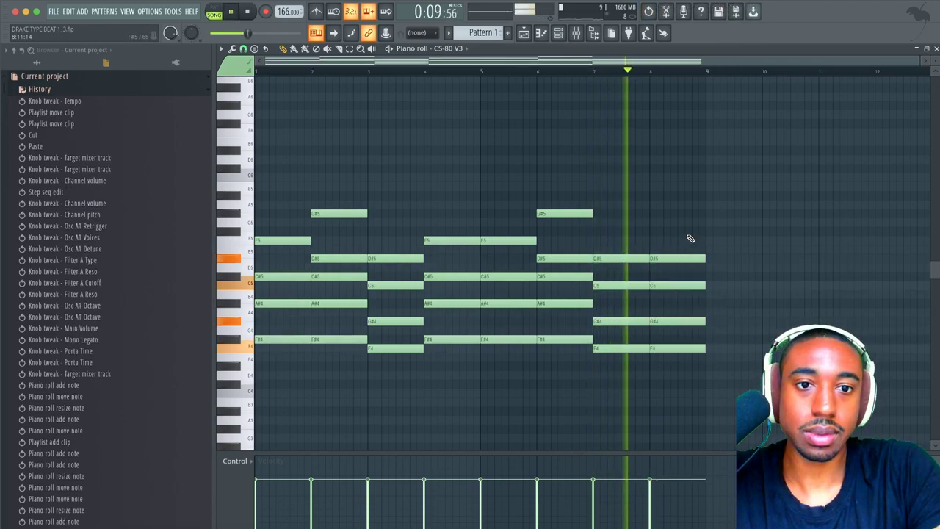
# Step: Return to the playlist, replay the arrangement from bar 7, and delete the remaining Pattern 9 clip on Track 11
pyautogui.click(937, 50)
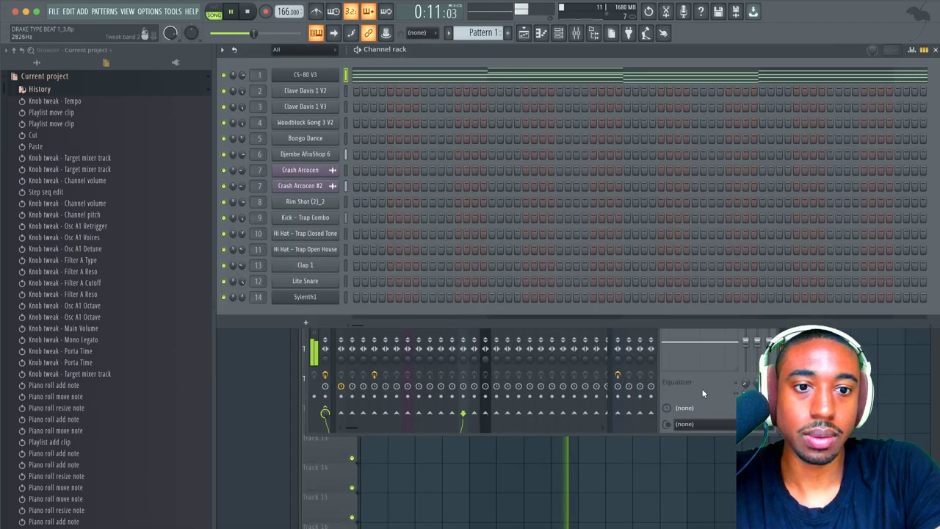
pyautogui.rightClick(690, 461)
pyautogui.press('space')
pyautogui.press('space')
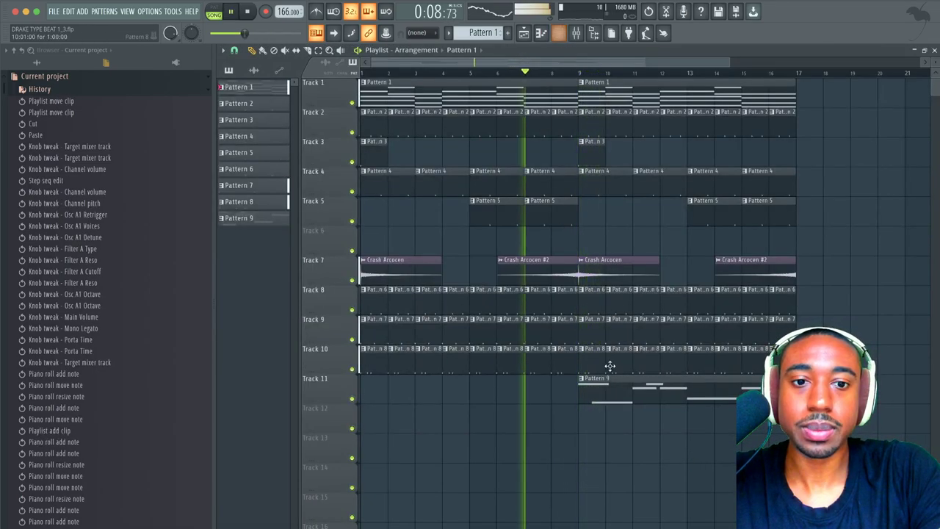
# Step: Load 808 Hi Hat 2 from the Hi Hats sample folder as a new channel and route it to mixer track 15
pyautogui.press('F6')
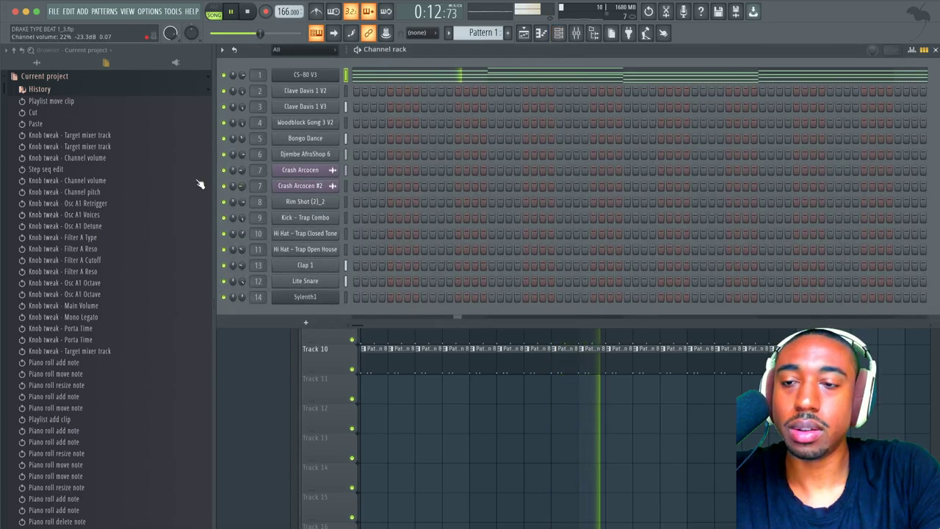
pyautogui.click(36, 63)
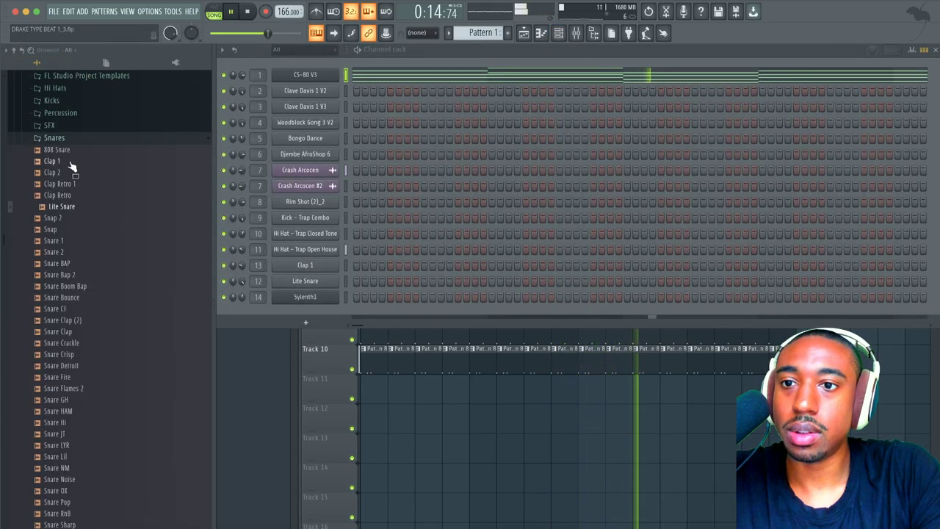
pyautogui.scroll(3, 73, 161)
pyautogui.click(81, 145)
pyautogui.click(84, 157)
pyautogui.rightClick(86, 163)
pyautogui.click(125, 158)
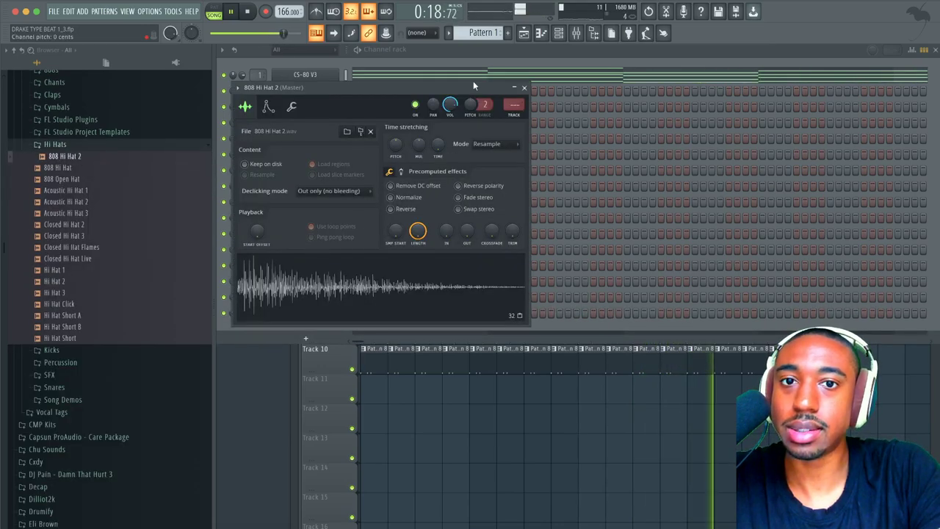
pyautogui.press('F9')
pyautogui.click(606, 59)
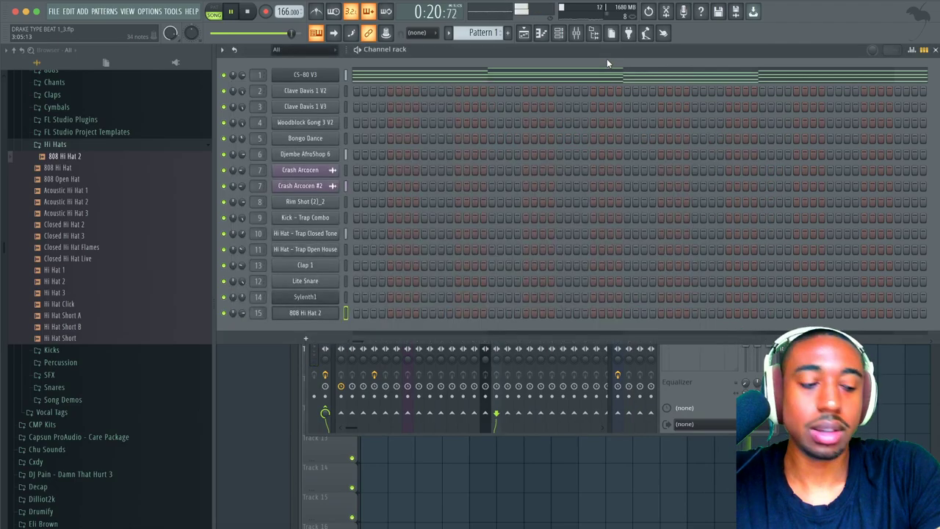
# Step: Create the empty Pattern 10 and fill the 808 Hi Hat 2 channel on every second step
pyautogui.click(525, 32)
pyautogui.moveTo(482, 33); pyautogui.dragTo(482, 28)
pyautogui.click(491, 31)
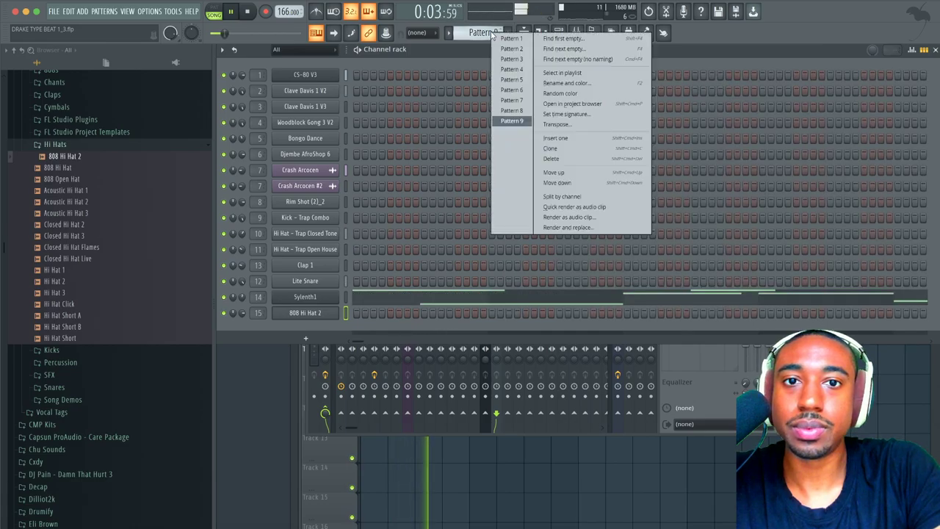
pyautogui.click(573, 39)
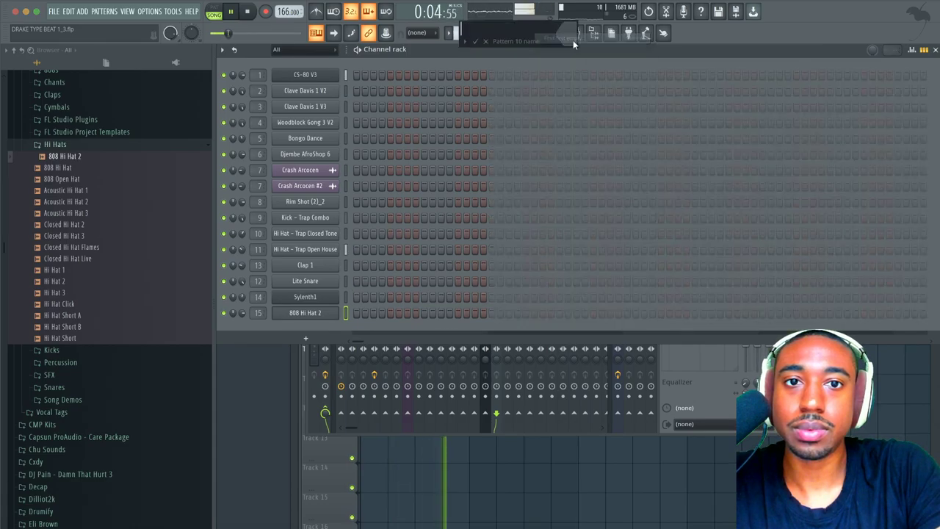
pyautogui.rightClick(330, 313)
pyautogui.click(451, 346)
# Step: Paint Pattern 10 clips along Track 11 of the playlist from bar 1 through bar 16
pyautogui.press('F5')
pyautogui.press('b')
pyautogui.moveTo(393, 382); pyautogui.dragTo(794, 374)
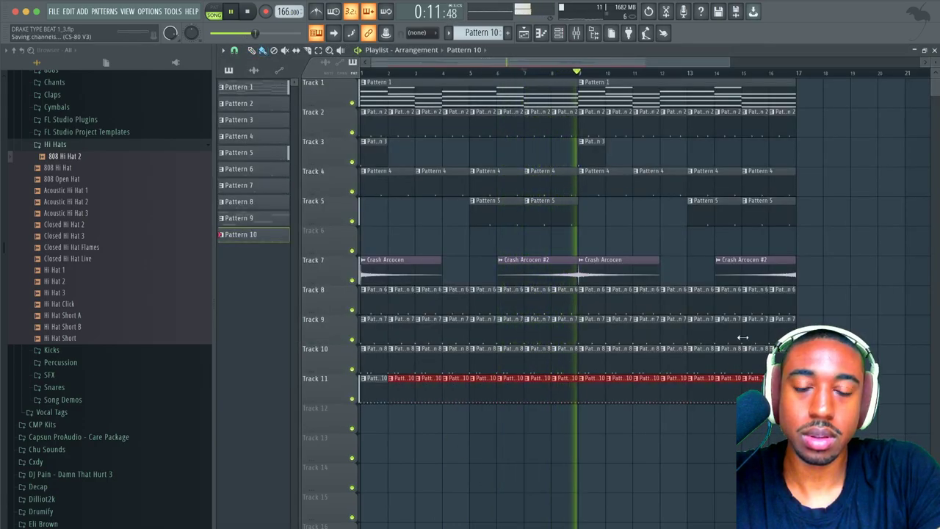
# Step: Switch the channel rack to Pattern 2 and try an extra Clave Davis 1 V3 hit on step 15
pyautogui.click(560, 33)
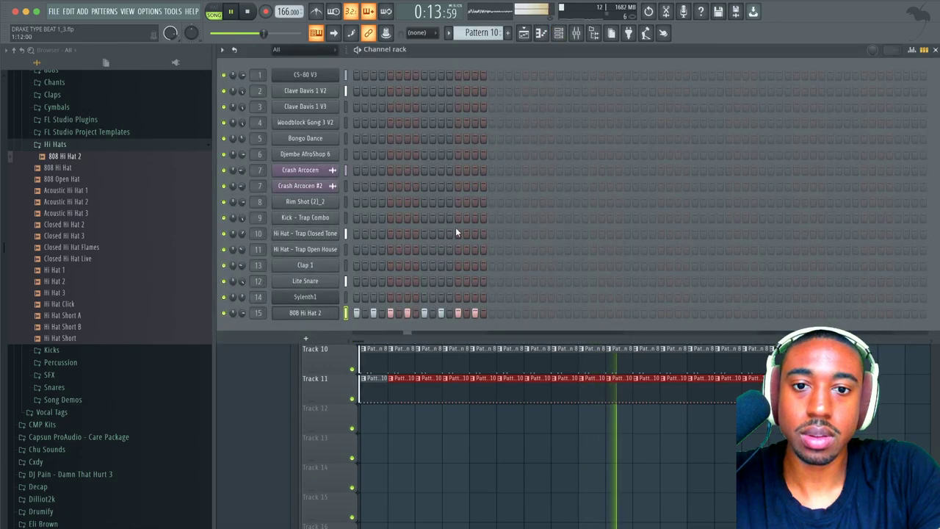
pyautogui.moveTo(485, 33); pyautogui.dragTo(485, 49)
pyautogui.press('Left')
pyautogui.press('Left')
pyautogui.press('Left')
pyautogui.press('Left')
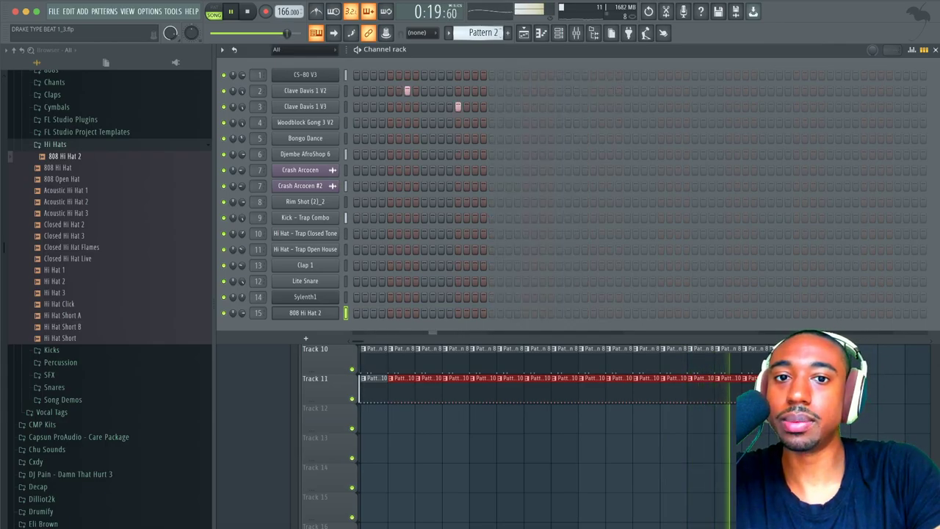
pyautogui.press('Left')
pyautogui.press('Right')
pyautogui.press('Right')
pyautogui.moveTo(491, 37)
pyautogui.mouseDown()
pyautogui.moveTo(491, 46)
pyautogui.moveTo(481, 25)
pyautogui.mouseUp()
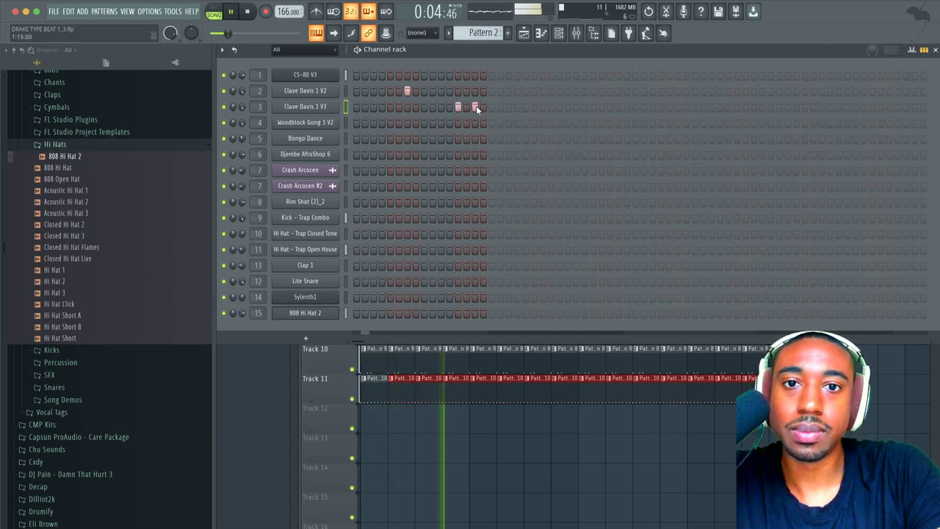
# Step: Clone Pattern 2 and add Clave Davis 1 V3 hits on step 15 and on step 3 of bar 2 in the copy
pyautogui.click(449, 33)
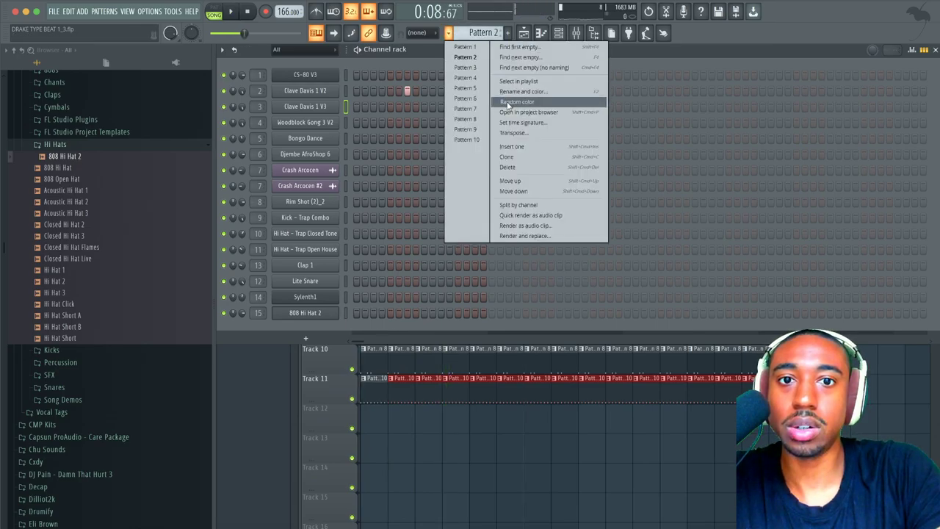
pyautogui.click(526, 157)
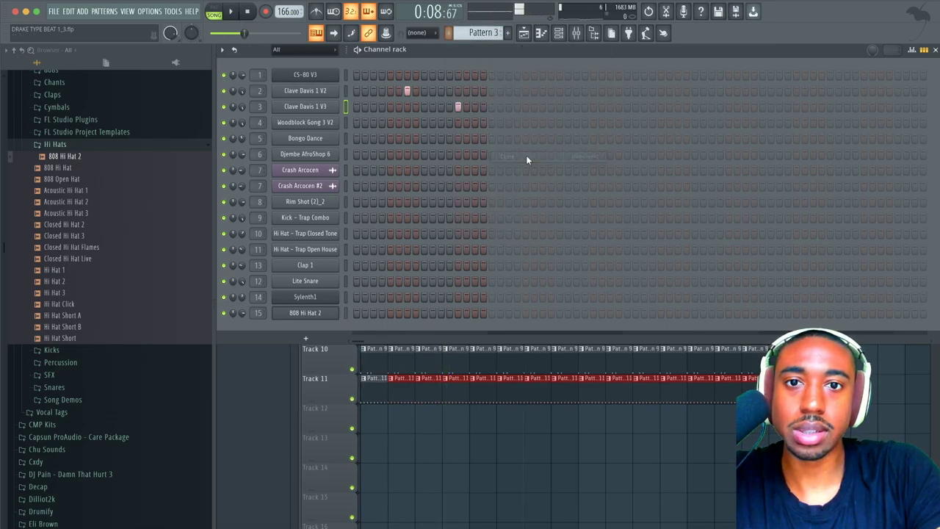
pyautogui.click(507, 107)
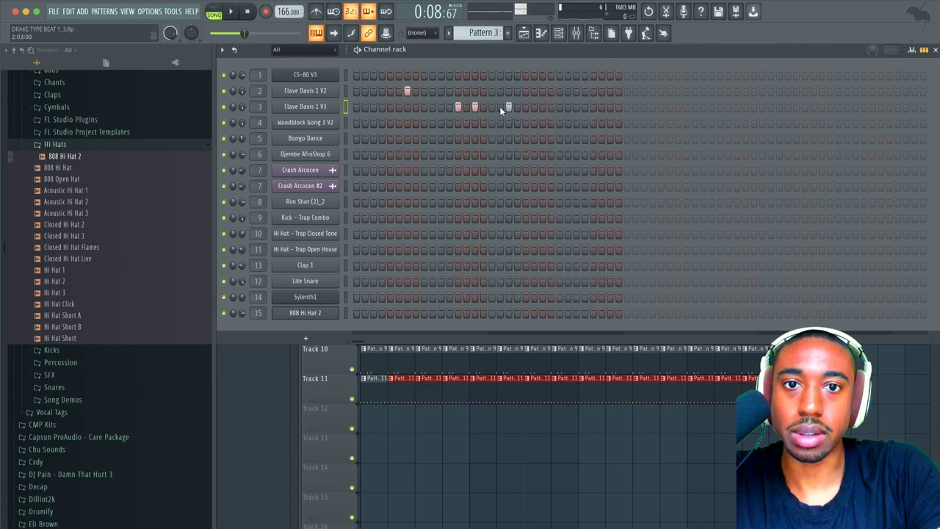
# Step: Clear the Clave Davis 1 V2 step from Pattern 3 and place Pattern 3 clips on Track 12 from bar 1 to bar 7
pyautogui.click(406, 90)
pyautogui.keyDown('super'); pyautogui.click(409, 419); pyautogui.keyUp('super')
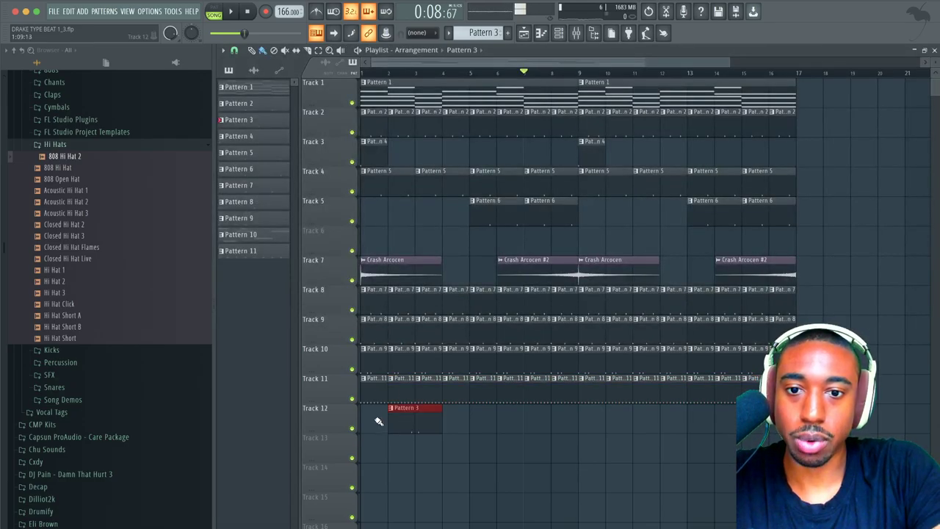
pyautogui.click(248, 16)
pyautogui.press('space')
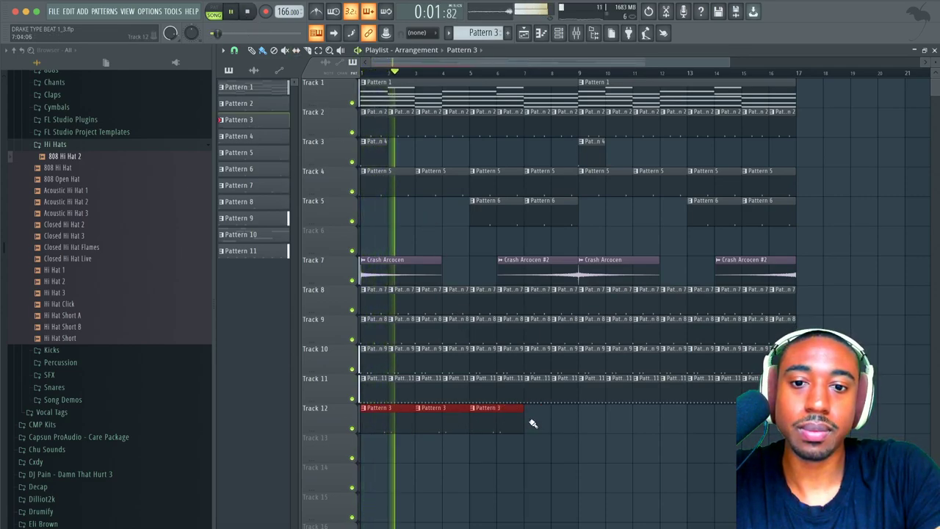
# Step: Continue the Pattern 3 clips along Track 12 from bar 7 to the end of the loop and save the project
pyautogui.moveTo(532, 422); pyautogui.dragTo(764, 423)
pyautogui.press('super+s')
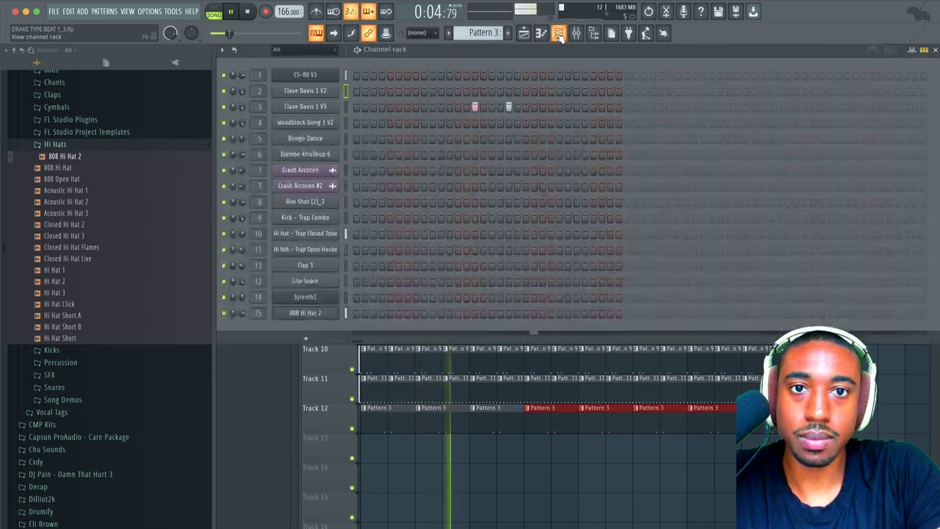
# Step: Set the 808 Hi Hat 2 channel's modulation X offset to -13% in its miscellaneous channel settings
pyautogui.click(559, 32)
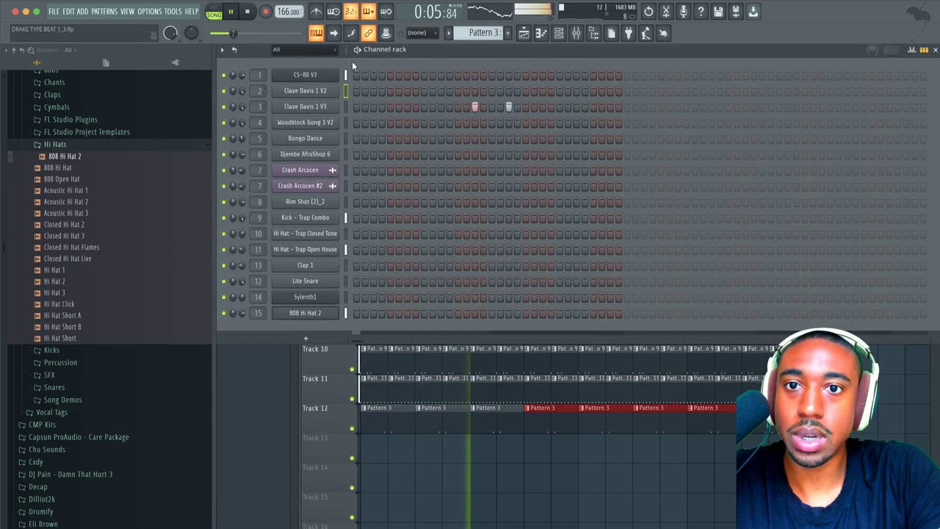
pyautogui.press('space')
pyautogui.click(294, 109)
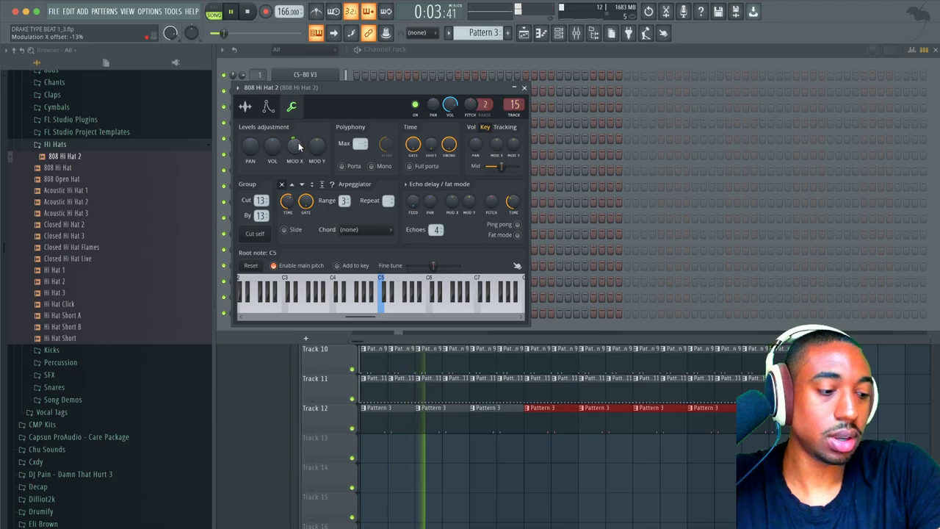
pyautogui.click(524, 87)
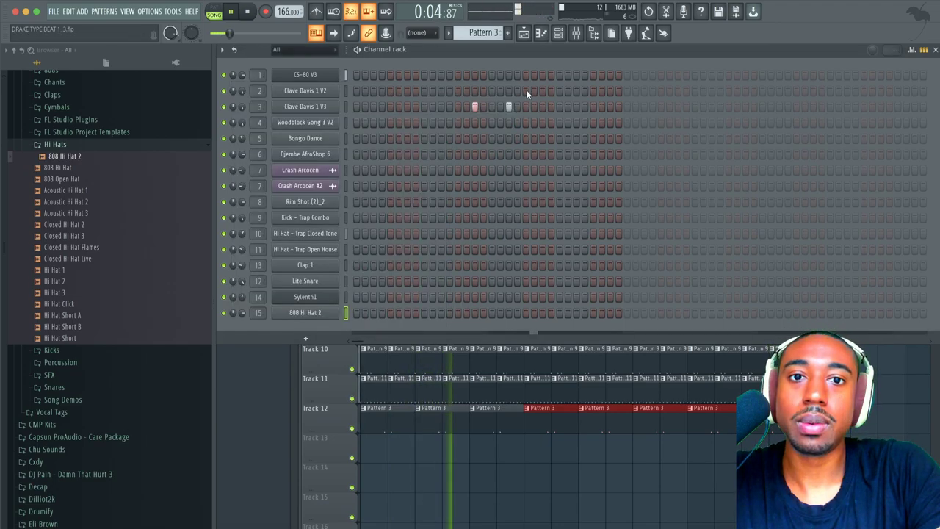
# Step: Check the time shift settings of the Kick – Trap Combo and Lite Snare channels during playback
pyautogui.click(320, 218)
pyautogui.click(319, 134)
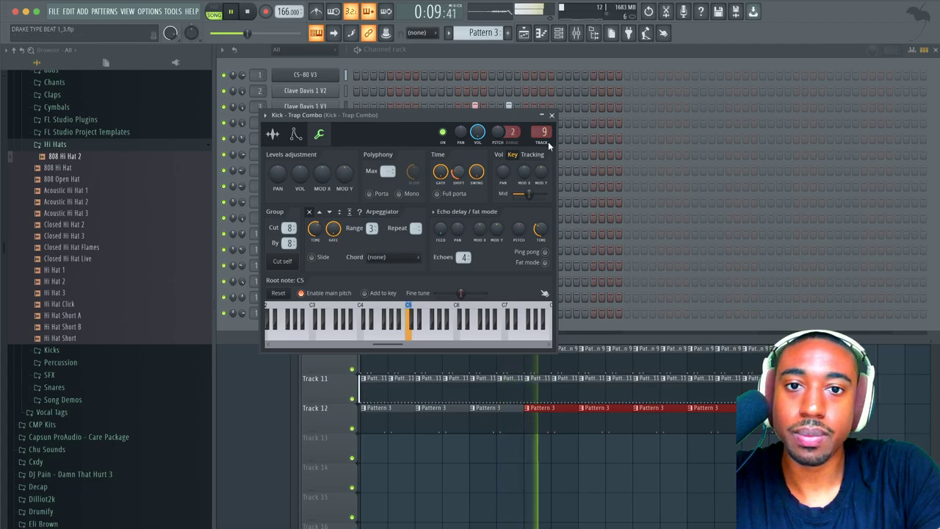
pyautogui.click(552, 115)
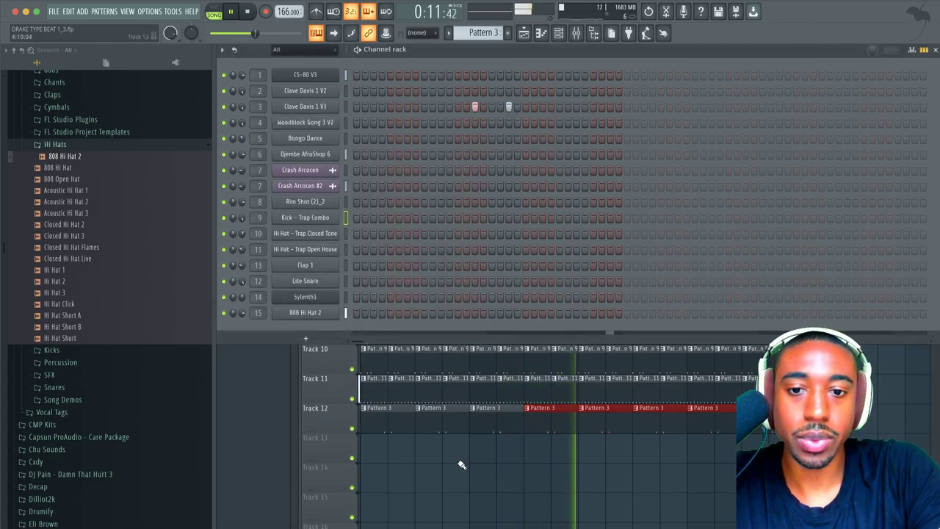
pyautogui.click(558, 33)
pyautogui.click(558, 33)
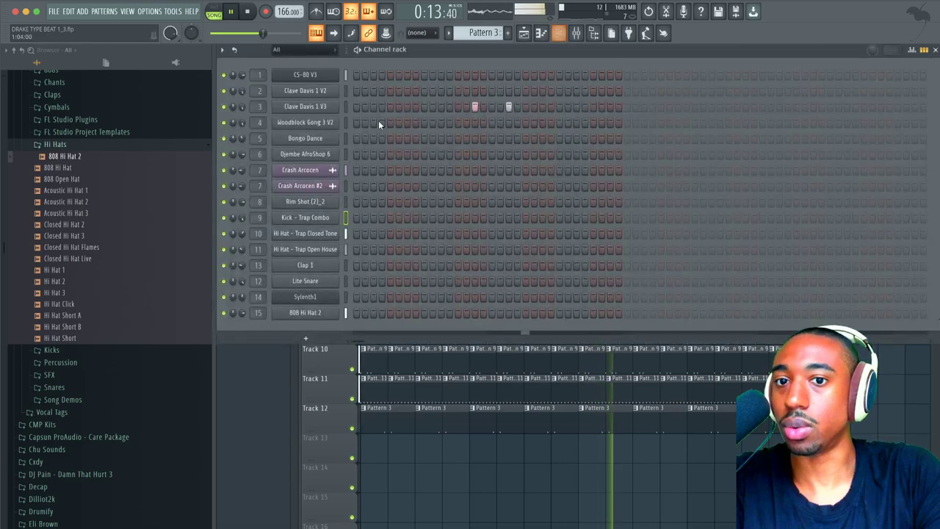
pyautogui.click(323, 281)
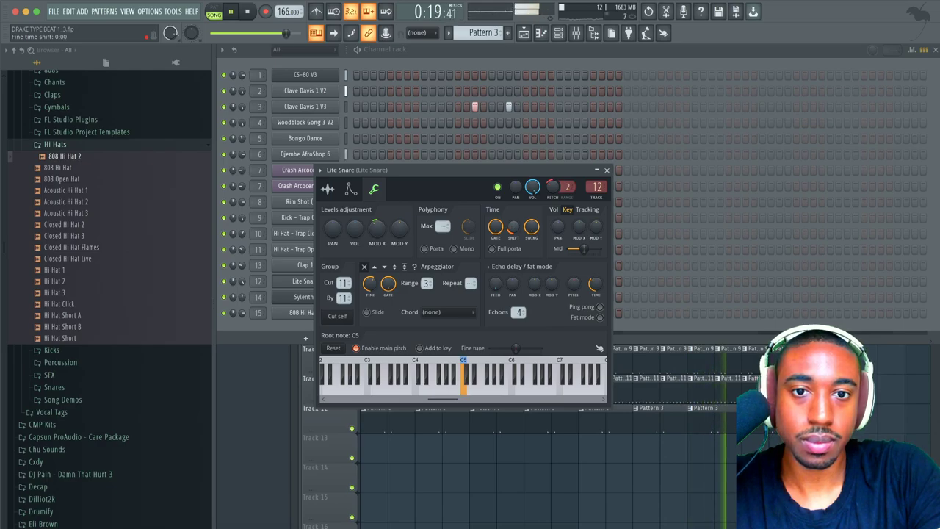
pyautogui.click(607, 171)
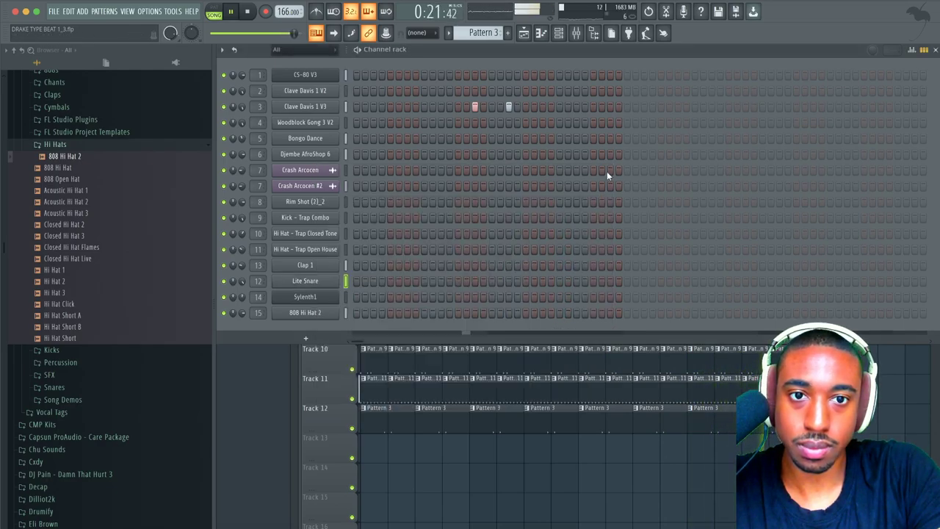
# Step: Switch to Pattern 5 and check the 808 Hi Hat 2 channel's time shift setting
pyautogui.press('F6')
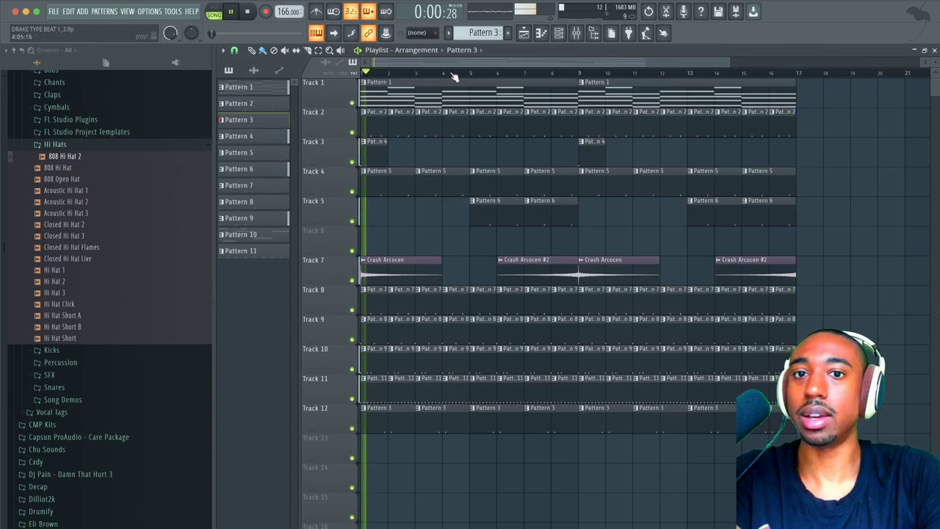
pyautogui.click(558, 32)
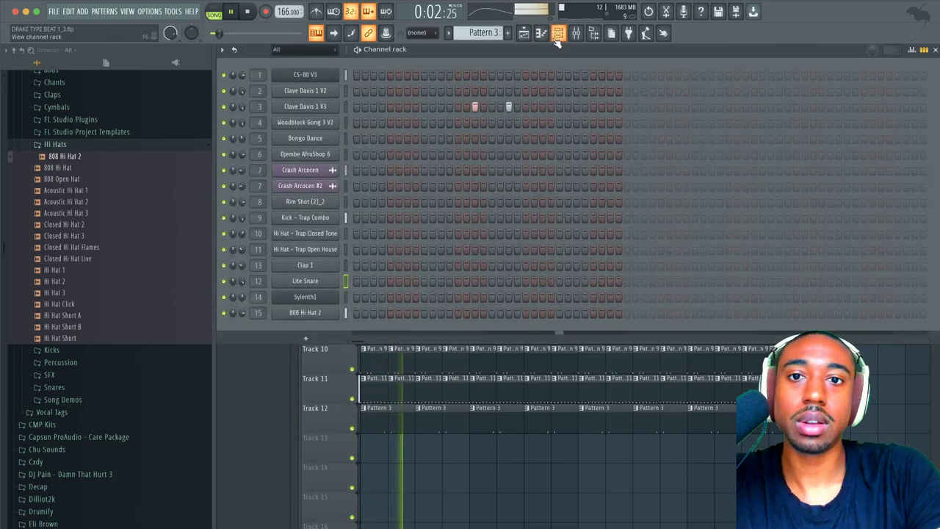
pyautogui.scroll(-2, 485, 32)
pyautogui.click(328, 312)
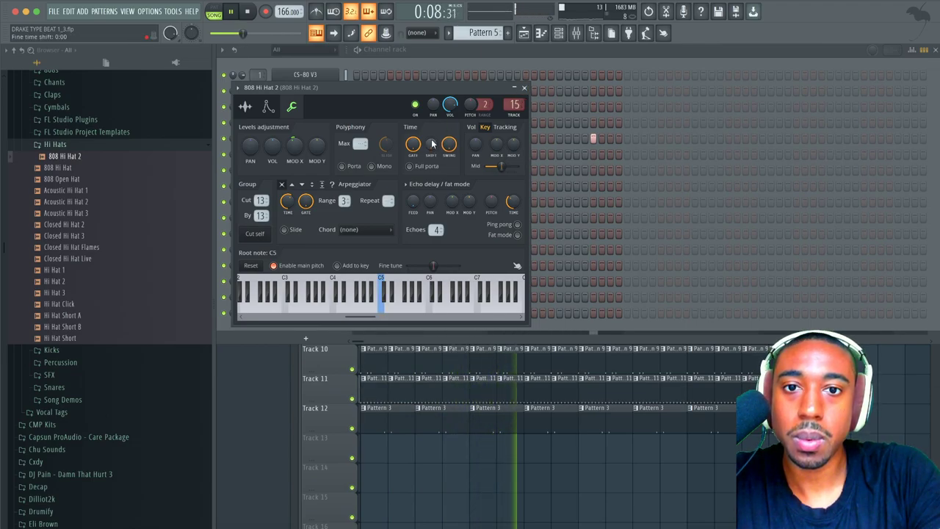
pyautogui.click(524, 88)
pyautogui.press('F6')
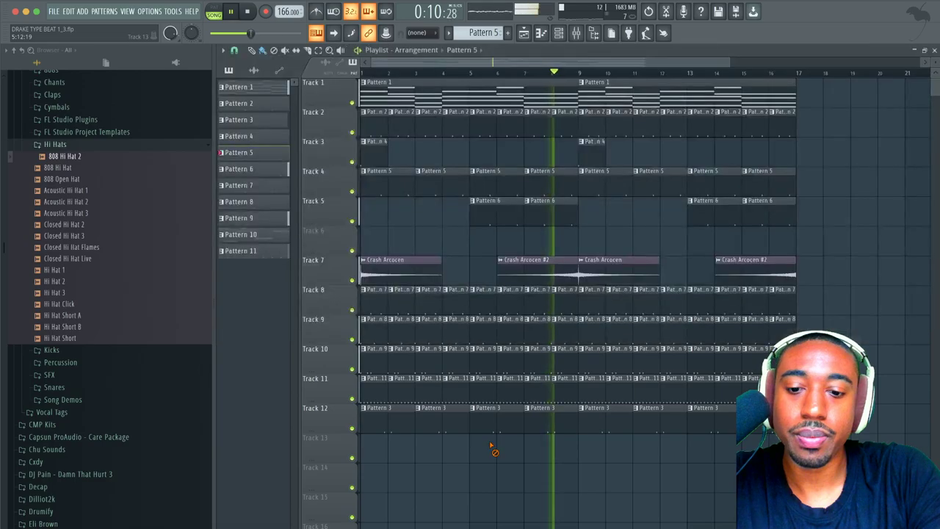
# Step: Stop playback and load Altiverb 7 into the first effect slot of mixer Insert 20
pyautogui.press('F9')
pyautogui.click(514, 182)
pyautogui.click(475, 184)
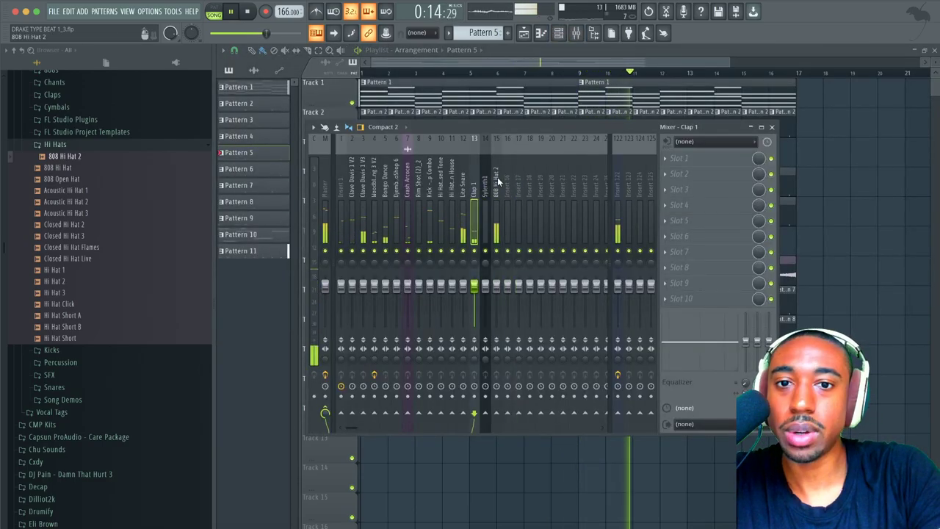
pyautogui.click(528, 185)
pyautogui.click(540, 186)
pyautogui.press('space')
pyautogui.click(552, 184)
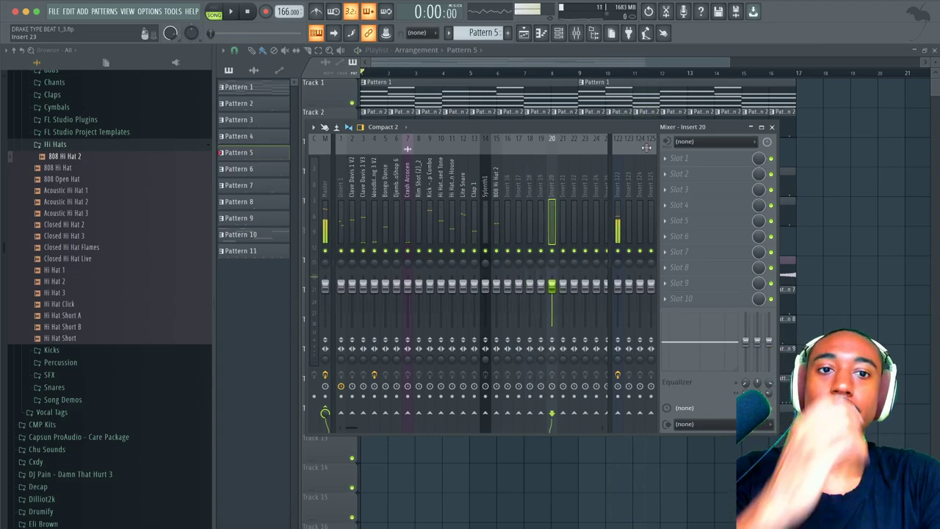
pyautogui.click(691, 163)
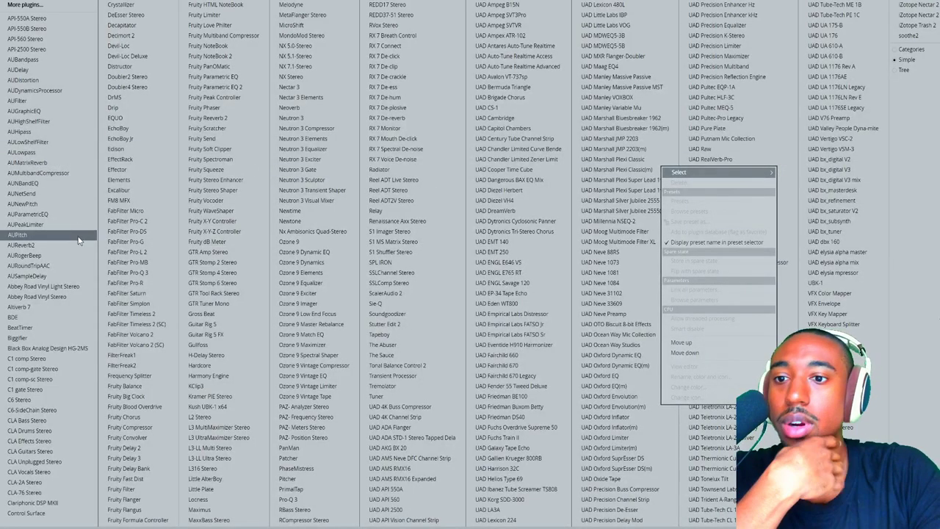
pyautogui.click(60, 306)
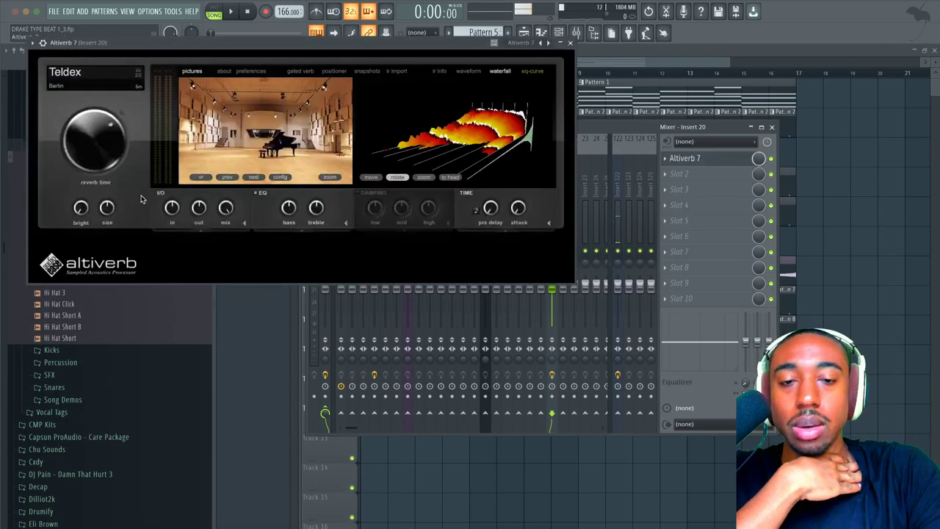
# Step: Load the favorite REV7 impulse response "1 large hall 2.6 sec" in Altiverb 7 and close the plugin
pyautogui.click(85, 87)
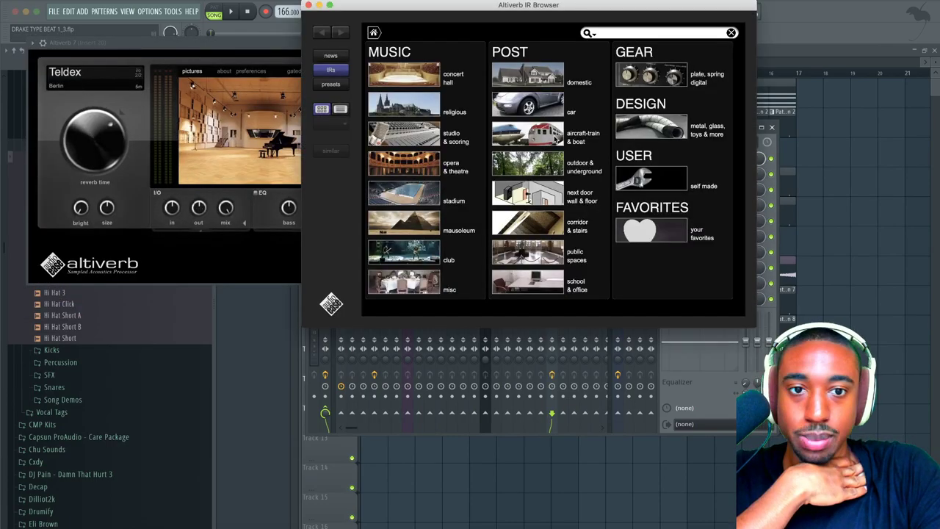
pyautogui.click(636, 215)
pyautogui.click(427, 89)
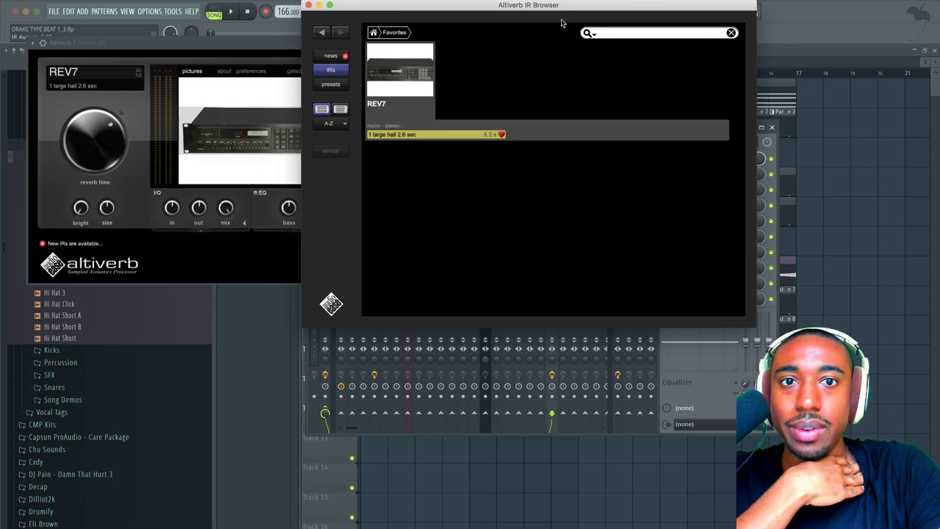
pyautogui.click(310, 5)
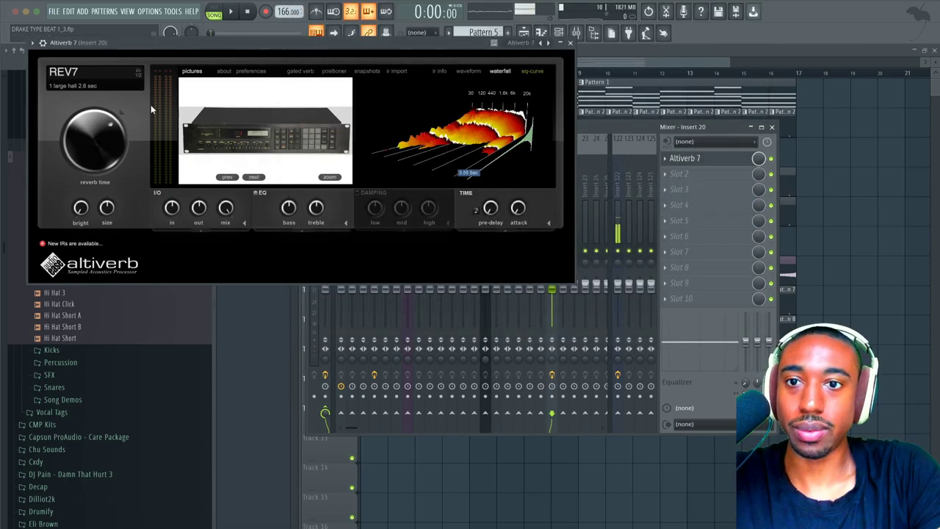
pyautogui.click(571, 43)
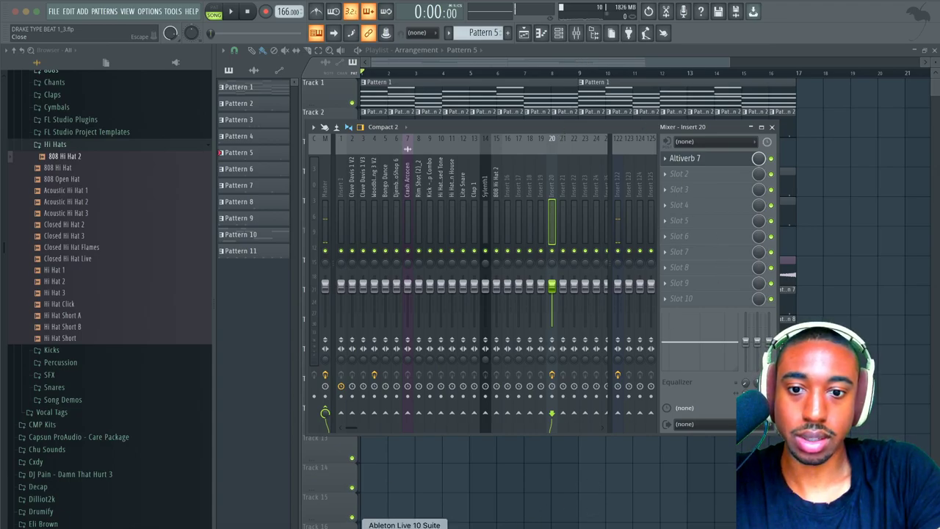
# Step: Quit Ableton Live 10 Suite running in the background and close the mixer
pyautogui.rightClick(404, 528)
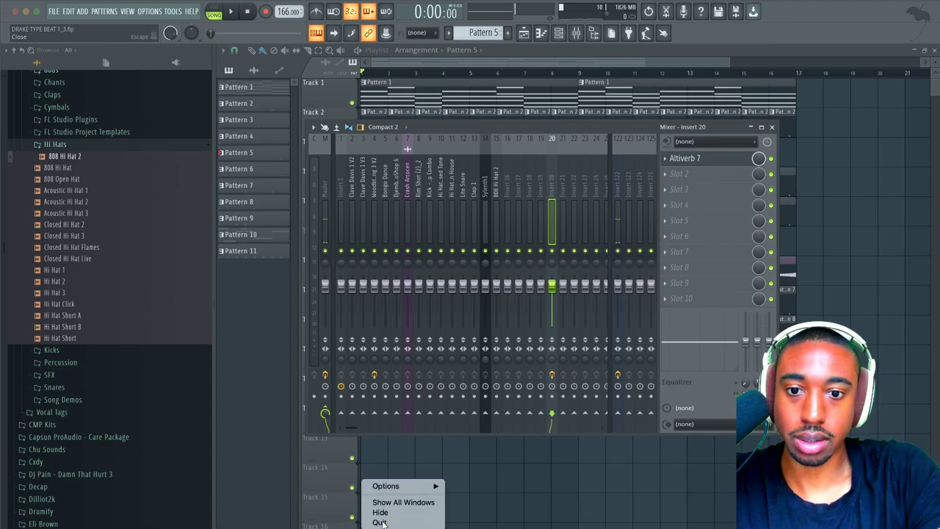
pyautogui.click(381, 522)
pyautogui.click(540, 302)
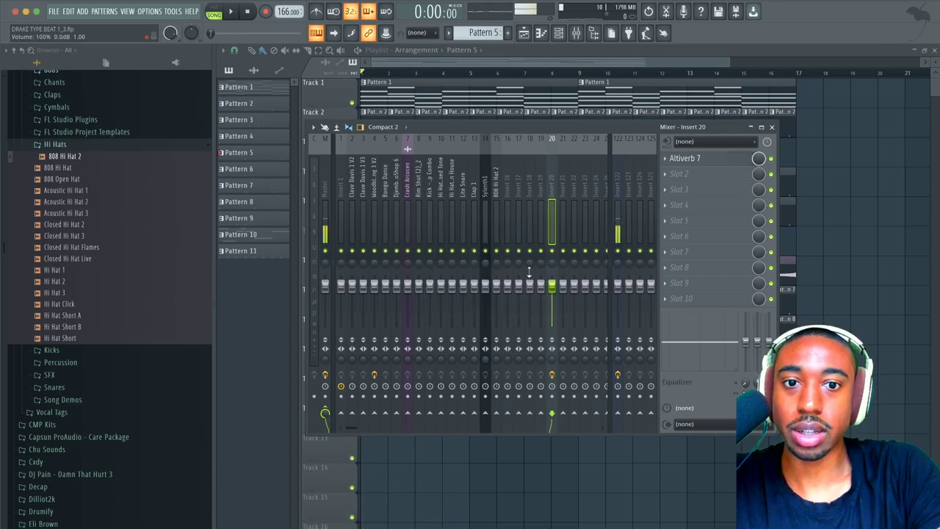
pyautogui.press('F9')
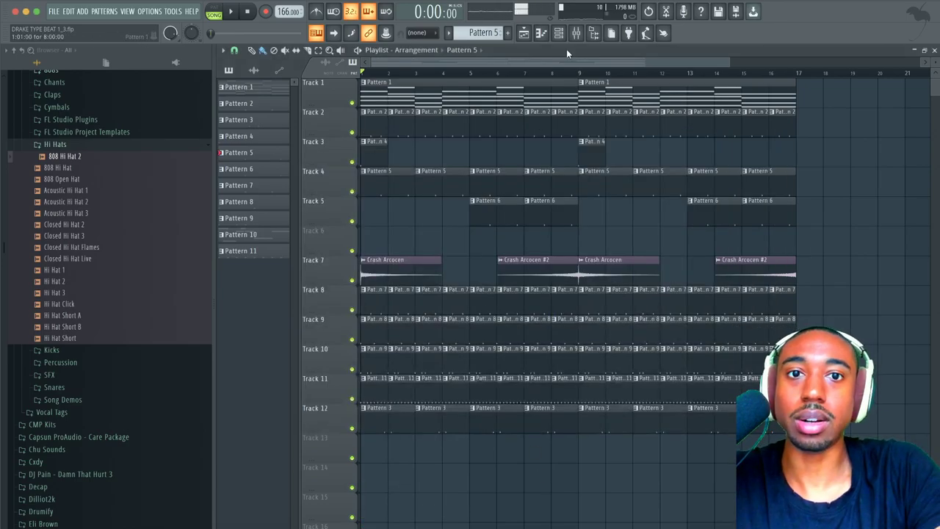
# Step: Play the arrangement with the channel rack and mixer open, and solo mixer Insert 1
pyautogui.press('space')
pyautogui.press('F6')
pyautogui.press('F9')
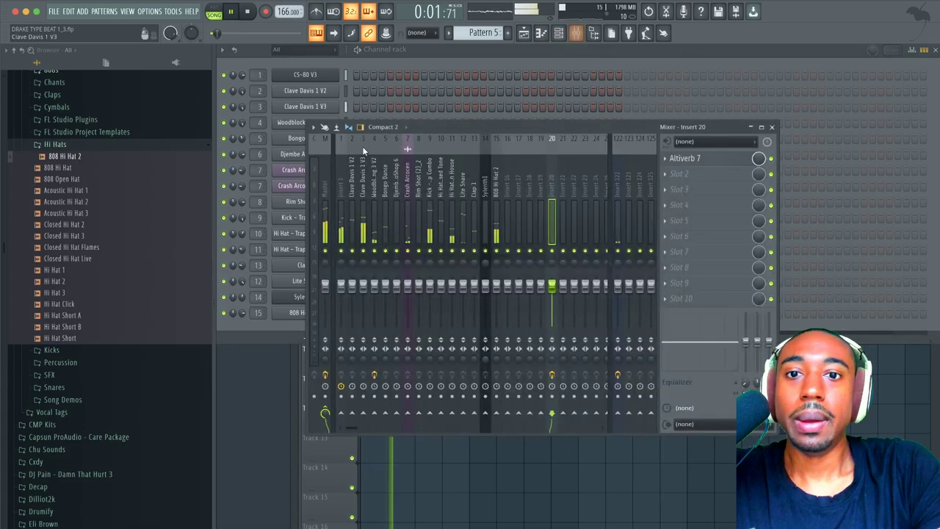
pyautogui.press('space')
pyautogui.click(342, 255)
pyautogui.press('space')
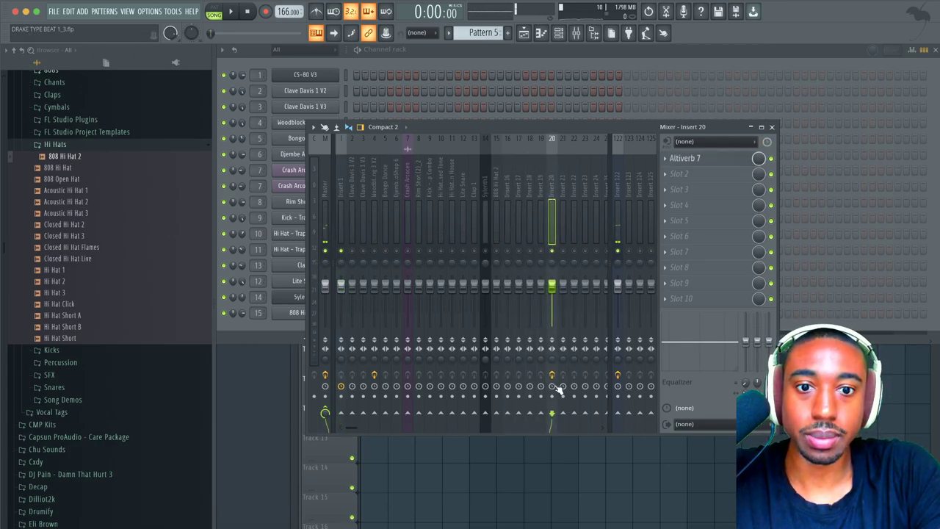
# Step: Send mixer Insert 1 to the Altiverb track, Insert 20, and audition the reverb during playback
pyautogui.click(340, 205)
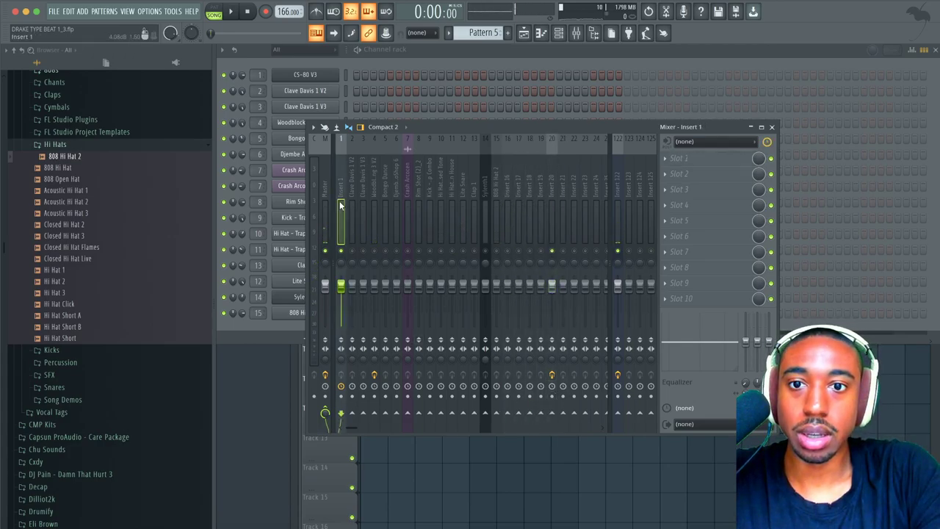
pyautogui.click(557, 415)
pyautogui.press('space')
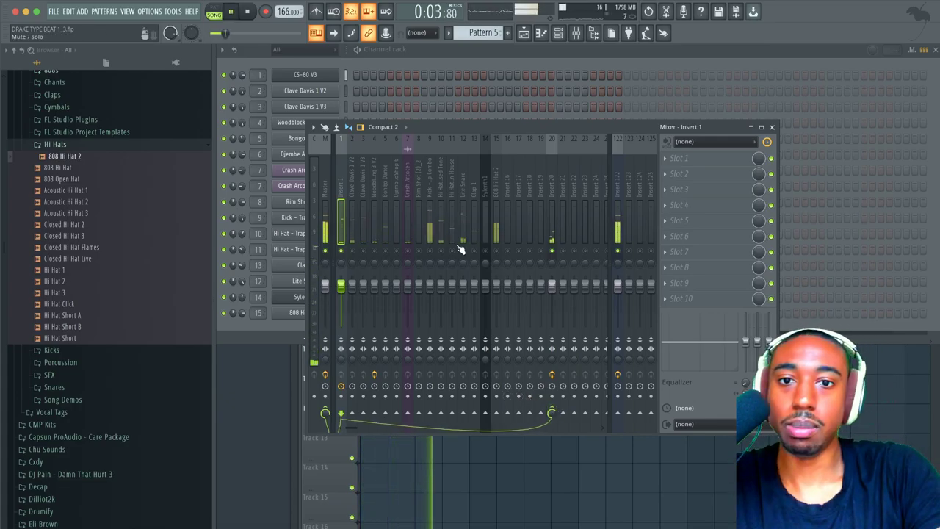
pyautogui.rightClick(551, 250)
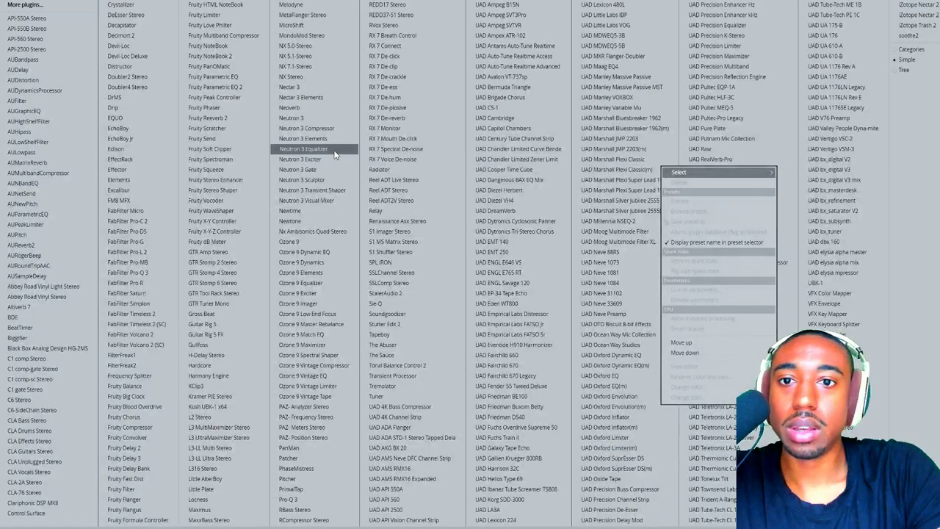
# Step: Add Fruity parametric EQ 2 to the Kick – Trap Combo track and cut its highs with band 7, about -13.6 dB around 600 Hz
pyautogui.click(252, 89)
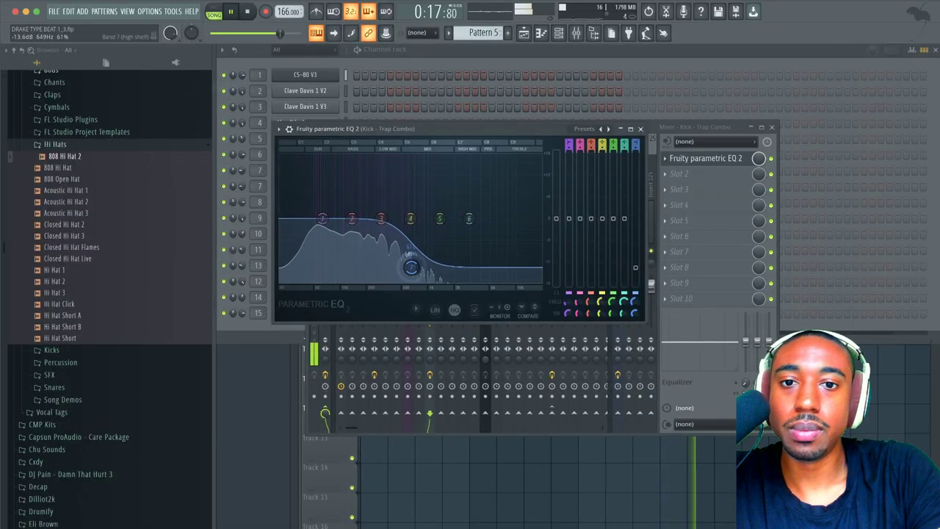
pyautogui.moveTo(425, 266); pyautogui.dragTo(399, 268)
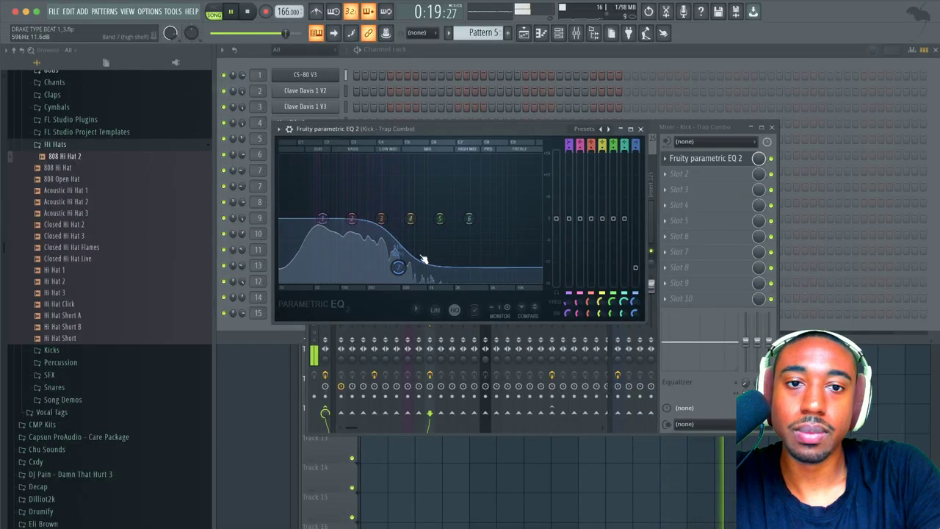
pyautogui.click(640, 129)
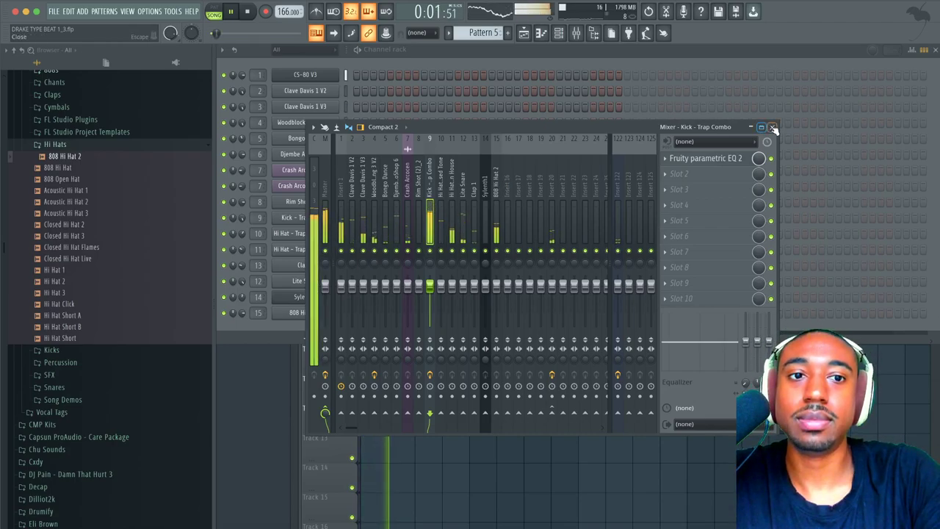
# Step: Close the mixer and set the Sylenth1 channel's volume to 72%
pyautogui.press('F9')
pyautogui.click(346, 296)
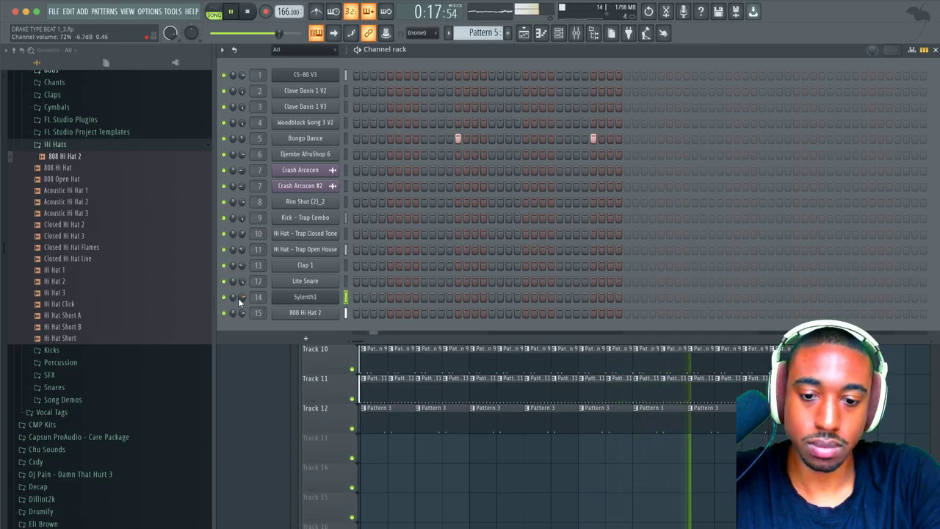
# Step: Record a Sylenth1 melody into Pattern 12 and place the pattern on playlist Track 6 from bar 1
pyautogui.click(494, 42)
pyautogui.click(578, 47)
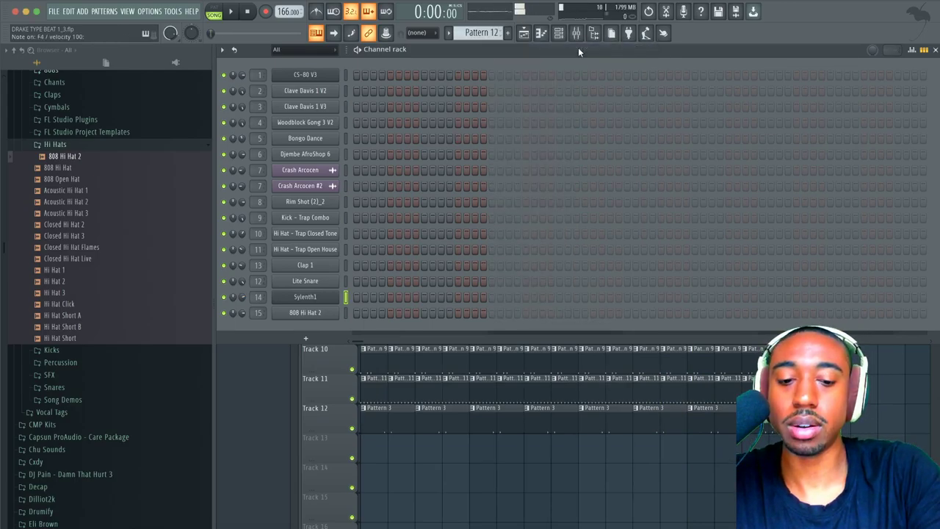
pyautogui.click(266, 12)
pyautogui.click(467, 328)
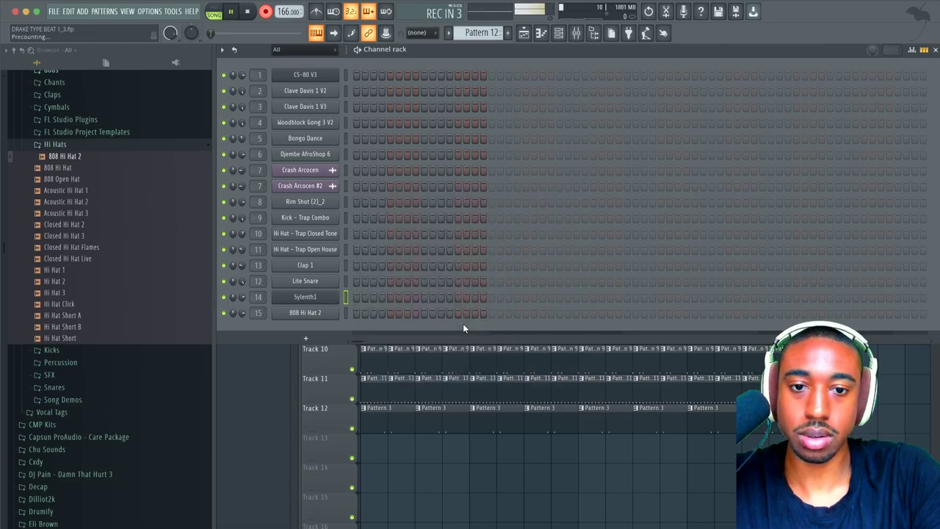
pyautogui.click(486, 453)
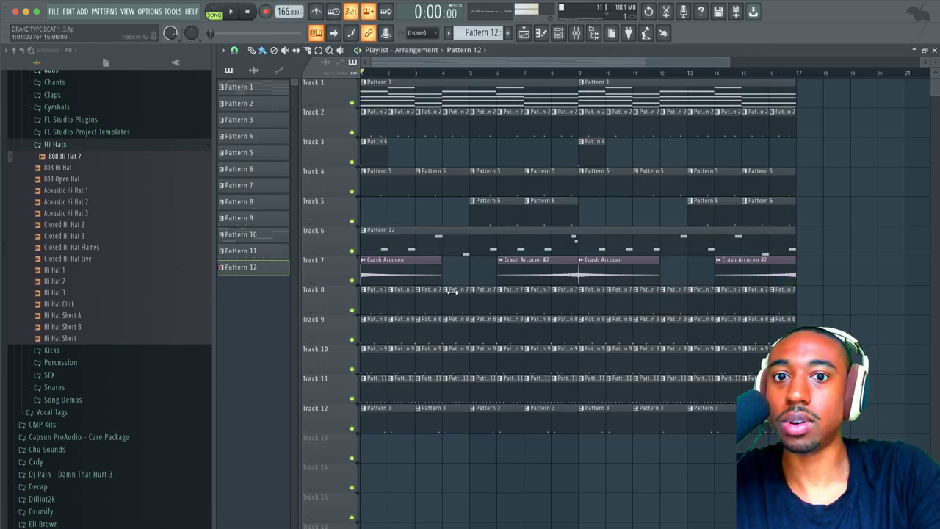
# Step: Quantize the recorded Sylenth1 notes of Pattern 12 in the piano roll, then return to the playlist
pyautogui.doubleClick(483, 254)
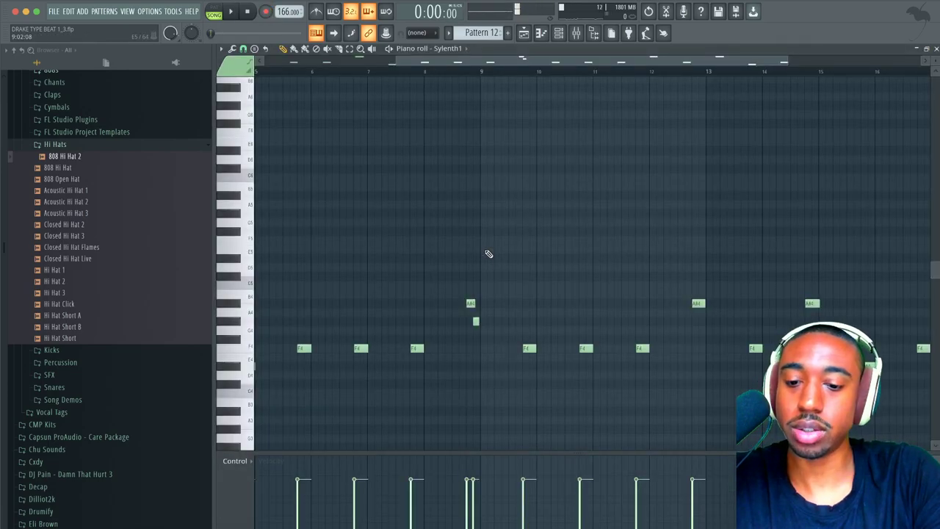
pyautogui.hotkey('alt', 'q')
pyautogui.press('Return')
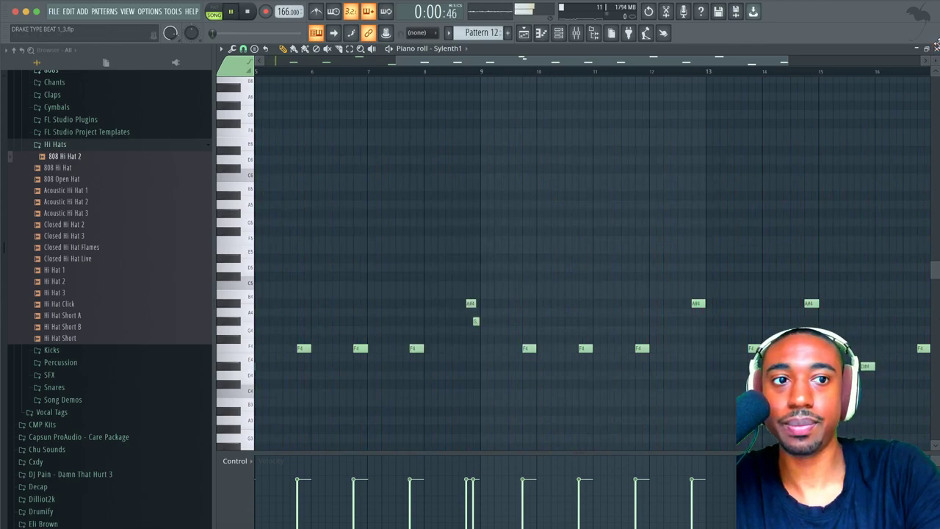
pyautogui.click(937, 49)
pyautogui.rightClick(586, 464)
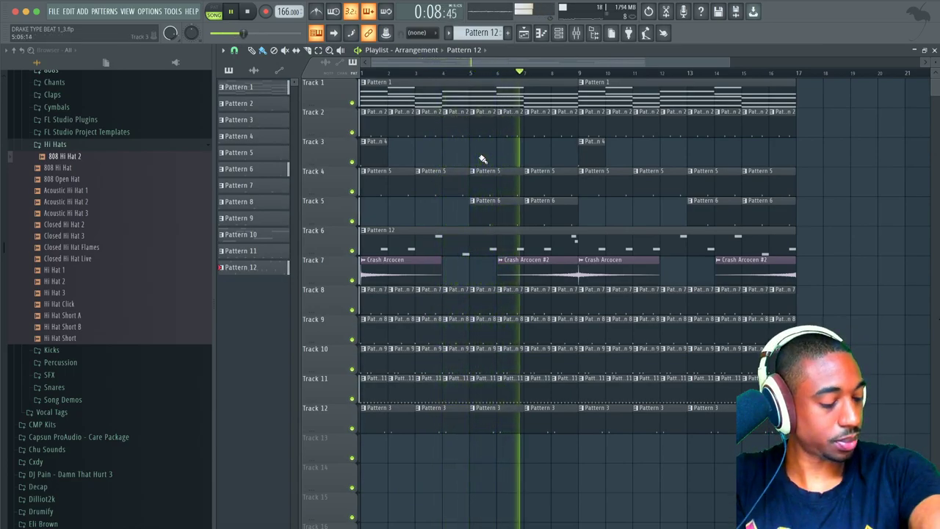
# Step: Add Fruity parametric EQ 2 to the 808 Hi Hat 2 mixer track and cut its highs with band 7
pyautogui.click(579, 33)
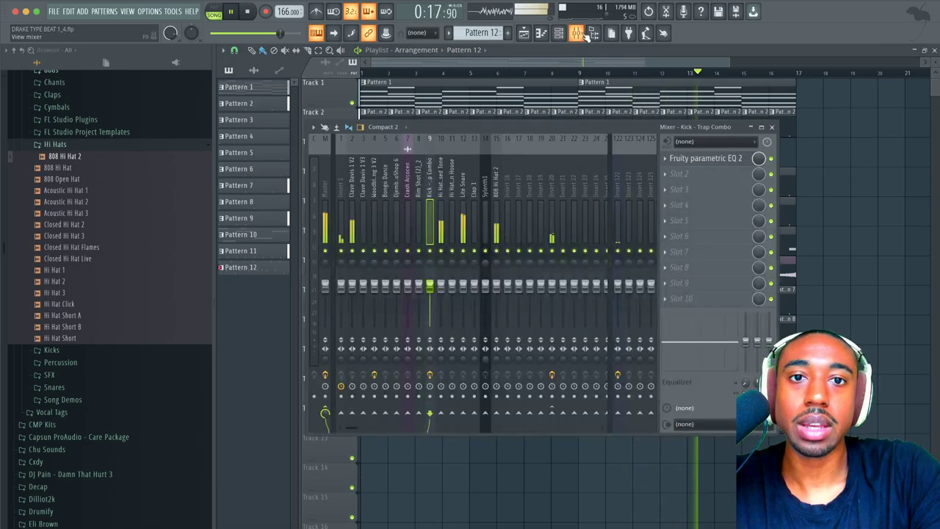
pyautogui.click(502, 182)
pyautogui.click(733, 175)
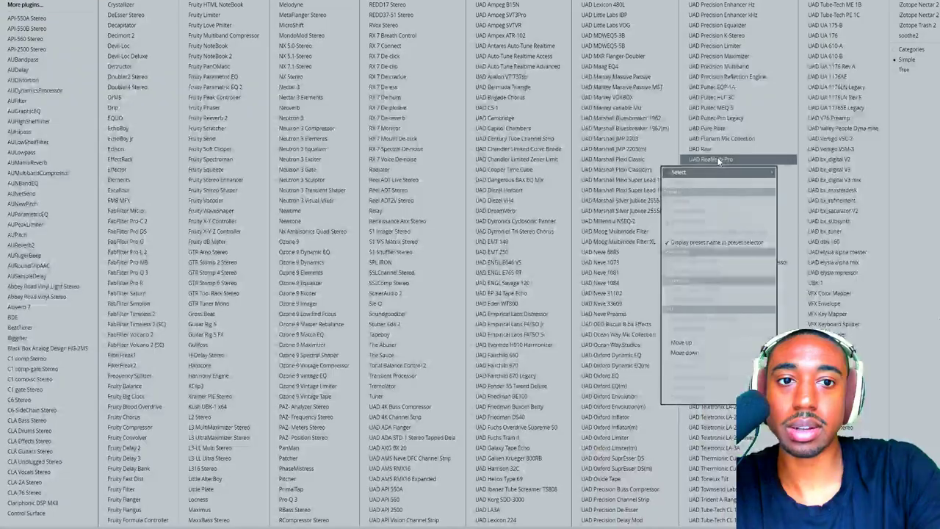
pyautogui.click(241, 87)
pyautogui.moveTo(436, 163); pyautogui.dragTo(435, 204)
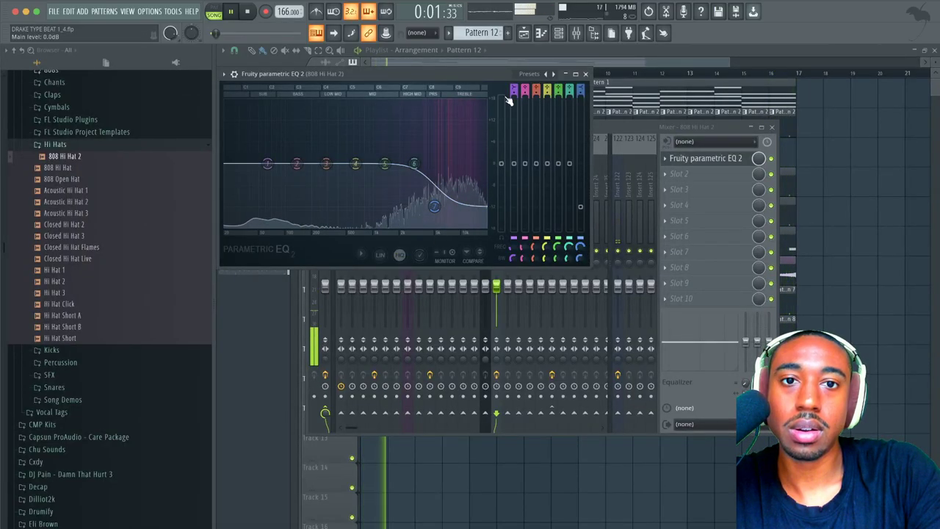
pyautogui.click(586, 74)
pyautogui.press('F9')
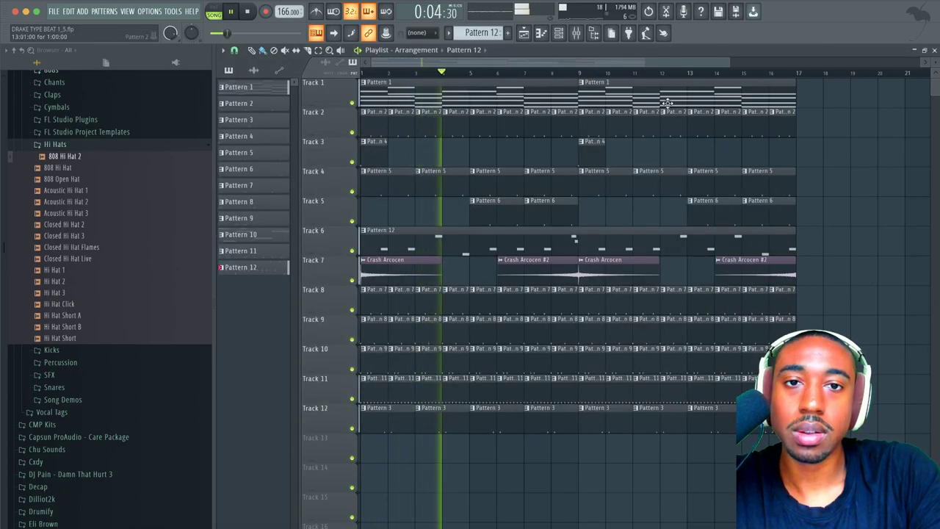
# Step: Add Fruity parametric EQ 2 to the Hi Hat – Trap Closed Tone mixer track and cut its highs
pyautogui.click(576, 34)
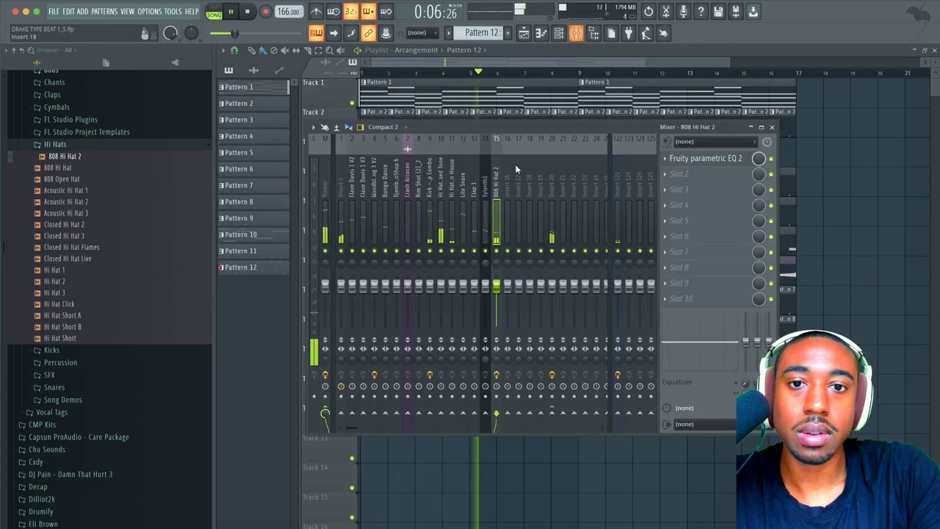
pyautogui.click(441, 182)
pyautogui.click(665, 159)
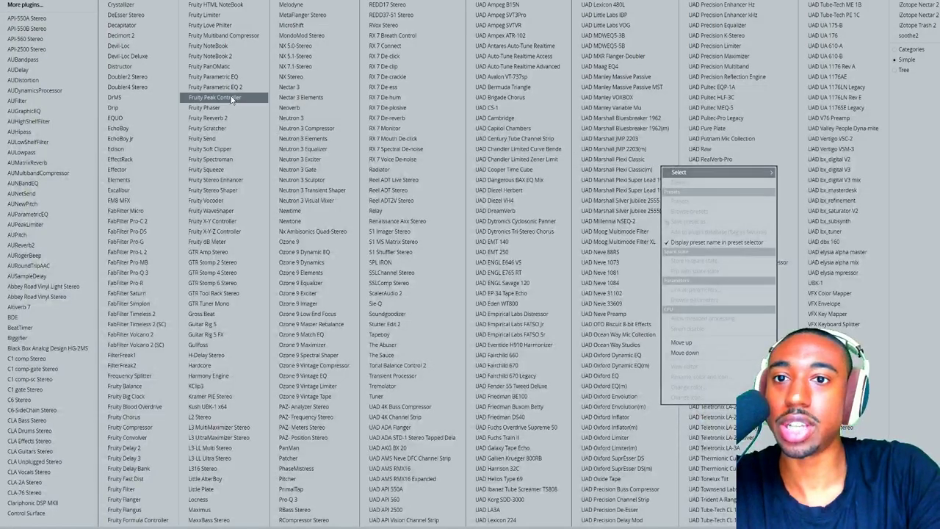
pyautogui.click(209, 96)
pyautogui.moveTo(523, 244); pyautogui.dragTo(502, 287)
pyautogui.click(668, 157)
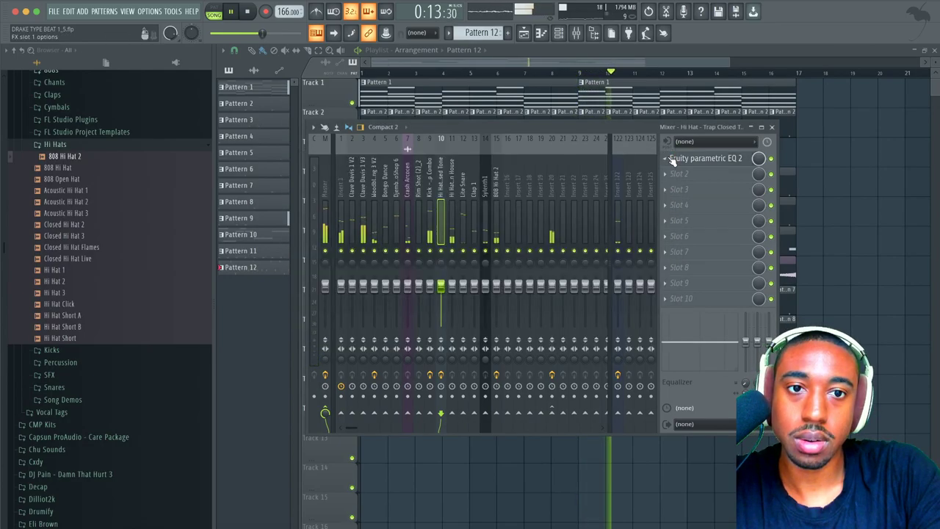
pyautogui.click(772, 127)
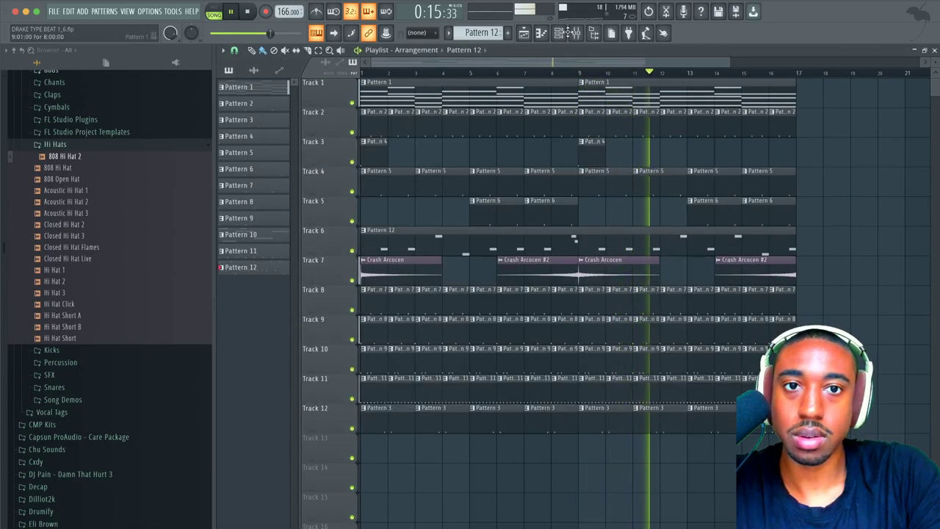
# Step: Add Fruity parametric EQ 2 to mixer Insert 1 and raise its highs with the band 7 high shelf
pyautogui.press('F9')
pyautogui.click(705, 174)
pyautogui.click(239, 85)
pyautogui.moveTo(485, 204); pyautogui.dragTo(438, 176)
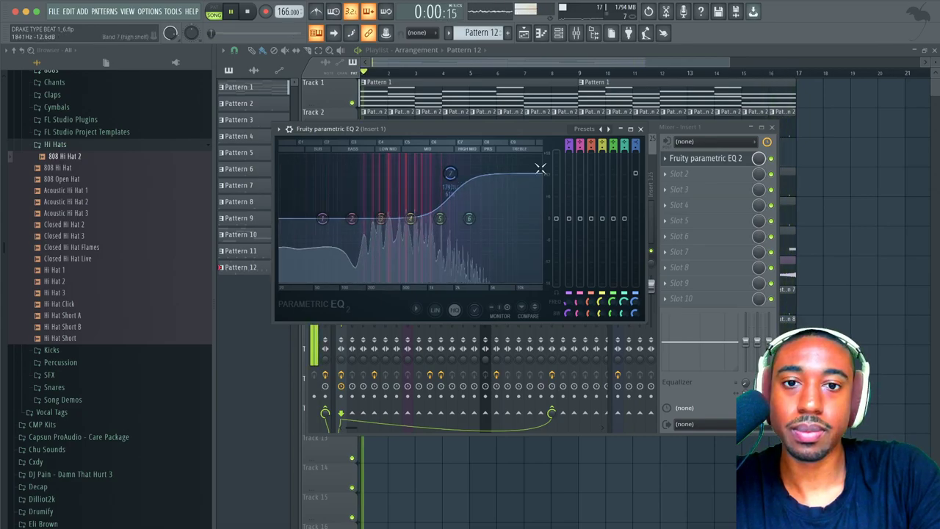
pyautogui.click(705, 158)
pyautogui.press('F9')
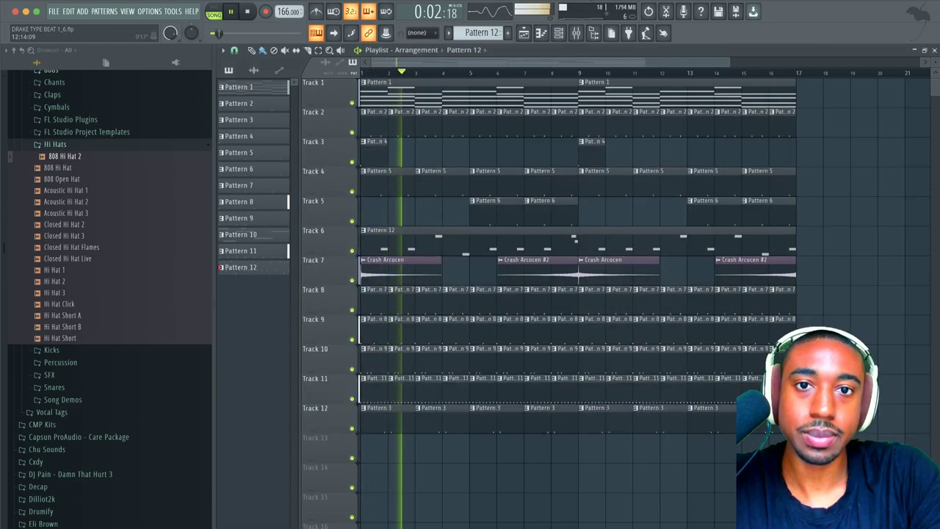
# Step: Audition CS-80 V3 presets B Ig Decay and Bioluminescent Bay, and load Bright Electric GT
pyautogui.click(558, 33)
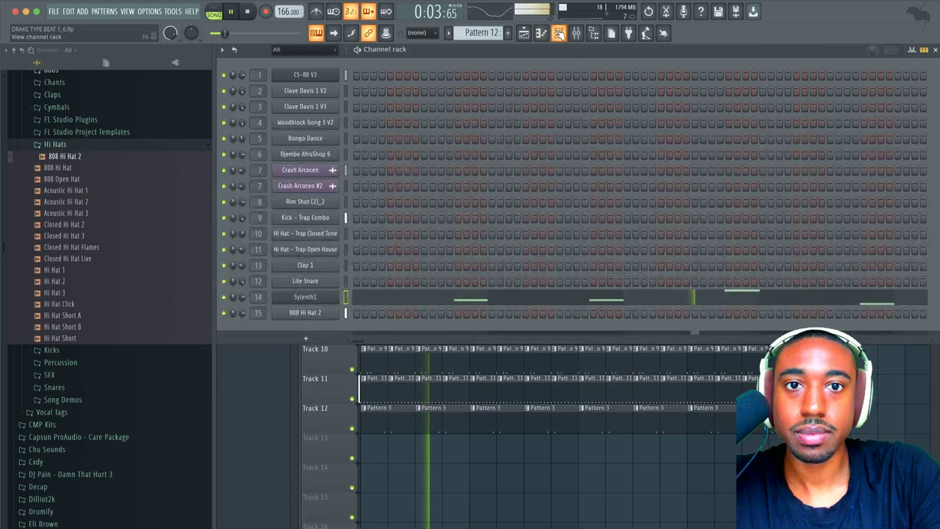
pyautogui.click(318, 75)
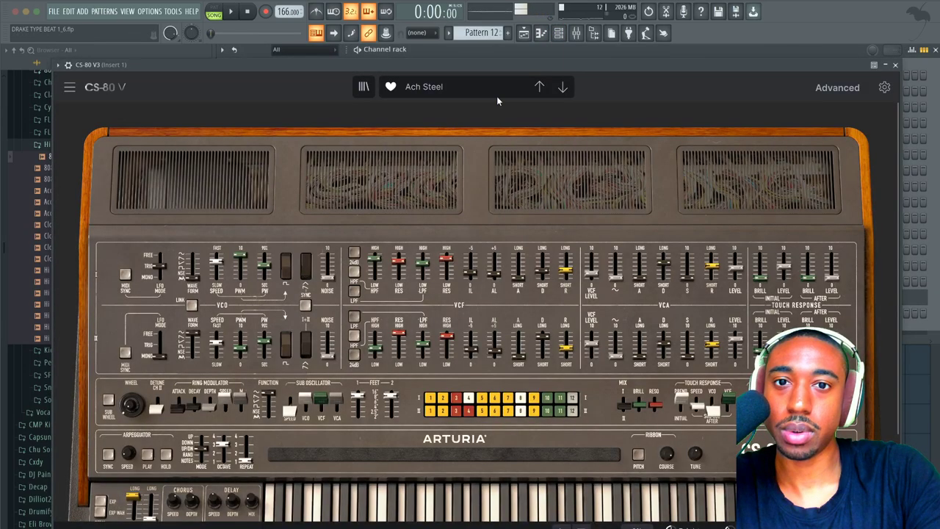
pyautogui.click(562, 88)
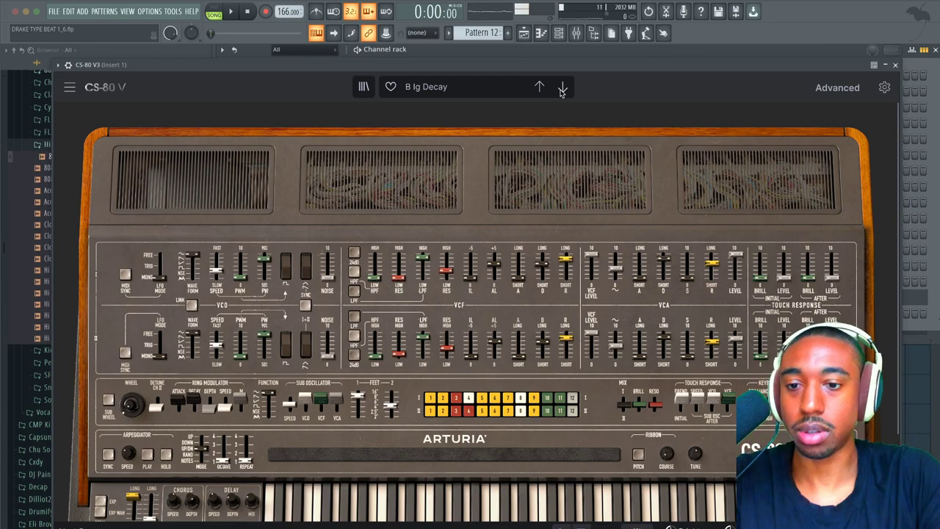
pyautogui.click(563, 89)
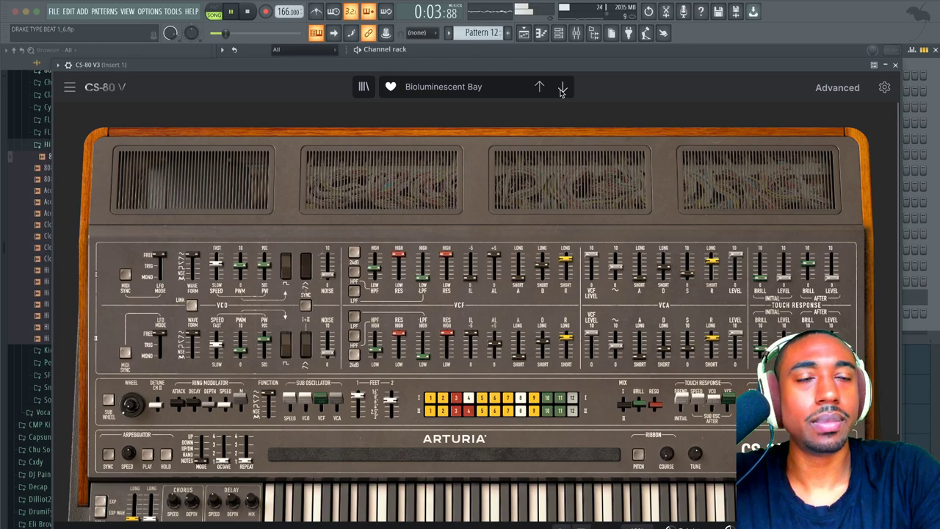
pyautogui.click(563, 90)
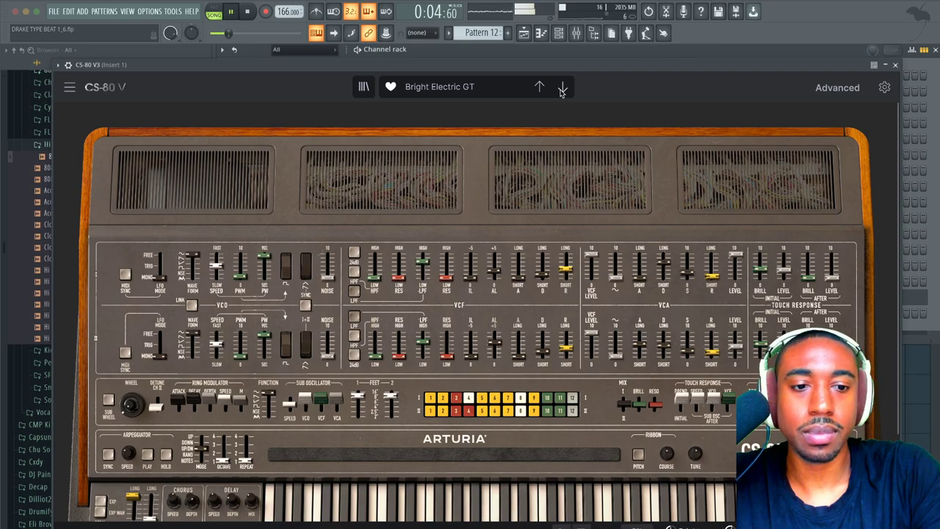
pyautogui.click(896, 65)
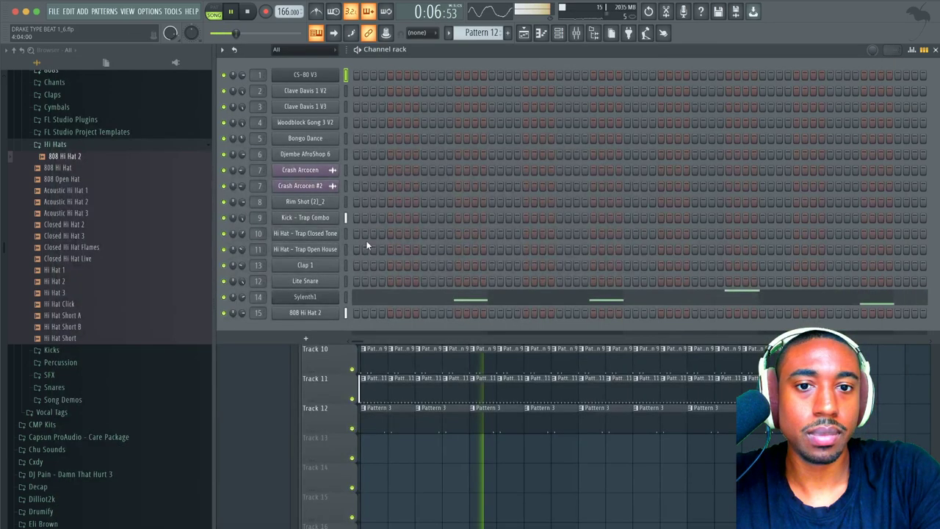
# Step: Set Sylenth1's oscillator A1 fine pitch to 0.372 and its channel volume to 81%
pyautogui.click(319, 299)
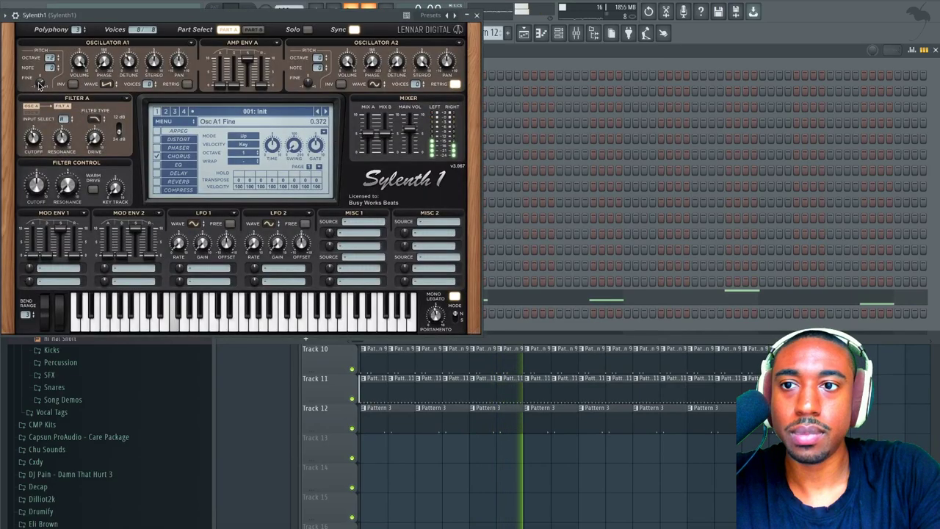
pyautogui.click(477, 14)
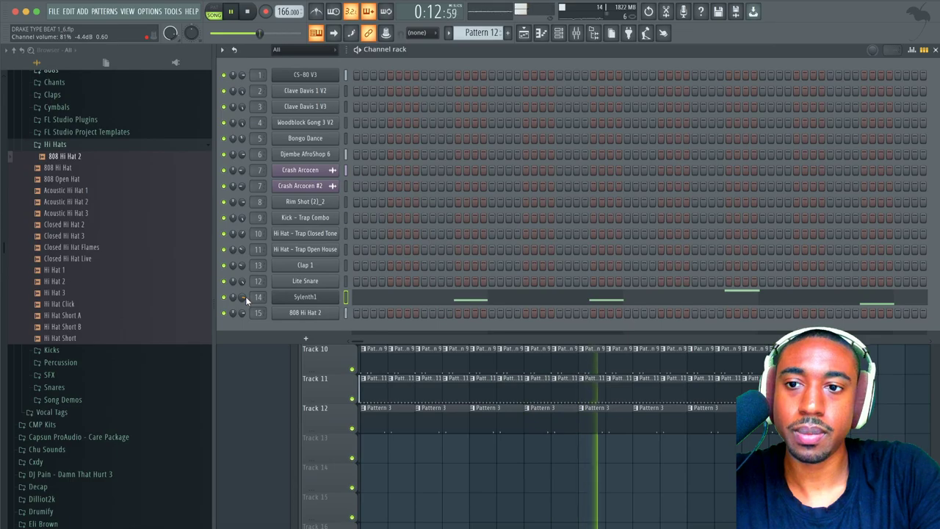
# Step: Set Sylenth1's oscillator A1 detune to 1.981 and its waveform to Triangle, and raise its octave
pyautogui.click(304, 296)
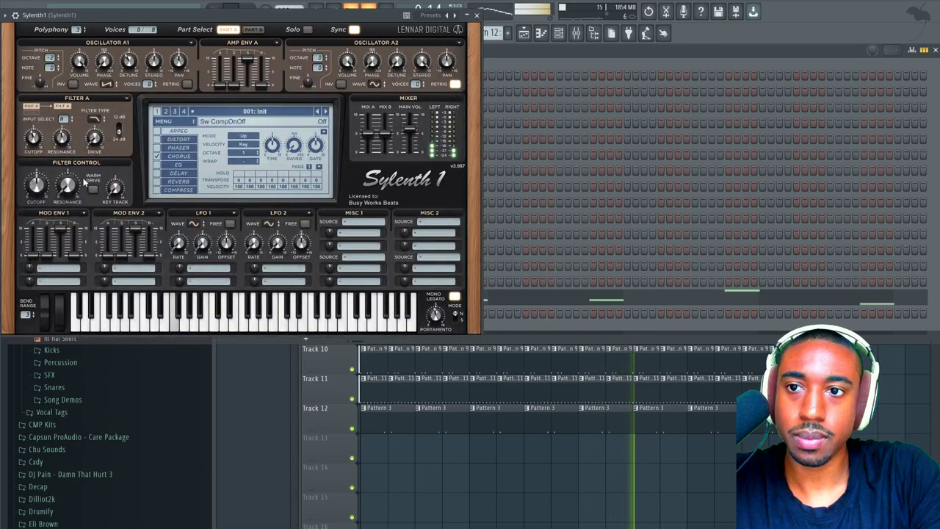
pyautogui.moveTo(69, 105); pyautogui.dragTo(57, 147)
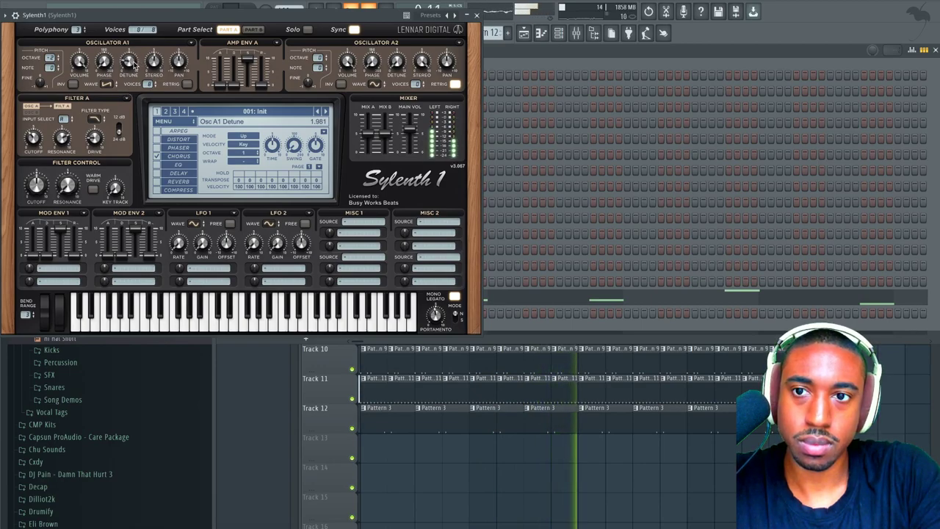
pyautogui.click(107, 84)
pyautogui.click(128, 112)
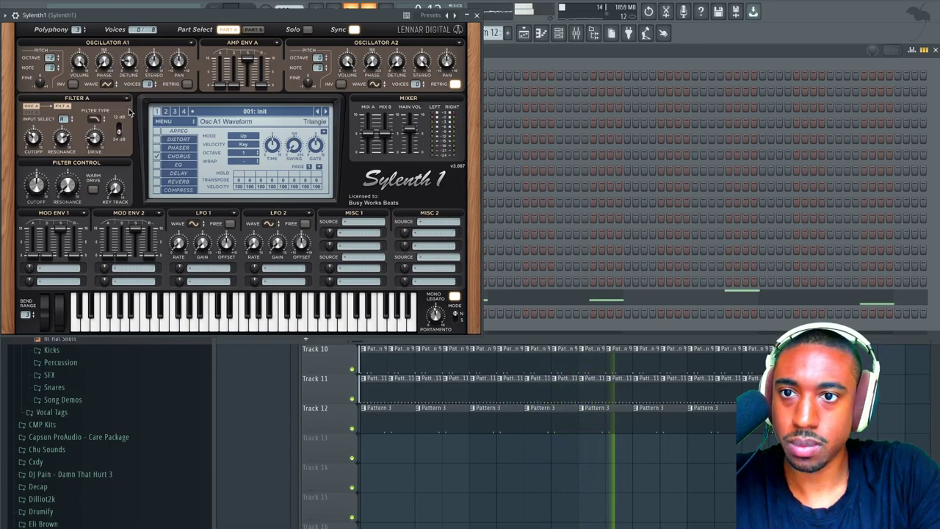
pyautogui.moveTo(55, 59); pyautogui.dragTo(53, 47)
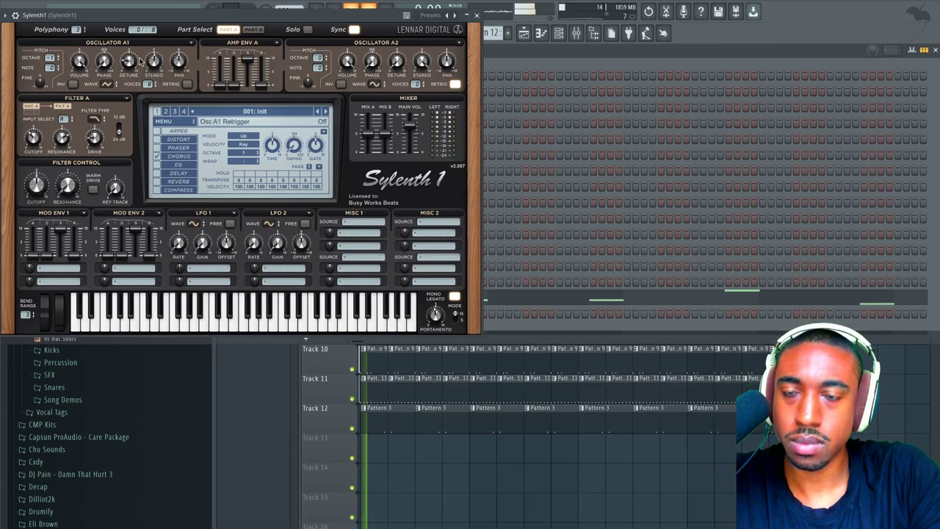
pyautogui.click(477, 15)
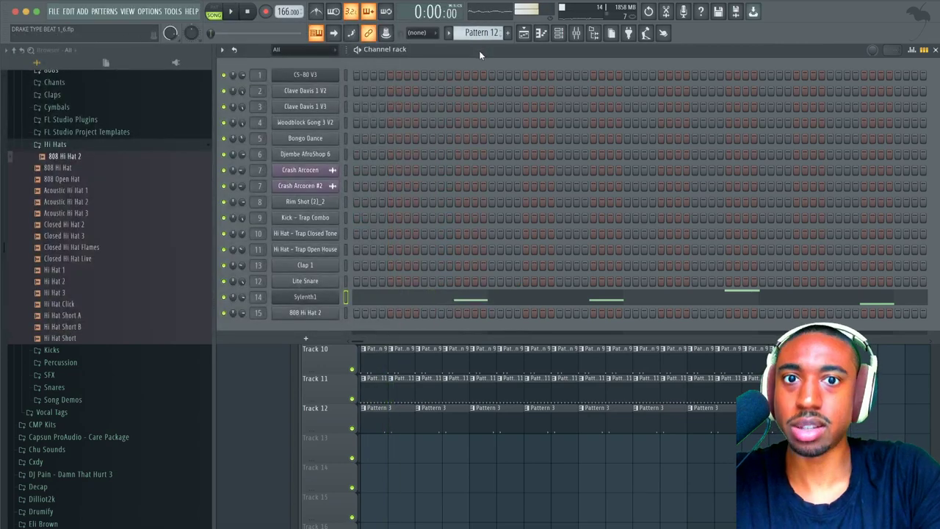
# Step: Add a short A#3 note in bar 1, before the first F4, to Pattern 12's Sylenth1 part
pyautogui.press('space')
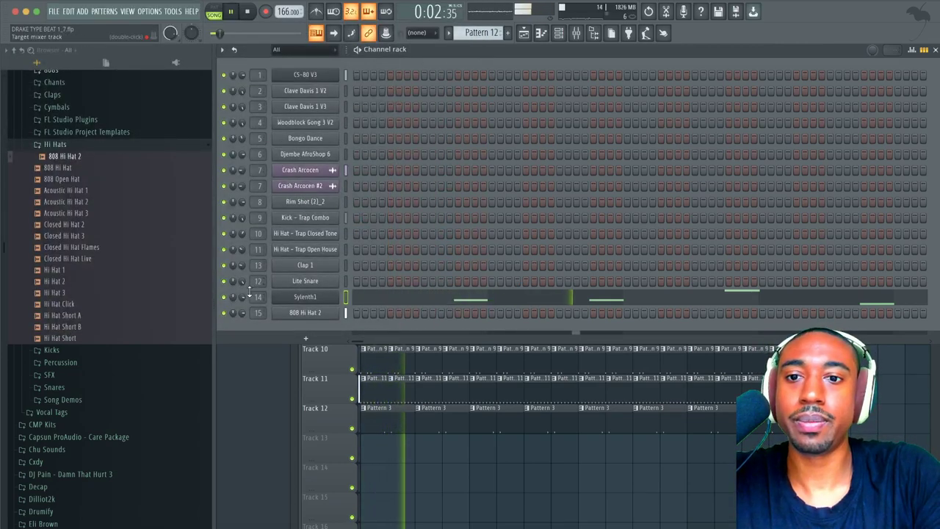
pyautogui.click(376, 299)
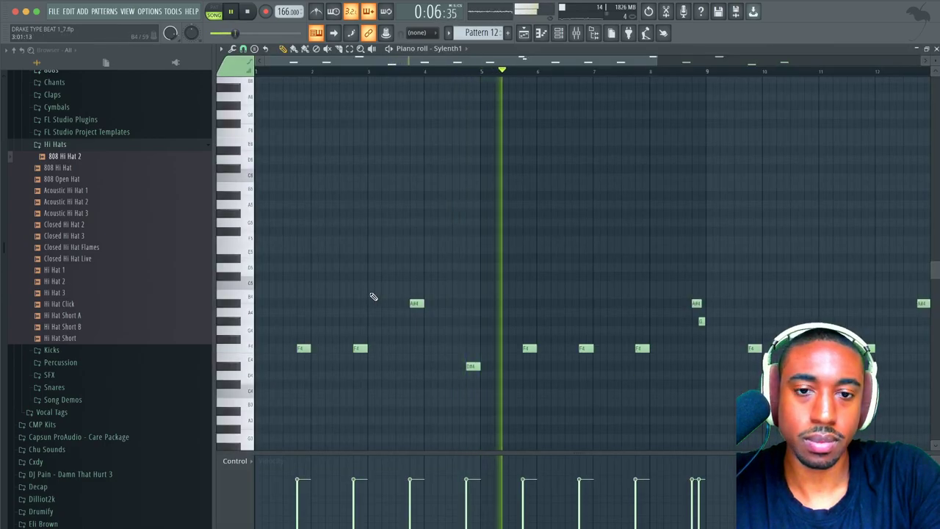
pyautogui.press('space')
pyautogui.scroll(-7, 374, 300)
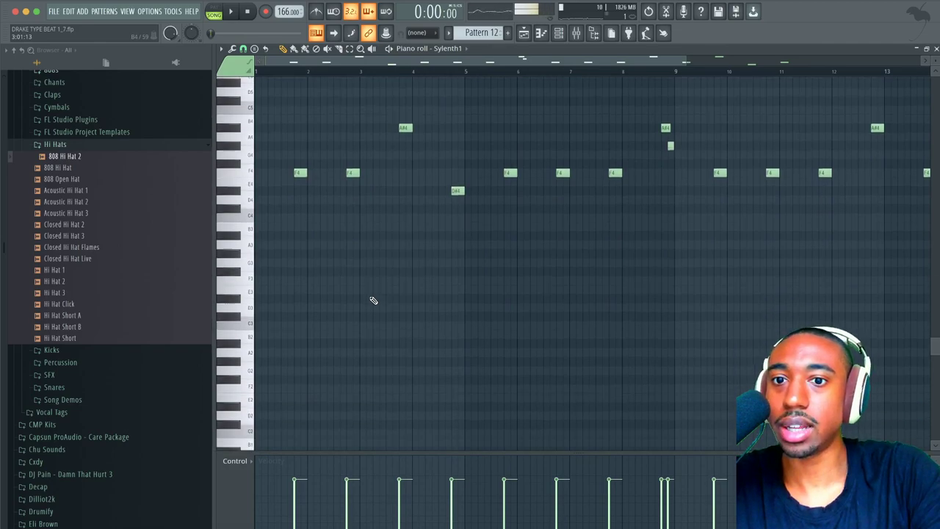
pyautogui.scroll(1, 308, 196)
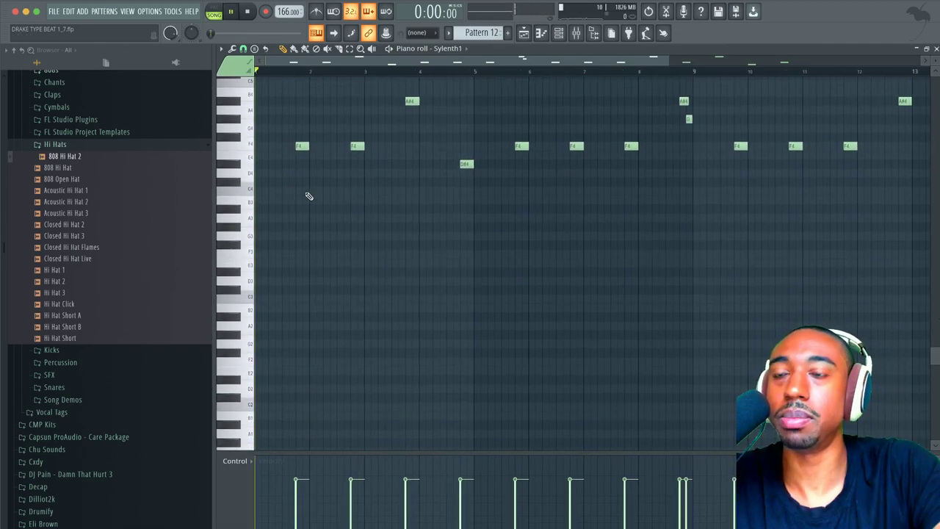
pyautogui.click(278, 217)
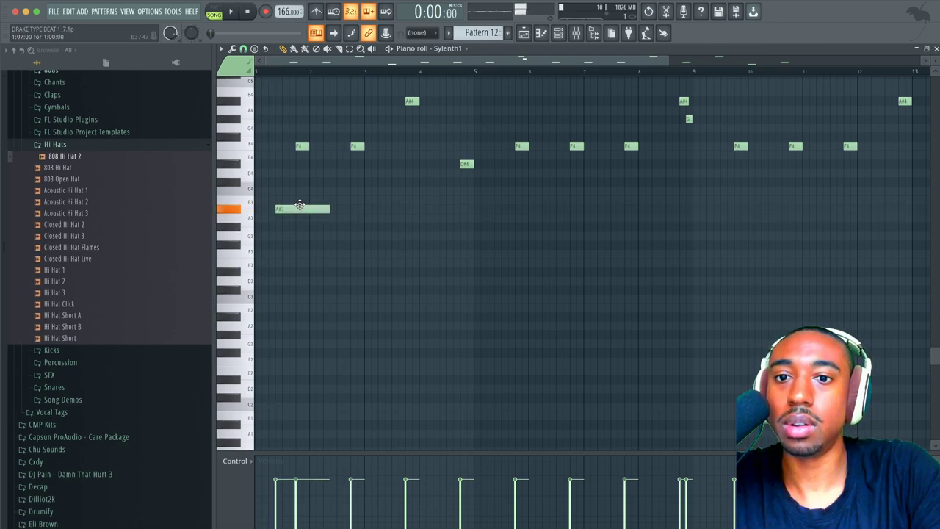
pyautogui.press('space')
pyautogui.moveTo(323, 207); pyautogui.dragTo(282, 208)
pyautogui.press('space')
pyautogui.scroll(5, 287, 208)
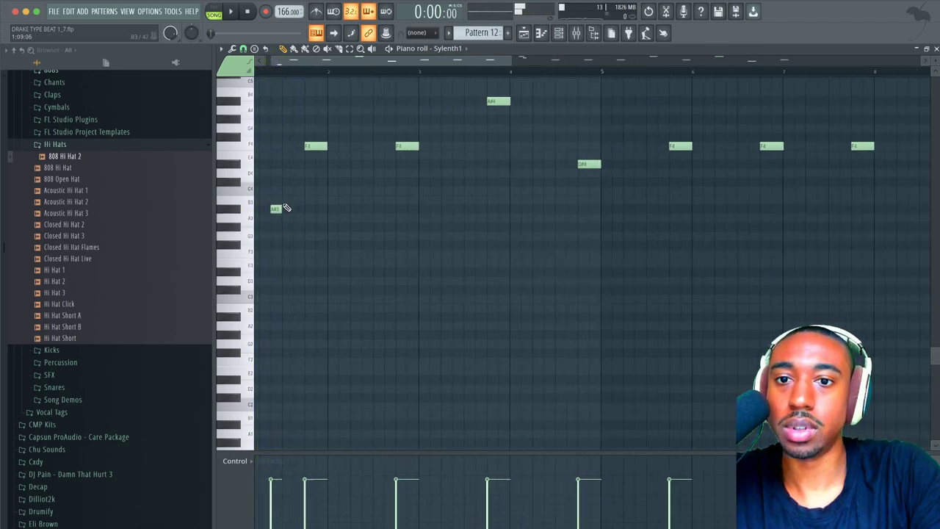
# Step: Place very short A#3 notes in bars 1, 2 and 3 of Sylenth1's part in Pattern 12
pyautogui.hscroll(-3, 287, 208)
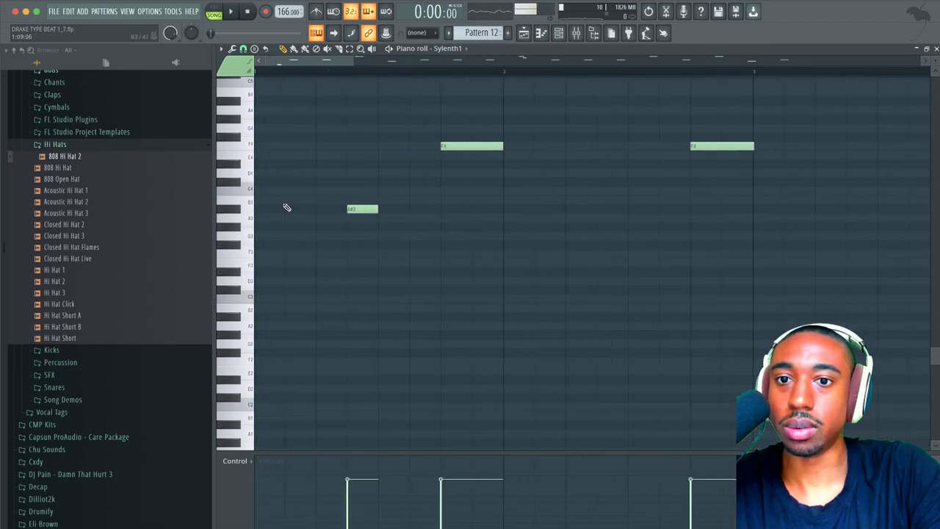
pyautogui.scroll(-2, 356, 209)
pyautogui.press('space')
pyautogui.click(371, 209)
pyautogui.scroll(-2, 374, 209)
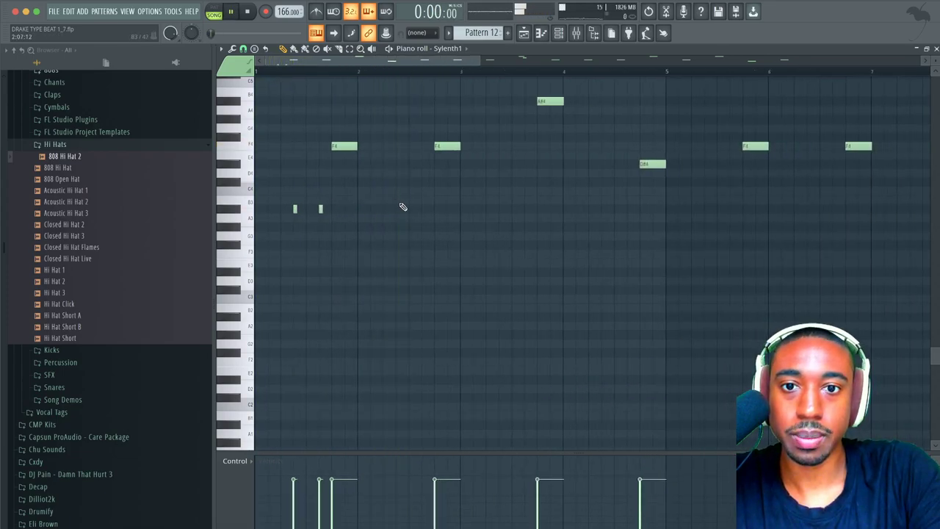
pyautogui.click(396, 209)
pyautogui.rightClick(295, 210)
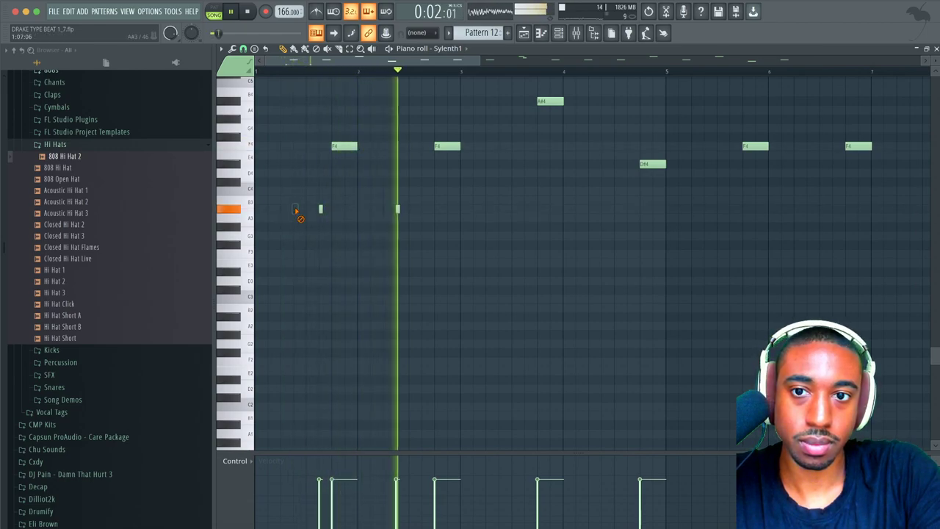
pyautogui.click(501, 208)
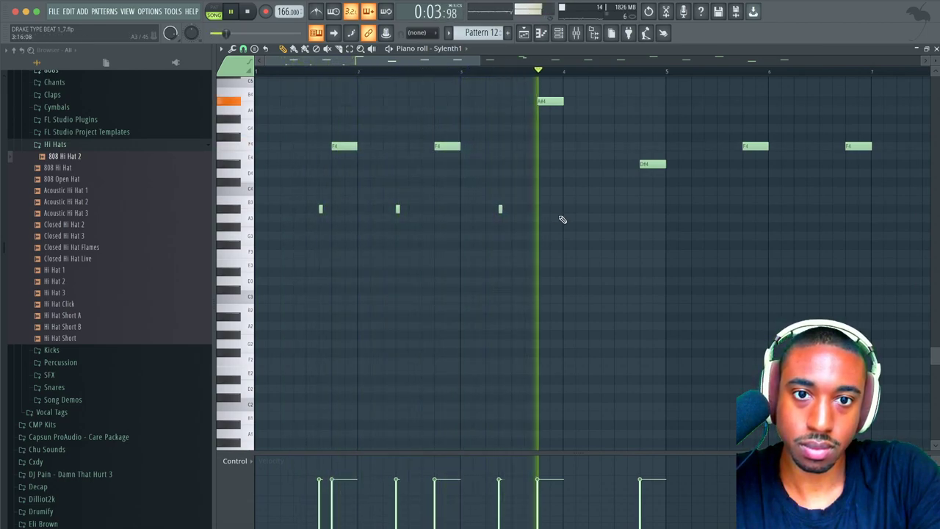
# Step: Add a very short A#3 note in bar 4 and move the bar 1 A#3 note earlier in its bar
pyautogui.hscroll(2, 562, 218)
pyautogui.click(552, 211)
pyautogui.click(539, 209)
pyautogui.rightClick(552, 209)
pyautogui.scroll(-2, 408, 213)
pyautogui.press('space')
pyautogui.press('space')
pyautogui.moveTo(302, 208); pyautogui.dragTo(284, 211)
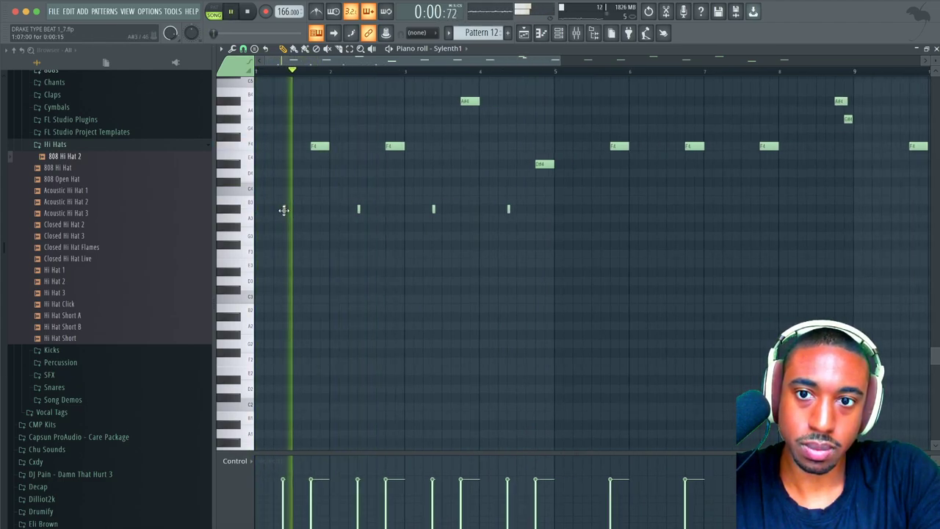
# Step: Add very short A#3 notes in bars 5 and 6, each ahead of the F4 note
pyautogui.click(583, 210)
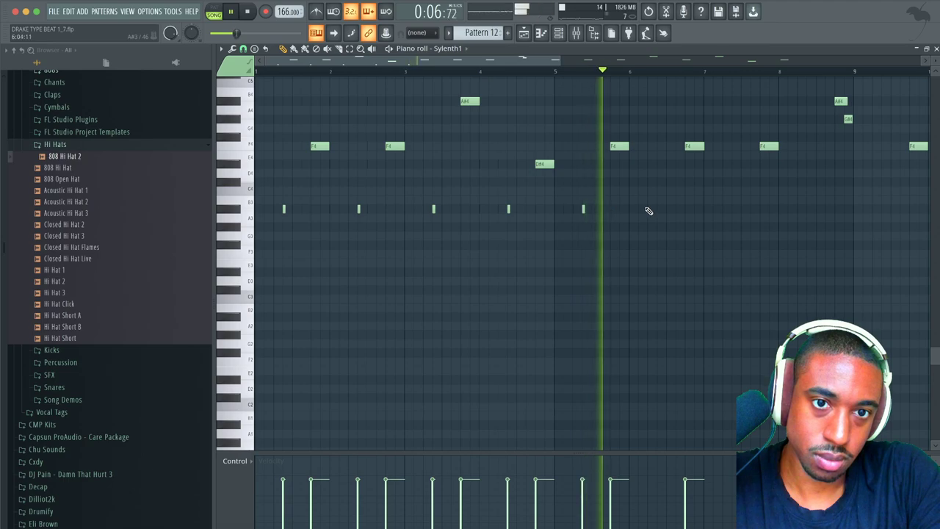
pyautogui.click(667, 210)
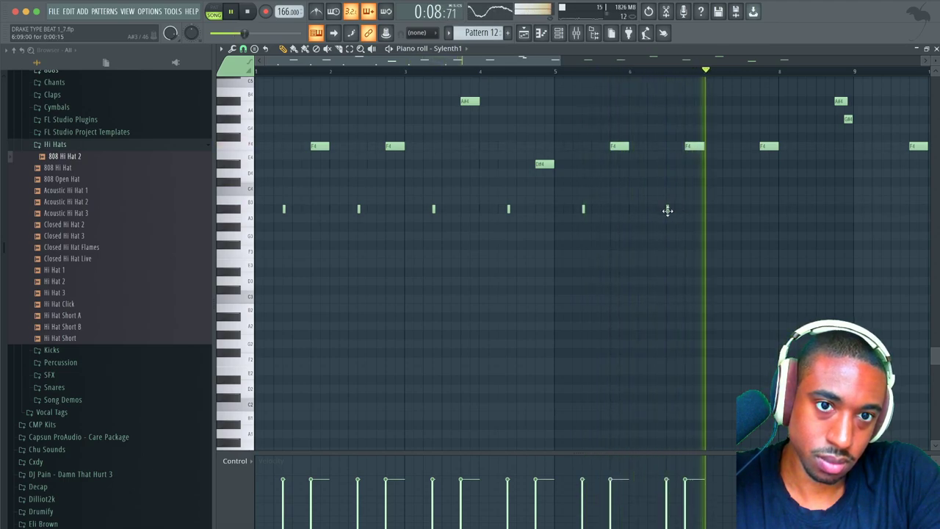
pyautogui.click(658, 209)
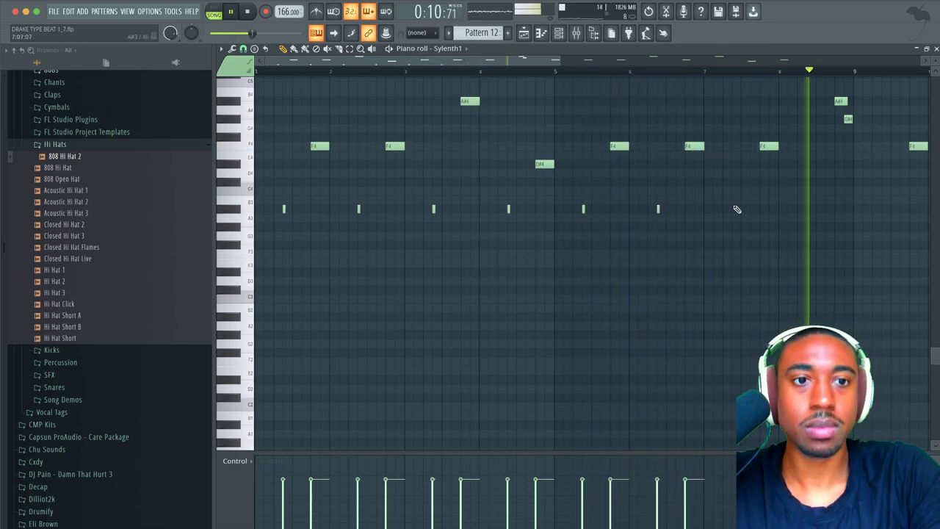
# Step: Add a rising run of short A#4, C#5 and D5 notes at the start of bar 9
pyautogui.scroll(-1, 764, 208)
pyautogui.scroll(1, 800, 172)
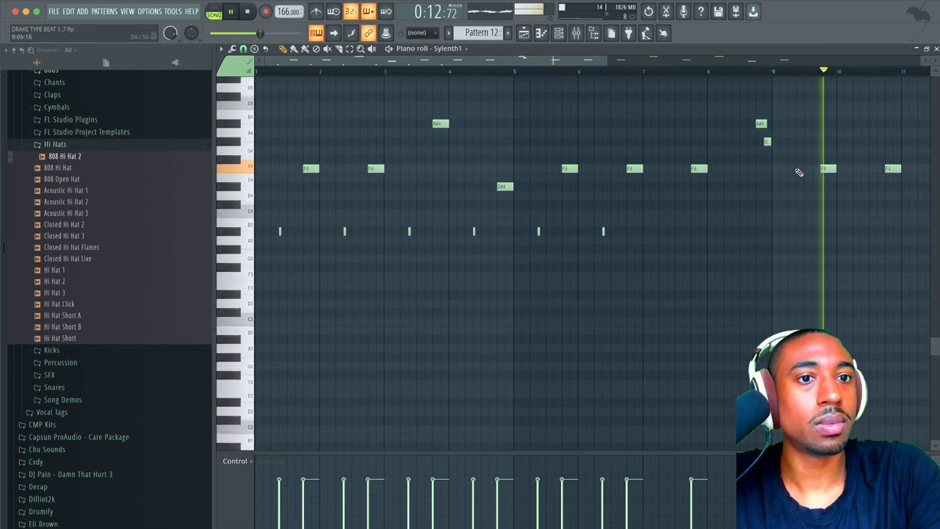
pyautogui.press('space')
pyautogui.scroll(-1, 729, 108)
pyautogui.scroll(3, 706, 103)
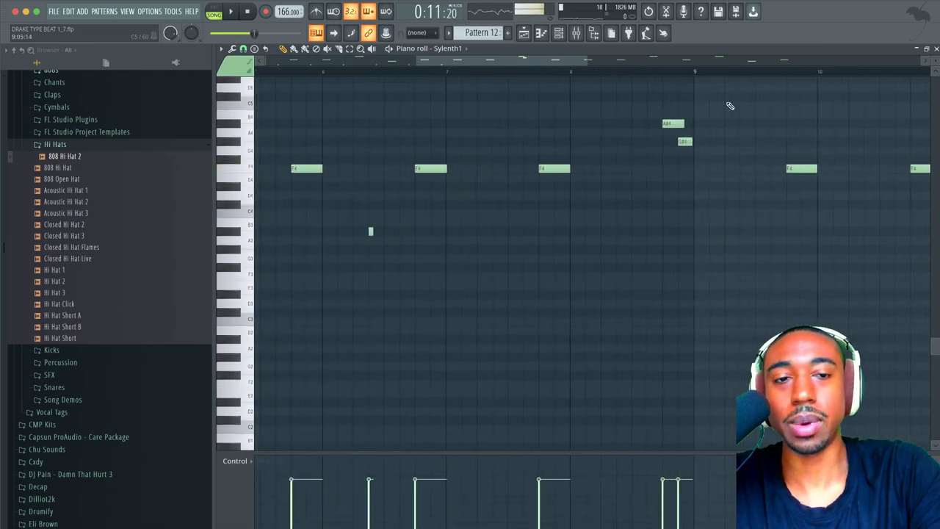
pyautogui.press('space')
pyautogui.press('space')
pyautogui.hscroll(4, 694, 171)
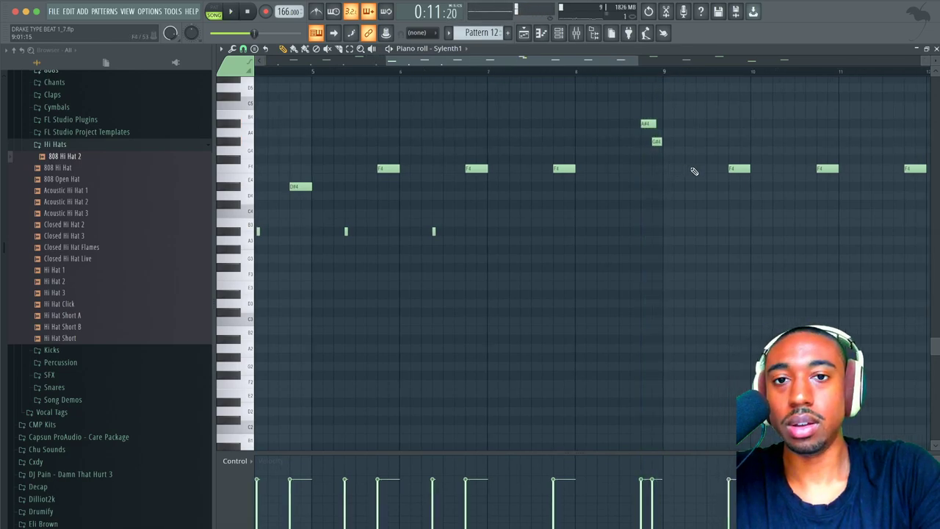
pyautogui.scroll(3, 602, 161)
pyautogui.hscroll(2, 602, 161)
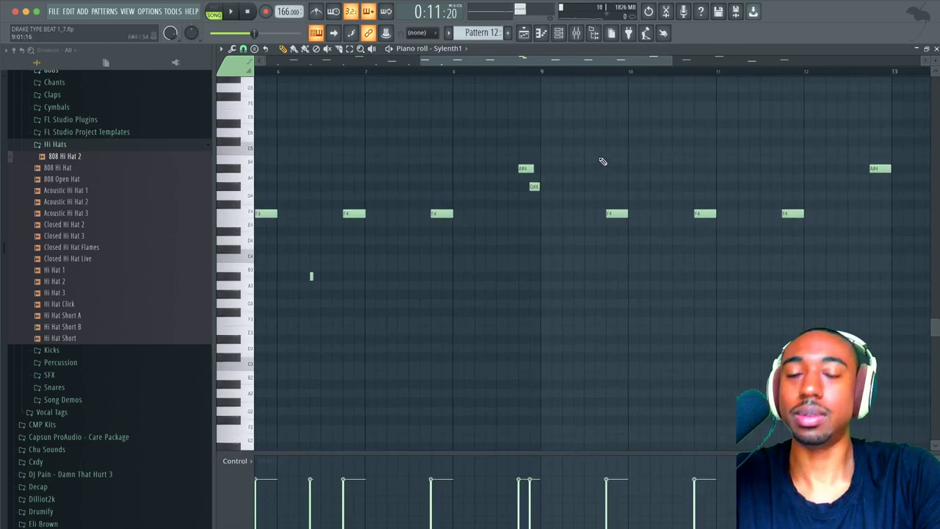
pyautogui.press('space')
pyautogui.press('space')
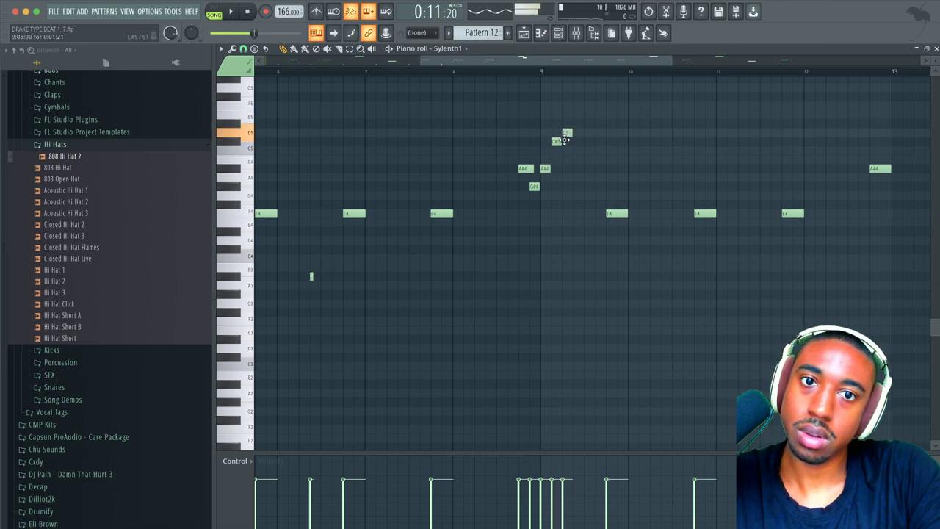
# Step: Change the D5 in the bar 9 run to D#5 and extend the run with a short F5
pyautogui.hscroll(2, 566, 123)
pyautogui.scroll(2, 566, 122)
pyautogui.press('space')
pyautogui.press('space')
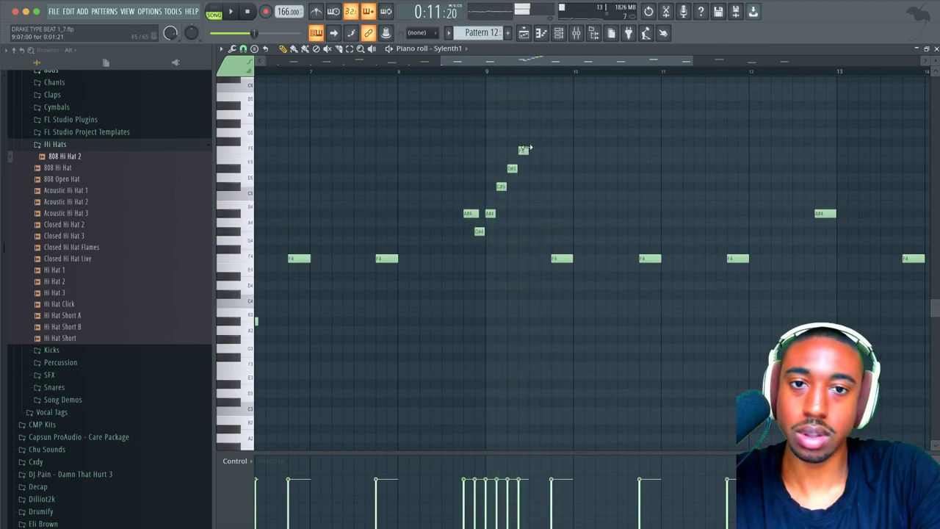
# Step: Try the four-note run in bar 9 one octave higher, from A#5 to F6
pyautogui.moveTo(508, 182); pyautogui.dragTo(486, 215)
pyautogui.hotkey('ctrl', 'Up')
pyautogui.press('space')
pyautogui.scroll(1, 511, 200)
pyautogui.press('space')
pyautogui.scroll(1, 514, 203)
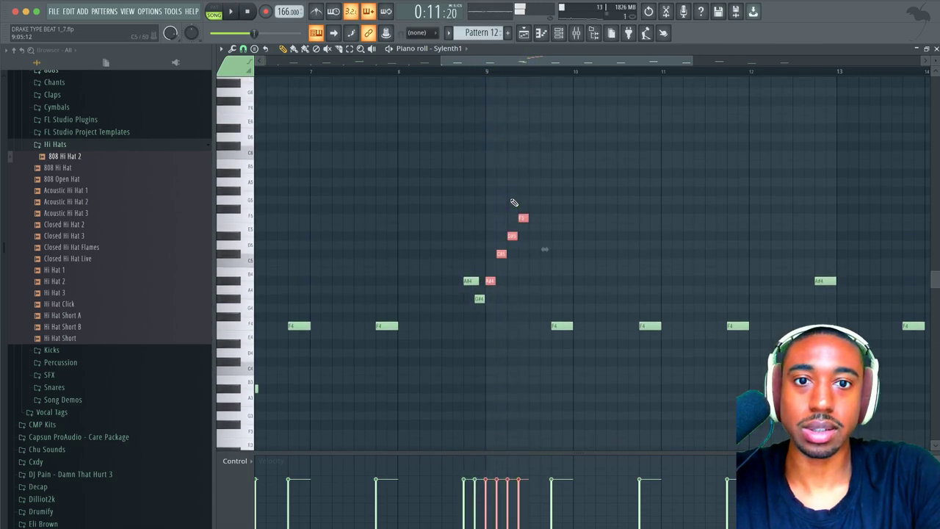
pyautogui.hotkey('ctrl', 'Up')
pyautogui.press('space')
pyautogui.press('space')
pyautogui.rightClick(509, 188)
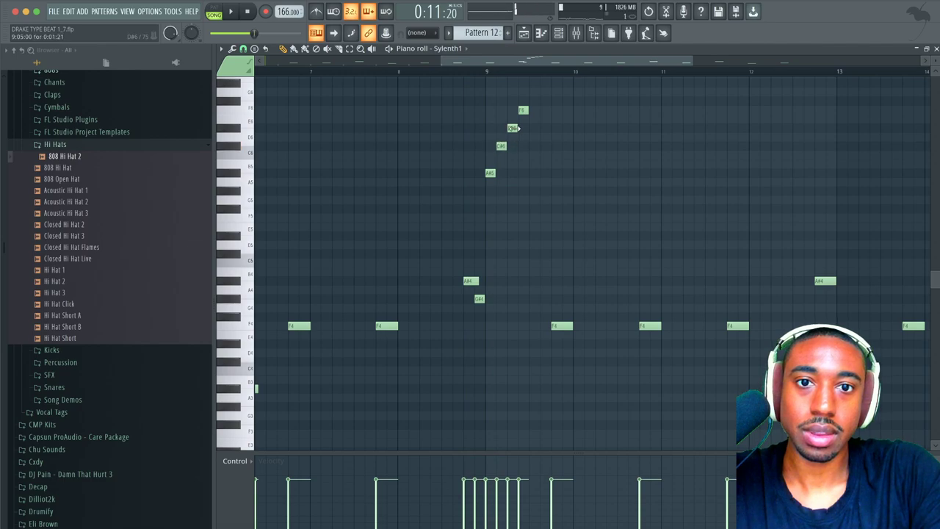
# Step: Transpose the four-note run in bar 9 down two octaves to A#3, C#4, D#4 and F4
pyautogui.moveTo(525, 97); pyautogui.dragTo(481, 172)
pyautogui.hotkey('ctrl', 'Down')
pyautogui.press('space')
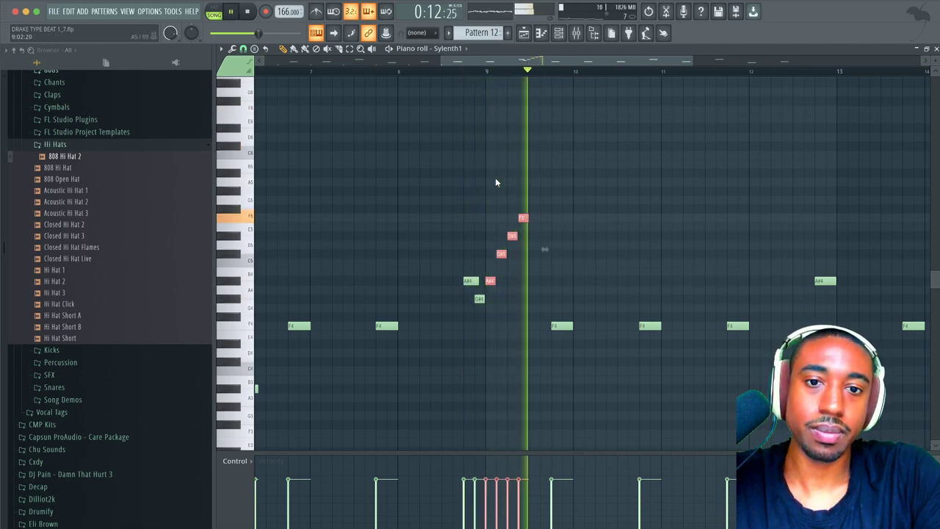
pyautogui.hotkey('ctrl', 'Down')
pyautogui.rightClick(535, 280)
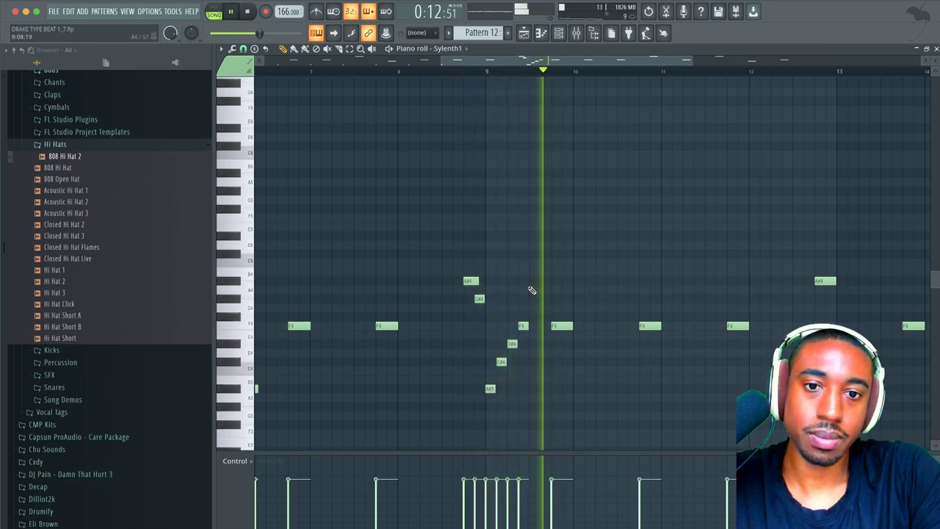
# Step: Delete the D#4 and F4 notes from the run in bar 9, and save the project
pyautogui.press('space')
pyautogui.press('space')
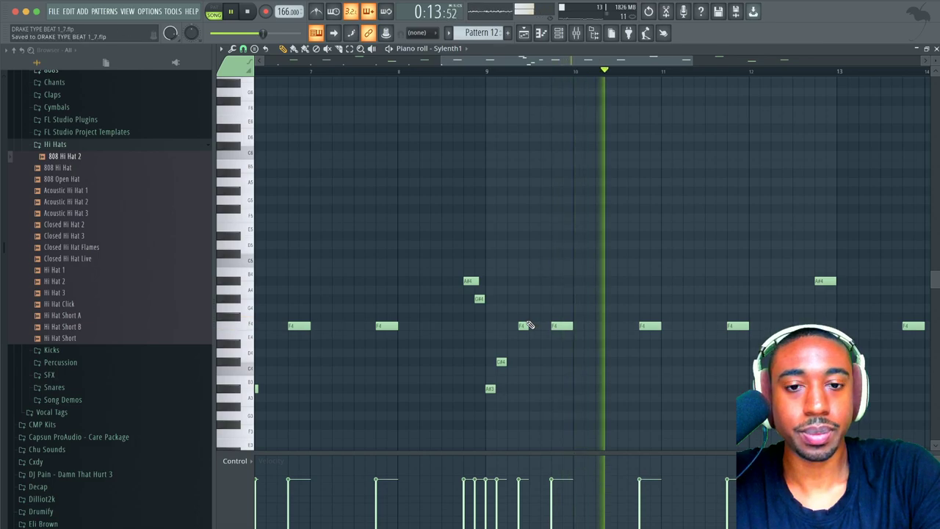
pyautogui.scroll(-3, 530, 325)
pyautogui.scroll(-2, 529, 321)
pyautogui.press('space')
pyautogui.press('space')
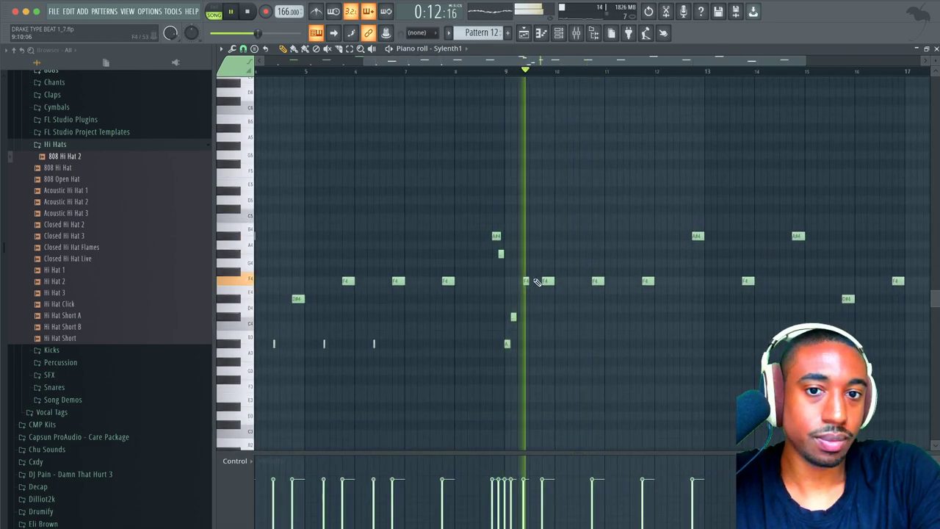
pyautogui.rightClick(526, 281)
pyautogui.press('space')
pyautogui.press('space')
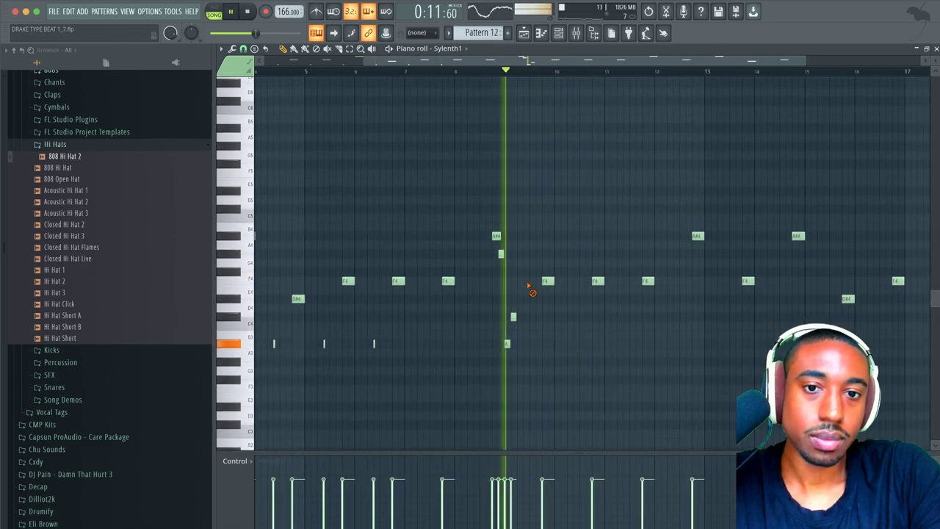
# Step: Open the CS-80 V3 channel and set Bright Electric GT's Brightness to 0.033 and Mix Osc1 Osc2 to 1.00
pyautogui.click(937, 55)
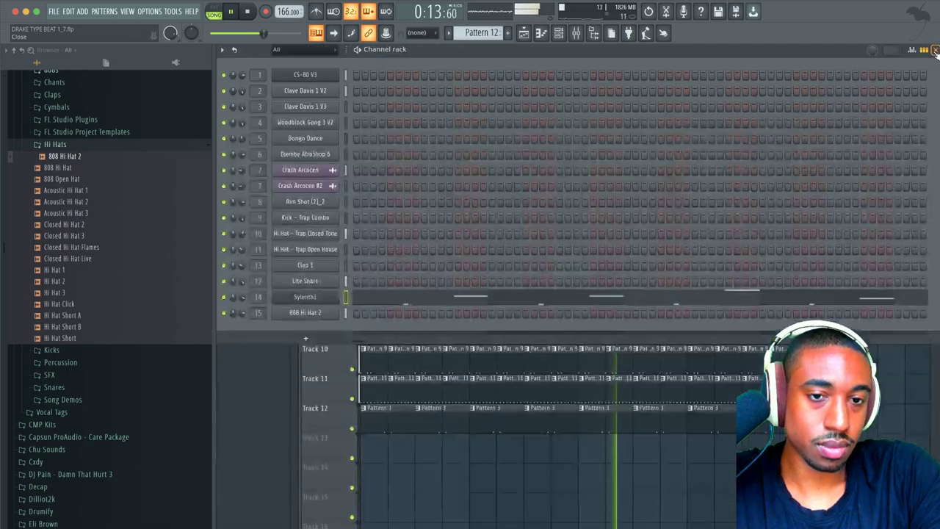
pyautogui.press('F5')
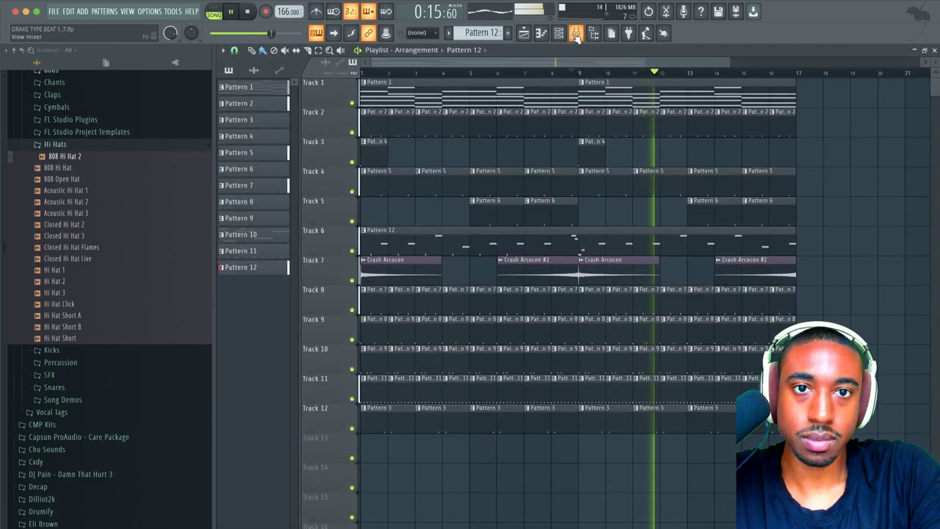
pyautogui.press('F6')
pyautogui.click(326, 77)
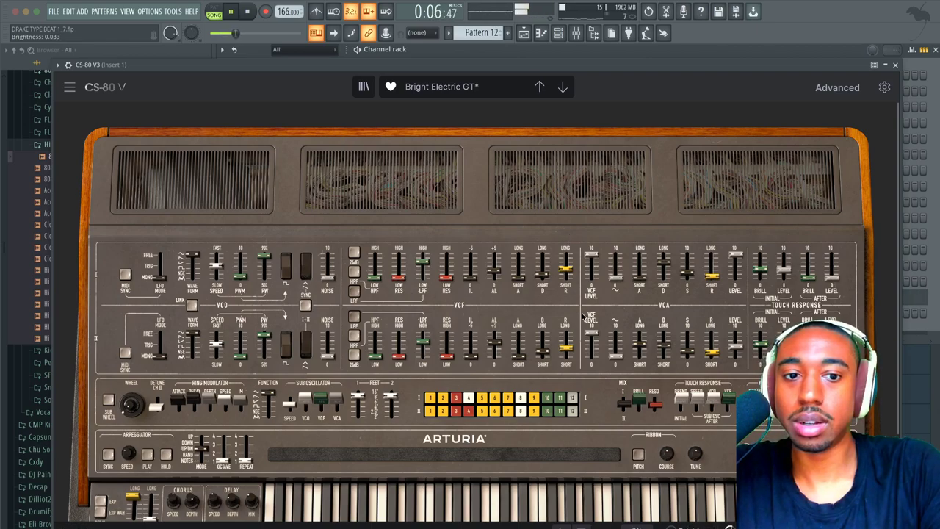
pyautogui.moveTo(656, 403); pyautogui.dragTo(660, 347)
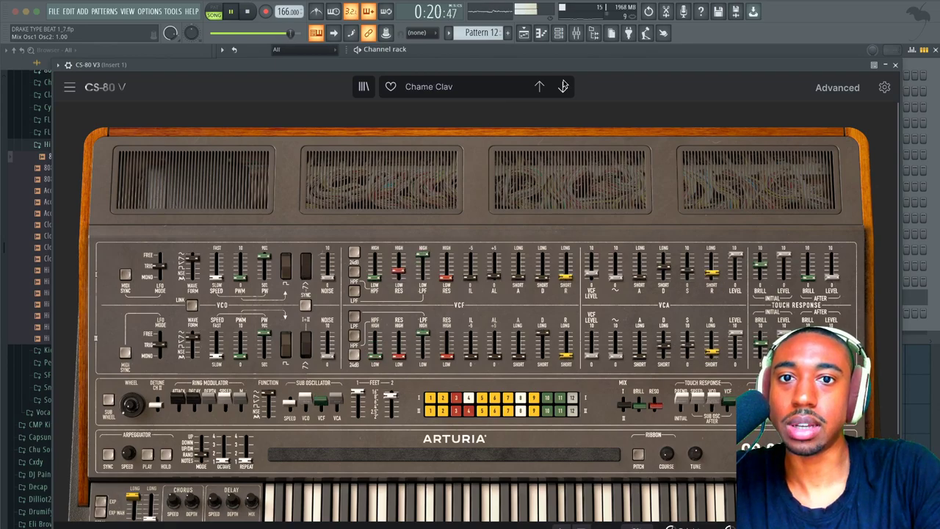
# Step: Audition CS-80 V3 presets including Clean Guitar, CP40, Deustables, Dirty Chords, DX, Fasza Synth and Icicle Canyon
pyautogui.click(563, 86)
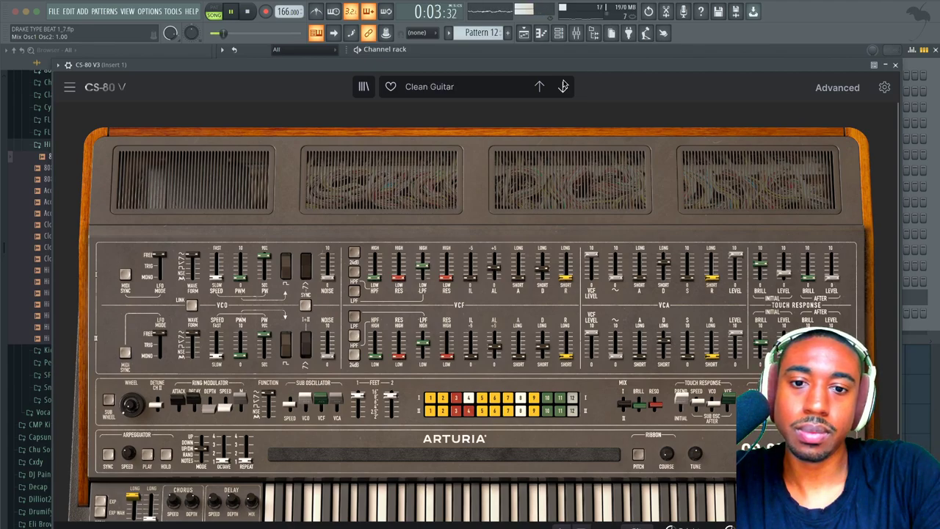
pyautogui.click(563, 86)
pyautogui.click(562, 86)
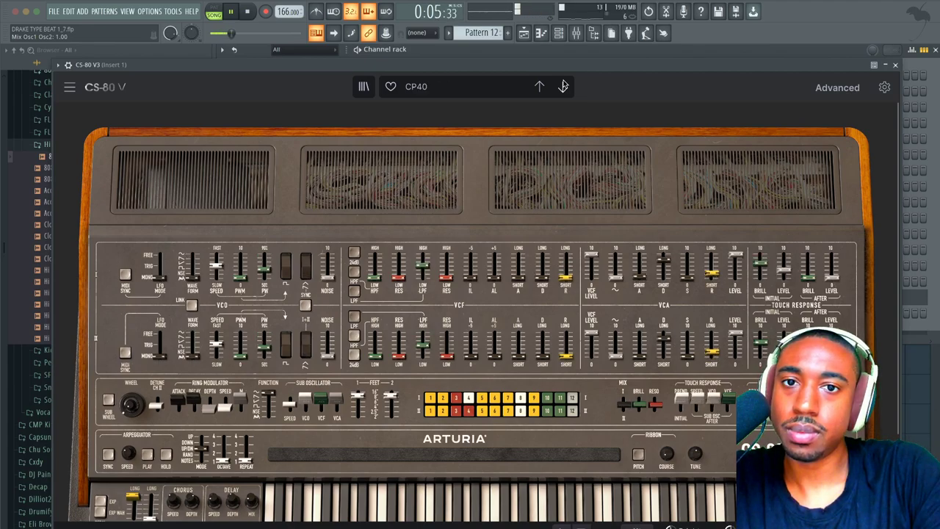
pyautogui.click(563, 86)
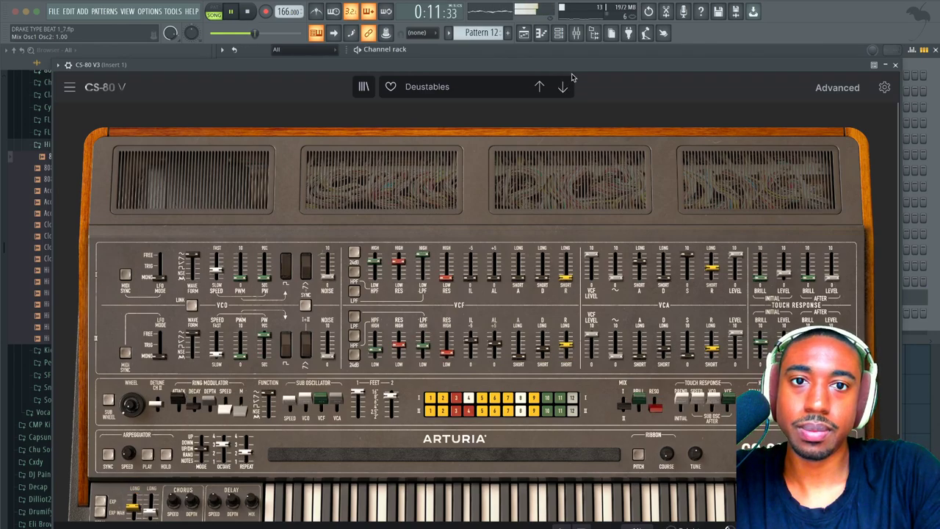
pyautogui.press('space')
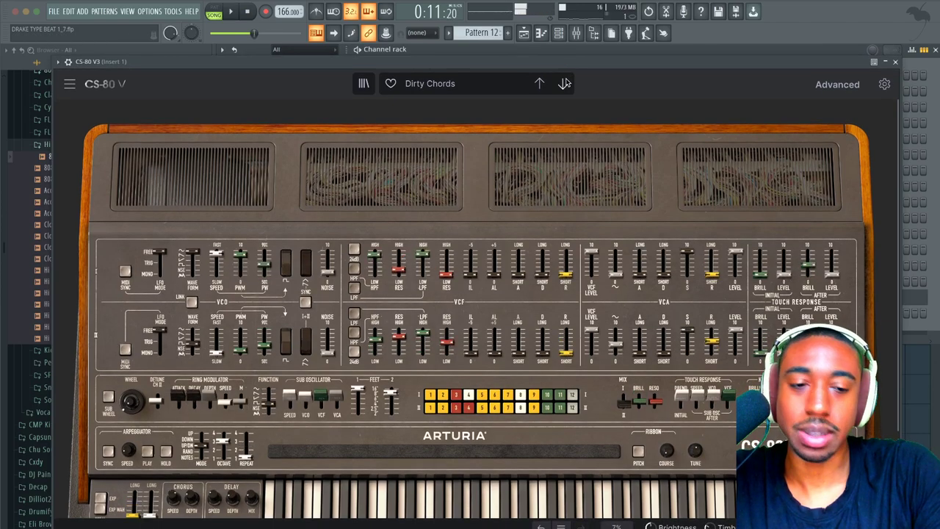
pyautogui.click(563, 85)
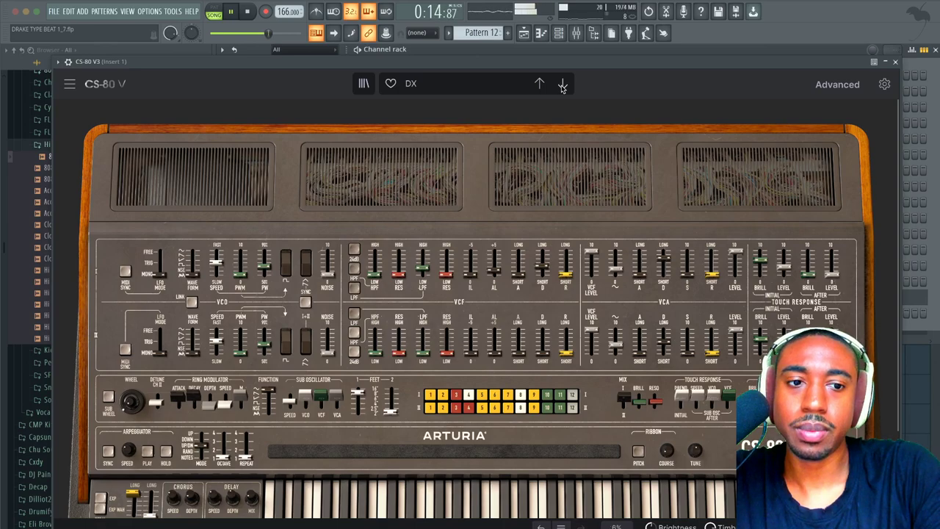
pyautogui.click(563, 85)
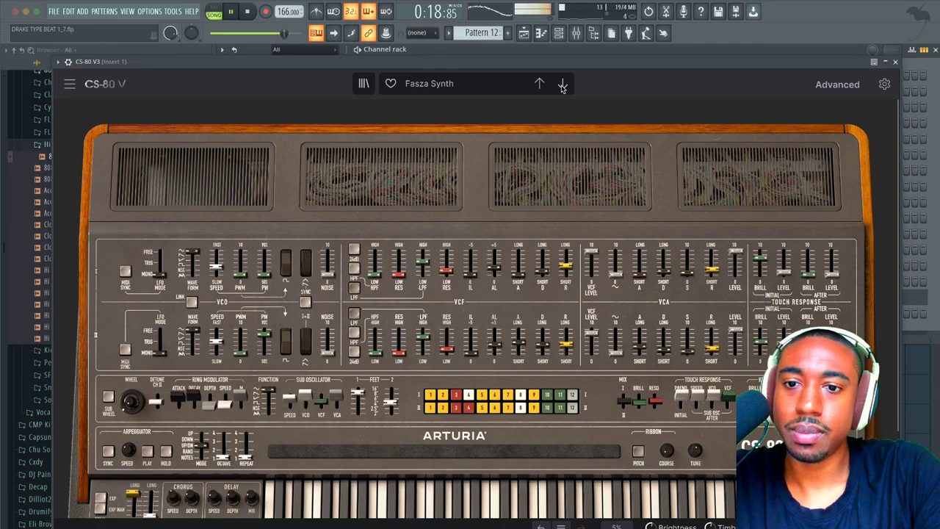
pyautogui.click(563, 85)
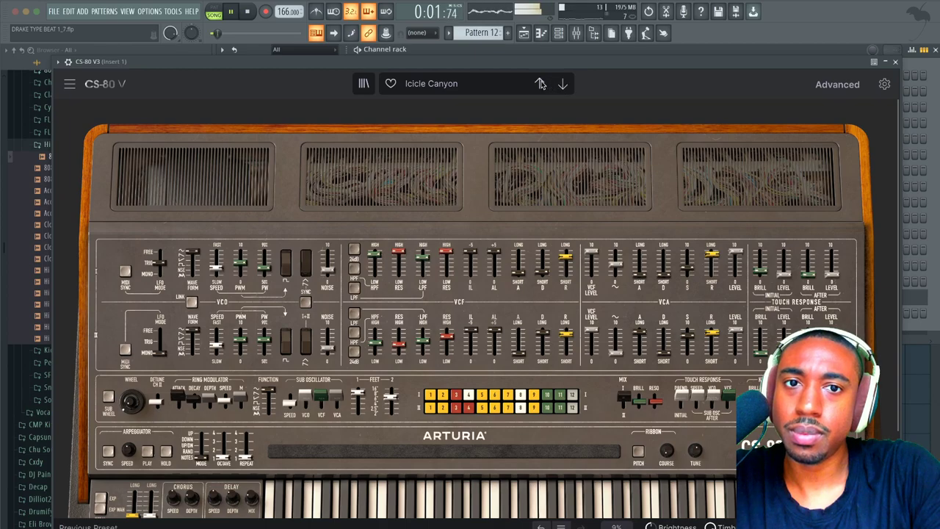
# Step: Return CS-80 V3 to the Bright Electric GT preset and go back to the playlist
pyautogui.click(541, 84)
pyautogui.click(541, 84)
pyautogui.click(541, 84)
pyautogui.click(541, 84)
pyautogui.click(541, 84)
pyautogui.click(540, 84)
pyautogui.click(540, 84)
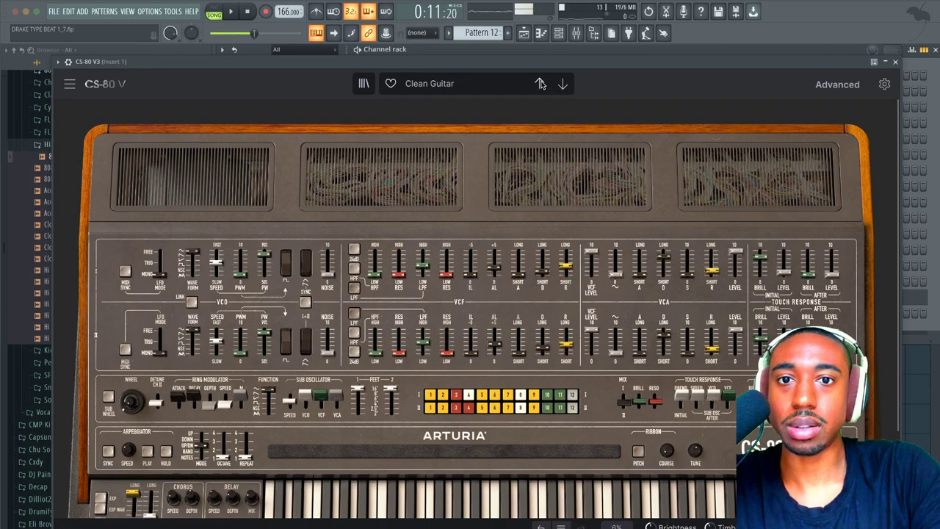
pyautogui.click(541, 84)
pyautogui.click(541, 84)
pyautogui.click(540, 84)
pyautogui.click(540, 84)
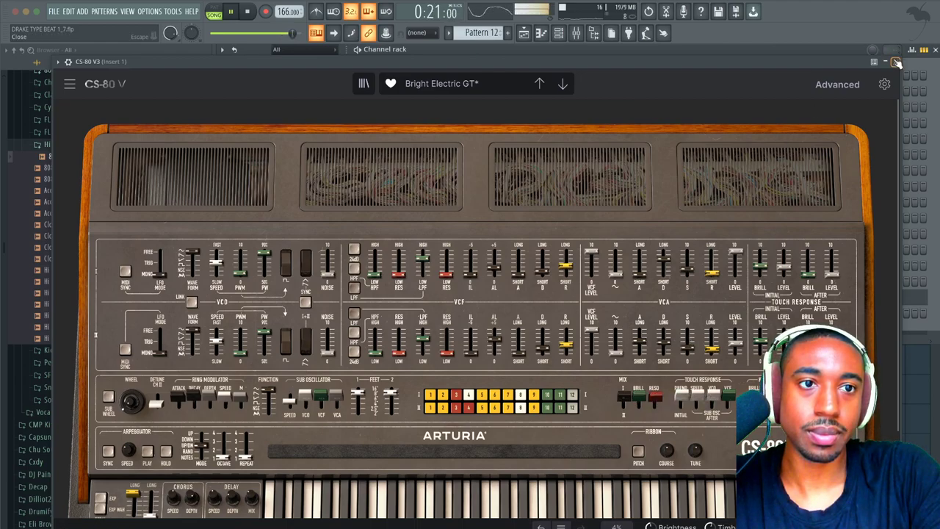
pyautogui.click(897, 63)
pyautogui.press('F6')
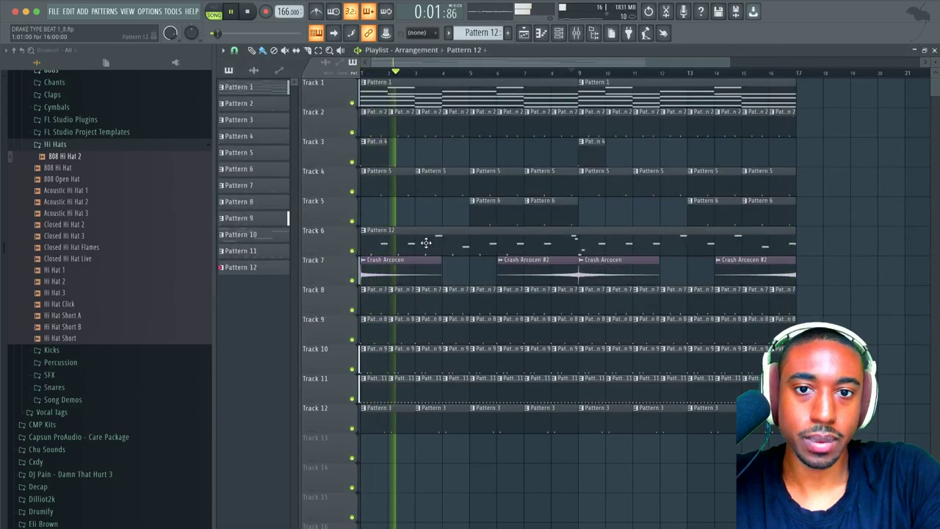
# Step: Lower the velocity of the six short low notes in bars 1 to 6 of Pattern 12's Sylenth1 melody
pyautogui.press('space')
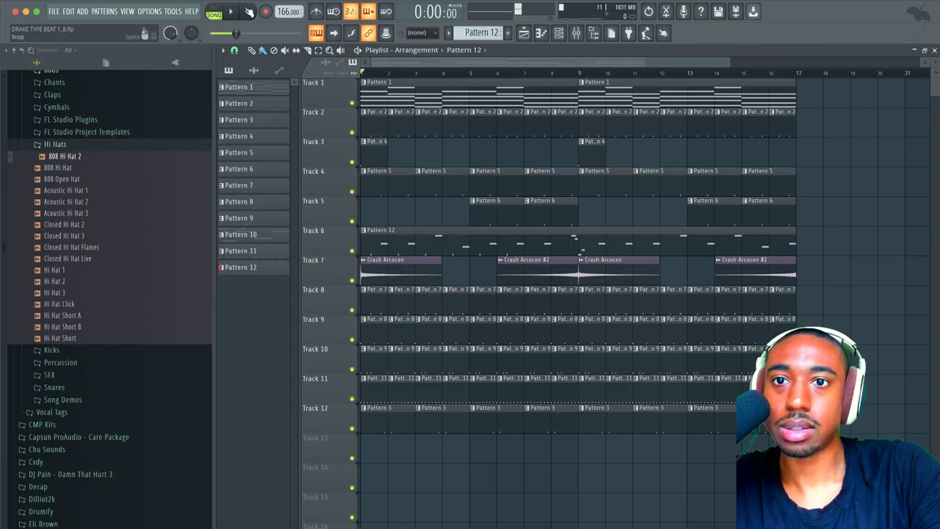
pyautogui.press('space')
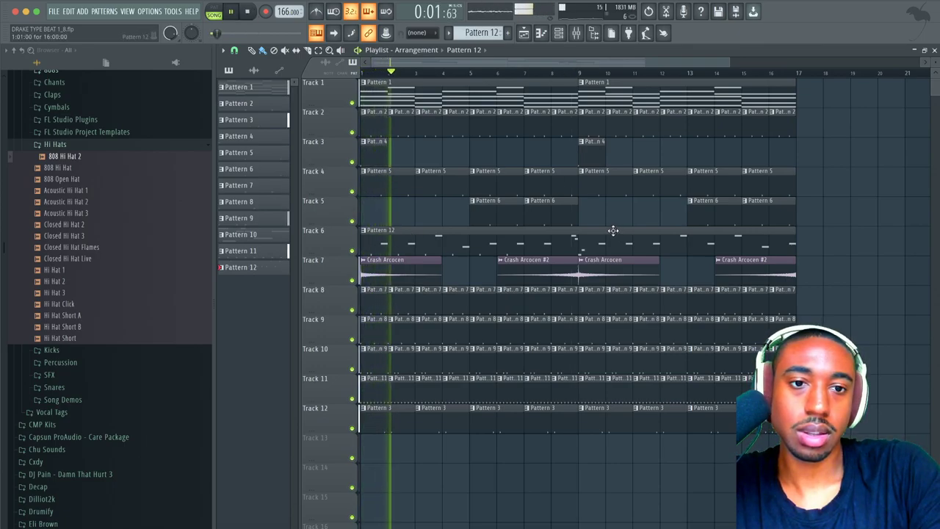
pyautogui.doubleClick(496, 243)
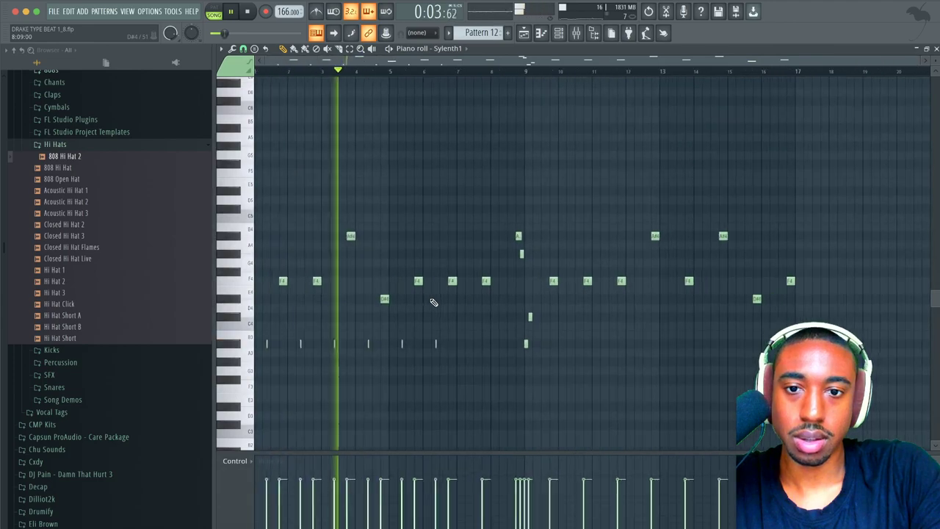
pyautogui.moveTo(467, 356); pyautogui.dragTo(256, 325)
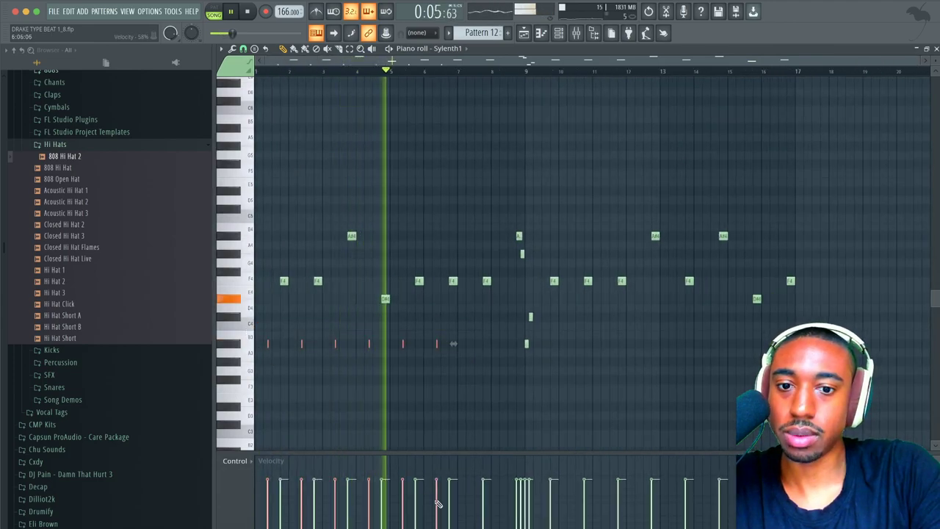
pyautogui.moveTo(448, 507); pyautogui.dragTo(266, 507)
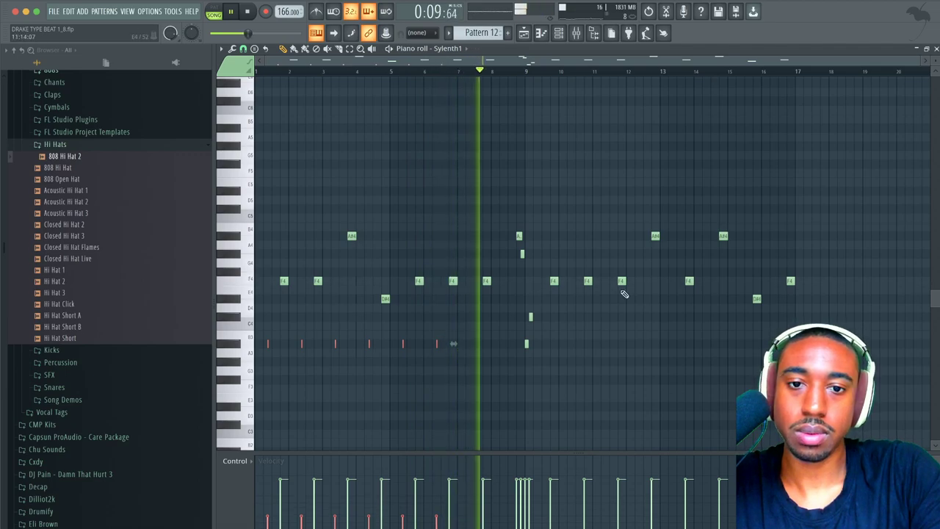
pyautogui.click(936, 49)
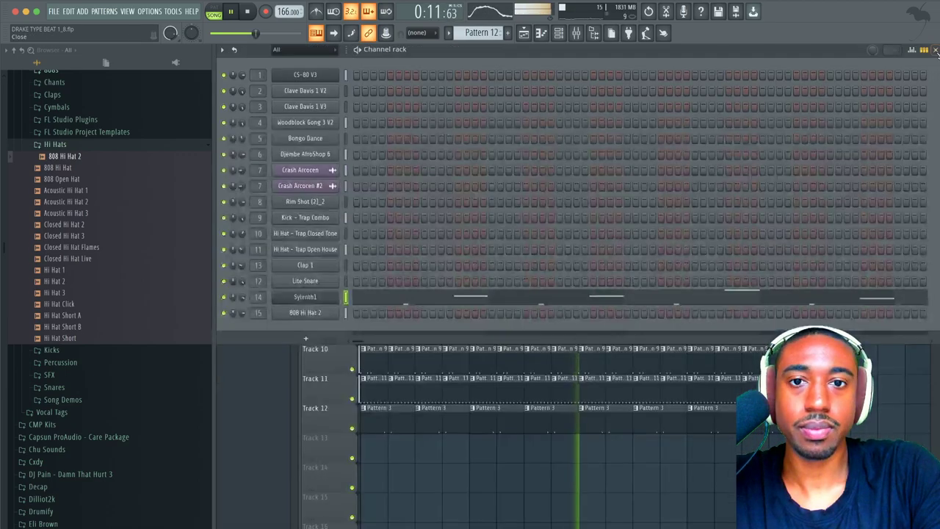
# Step: Route Velocity to Volume A in Sylenth1's Misc 1 modulation section
pyautogui.click(327, 297)
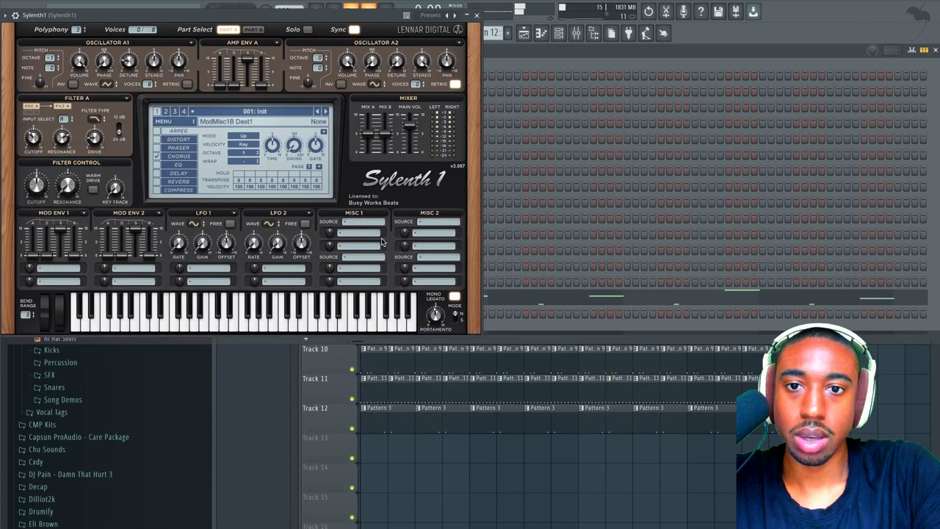
pyautogui.click(364, 221)
pyautogui.click(356, 240)
pyautogui.click(350, 233)
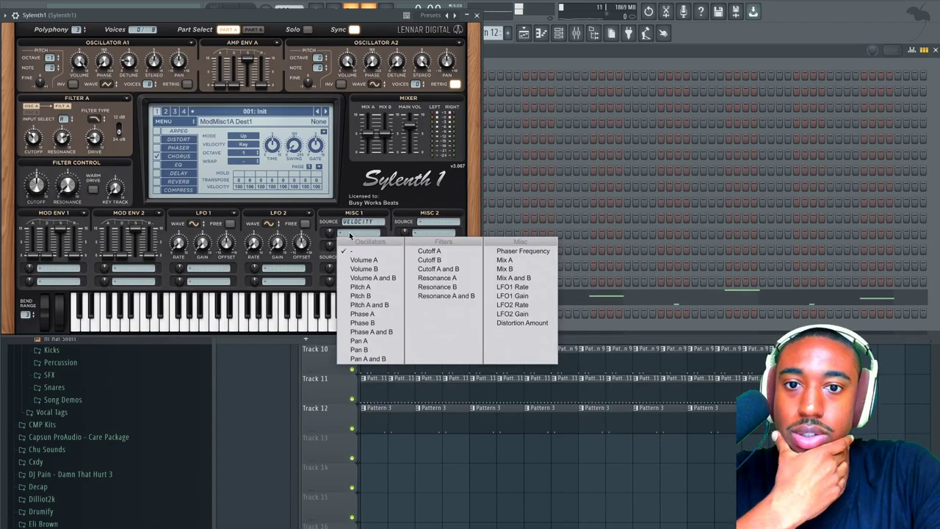
pyautogui.click(360, 262)
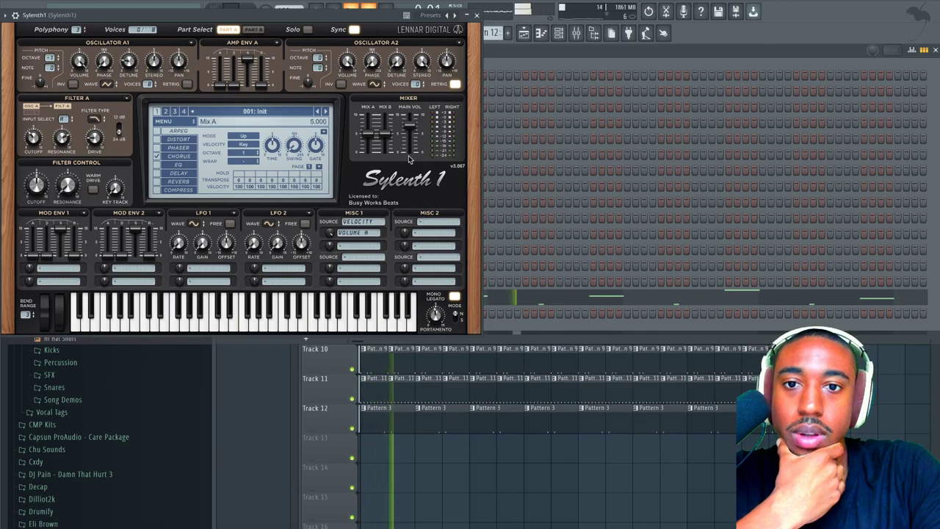
pyautogui.click(477, 15)
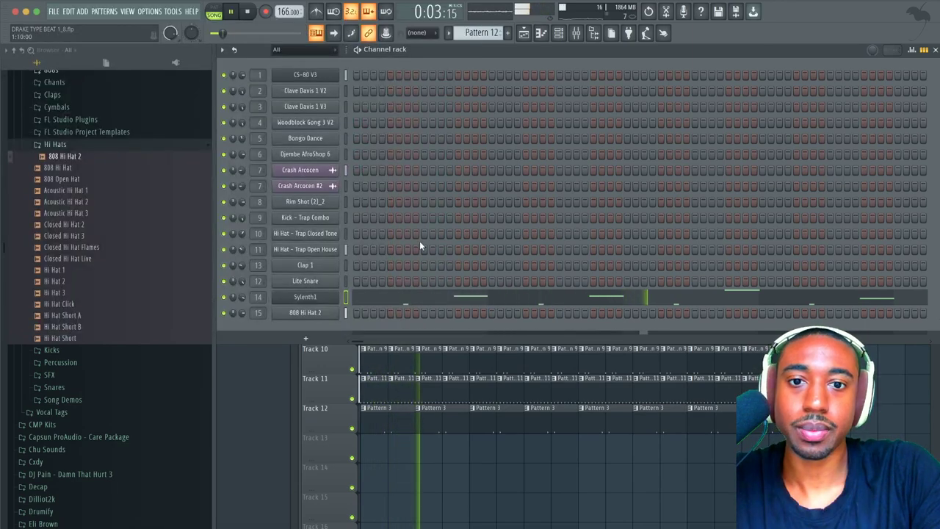
# Step: Set Sylenth1's Main Volume to 5.267 and replay the beat from the start
pyautogui.click(417, 298)
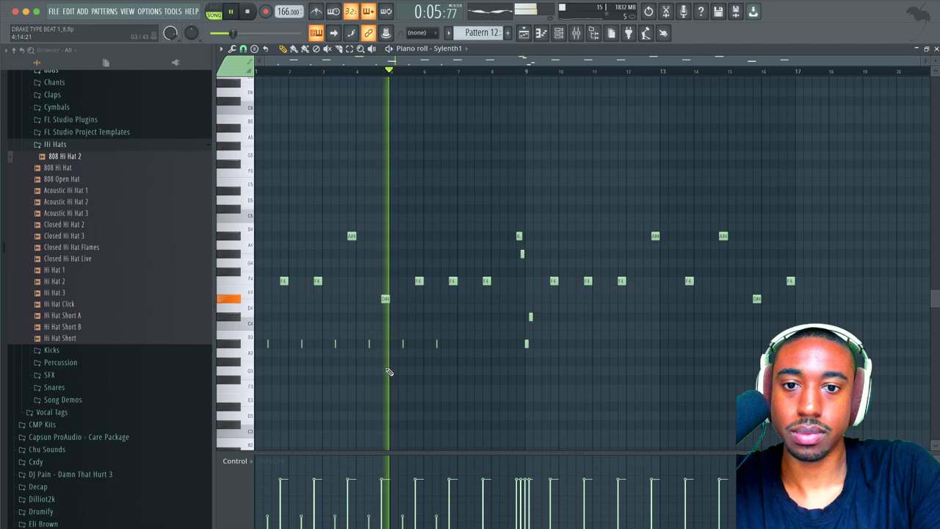
pyautogui.click(562, 31)
pyautogui.click(318, 298)
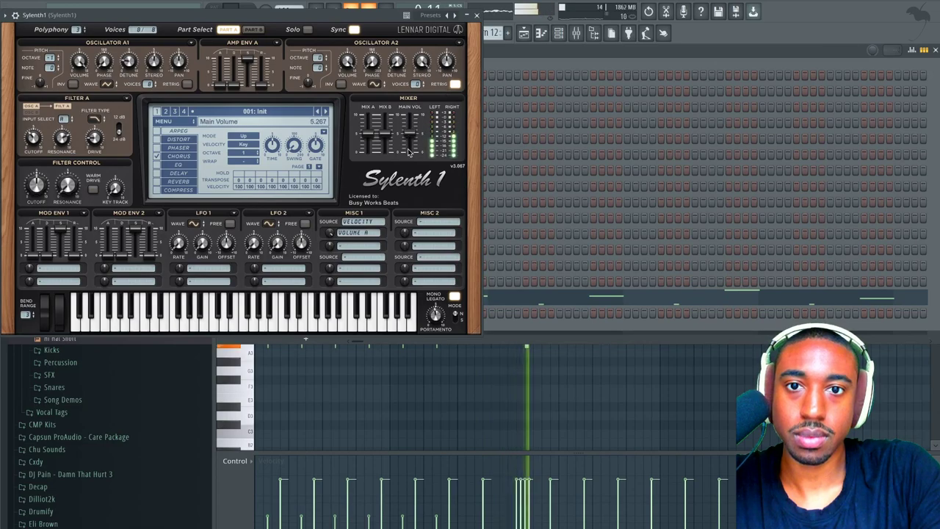
pyautogui.click(477, 15)
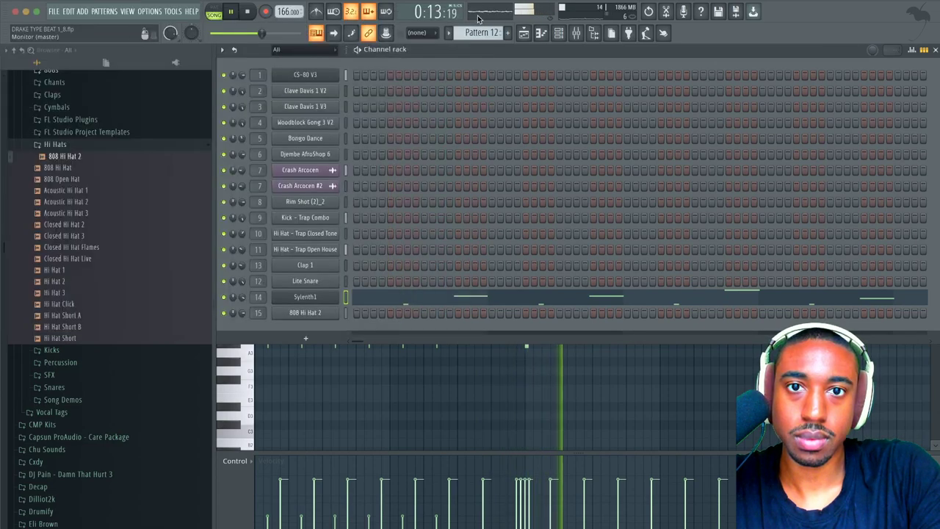
pyautogui.click(400, 379)
pyautogui.press('space')
pyautogui.press('space')
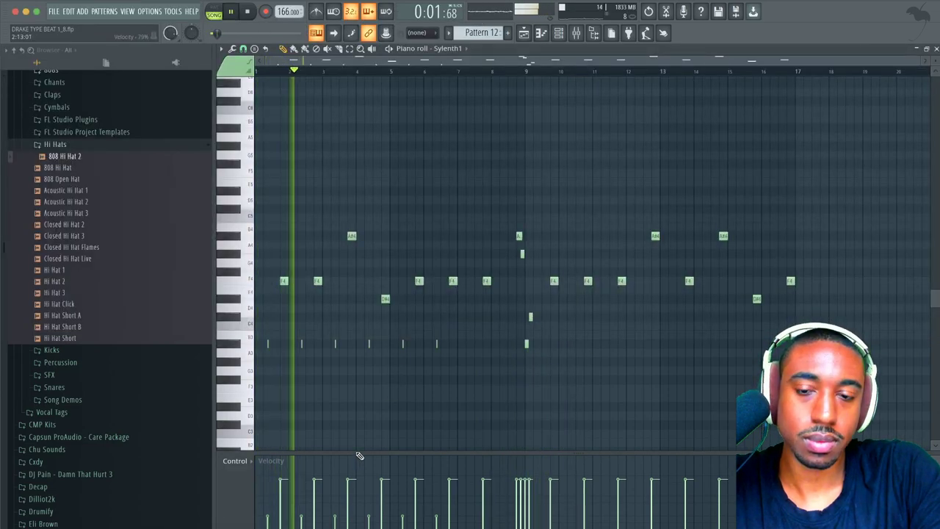
# Step: Save the project as DRAKE TYPE BEAT 1_9, and duplicate all 16 bars of playlist clips starting at bar 17
pyautogui.press('Escape')
pyautogui.press('Escape')
pyautogui.press('super+s')
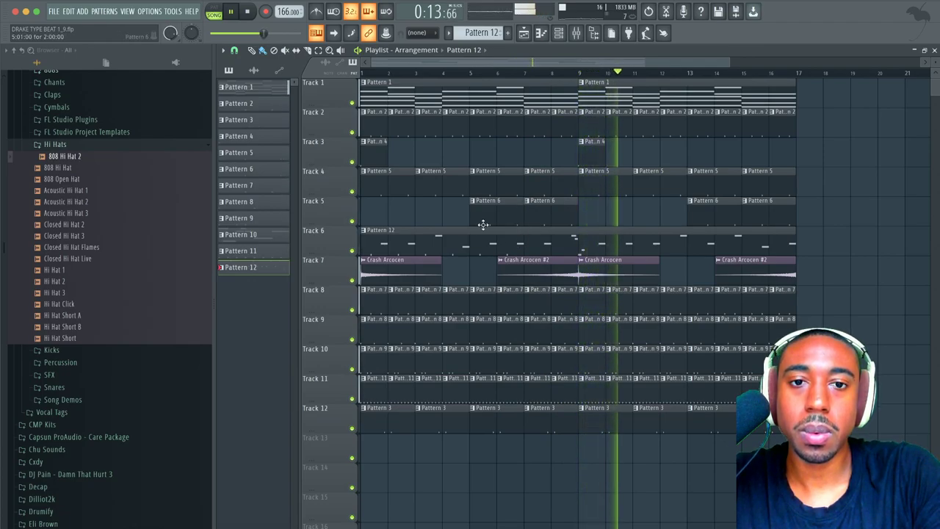
pyautogui.hotkey('ctrl', 'a')
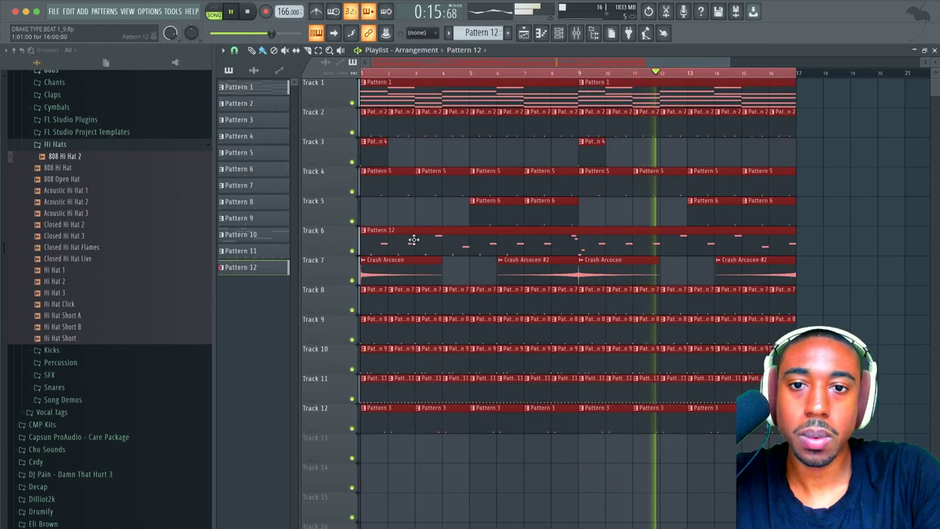
pyautogui.hotkey('ctrl', 'b')
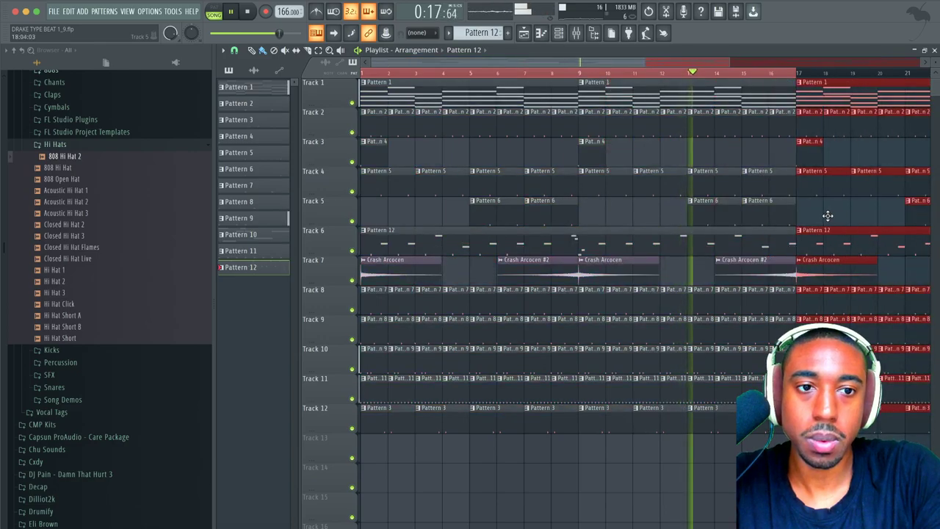
# Step: Clear the Velocity to Volume A routing in Sylenth1's Misc 1, and remove the first Pattern 12 clip from Track 6
pyautogui.click(558, 33)
pyautogui.click(323, 297)
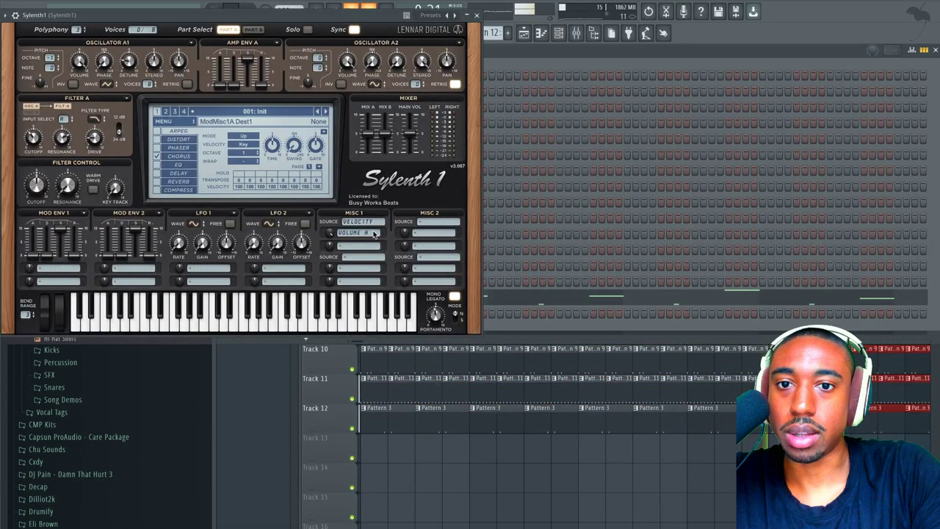
pyautogui.click(365, 221)
pyautogui.click(365, 231)
pyautogui.click(361, 233)
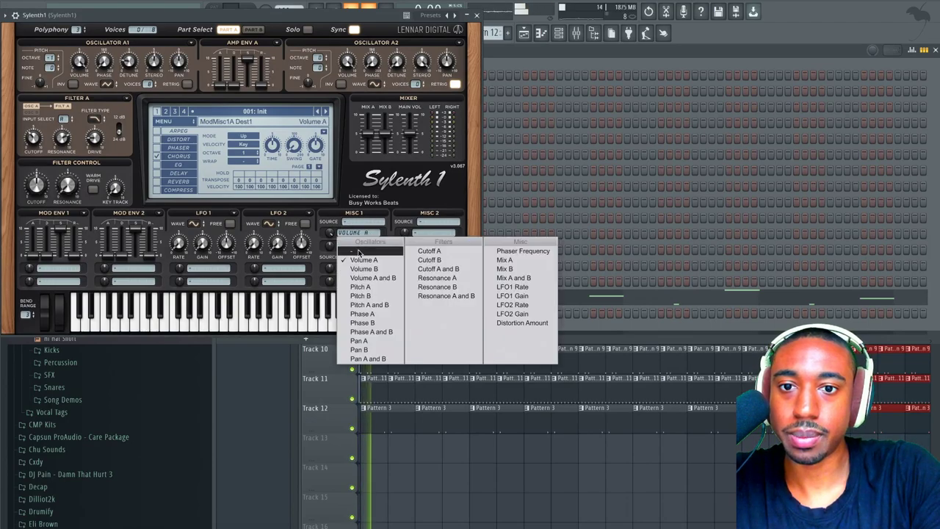
pyautogui.click(359, 252)
pyautogui.press('Escape')
pyautogui.press('Escape')
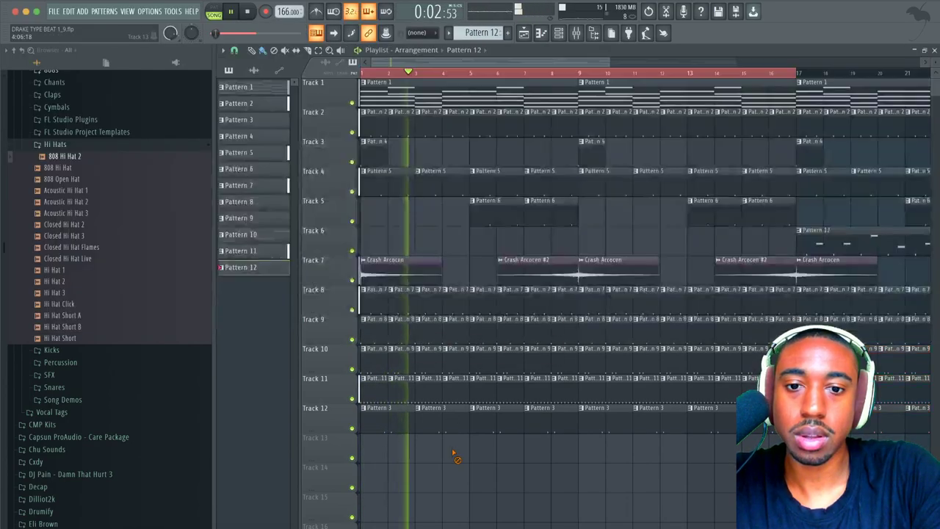
# Step: Add a Scaler 2 instrument channel to the channel rack
pyautogui.click(578, 32)
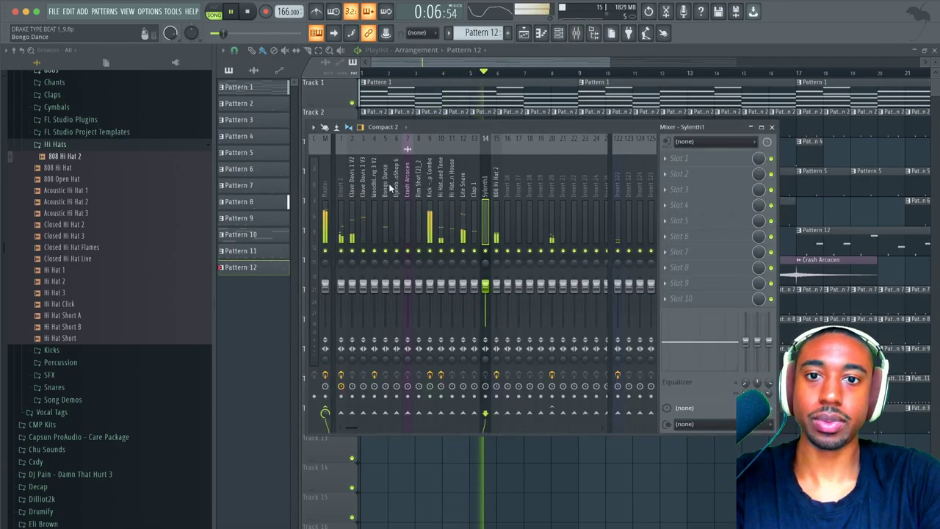
pyautogui.click(772, 128)
pyautogui.press('F6')
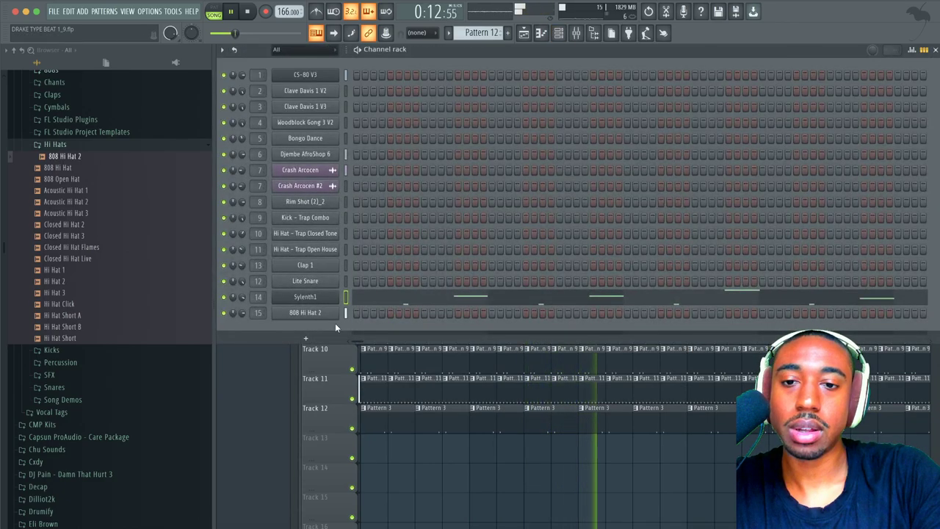
pyautogui.click(305, 340)
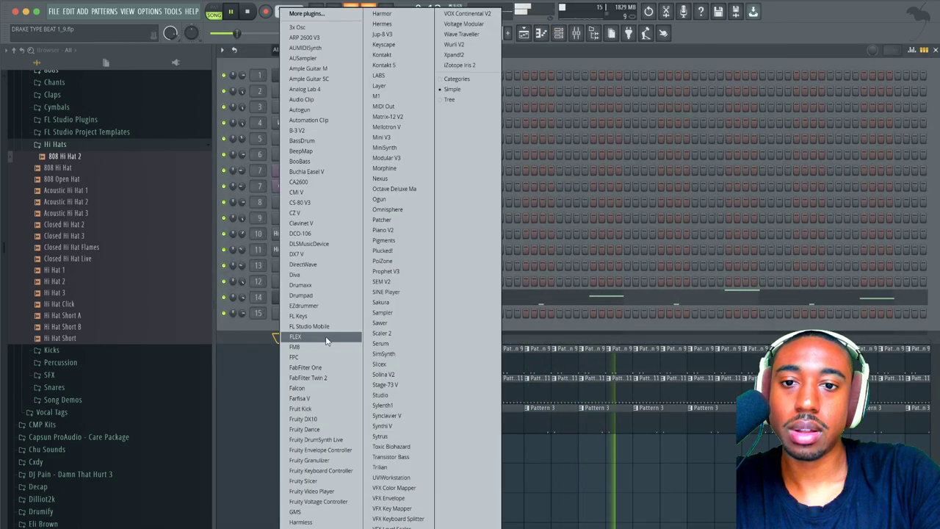
pyautogui.click(377, 334)
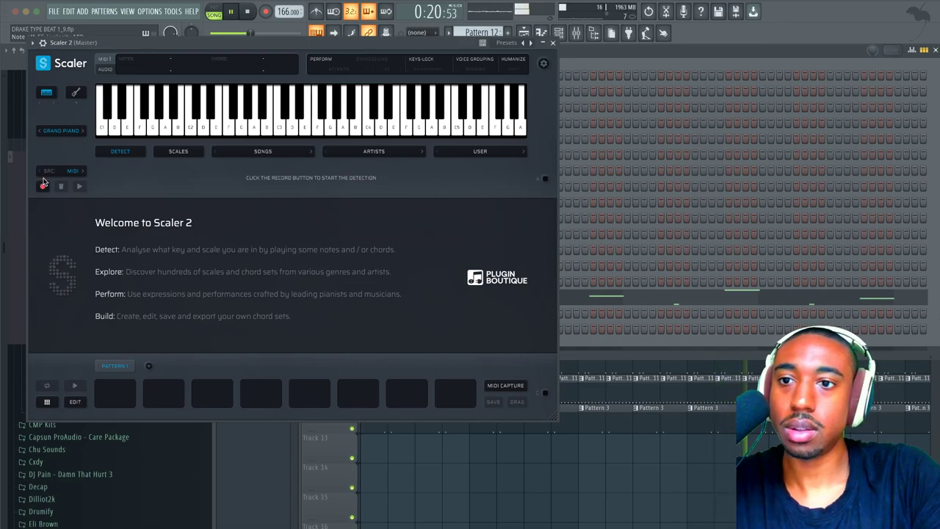
# Step: Detect the beat's scale in Scaler 2 by playing F, Gb, Ab, Bb, C, Db and Eb, and close the plugin
pyautogui.click(316, 121)
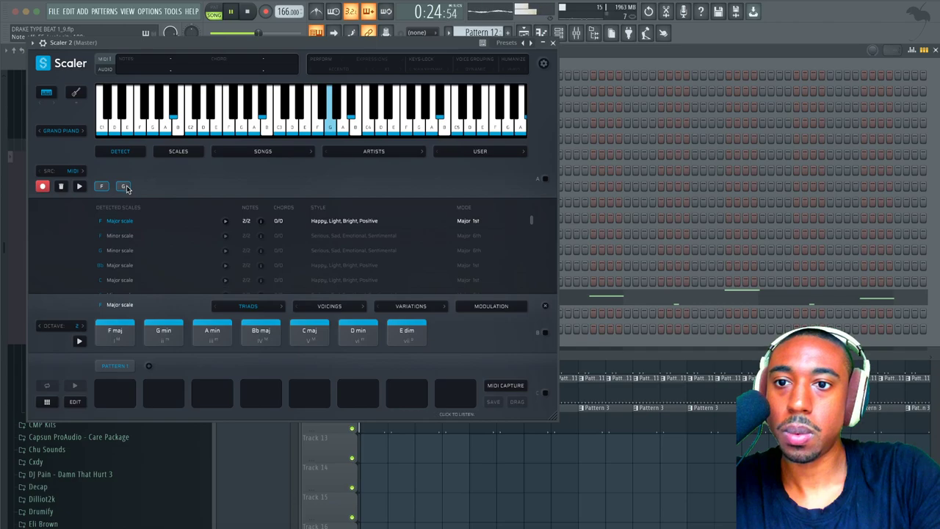
pyautogui.click(332, 110)
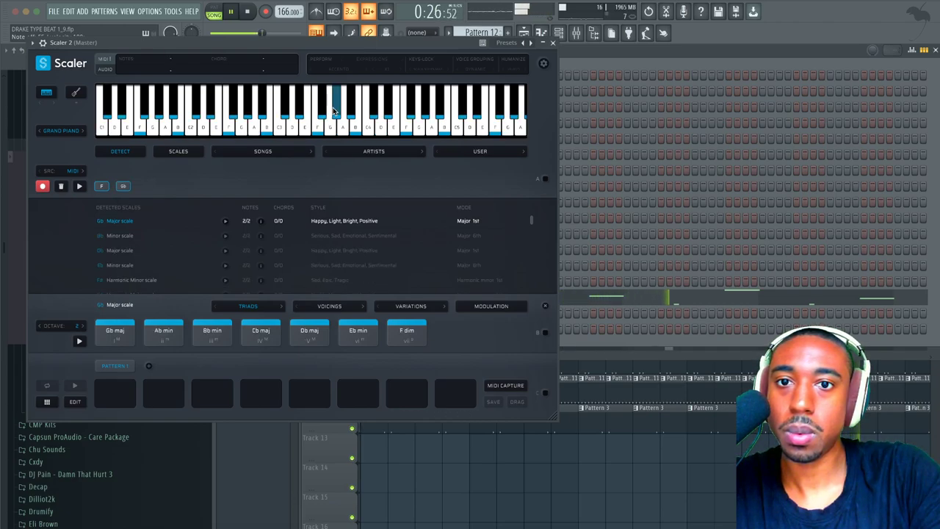
pyautogui.click(360, 122)
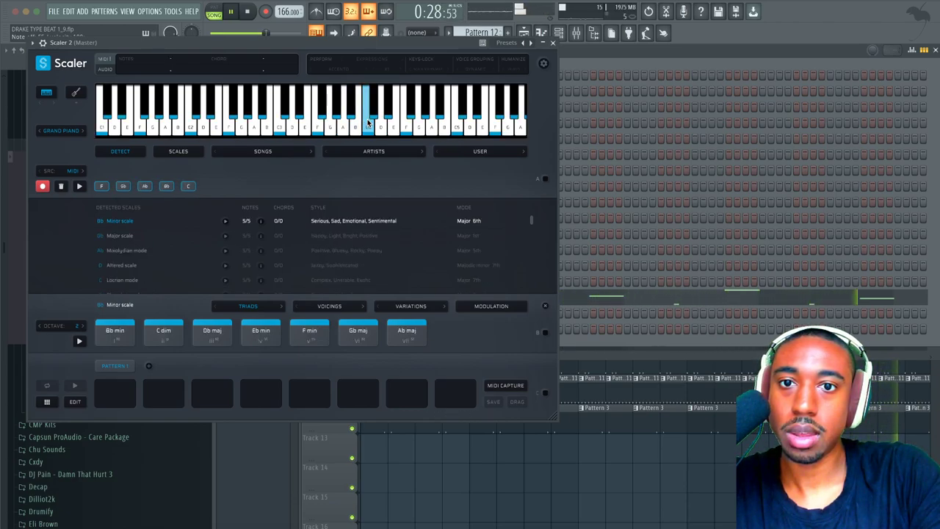
pyautogui.click(389, 114)
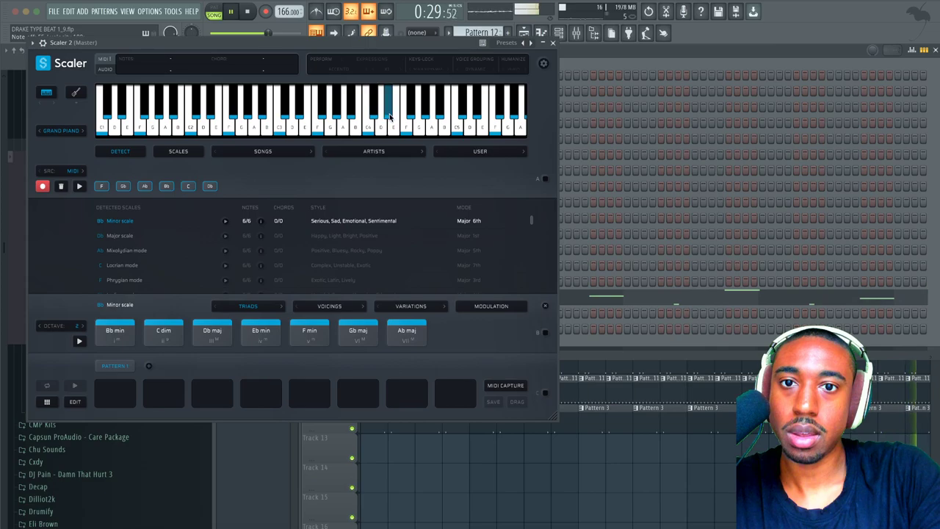
pyautogui.click(553, 45)
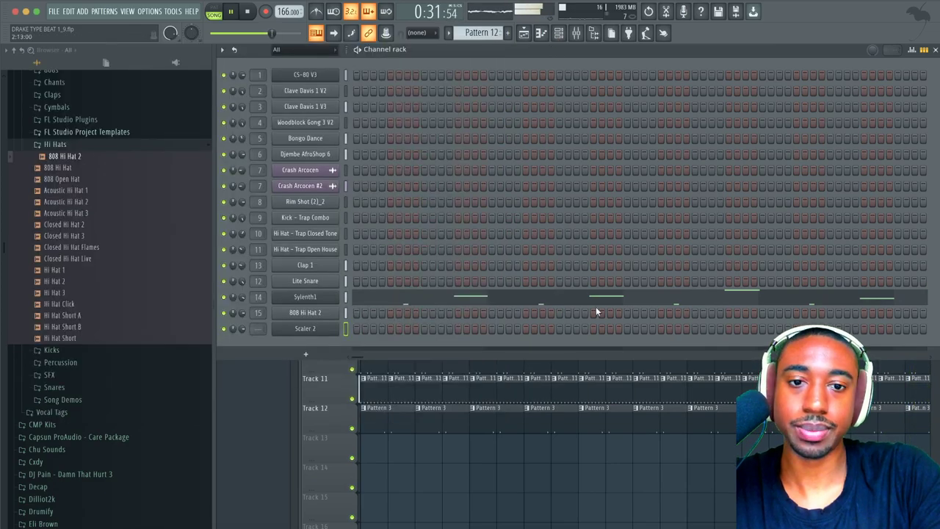
# Step: Set the scale of Waves Tune Real-Time on mixer Insert 122 to B-flat Natural Minor
pyautogui.click(577, 33)
pyautogui.click(617, 191)
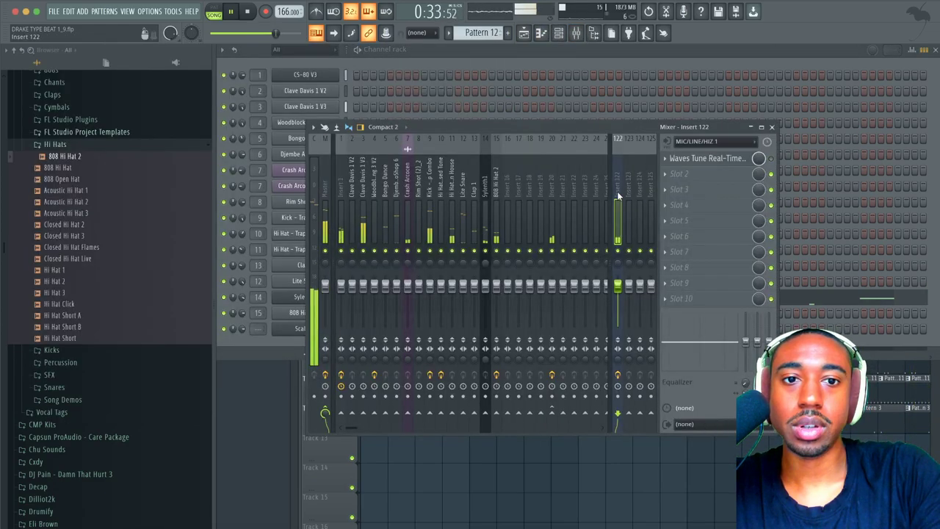
pyautogui.click(740, 160)
pyautogui.scroll(-2, 337, 366)
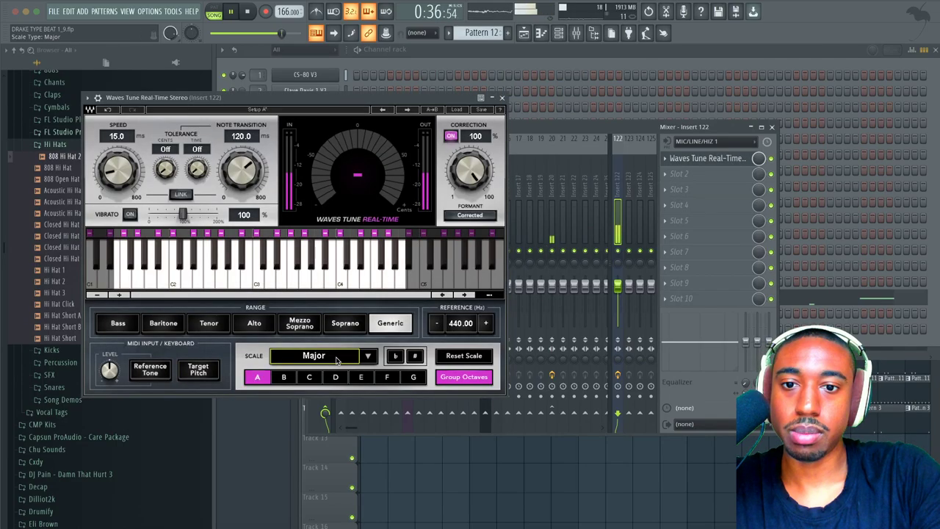
pyautogui.click(284, 378)
# Step: Set Waves Tune Real-Time's Speed and Note Transition to 0.1 ms, close the plugin and stop playback
pyautogui.moveTo(118, 172); pyautogui.dragTo(116, 200)
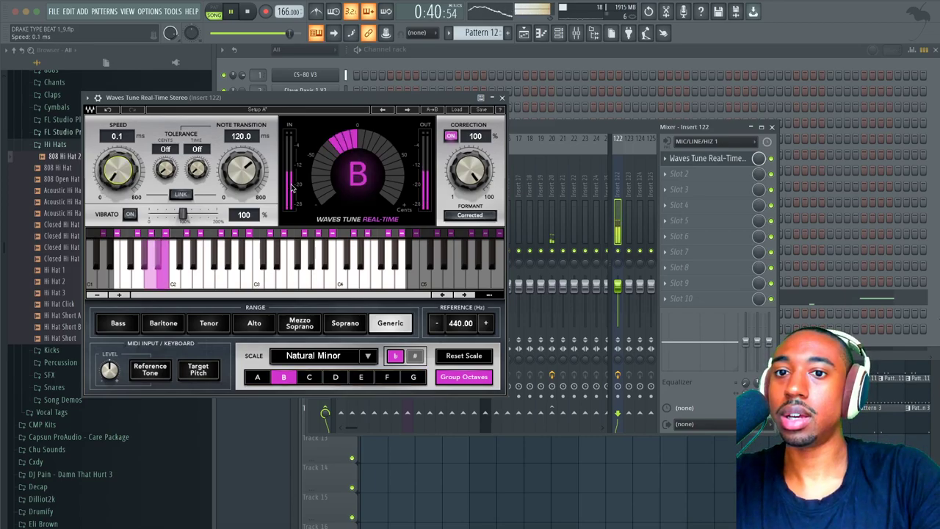
pyautogui.moveTo(250, 170); pyautogui.dragTo(250, 193)
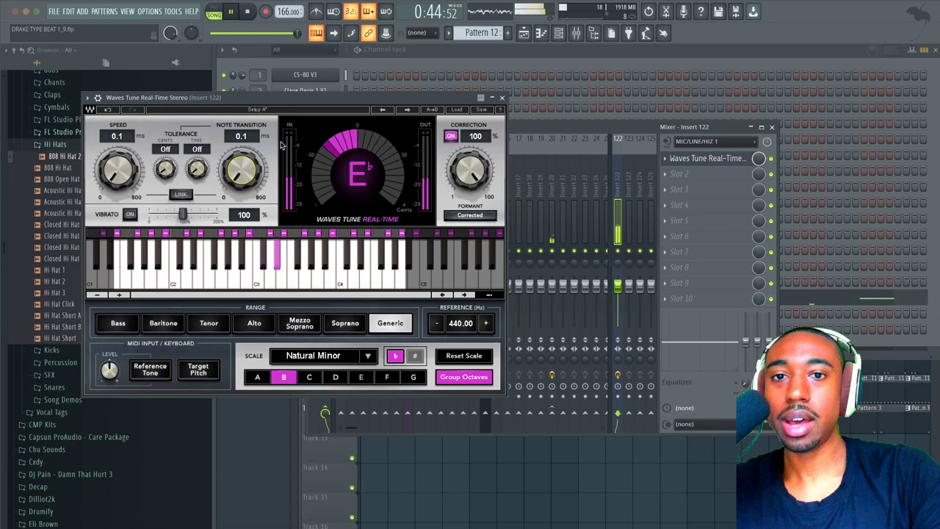
pyautogui.click(501, 97)
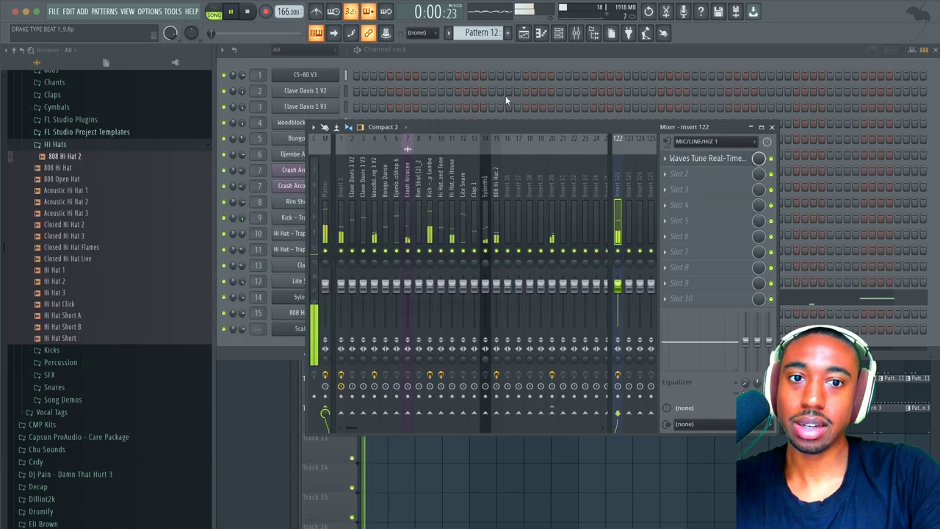
pyautogui.press('space')
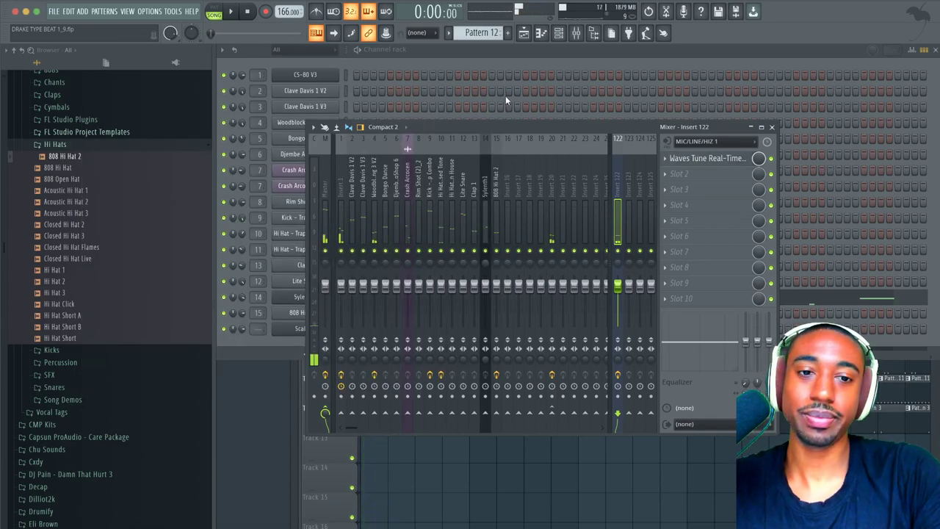
# Step: Set Waves Tune Real-Time's Note Transition on mixer Insert 122 to 31.9 ms during playback and close the plugin
pyautogui.press('space')
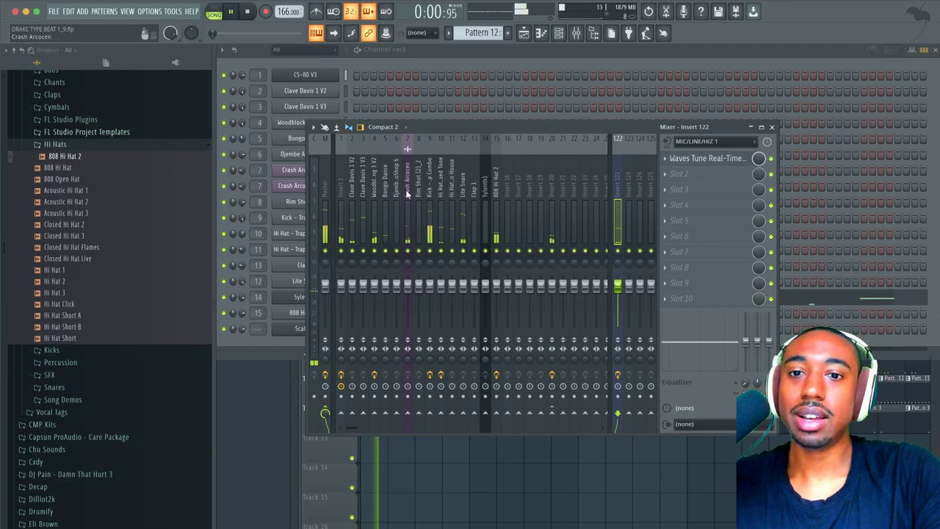
pyautogui.click(771, 128)
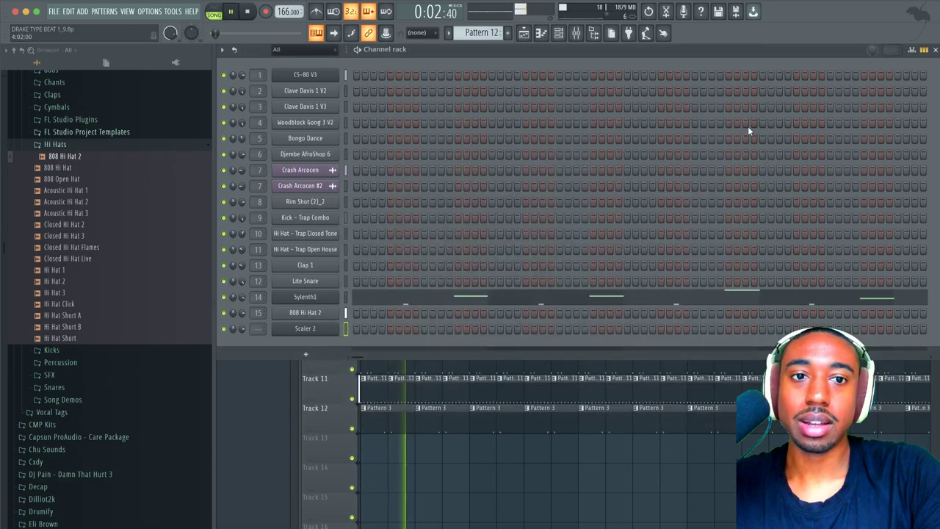
pyautogui.click(389, 445)
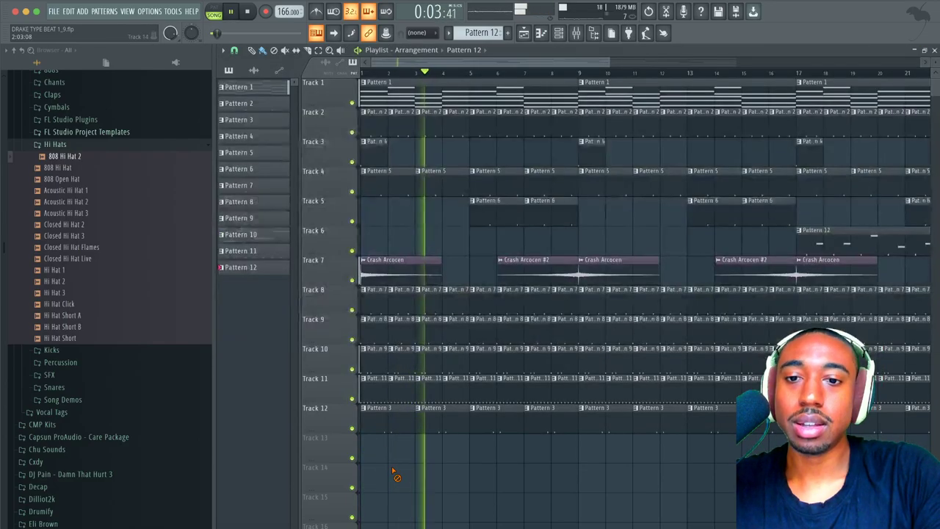
pyautogui.click(559, 32)
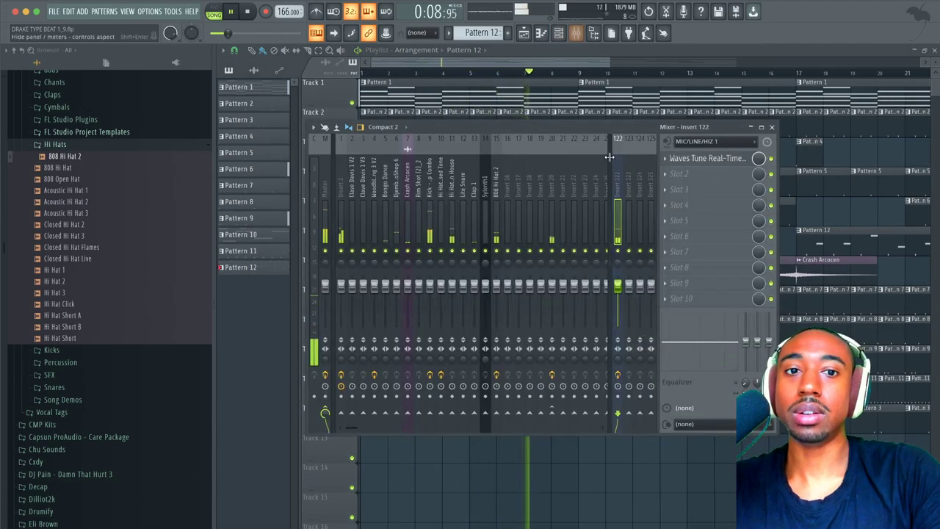
pyautogui.click(708, 158)
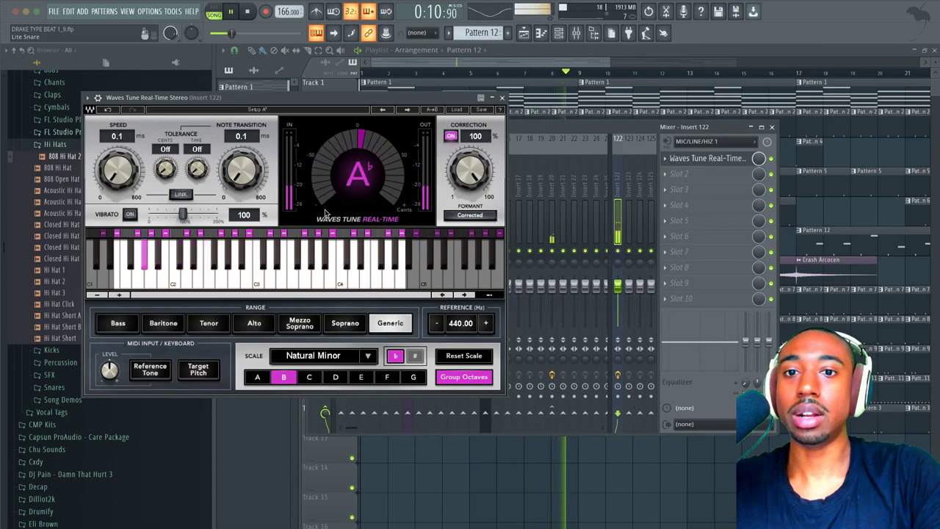
pyautogui.moveTo(243, 169); pyautogui.dragTo(243, 143)
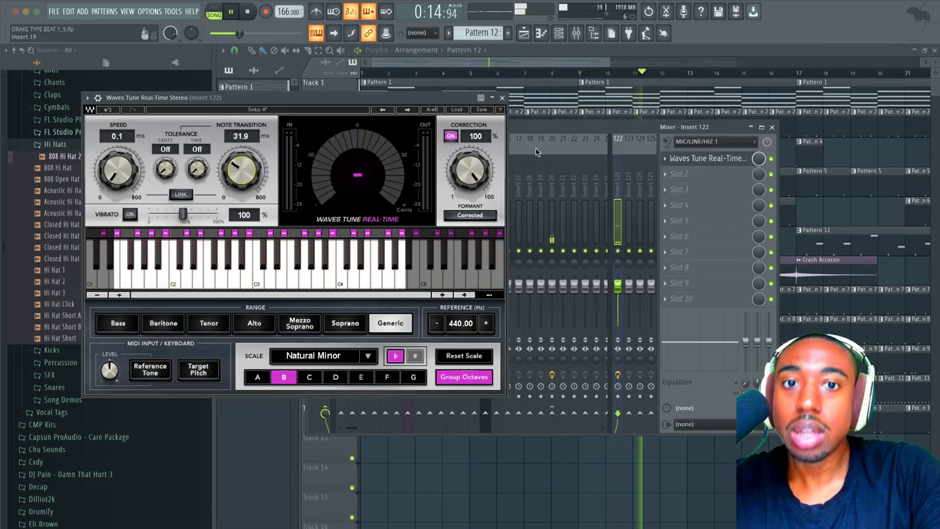
pyautogui.click(502, 98)
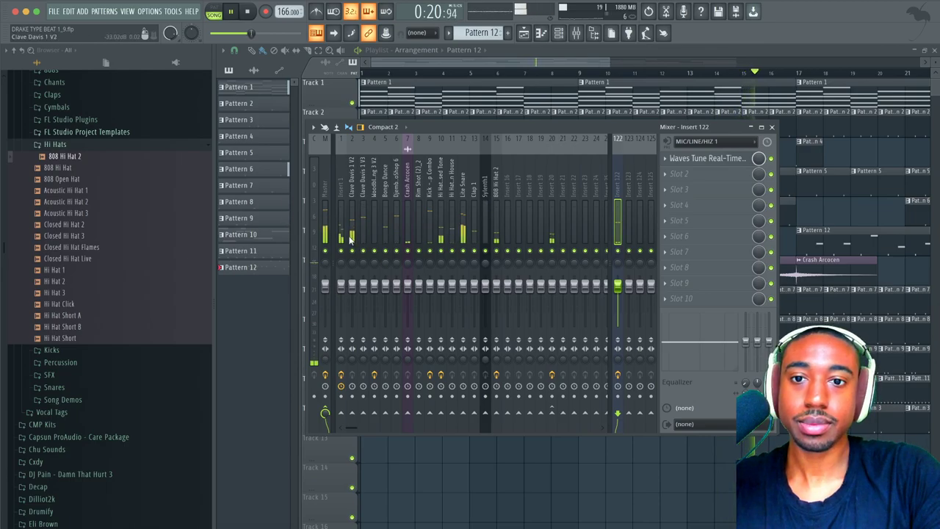
# Step: Record a vocal take as audio through mixer Insert 122 from the start of the song in the playlist
pyautogui.click(345, 254)
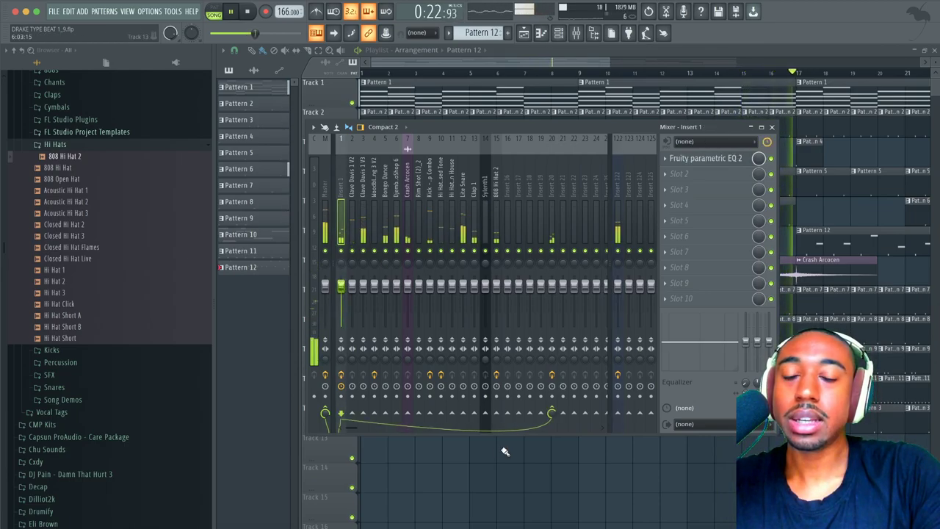
pyautogui.click(618, 213)
pyautogui.click(772, 128)
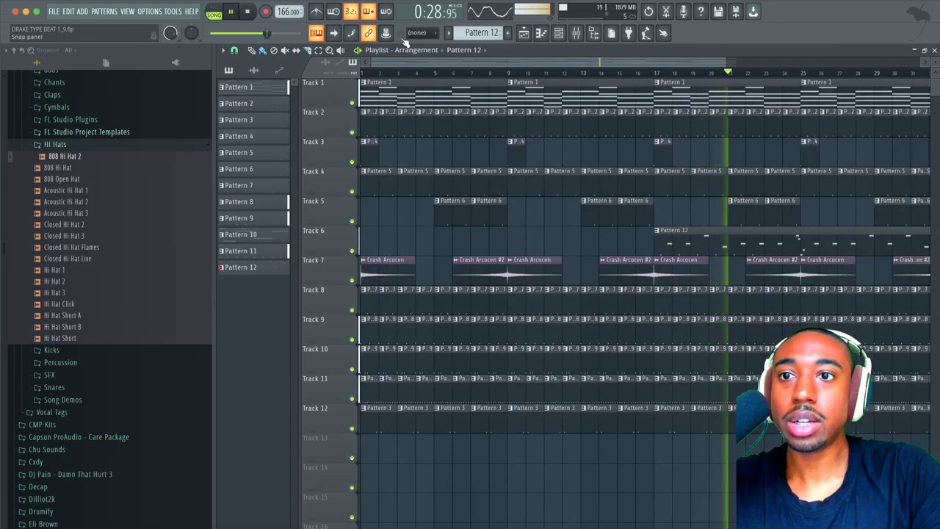
pyautogui.click(576, 33)
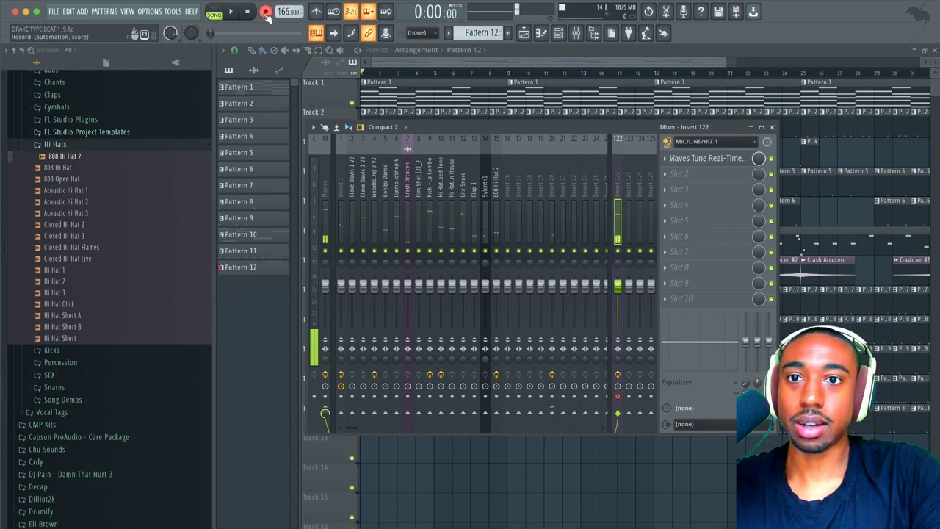
pyautogui.click(265, 12)
pyautogui.click(470, 309)
pyautogui.click(431, 477)
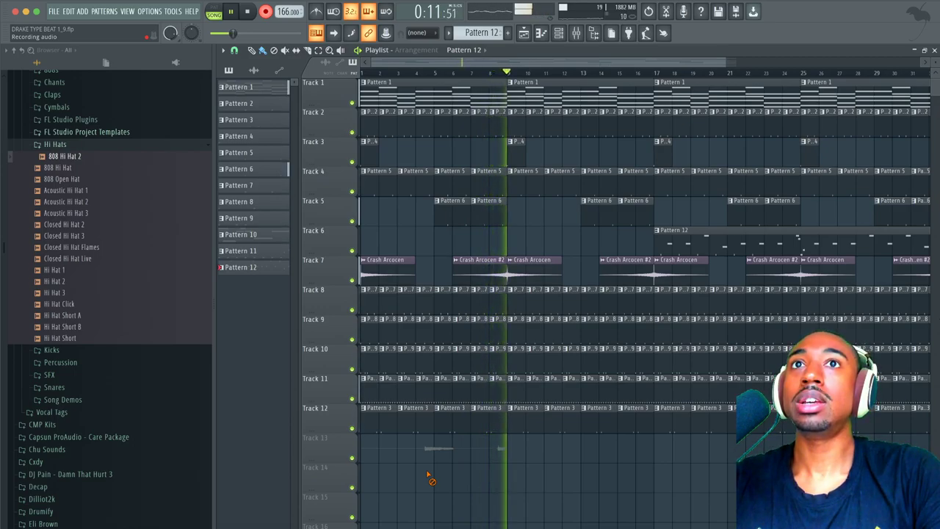
# Step: Delete the first Crash Arcocen clip on Track 7 and stop the recording
pyautogui.rightClick(405, 273)
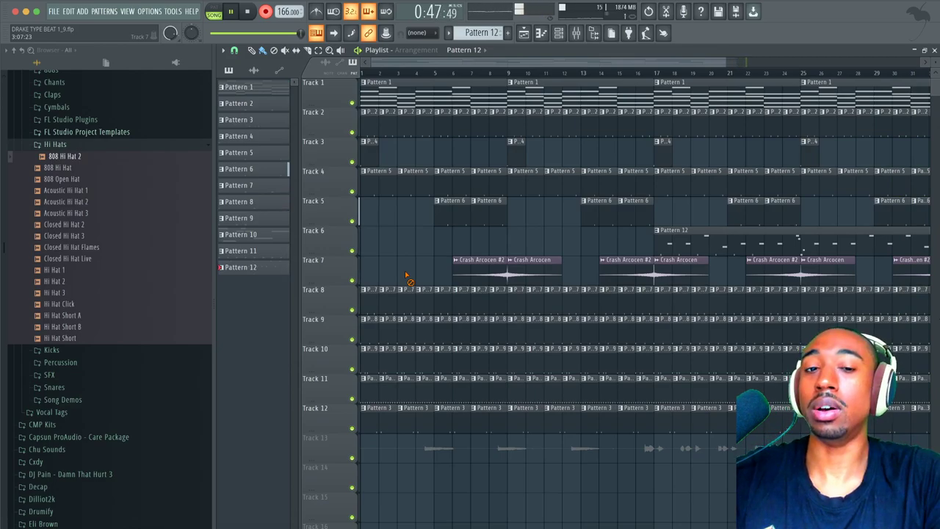
pyautogui.press('space')
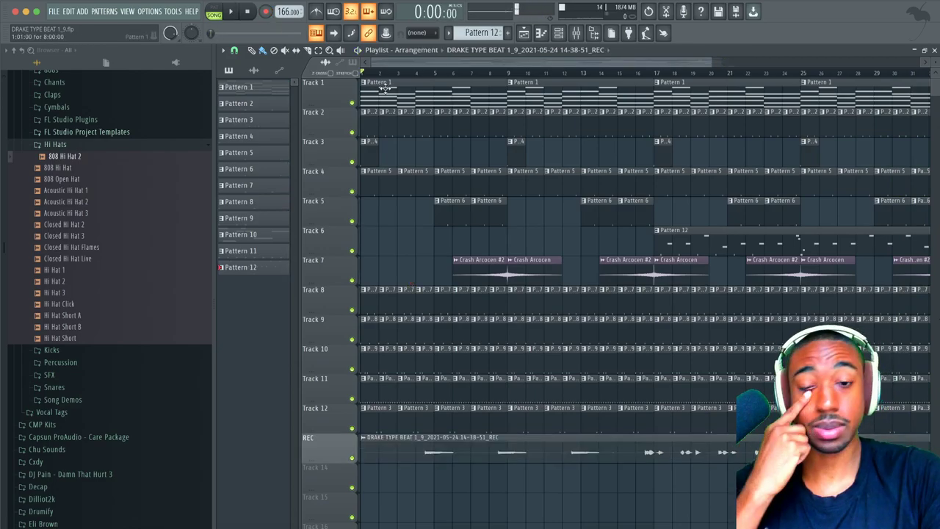
# Step: Copy the Waves Tune Real-Time settings from the REC mixer track to Insert 18 and close the plugin
pyautogui.press('space')
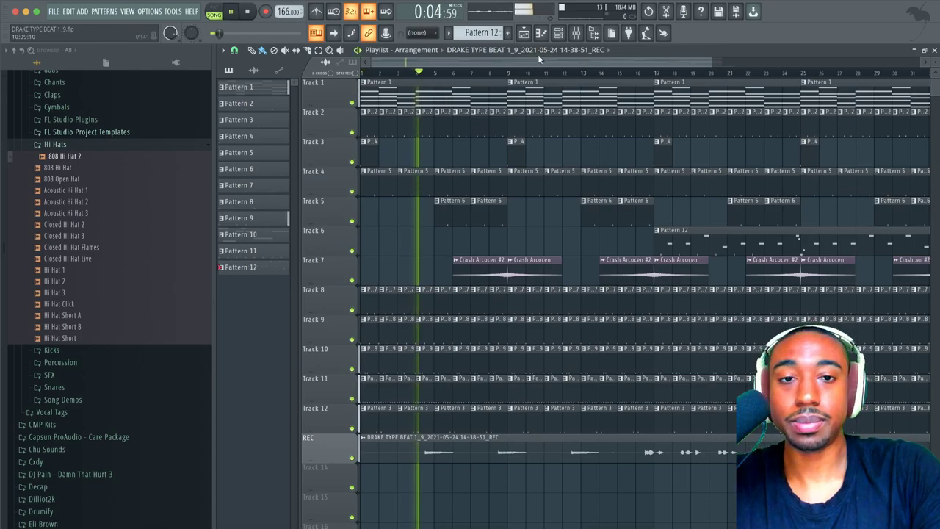
pyautogui.press('F6')
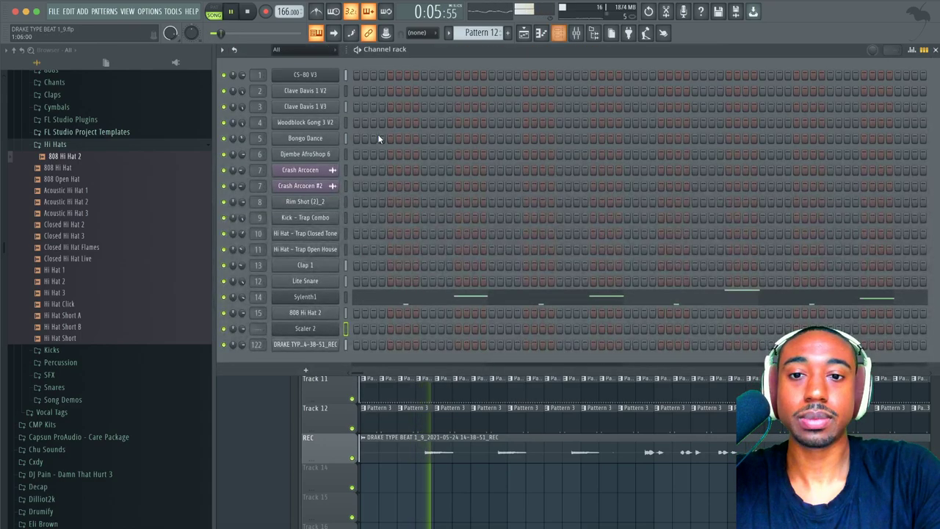
pyautogui.click(577, 36)
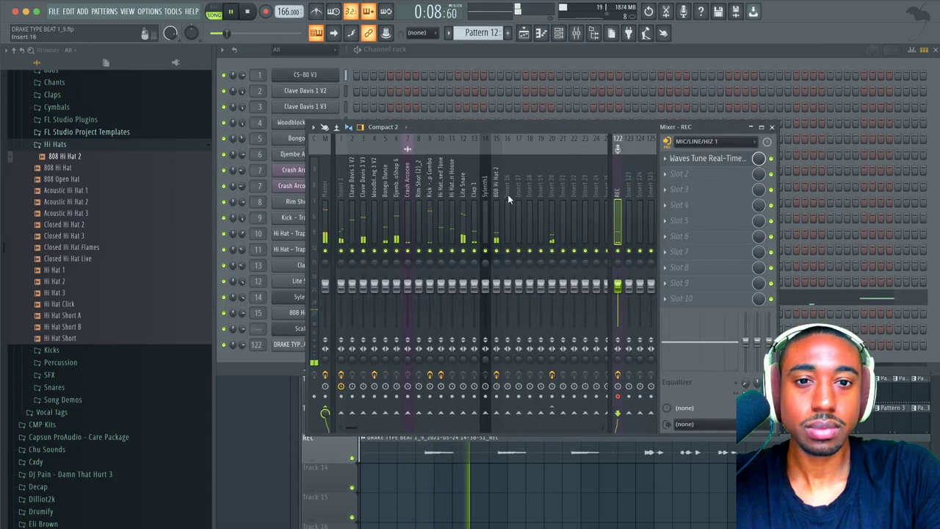
pyautogui.click(665, 158)
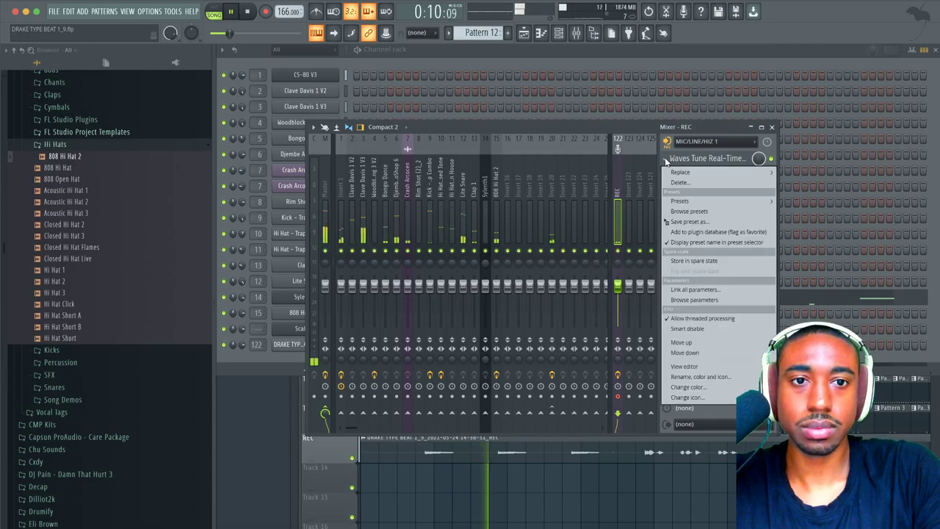
pyautogui.click(691, 219)
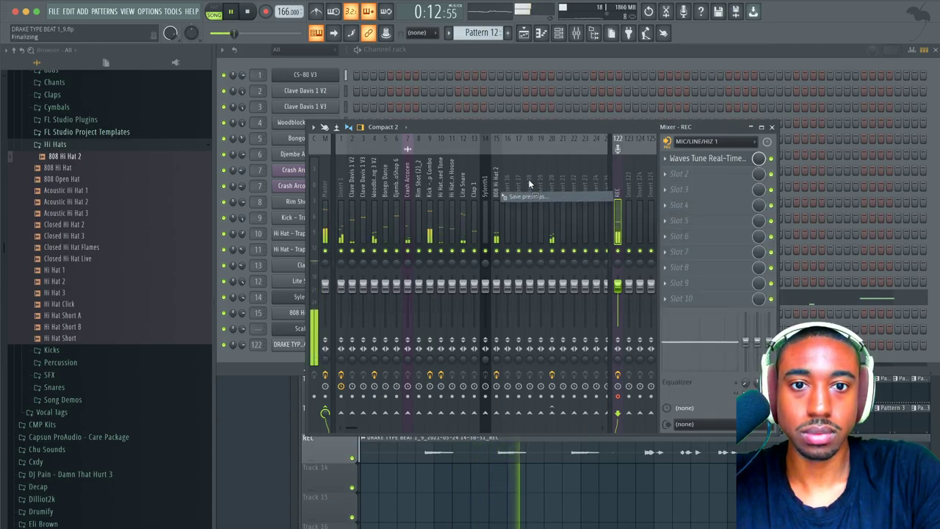
pyautogui.moveTo(529, 184); pyautogui.dragTo(529, 184)
pyautogui.click(504, 98)
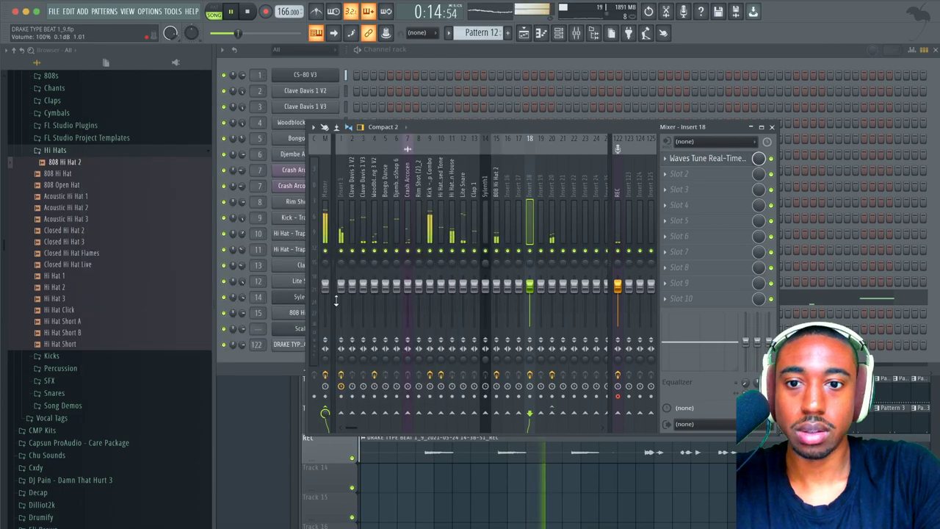
# Step: Route the recorded vocal's channel to mixer track 18 in the channel rack
pyautogui.click(265, 333)
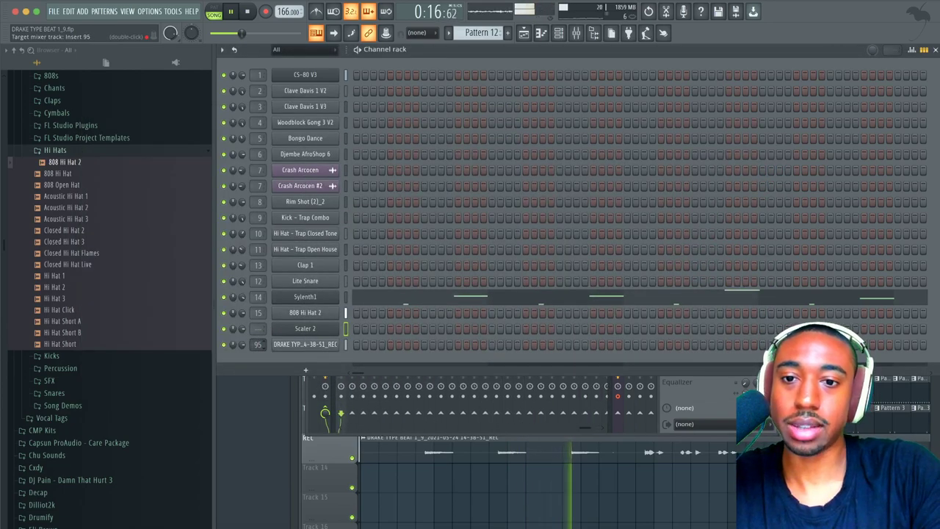
pyautogui.press('space')
pyautogui.moveTo(258, 345); pyautogui.dragTo(258, 377)
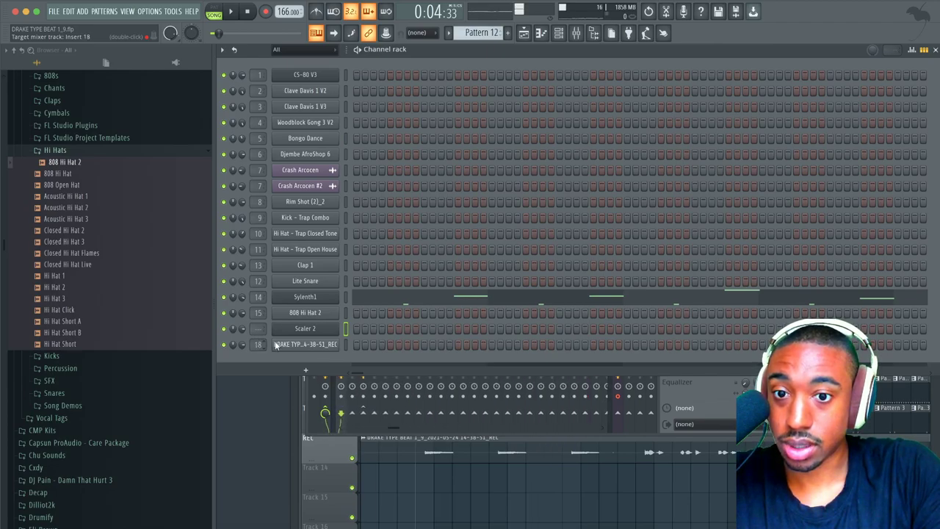
# Step: Load Ozone 9 Dynamic EQ into the second effect slot of mixer Insert 18
pyautogui.click(661, 478)
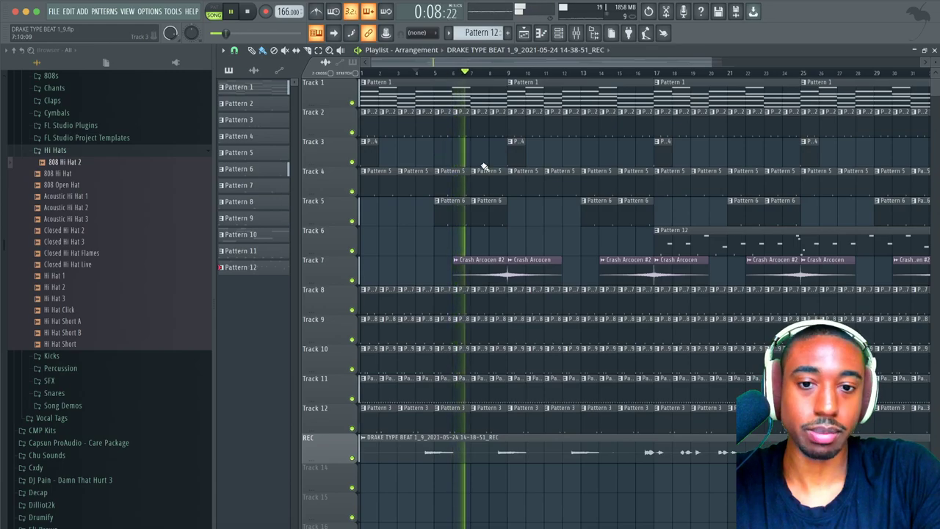
pyautogui.click(576, 32)
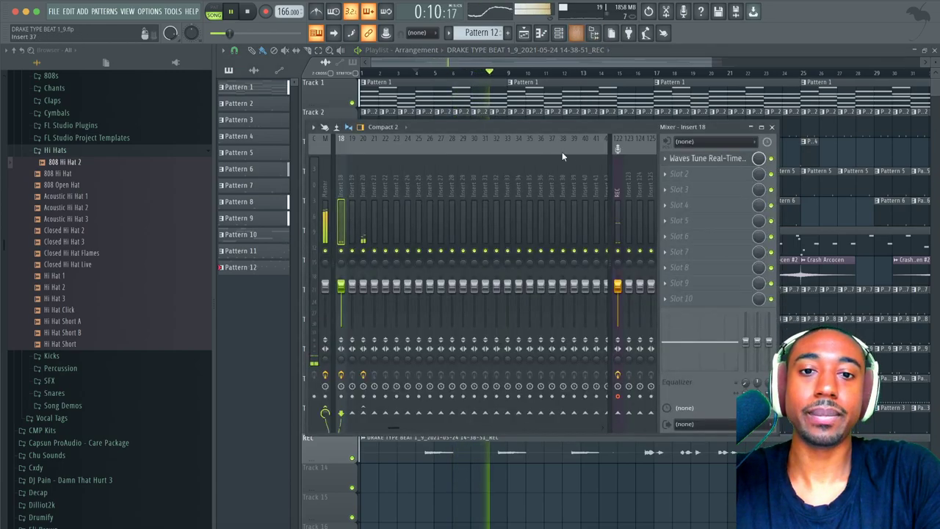
pyautogui.hscroll(-4, 435, 183)
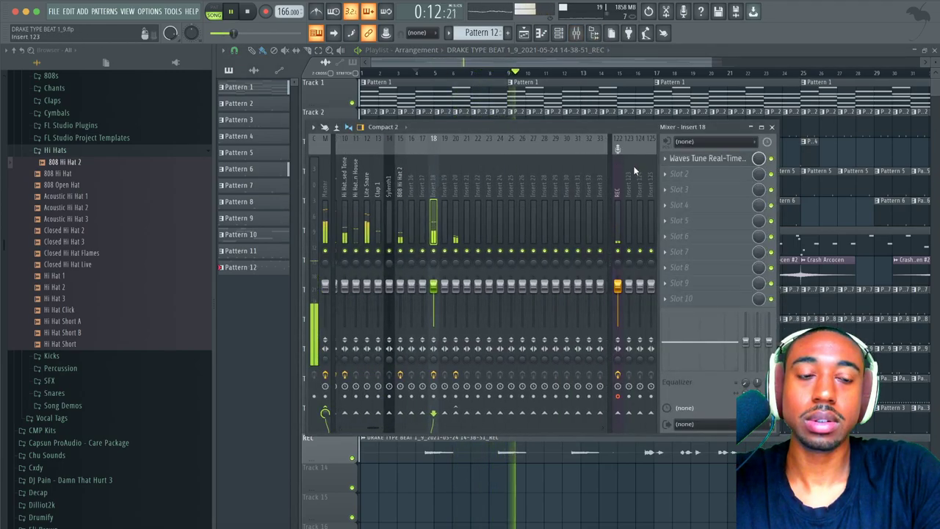
pyautogui.click(684, 181)
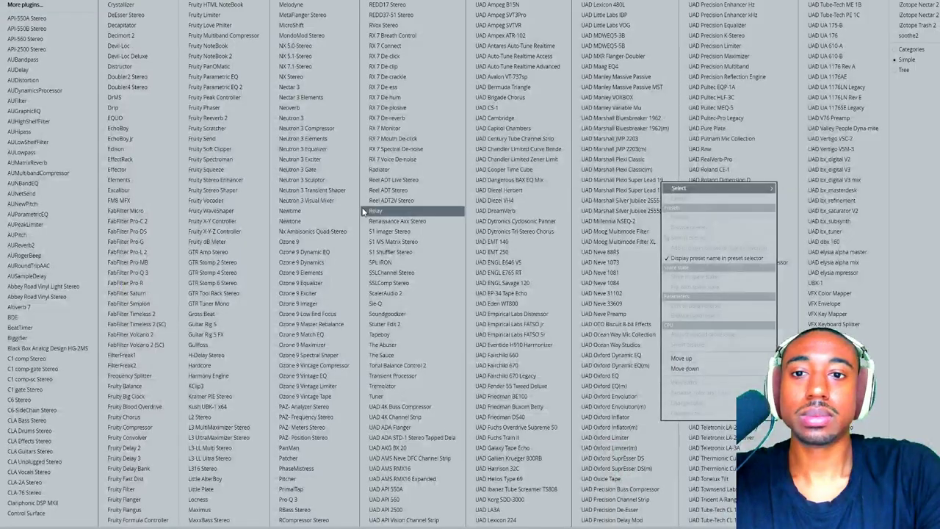
pyautogui.click(330, 255)
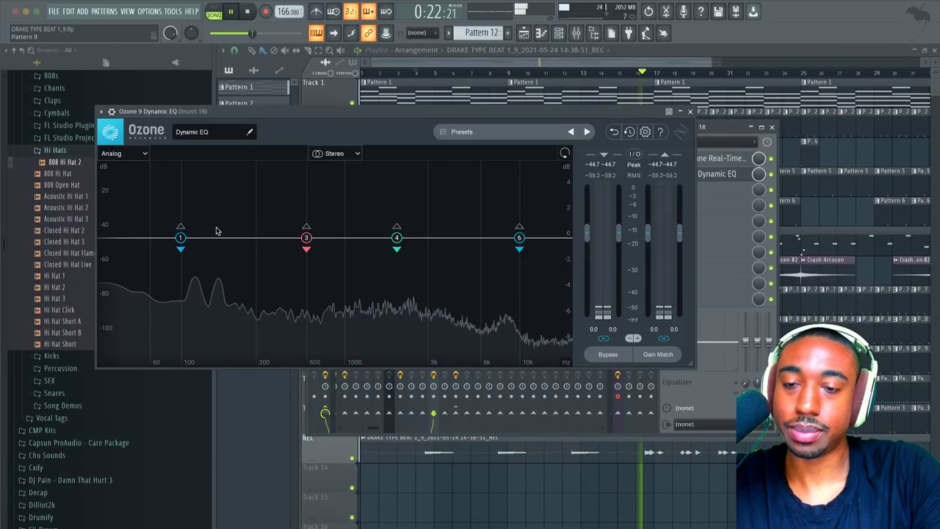
# Step: Add a Proportional Q band at 174 Hz to the Dynamic EQ with a gain of -3.0 dB and a Q of 4.0
pyautogui.moveTo(213, 237); pyautogui.dragTo(220, 222)
pyautogui.click(148, 188)
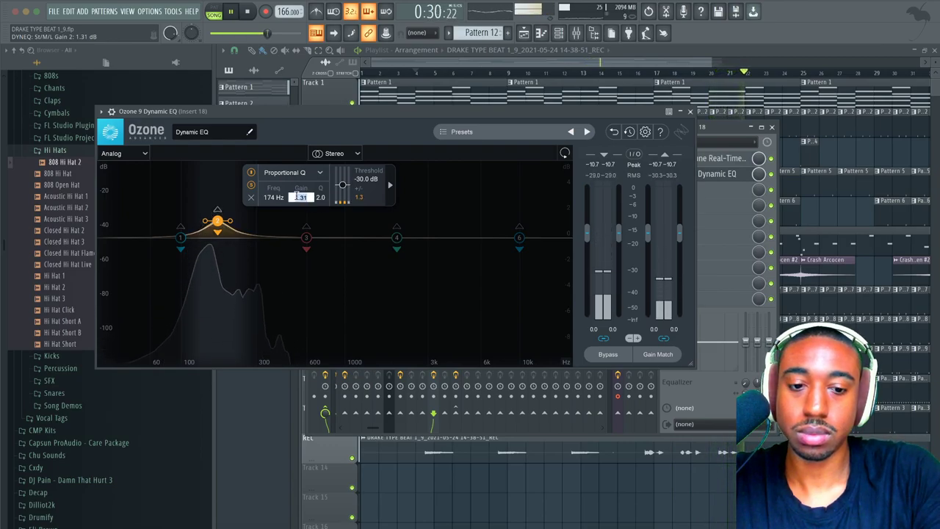
pyautogui.press('Return')
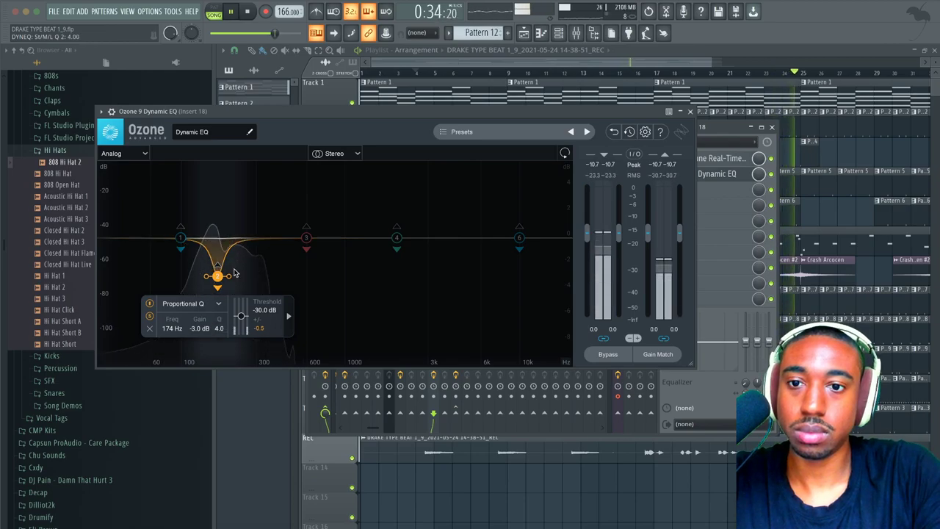
# Step: Add another Proportional Q band at 326 Hz with a gain of -4 dB and close the Dynamic EQ
pyautogui.click(269, 240)
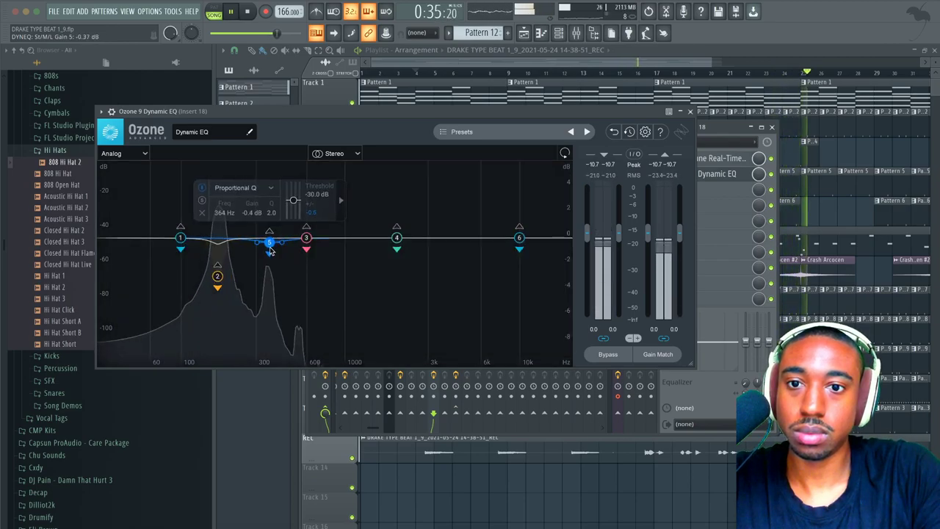
pyautogui.click(201, 202)
pyautogui.moveTo(269, 245); pyautogui.dragTo(264, 258)
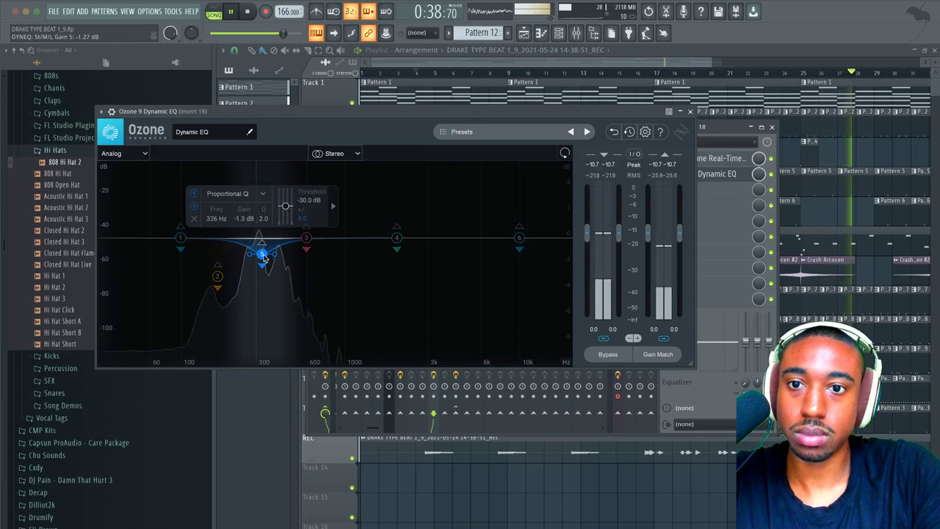
pyautogui.doubleClick(243, 219)
pyautogui.write('-4')
pyautogui.press('Return')
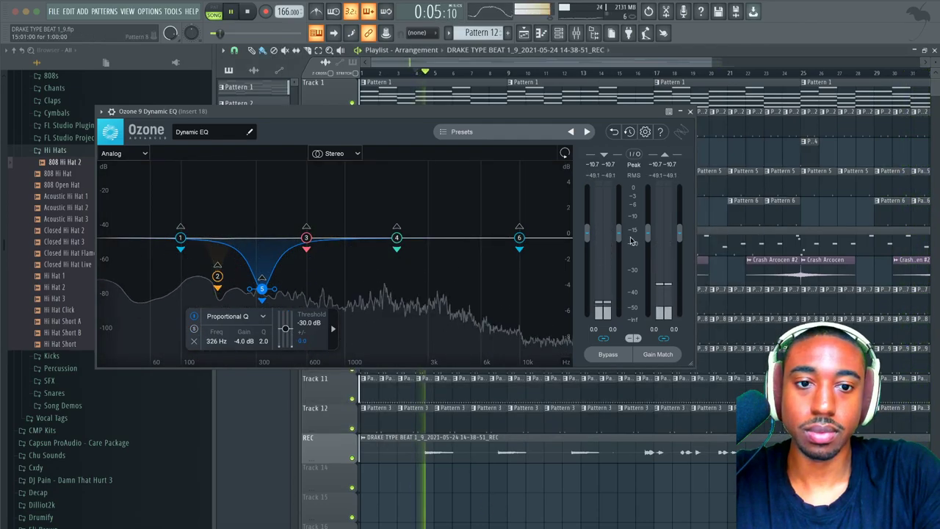
pyautogui.click(689, 111)
# Step: Select bars 17 through 25 in the playlist for looped playback and check the vocal in Insert 18's Dynamic EQ
pyautogui.moveTo(658, 73); pyautogui.dragTo(815, 74)
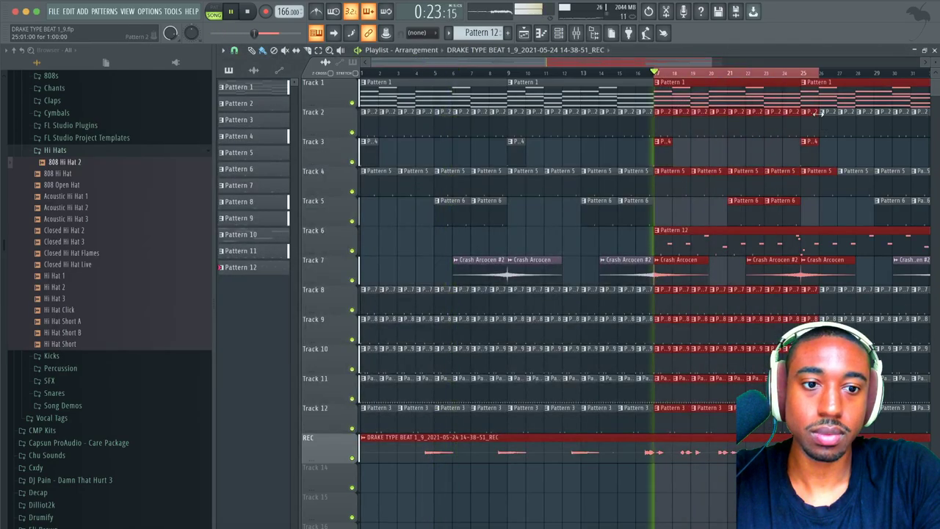
pyautogui.click(576, 32)
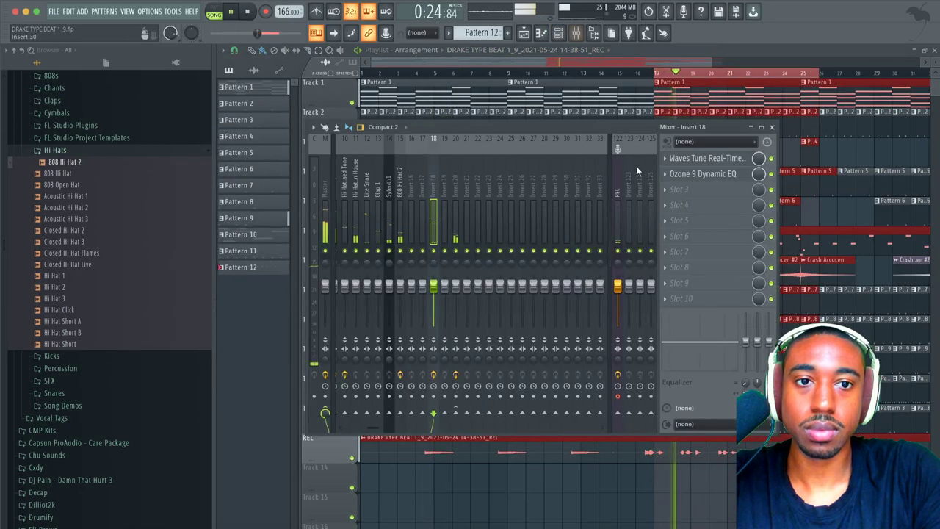
pyautogui.click(709, 174)
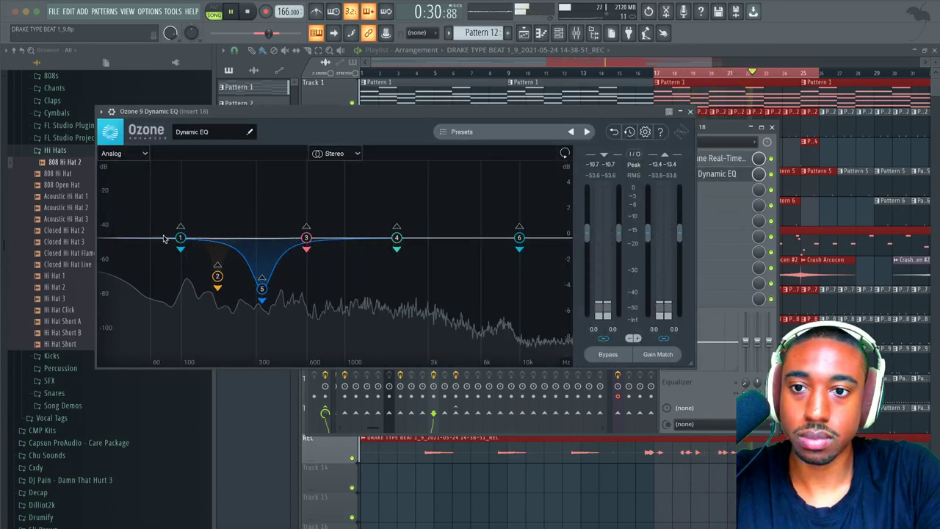
pyautogui.click(690, 111)
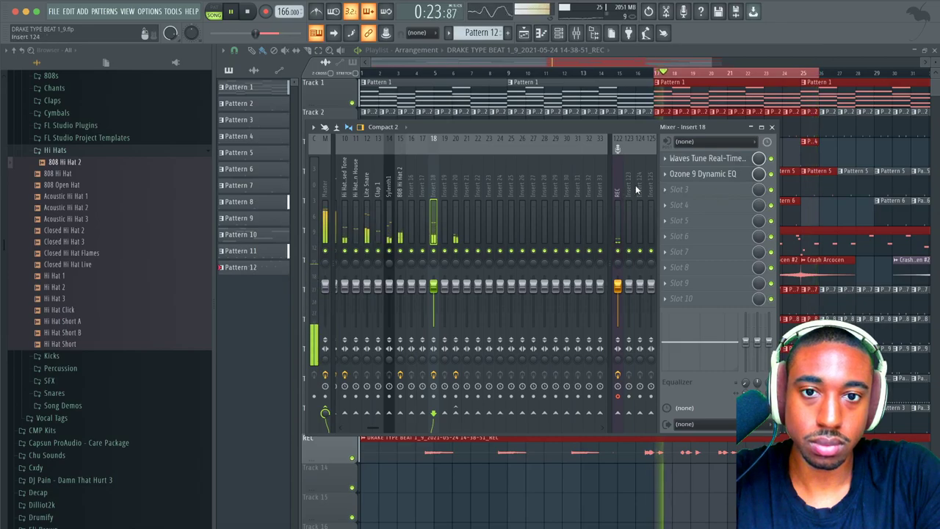
# Step: Load UAD UA 1176LN Legacy into the third effect slot of mixer Insert 18 and close its window
pyautogui.click(683, 190)
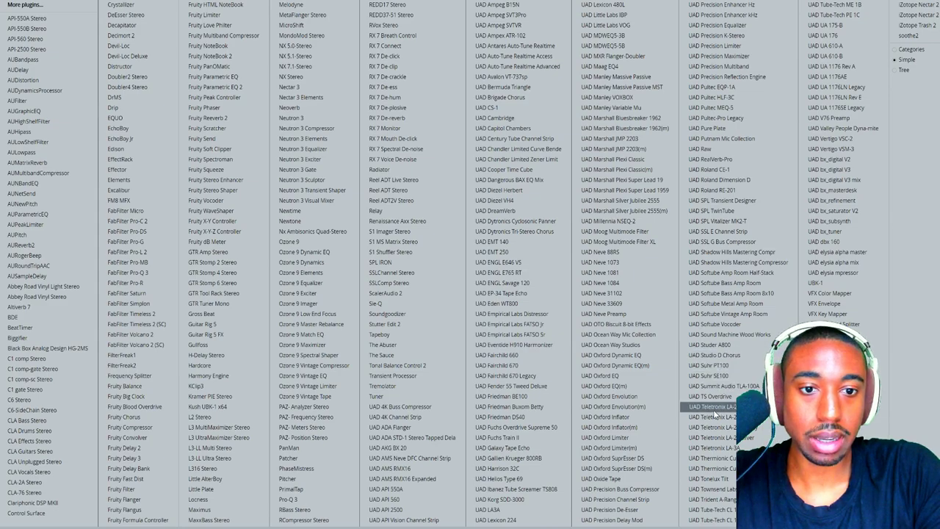
pyautogui.click(837, 87)
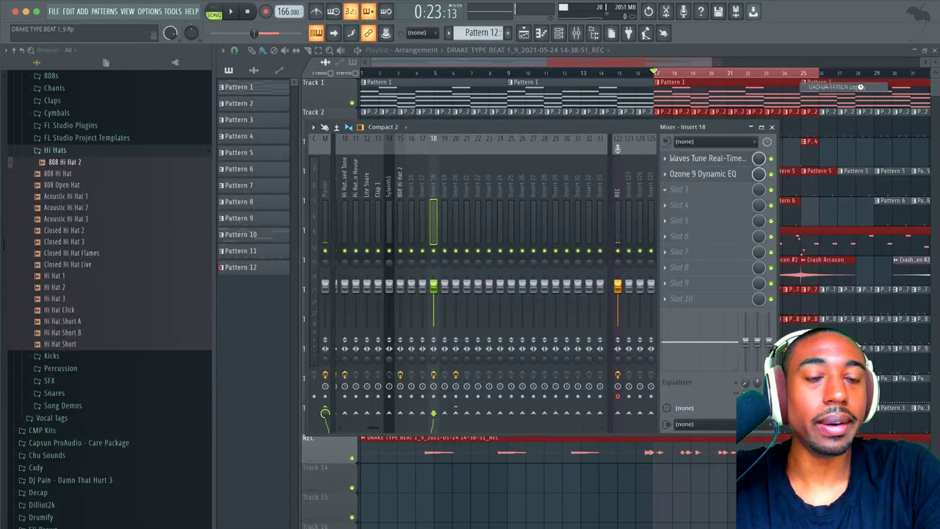
pyautogui.moveTo(360, 22); pyautogui.dragTo(443, 168)
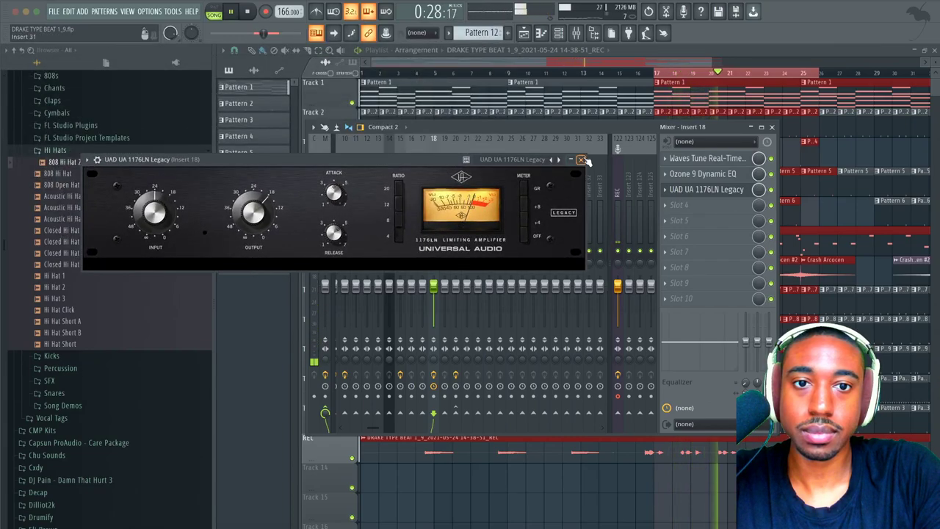
pyautogui.click(581, 159)
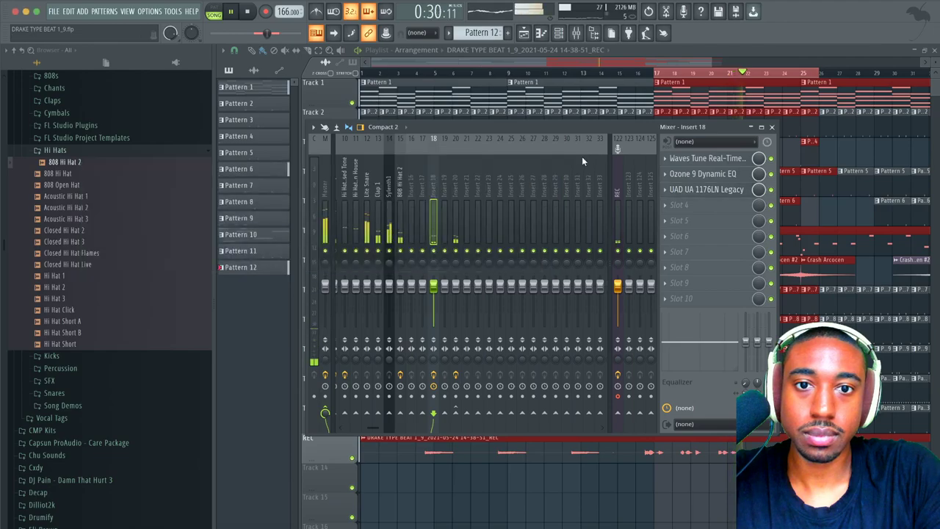
# Step: Adjust the 1176LN's input and output, set its attack to 3.61 and release to 6.08, and close it
pyautogui.click(702, 191)
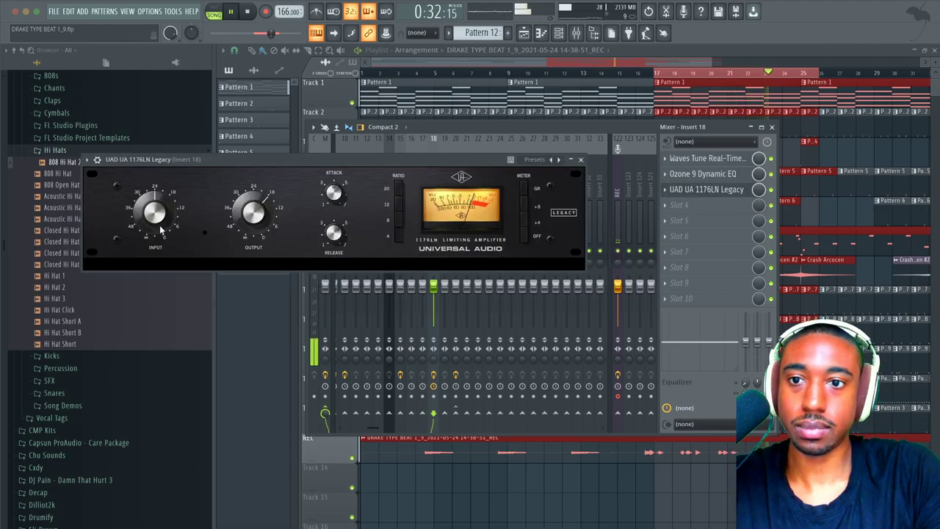
pyautogui.moveTo(265, 222); pyautogui.dragTo(264, 225)
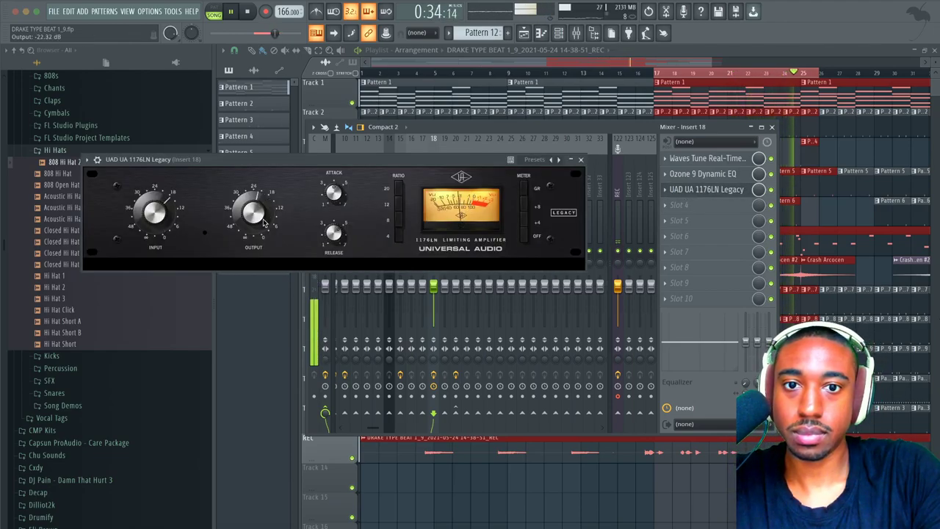
pyautogui.moveTo(164, 212); pyautogui.dragTo(166, 209)
pyautogui.moveTo(256, 209); pyautogui.dragTo(256, 203)
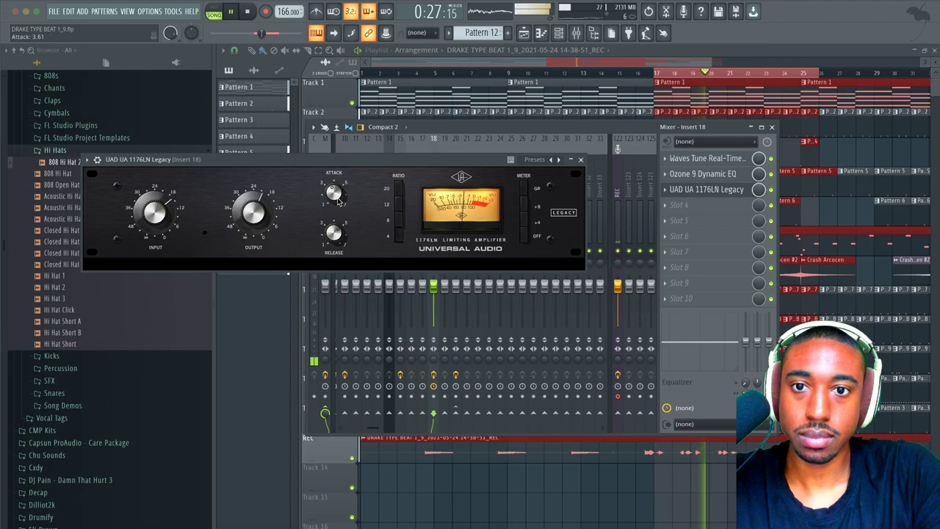
pyautogui.moveTo(337, 216); pyautogui.dragTo(337, 214)
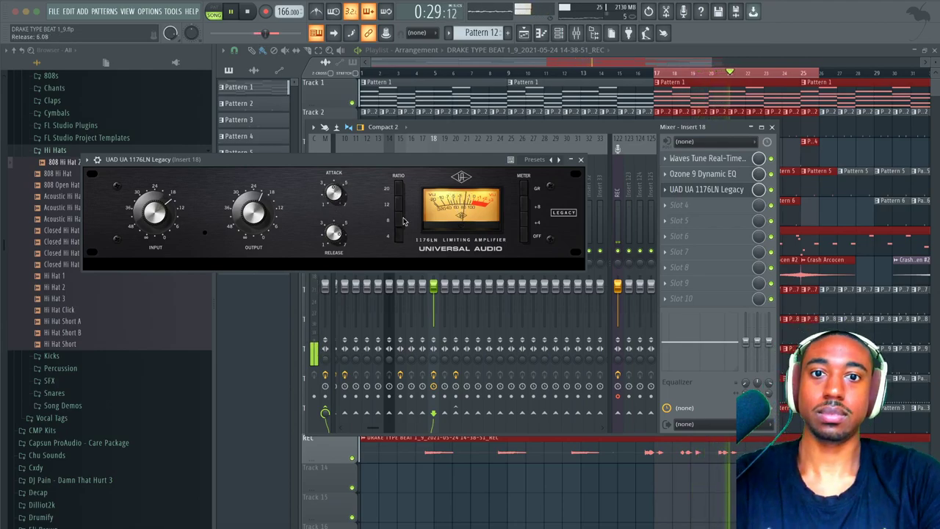
pyautogui.click(581, 160)
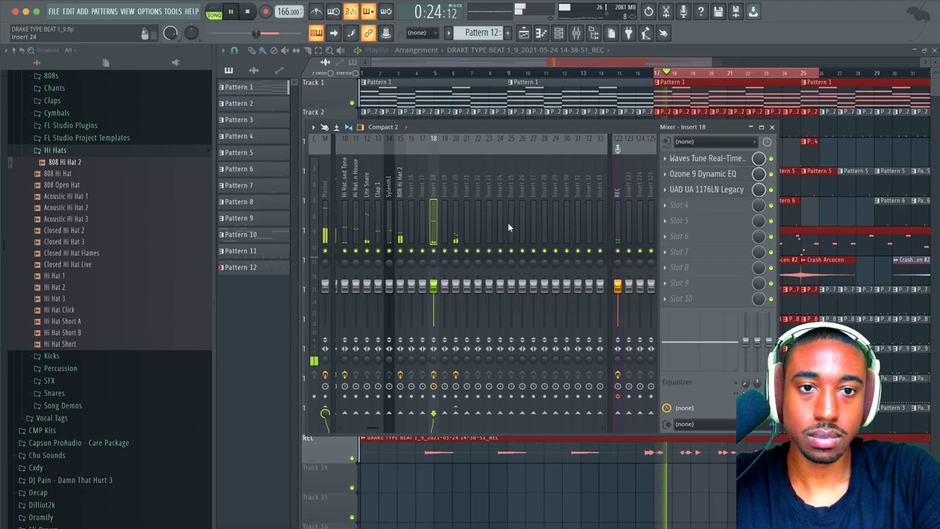
# Step: Rename mixer Insert 19 as DELAY
pyautogui.click(465, 206)
pyautogui.click(444, 202)
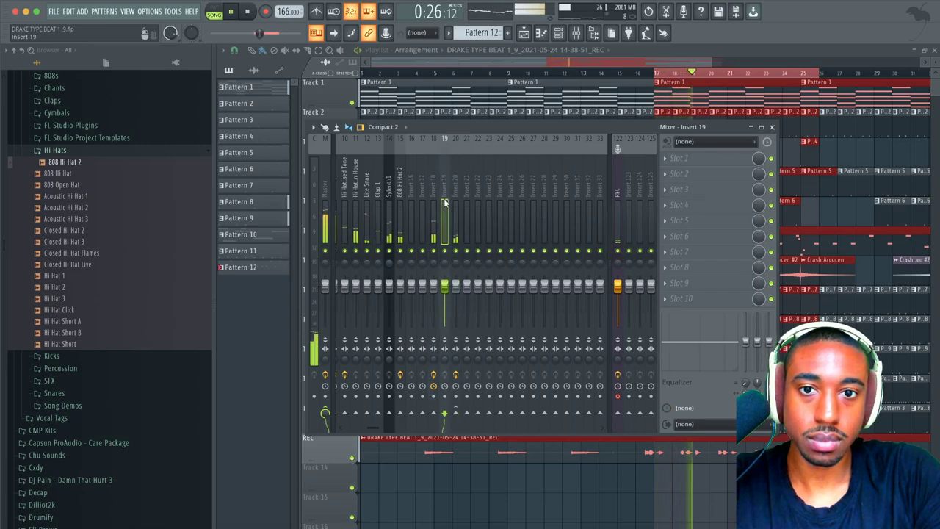
pyautogui.rightClick(450, 134)
pyautogui.click(481, 146)
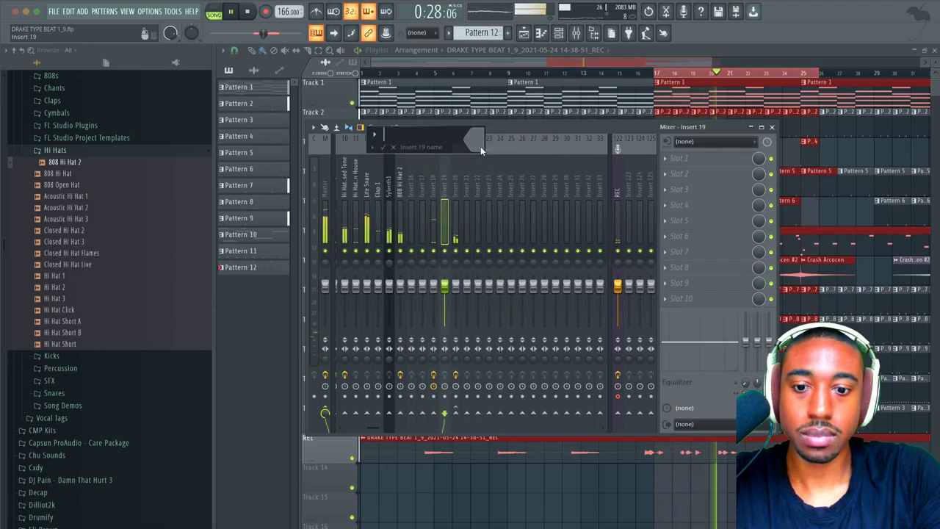
pyautogui.write('DELA')
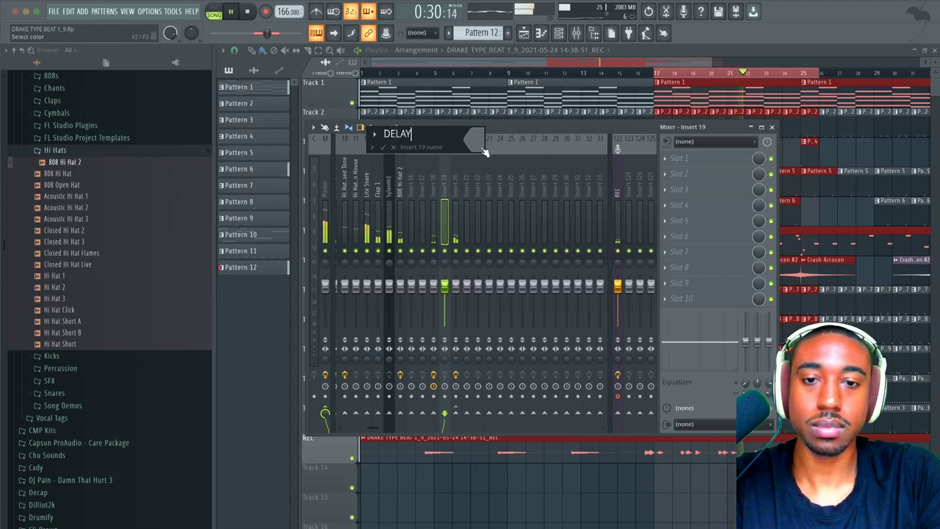
pyautogui.write('Y')
pyautogui.press('Return')
# Step: Route Insert 18 to the DELAY track, stop playback, and load H-Delay Stereo into that track's first slot
pyautogui.click(434, 213)
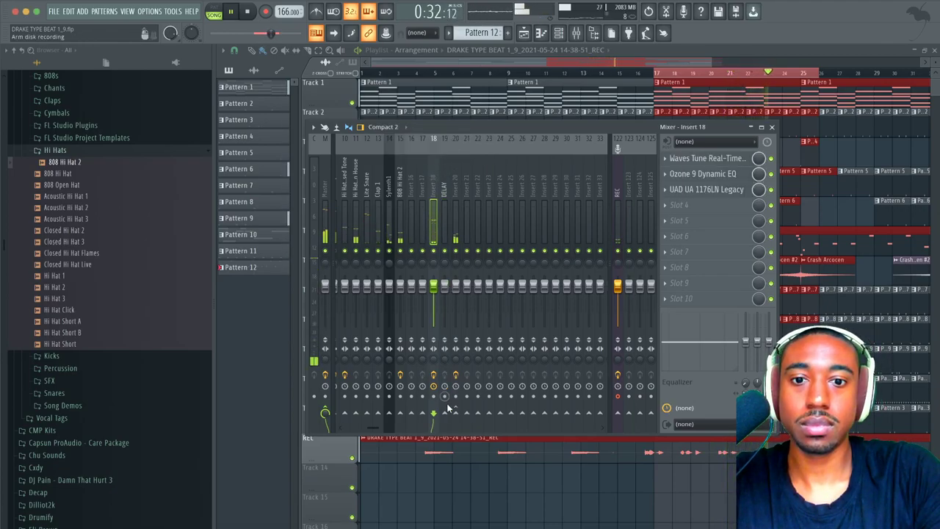
pyautogui.click(445, 204)
pyautogui.press('space')
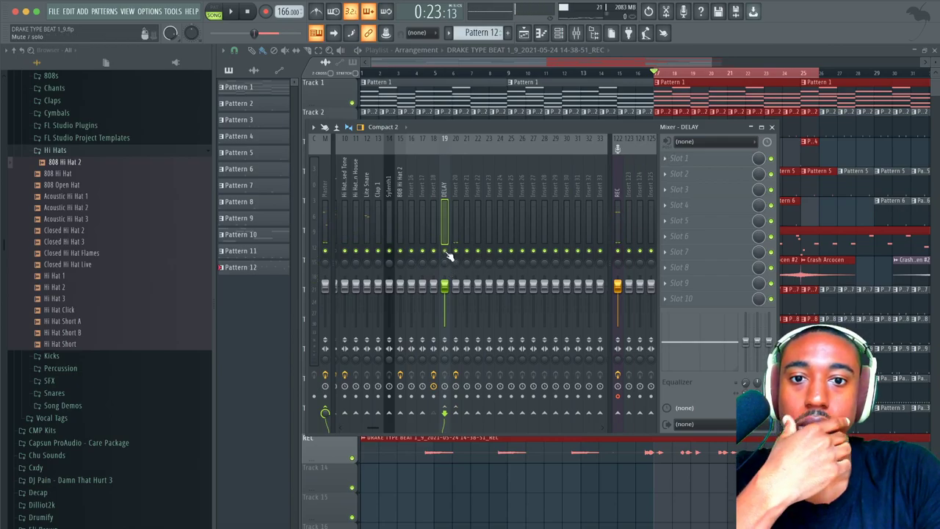
pyautogui.click(691, 161)
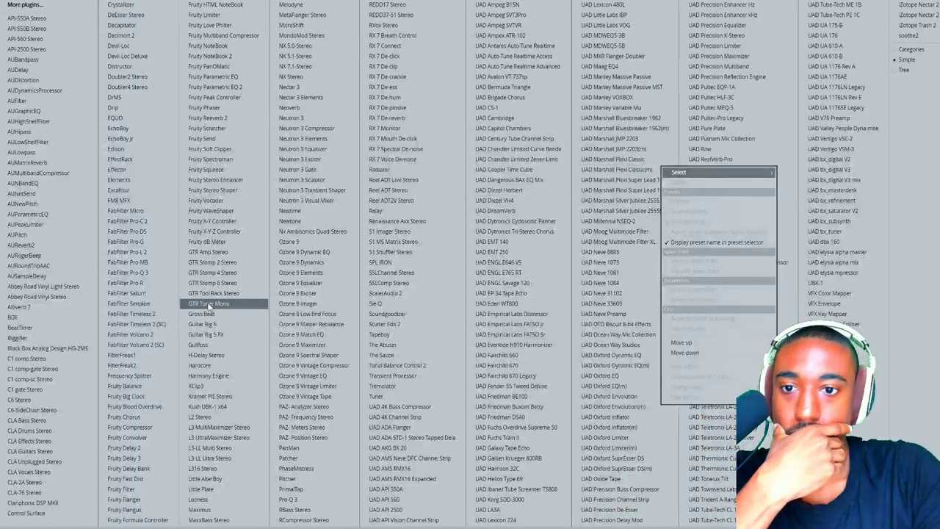
pyautogui.click(216, 357)
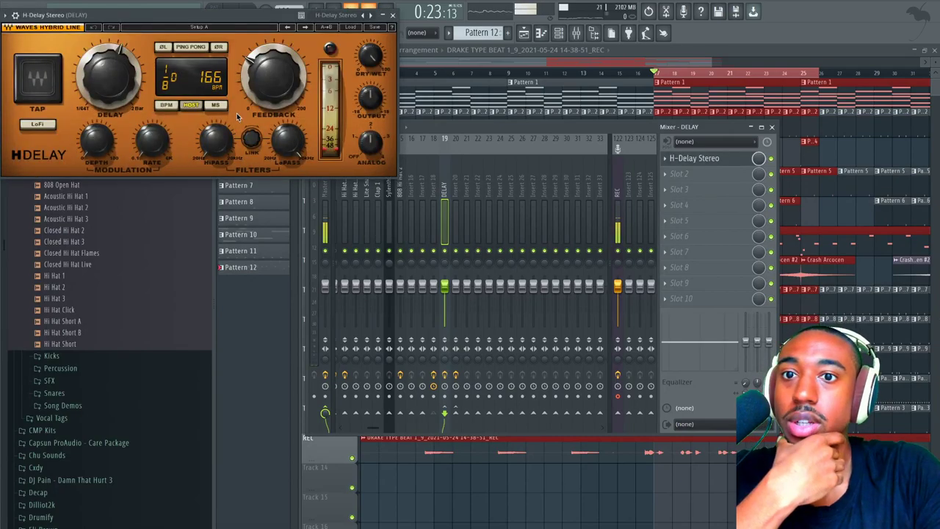
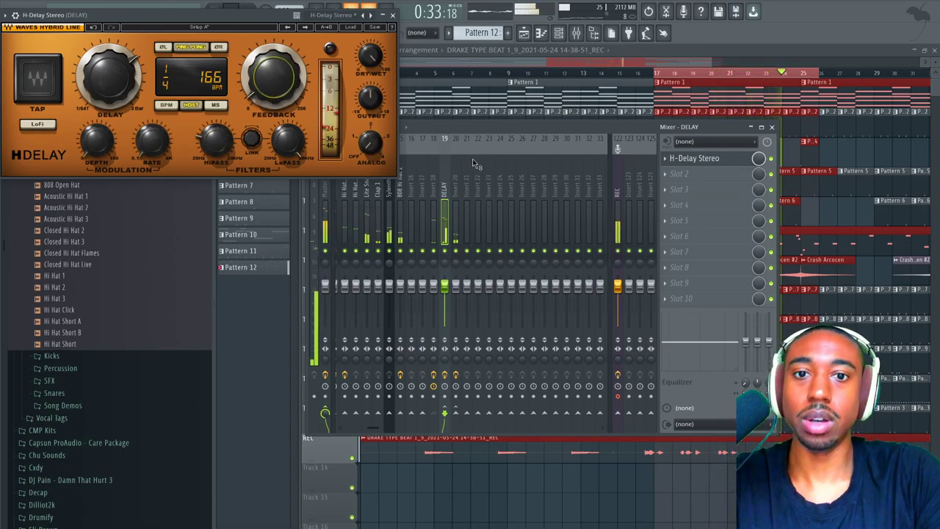
# Step: Delete H-Delay Stereo from the DELAY track, remove Insert 18's send to it, and restart playback
pyautogui.click(670, 165)
pyautogui.click(692, 185)
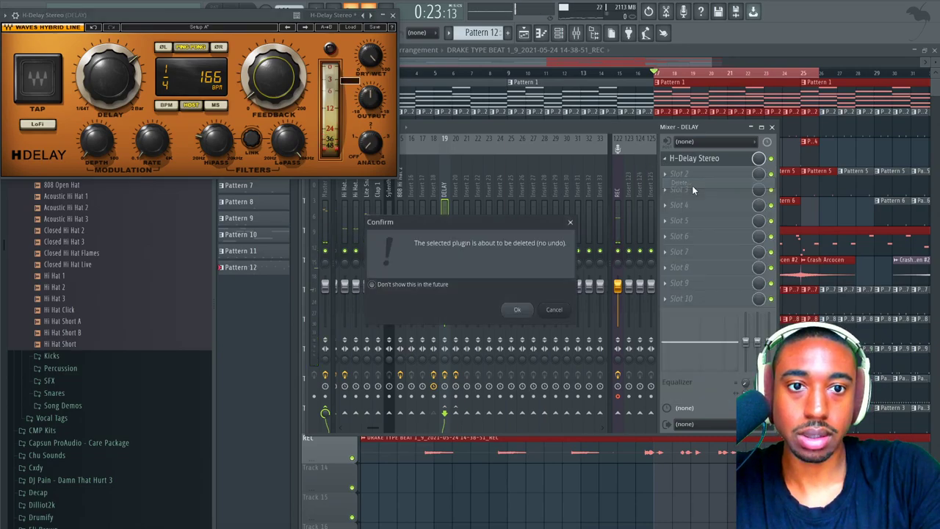
pyautogui.click(513, 310)
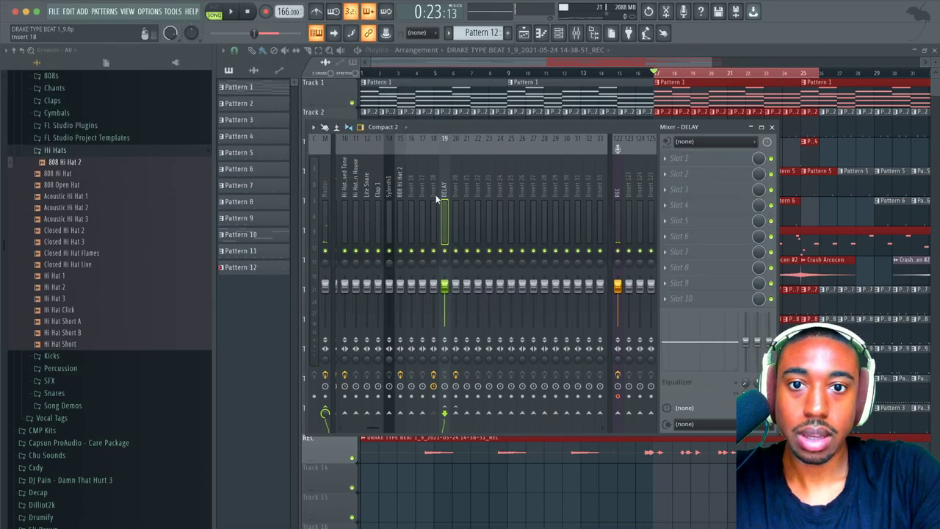
pyautogui.click(434, 195)
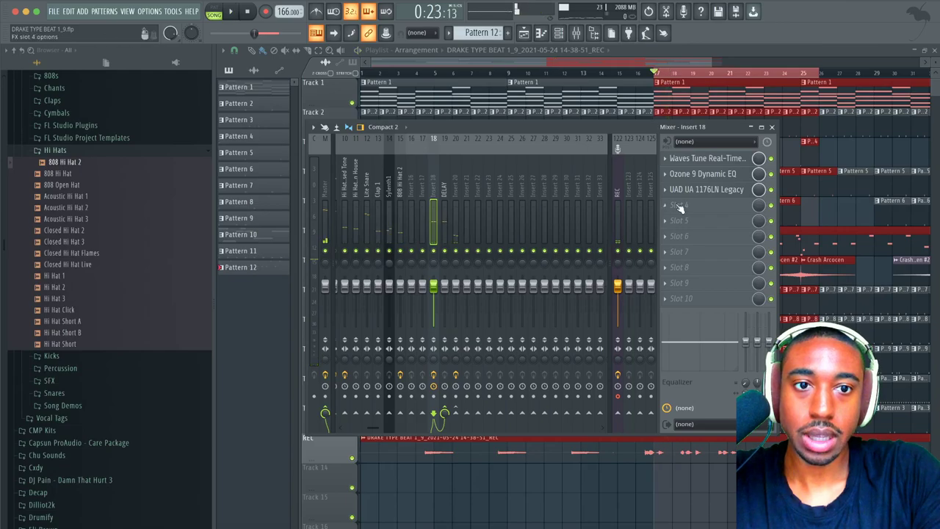
pyautogui.press('space')
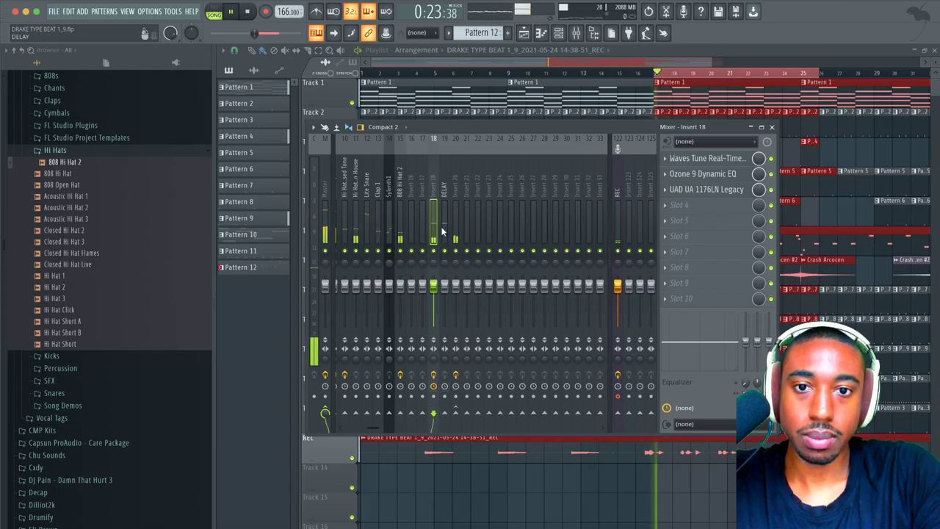
# Step: Load RVox Stereo into the fourth effect slot of Insert 18 and play the looped section
pyautogui.click(683, 207)
pyautogui.moveTo(679, 219)
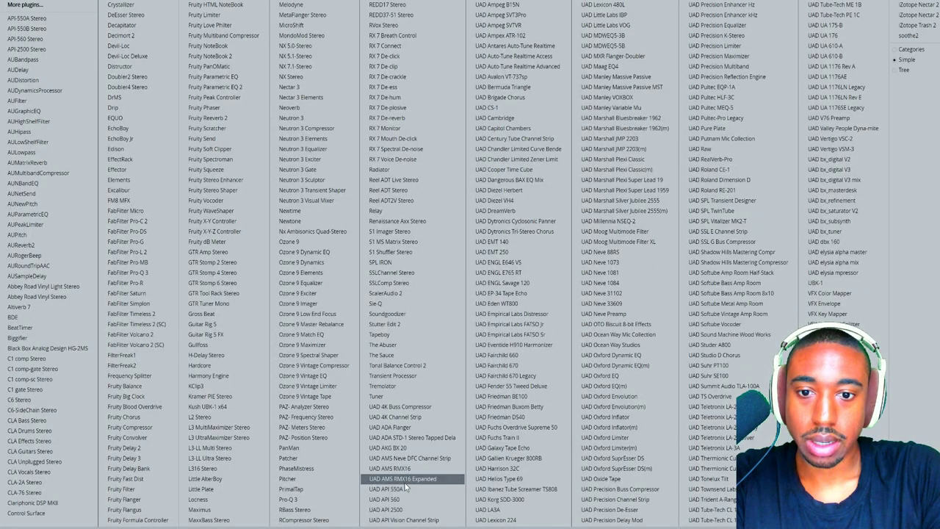
pyautogui.click(393, 25)
pyautogui.press('space')
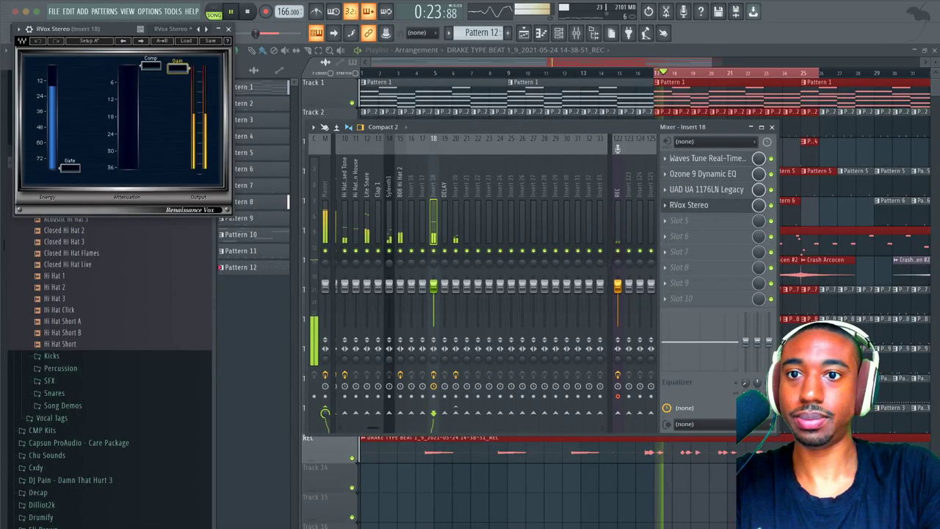
# Step: Lower RVox's Comp to about -10 and reduce its Gain, then close the plugin
pyautogui.moveTo(160, 76); pyautogui.dragTo(157, 91)
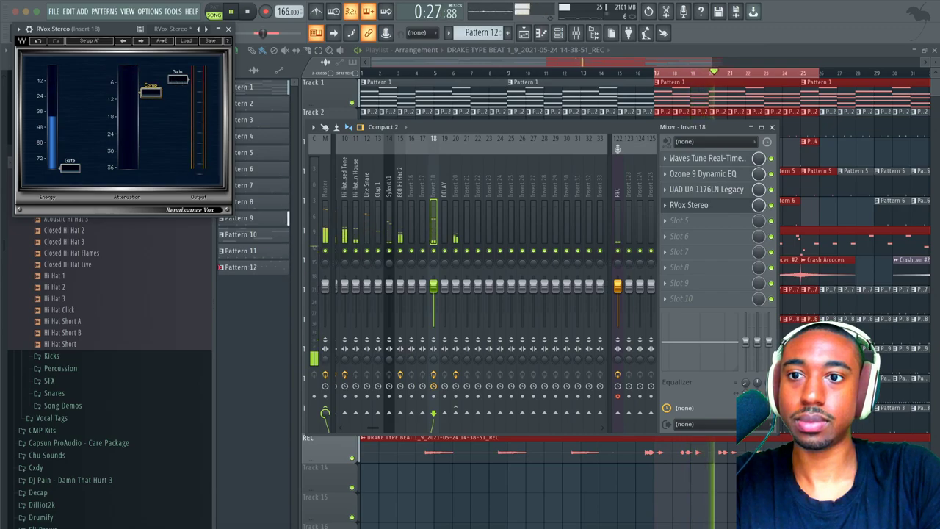
pyautogui.moveTo(174, 81); pyautogui.dragTo(174, 83)
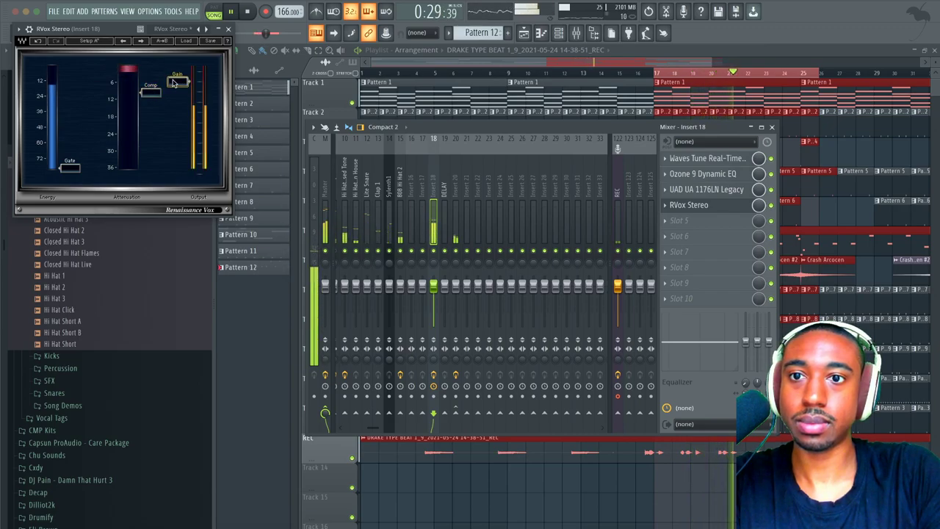
pyautogui.click(227, 29)
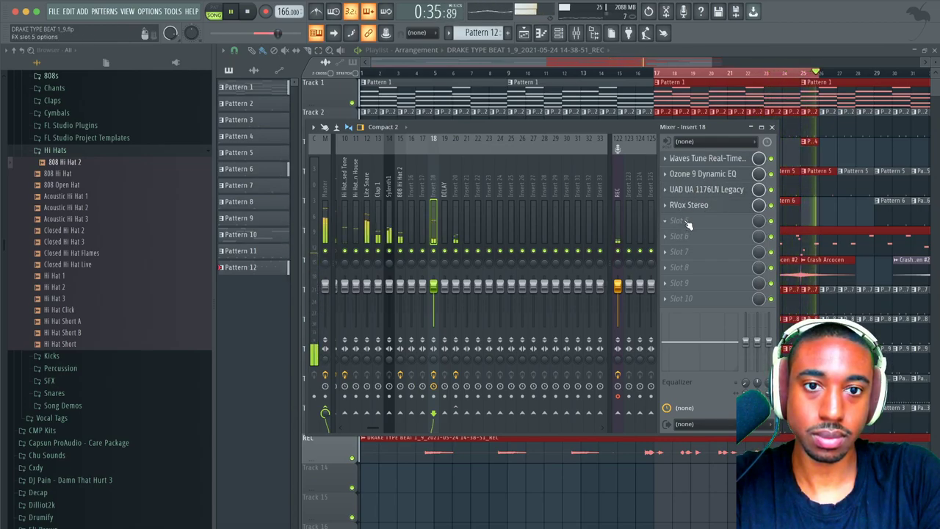
# Step: Clear the playlist's looped time selection, reopen the mixer, and stop playback
pyautogui.click(657, 73)
pyautogui.rightClick(663, 74)
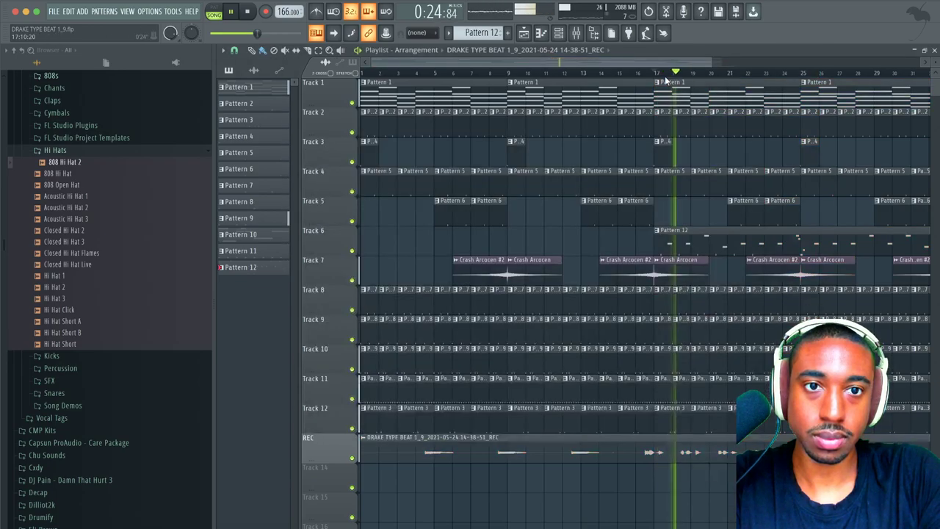
pyautogui.click(577, 33)
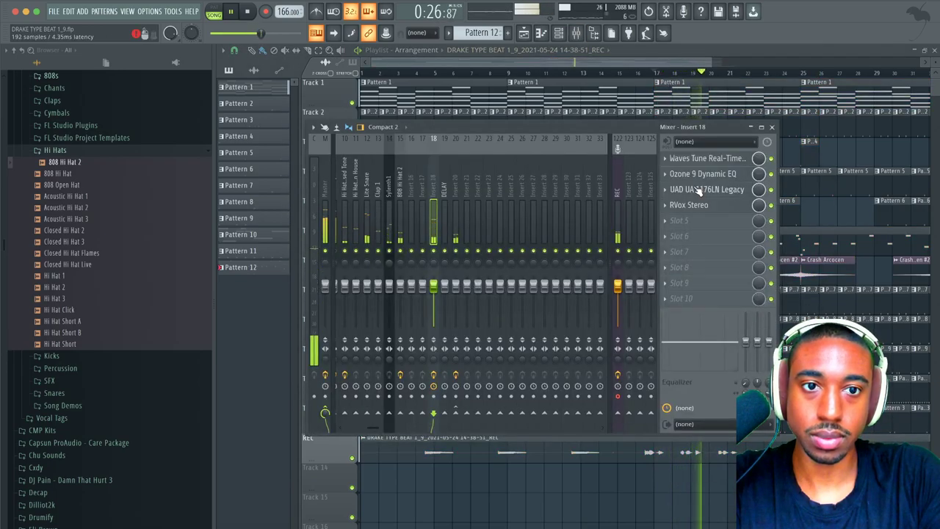
pyautogui.press('space')
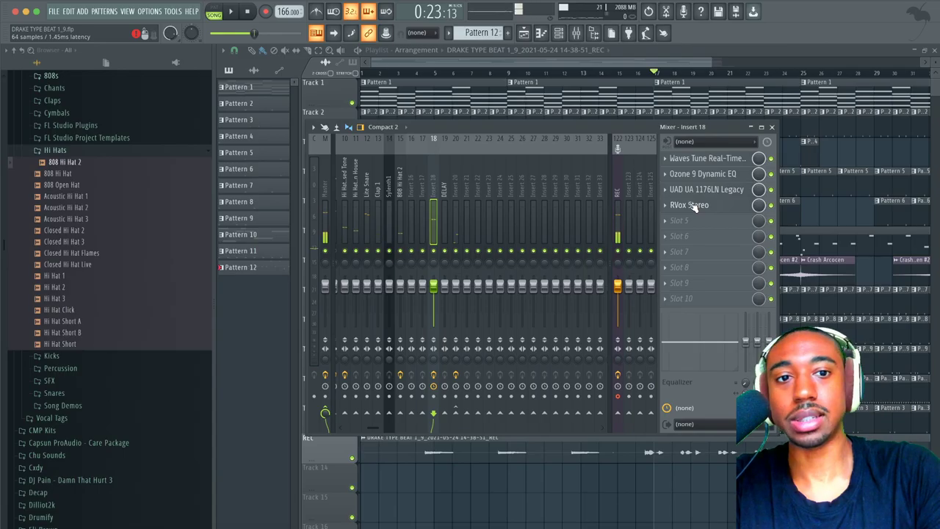
# Step: Load Ozone 9 Equalizer into the fifth effect slot of Insert 18 and start playback
pyautogui.click(684, 220)
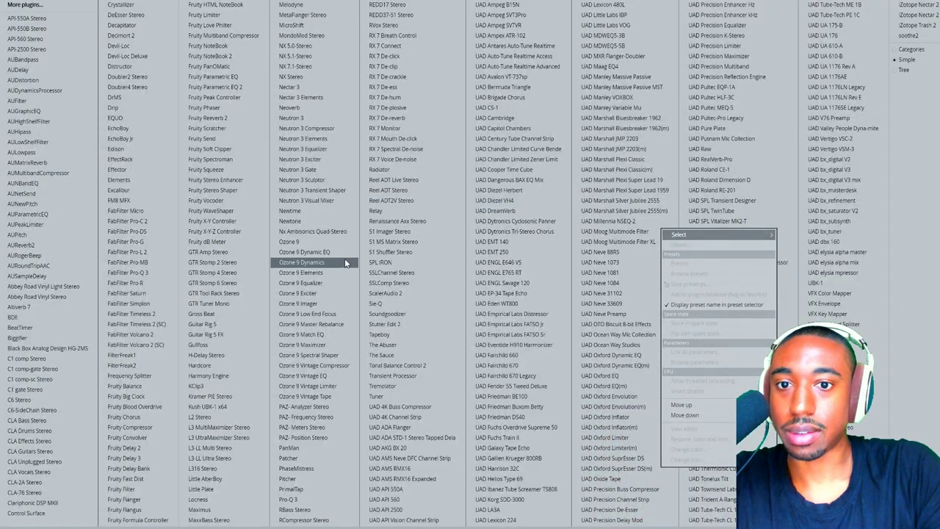
pyautogui.click(337, 283)
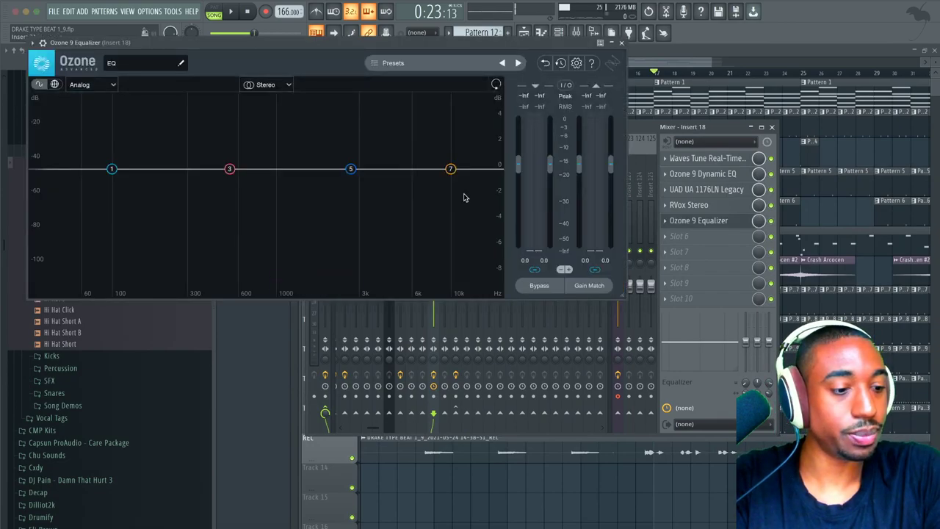
pyautogui.press('space')
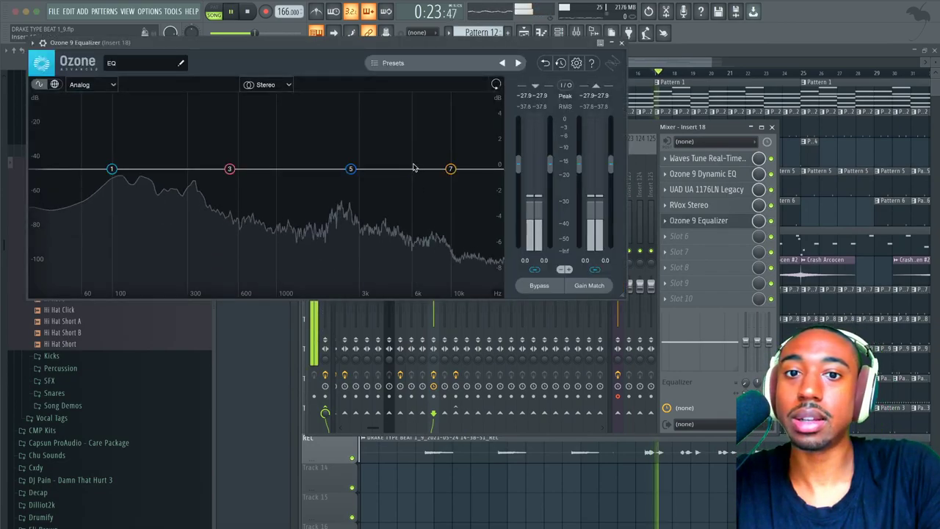
# Step: Boost the equalizer's 2700 Hz bell by 1.6 dB and its 9863 Hz Baxandall Treble by 1.8 dB, soloing each band
pyautogui.moveTo(350, 169); pyautogui.dragTo(351, 150)
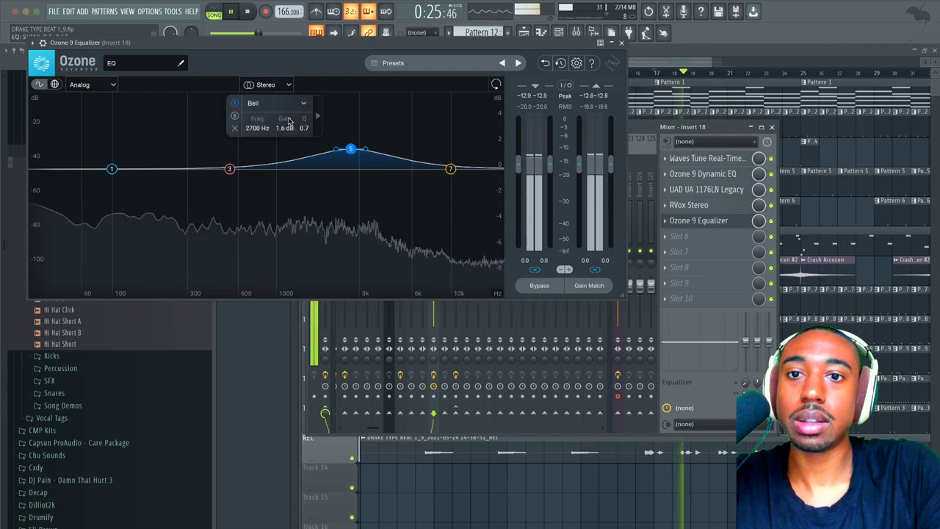
pyautogui.click(235, 116)
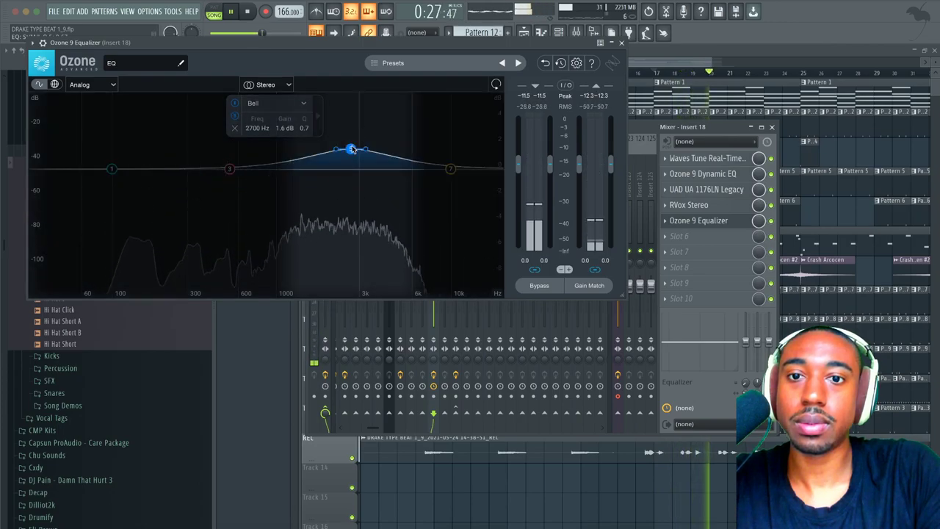
pyautogui.moveTo(450, 169); pyautogui.dragTo(450, 147)
pyautogui.click(343, 116)
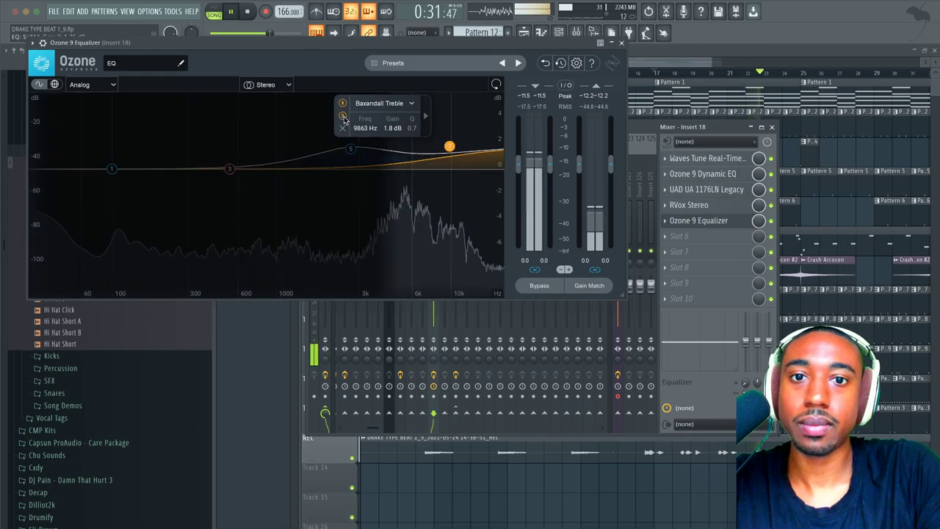
# Step: Turn off the treble band's solo in Ozone 9 Equalizer and switch to Insert 18's Ozone 9 Dynamic EQ
pyautogui.click(342, 116)
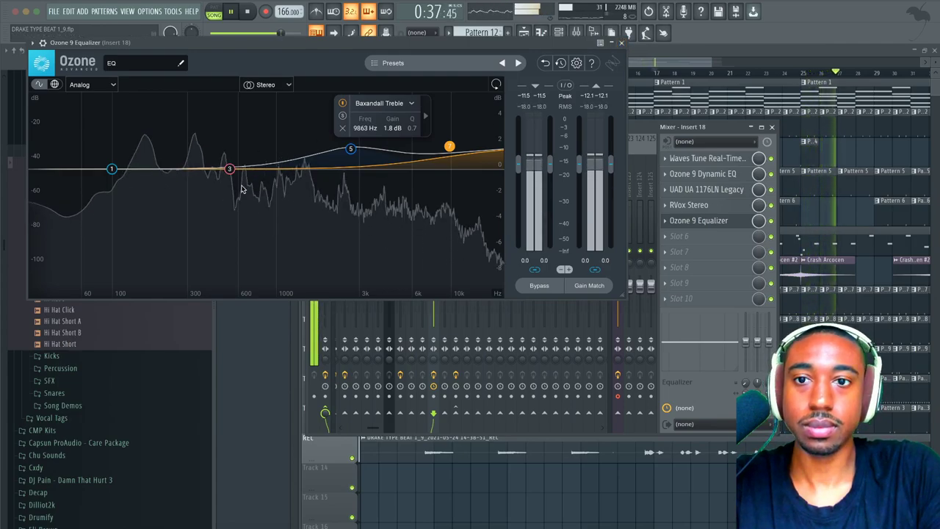
pyautogui.click(622, 44)
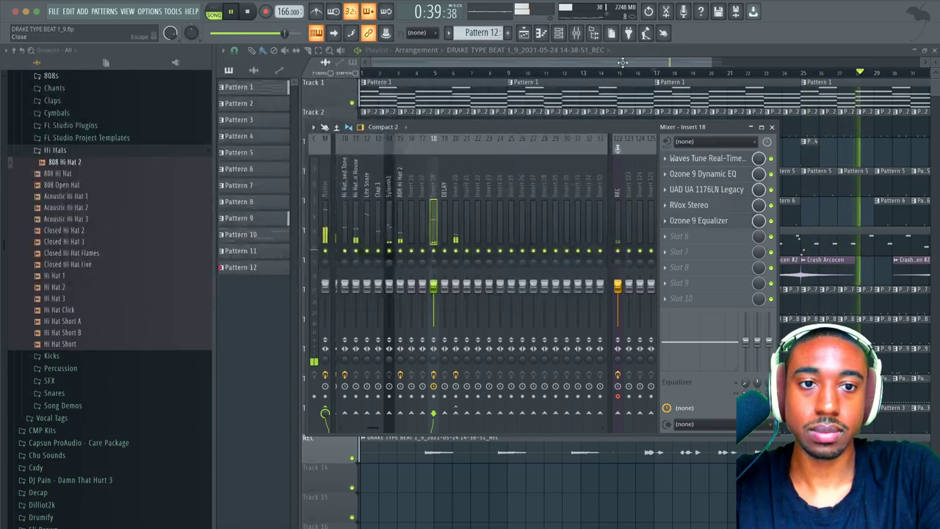
pyautogui.click(704, 174)
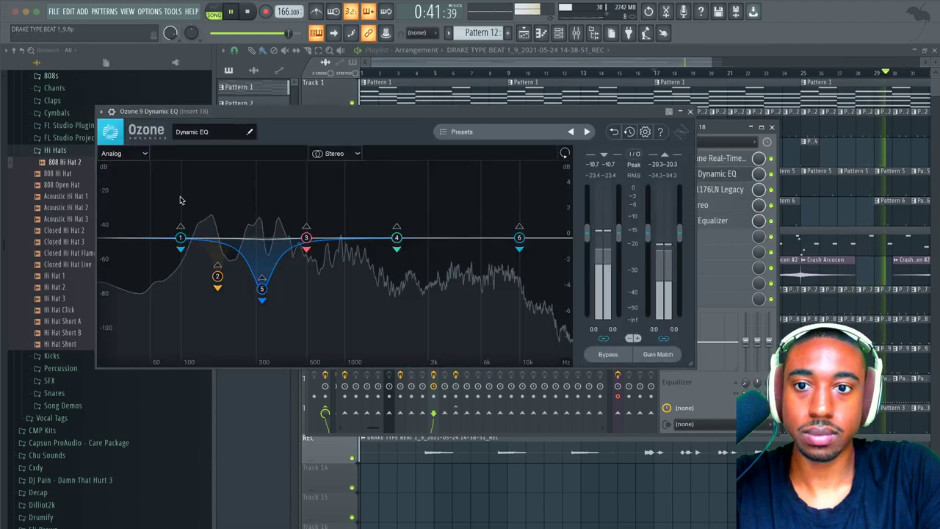
# Step: Audition the Dynamic EQ's 174 Hz band, then set the gain of its 326 Hz band to -6 dB
pyautogui.click(218, 277)
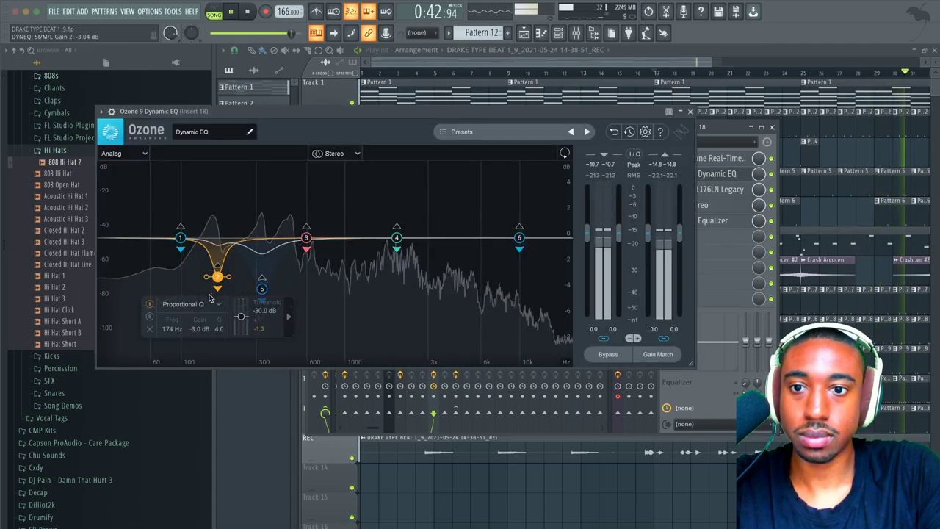
pyautogui.click(150, 316)
pyautogui.click(258, 287)
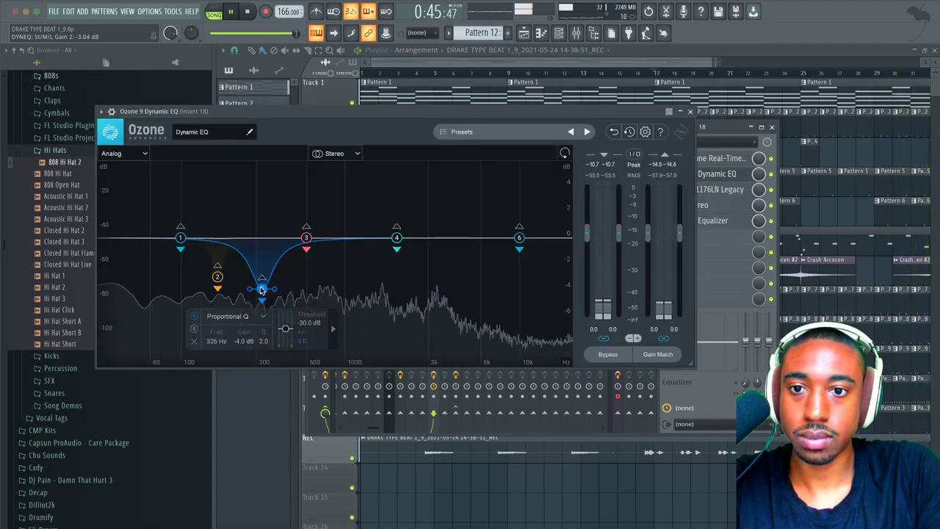
pyautogui.doubleClick(243, 341)
pyautogui.write('-6')
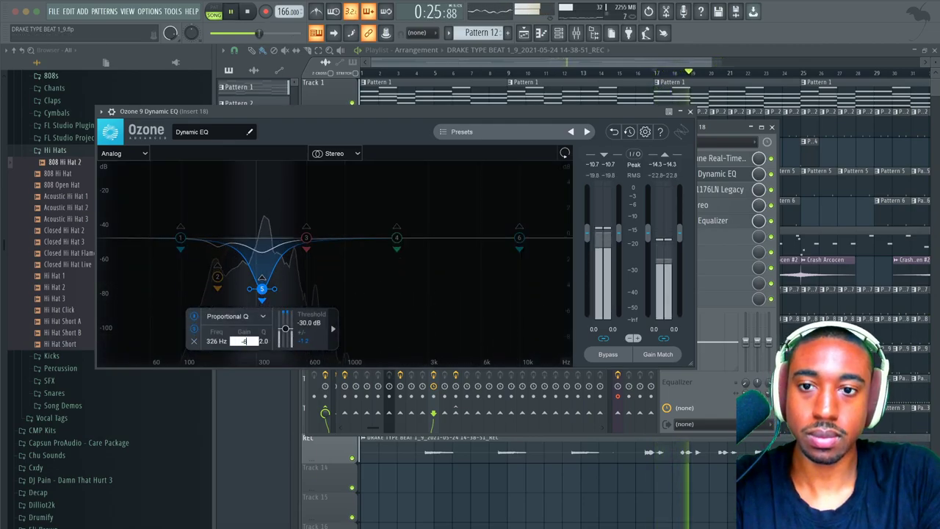
pyautogui.press('Return')
# Step: Set the 174 Hz band's gain to -6 dB and its Q to 2
pyautogui.click(218, 276)
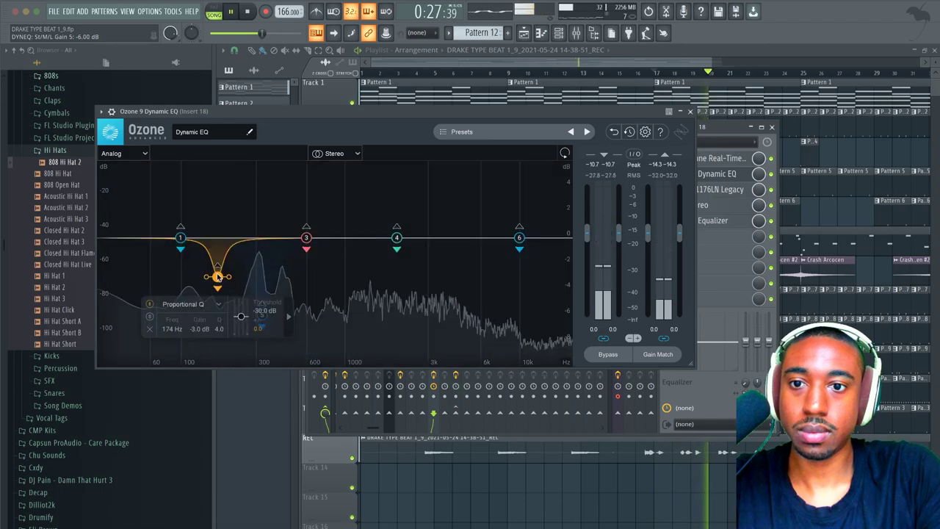
pyautogui.doubleClick(199, 328)
pyautogui.write('-6')
pyautogui.press('Return')
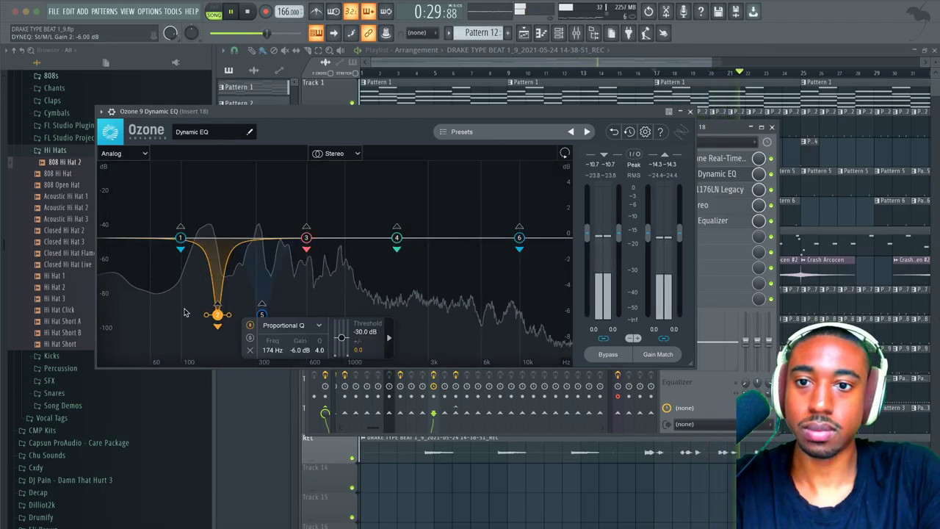
pyautogui.doubleClick(318, 351)
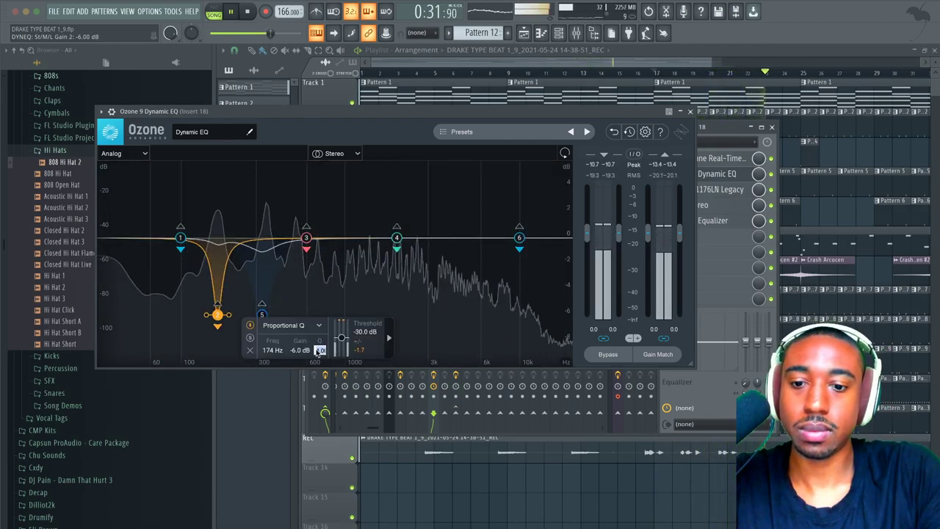
pyautogui.write('2')
pyautogui.press('Return')
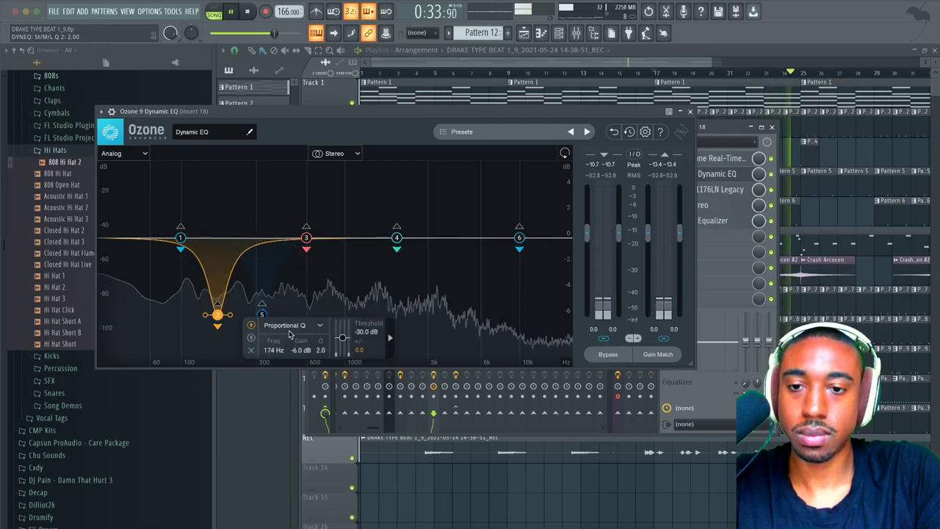
# Step: Deselect the Dynamic EQ band, close the plugin, and stop playback
pyautogui.click(336, 230)
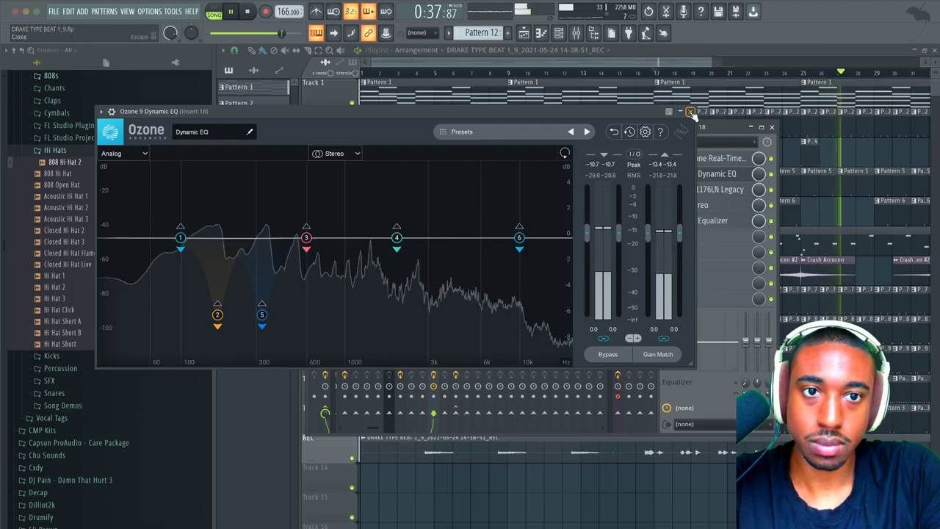
pyautogui.click(690, 111)
pyautogui.press('space')
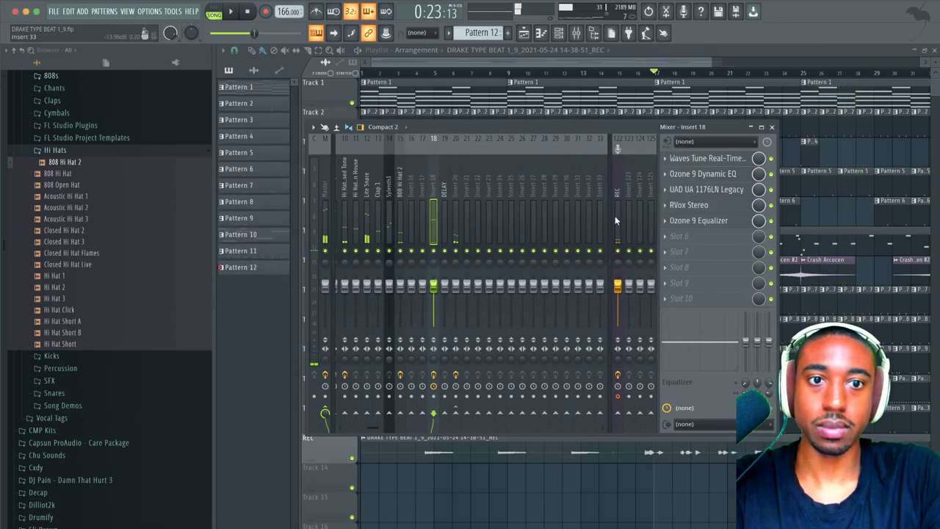
# Step: Load RX 7 Voice De-noise into Insert 18's sixth effect slot and move it up to the first slot
pyautogui.click(669, 235)
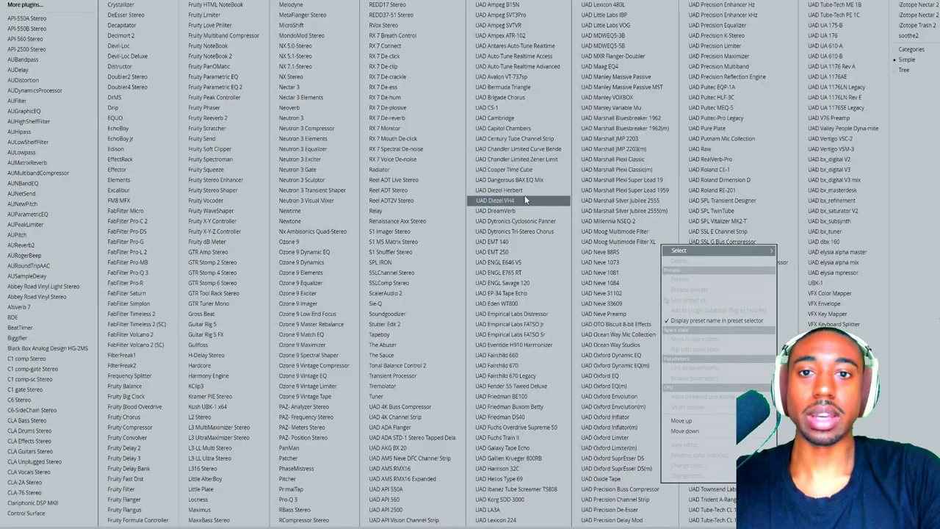
pyautogui.click(420, 162)
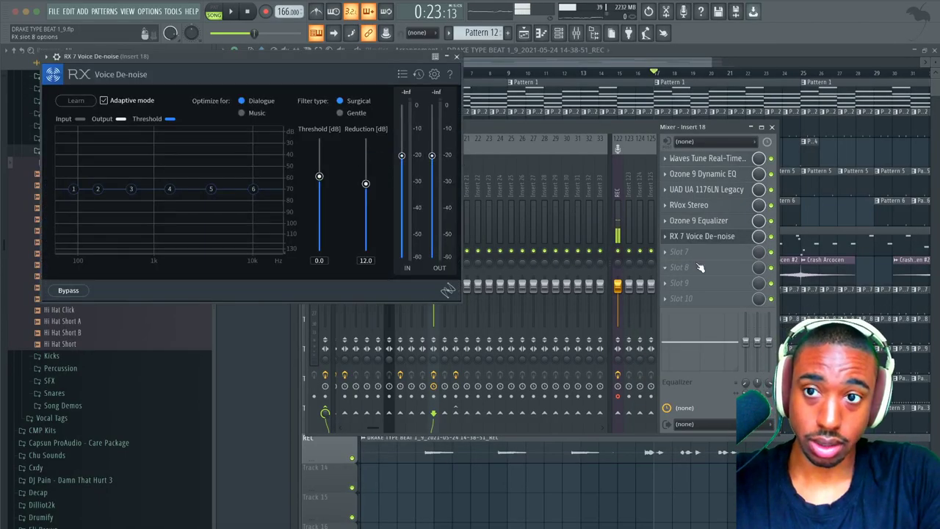
pyautogui.moveTo(745, 241); pyautogui.dragTo(742, 162)
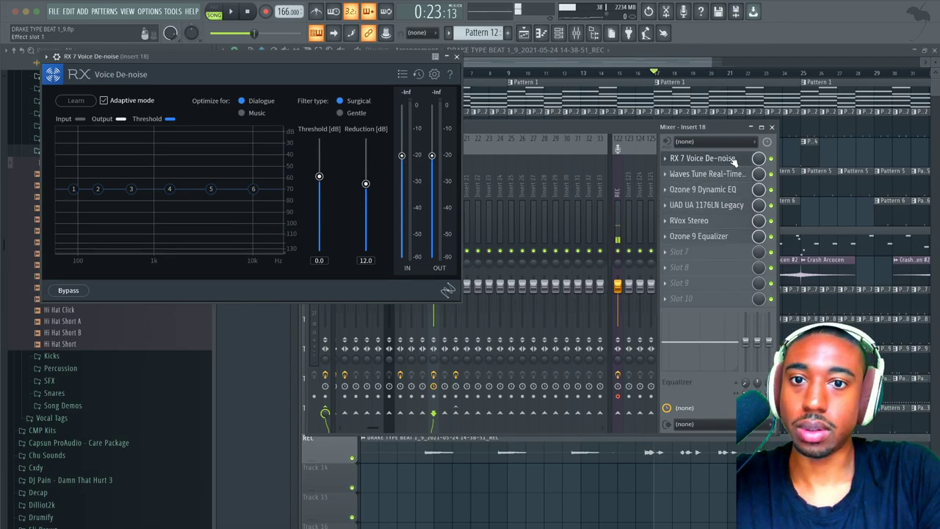
# Step: Audition the vocal through RX 7 Voice De-noise, then stop playback and close the plugin
pyautogui.click(702, 254)
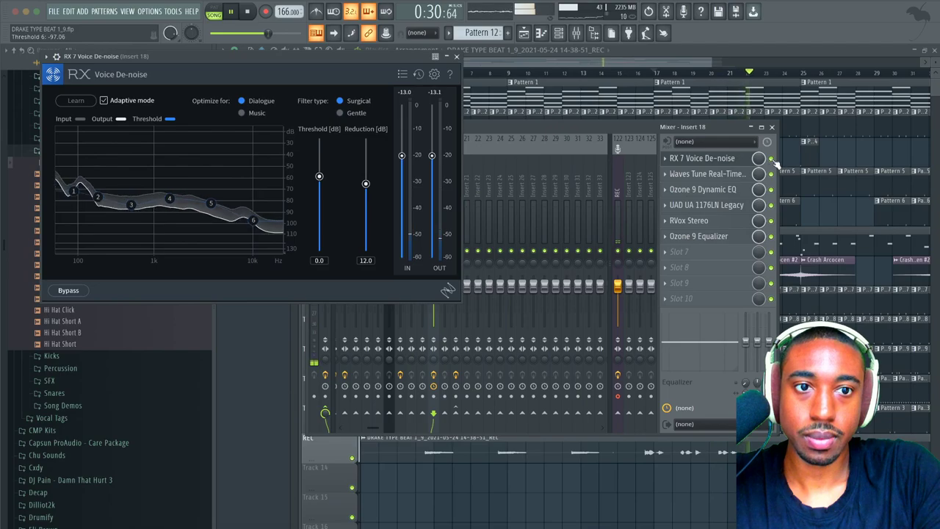
pyautogui.press('space')
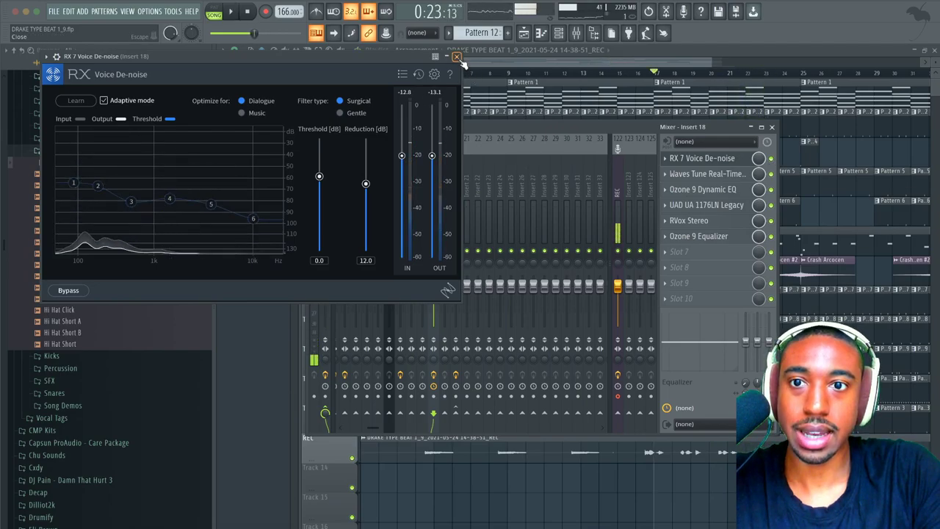
pyautogui.click(457, 57)
# Step: Send Insert 18 to the DELAY mixer track during playback, check that track's slots, and return to Insert 18
pyautogui.press('space')
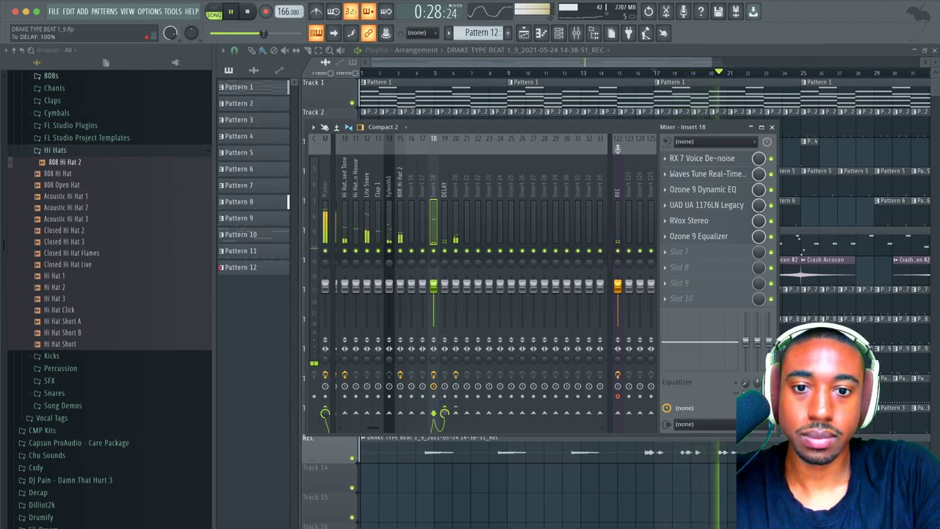
pyautogui.click(444, 218)
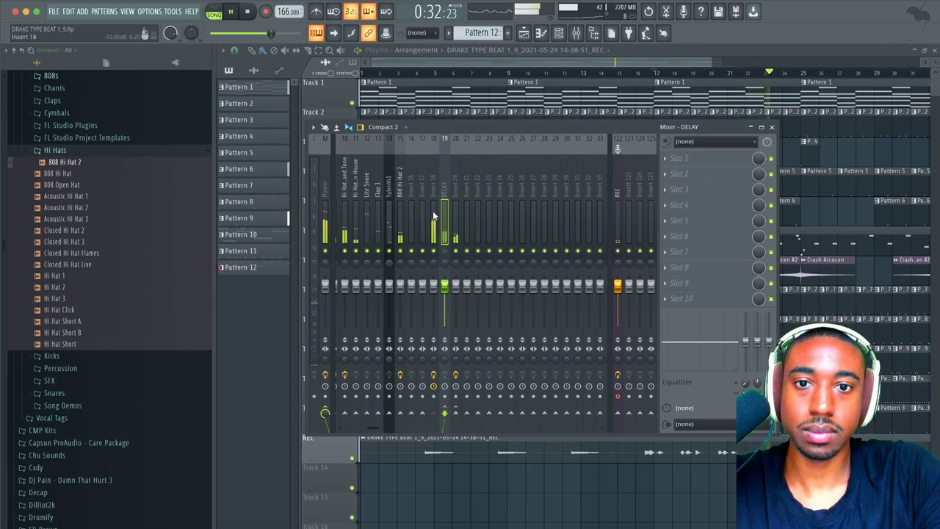
pyautogui.click(435, 218)
pyautogui.press('space')
# Step: Load H-Delay Stereo into Insert 18's seventh slot with a mix of about 34 and a 1/4 delay, then close it
pyautogui.click(693, 266)
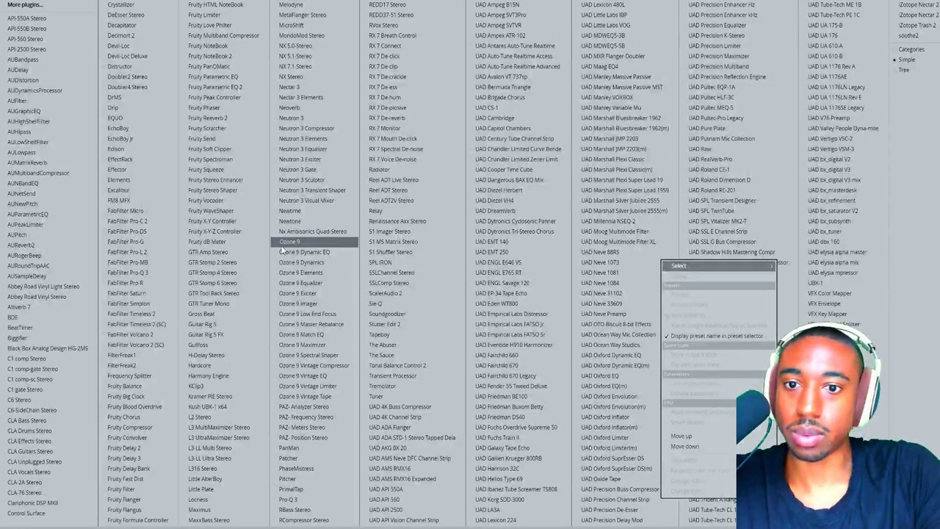
pyautogui.click(225, 360)
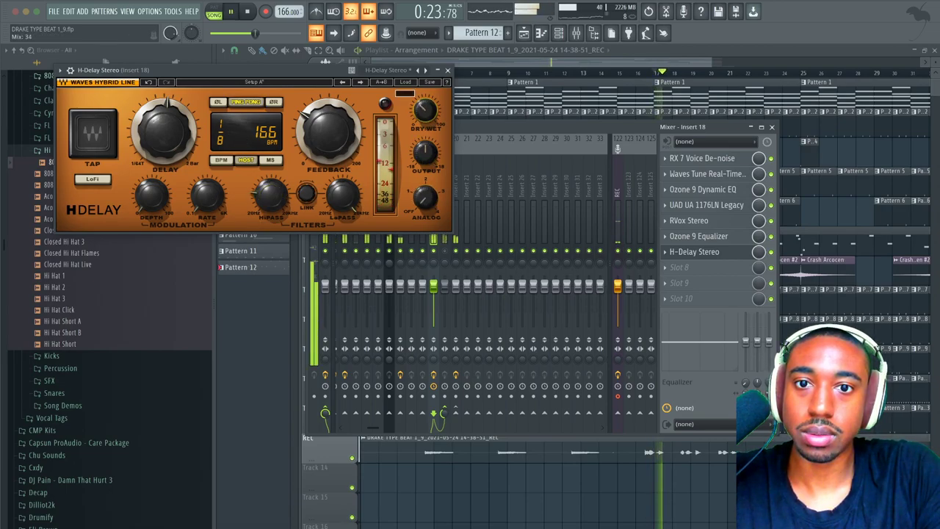
pyautogui.moveTo(164, 133); pyautogui.dragTo(164, 110)
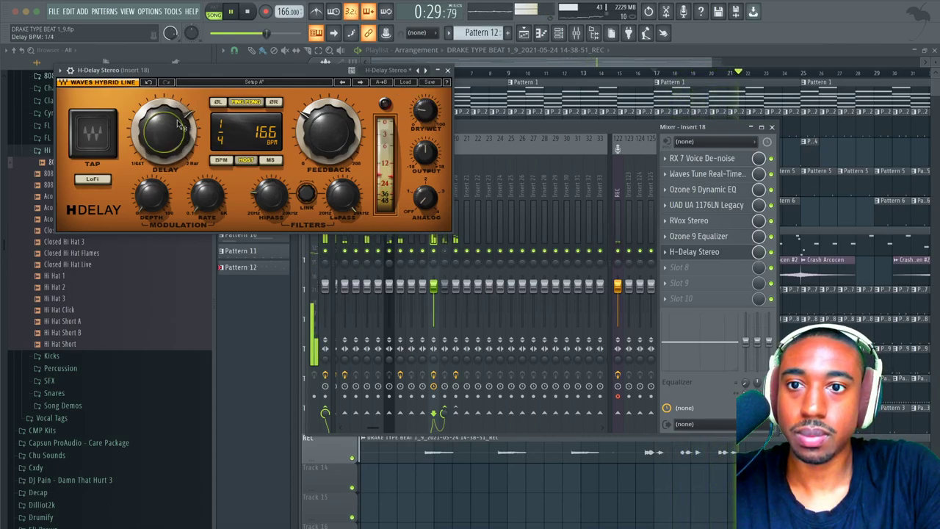
pyautogui.click(449, 71)
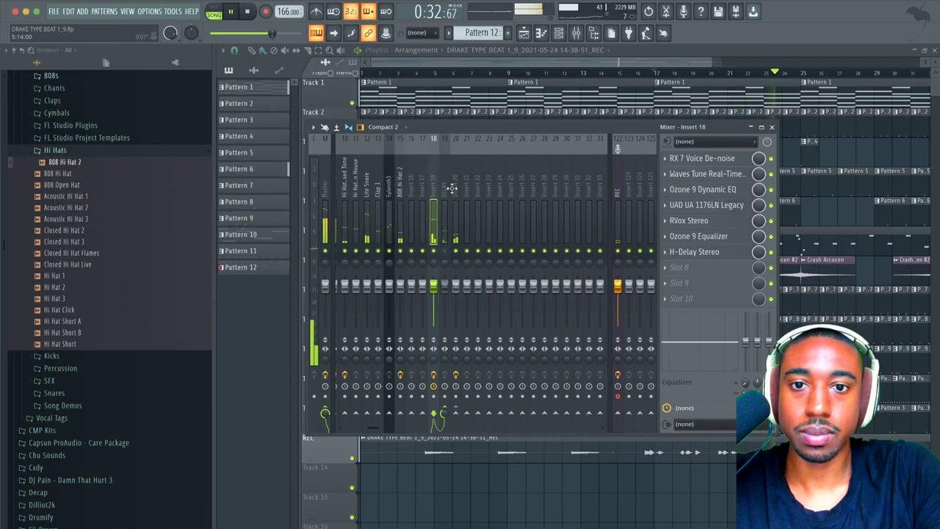
# Step: Set Waves Tune Real-Time's Note Transition to 12.0 ms and close the plugin
pyautogui.click(706, 174)
pyautogui.moveTo(241, 169); pyautogui.dragTo(242, 195)
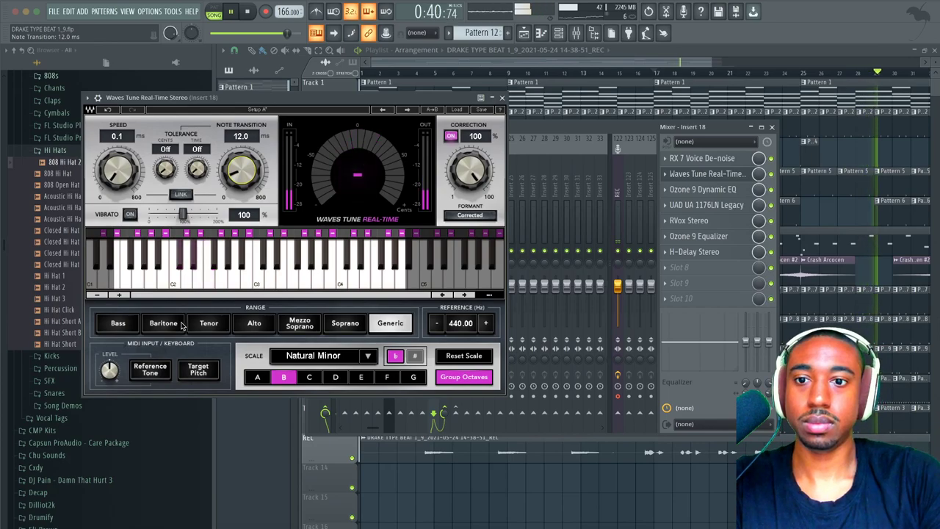
pyautogui.click(502, 98)
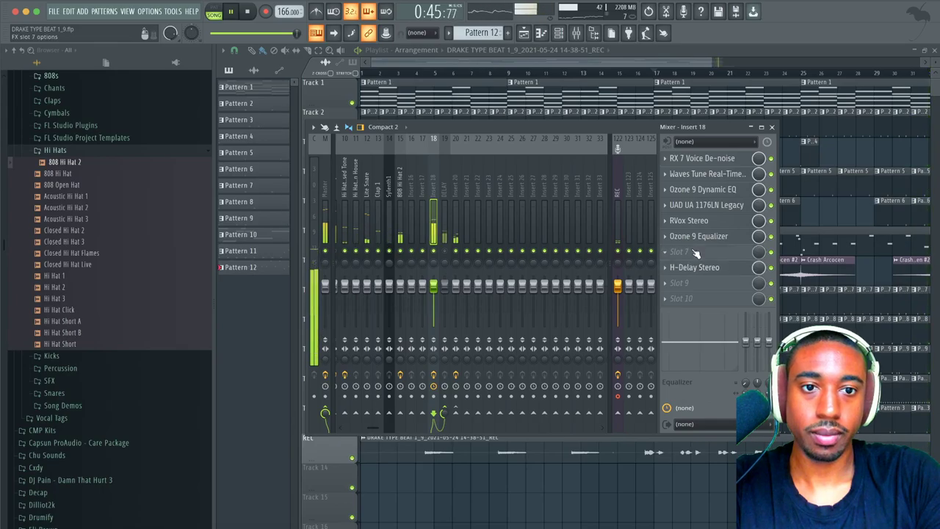
# Step: Load Doubler2 Stereo into Insert 18's seventh effect slot, ahead of H-Delay
pyautogui.click(679, 267)
pyautogui.click(127, 76)
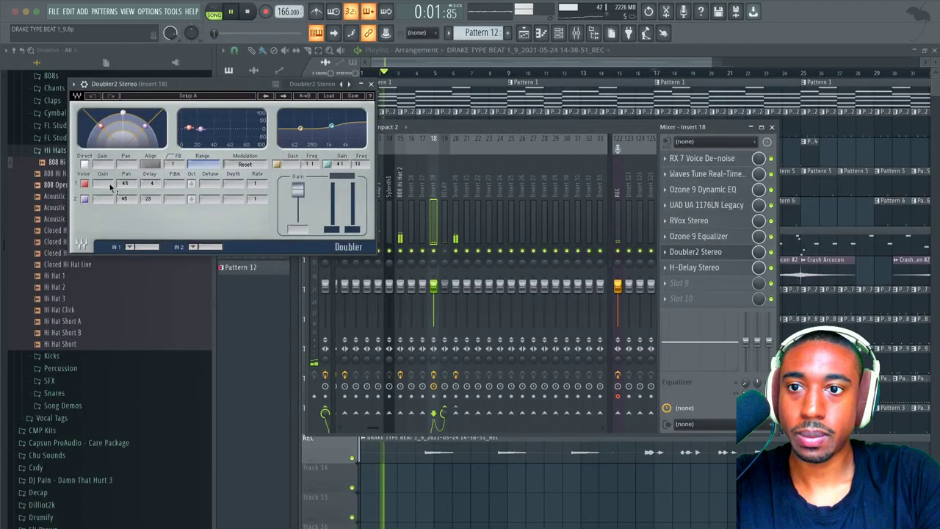
# Step: Set Doubler2's detune to -16 cents for voice 1 and -9 cents for voice 2
pyautogui.doubleClick(108, 200)
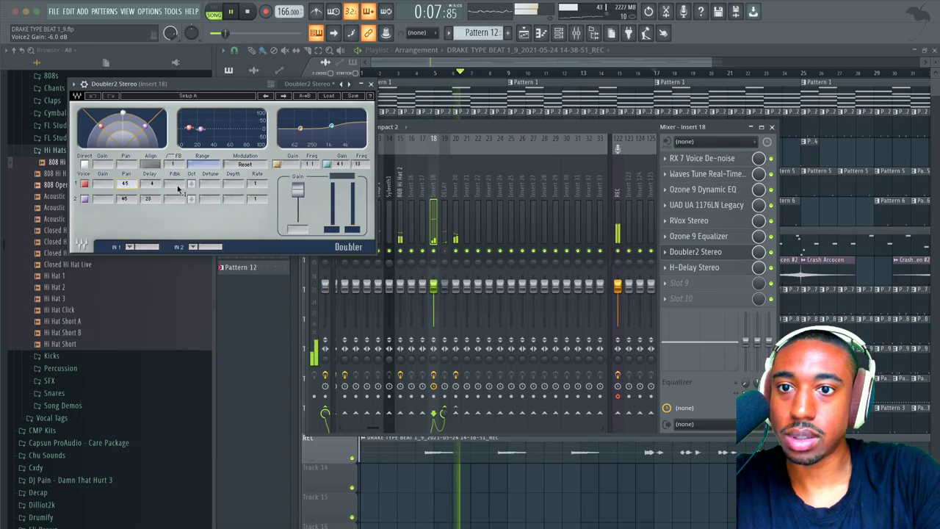
pyautogui.write('-1')
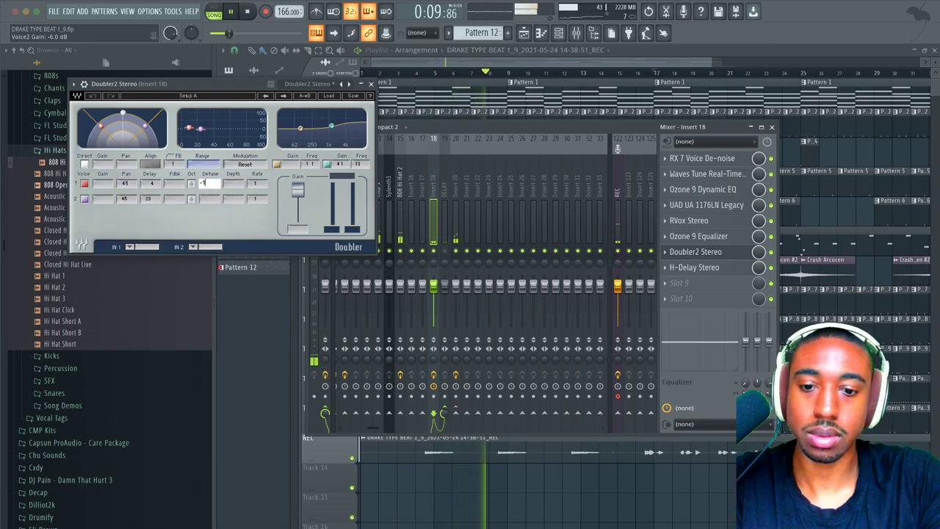
pyautogui.write('6')
pyautogui.press('Return')
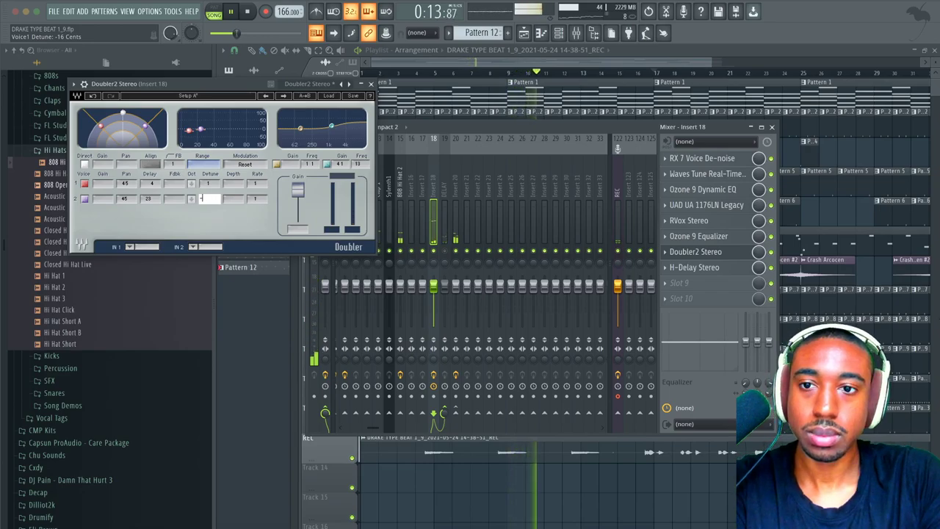
pyautogui.write('9')
pyautogui.press('Return')
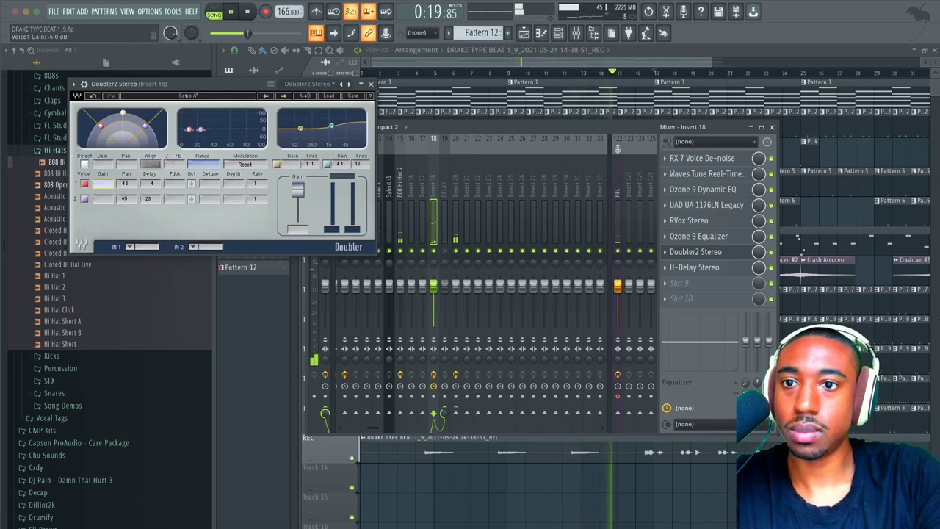
# Step: Set Doubler2's gain to -12 dB for voice 1 and -14 dB for voice 2, then close the plugin
pyautogui.press('Return')
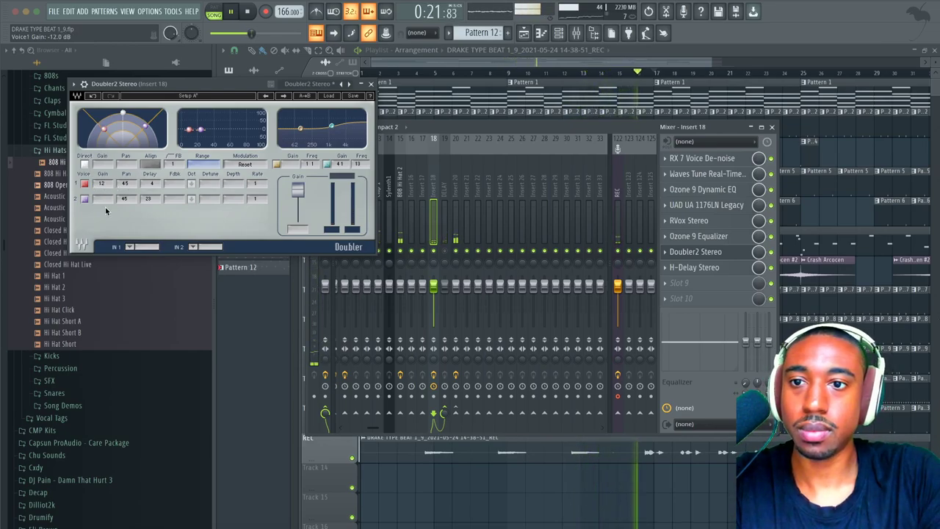
pyautogui.press('Return')
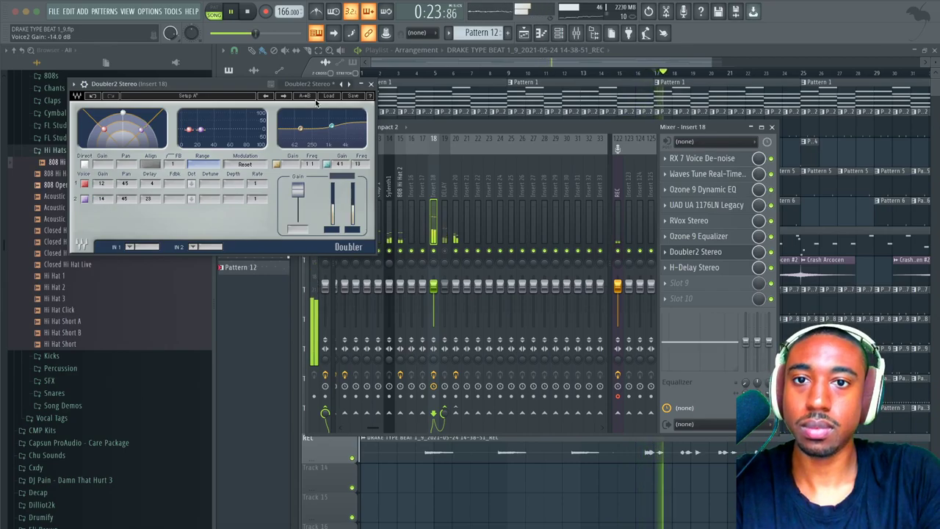
pyautogui.click(371, 84)
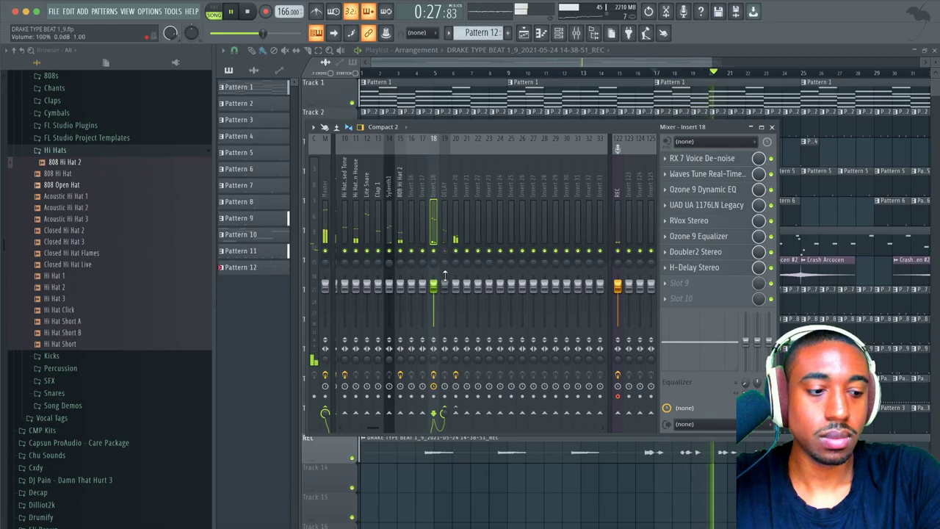
# Step: Check the DELAY mixer track, return to Insert 18, and remove its send to DELAY
pyautogui.click(445, 242)
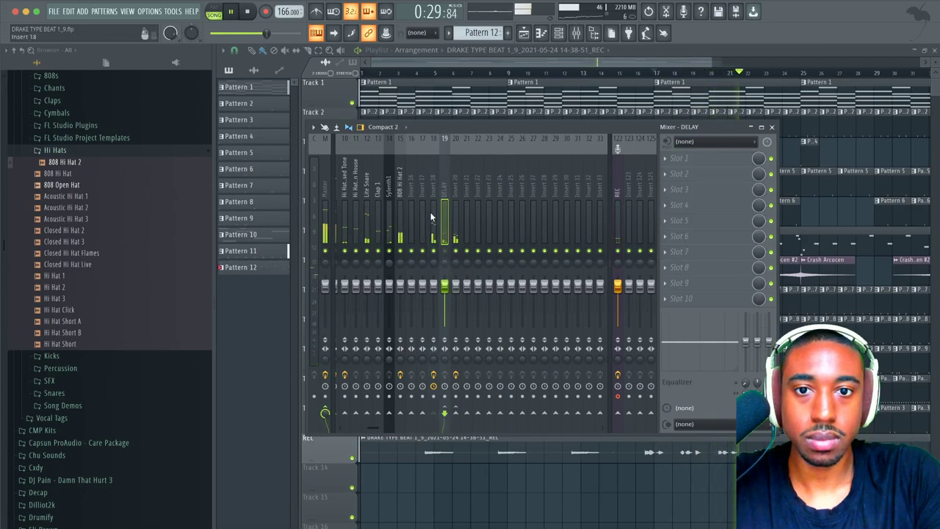
pyautogui.click(432, 217)
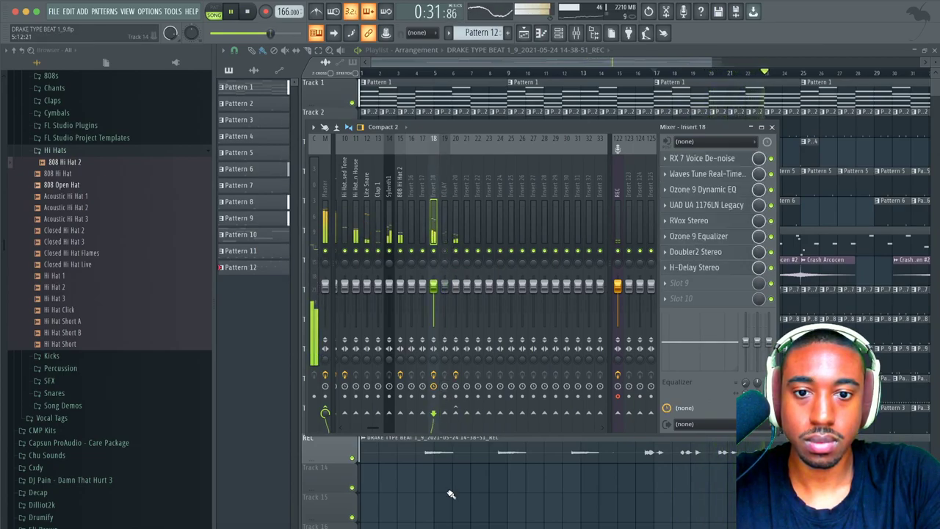
# Step: Lower the vocal's volume fader slightly on mixer Insert 18 while the song plays
pyautogui.press('F9')
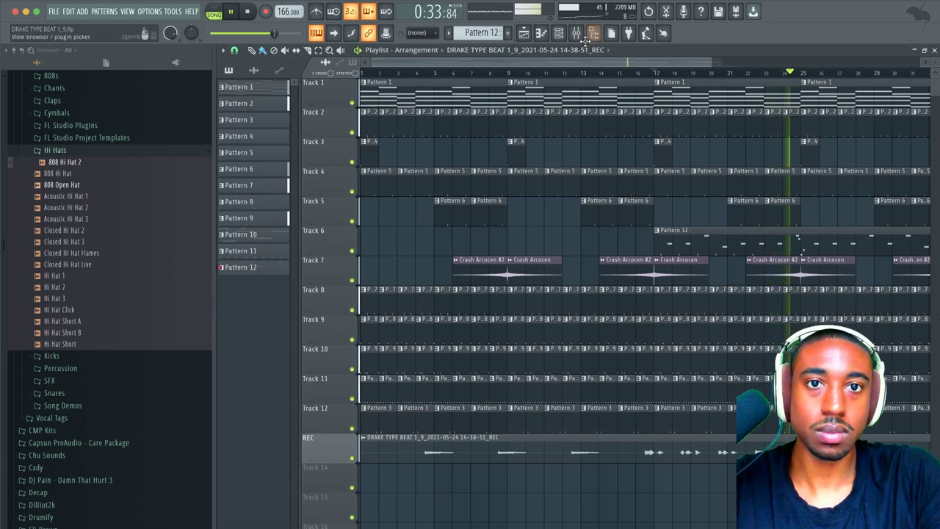
pyautogui.press('F9')
pyautogui.moveTo(433, 287); pyautogui.dragTo(434, 294)
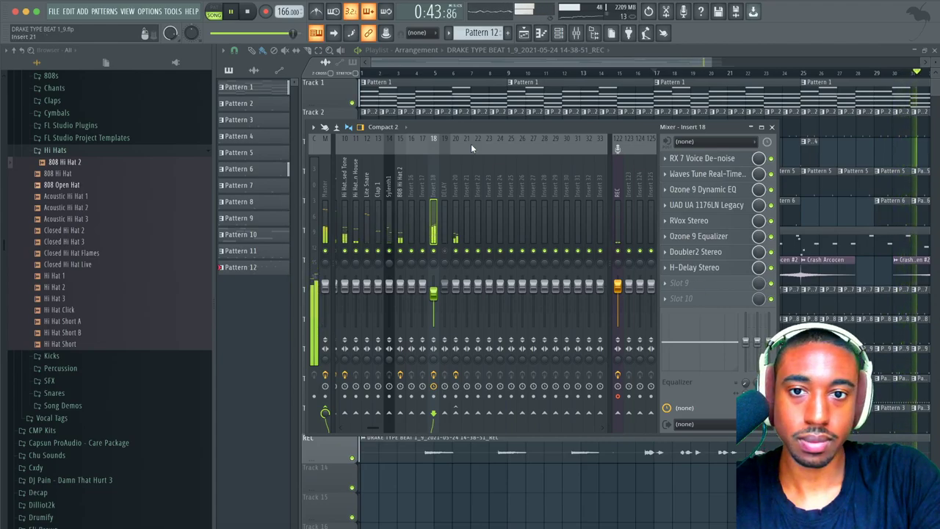
# Step: Sidechain the Kick - Trap Combo mixer track to Insert 1
pyautogui.hscroll(-4, 404, 156)
pyautogui.hscroll(-2, 405, 176)
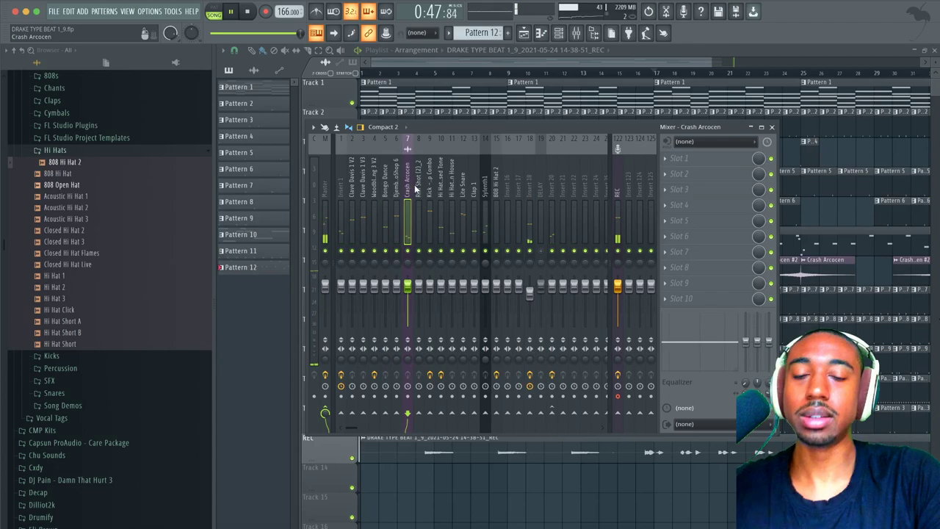
pyautogui.click(431, 198)
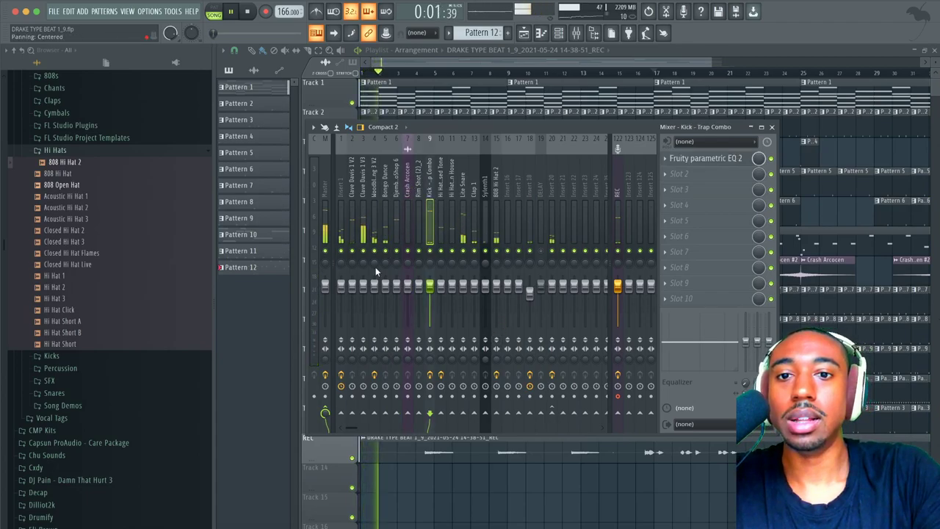
pyautogui.rightClick(342, 415)
pyautogui.click(363, 443)
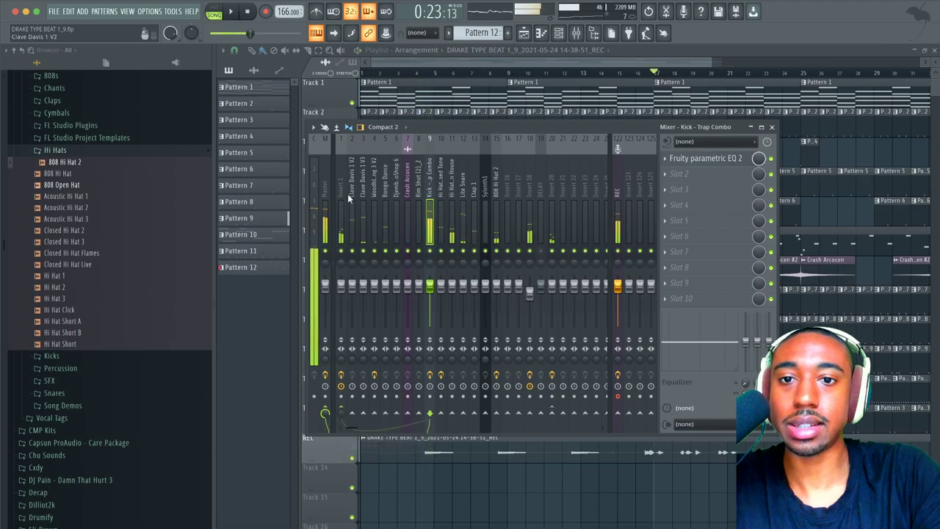
# Step: Load C6-SideChain Stereo into Insert 1's second effect slot, after Fruity parametric EQ 2
pyautogui.click(348, 196)
pyautogui.click(700, 170)
pyautogui.moveTo(679, 189)
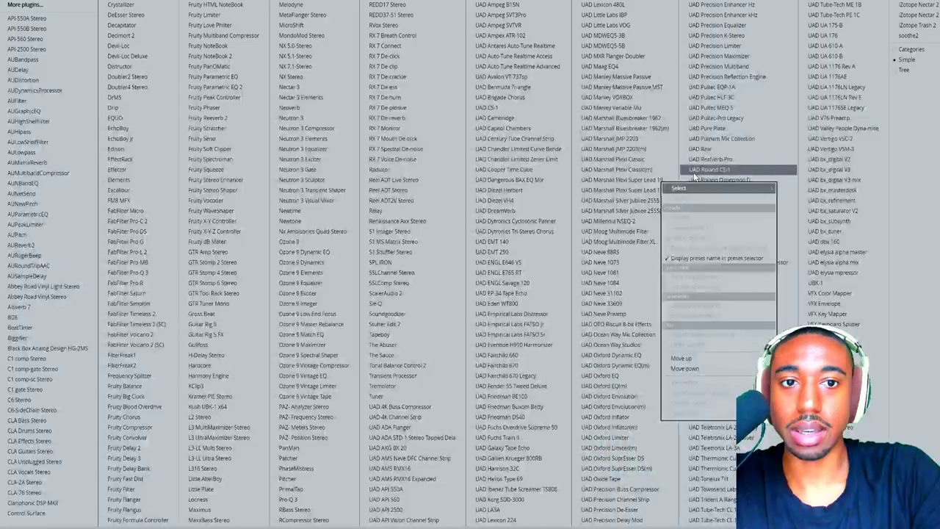
pyautogui.click(81, 409)
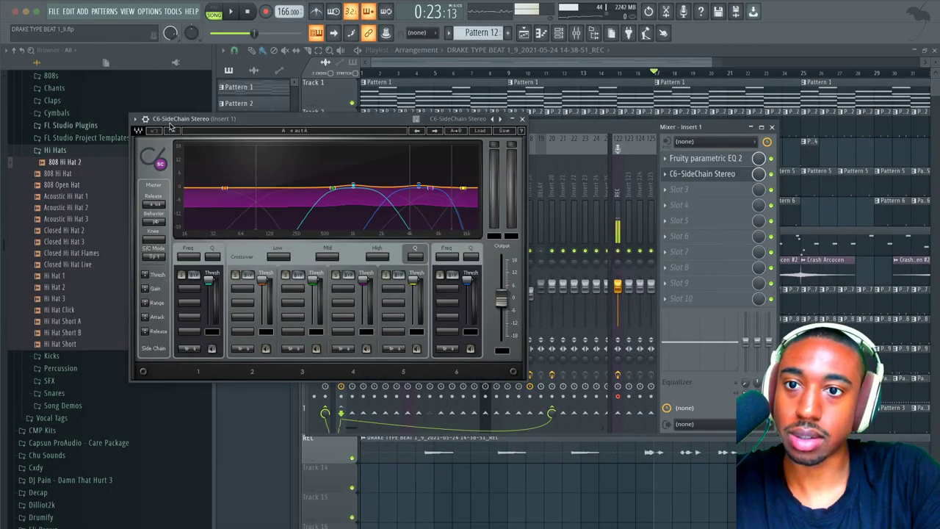
# Step: Map C6-SideChain's Stereo Aux In to input 1 in its processing connections, then return to the plugin interface
pyautogui.click(163, 135)
pyautogui.click(178, 160)
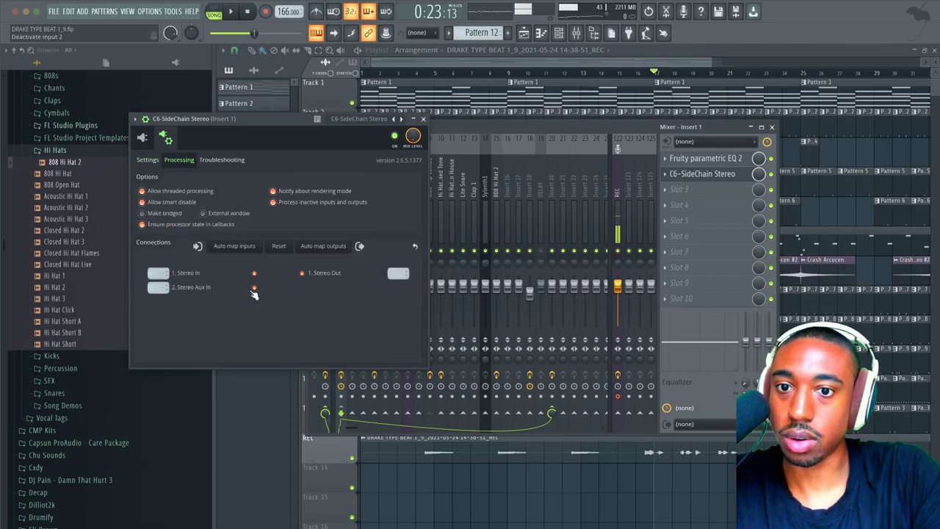
pyautogui.click(158, 288)
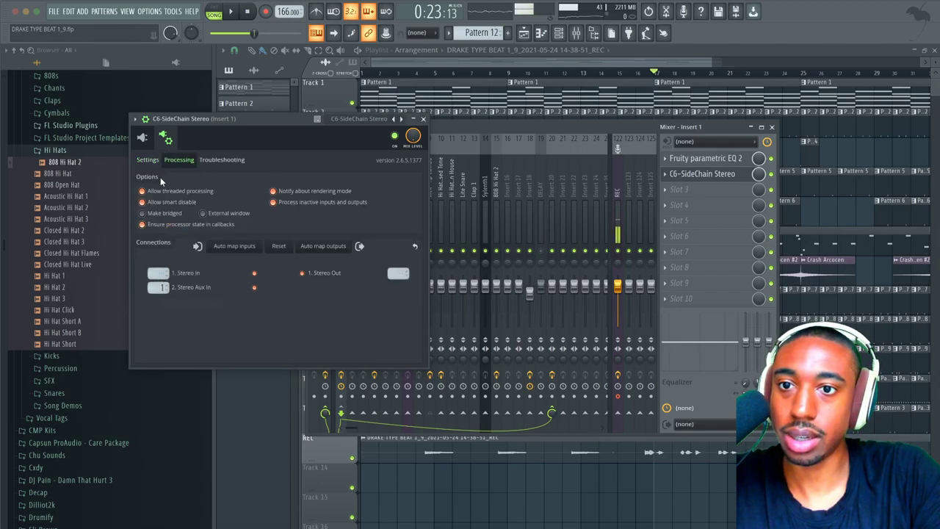
pyautogui.click(144, 137)
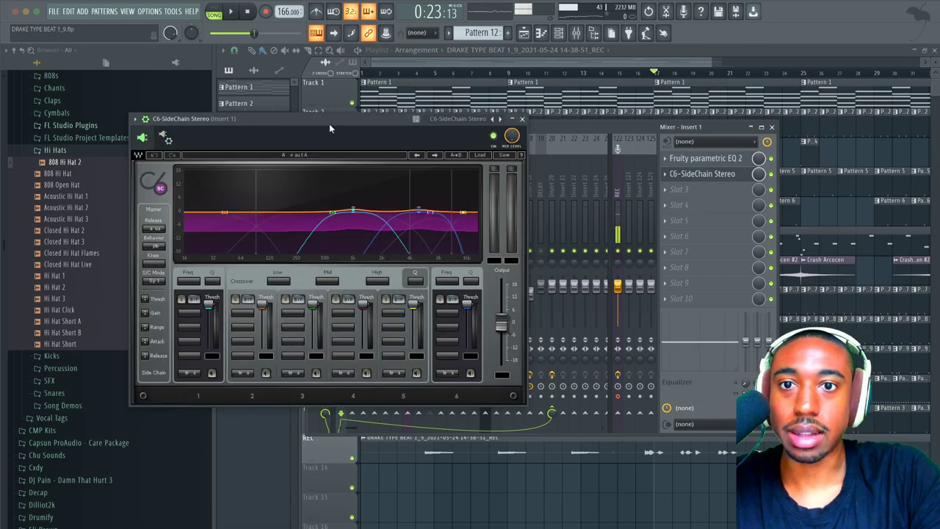
# Step: Enable the side chain on C6's band 3, set its threshold to -20.4 dB during playback, and close the plugin
pyautogui.click(392, 115)
pyautogui.moveTo(385, 118); pyautogui.dragTo(419, 95)
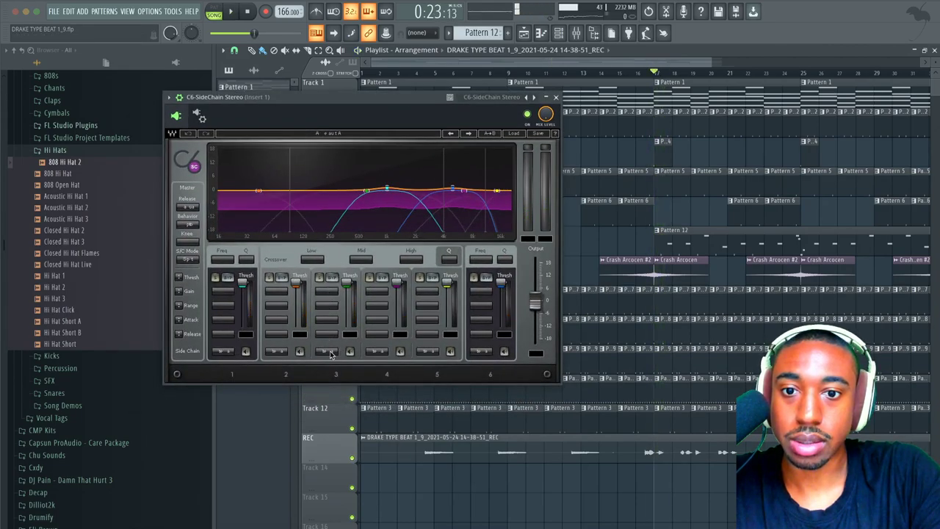
pyautogui.press('space')
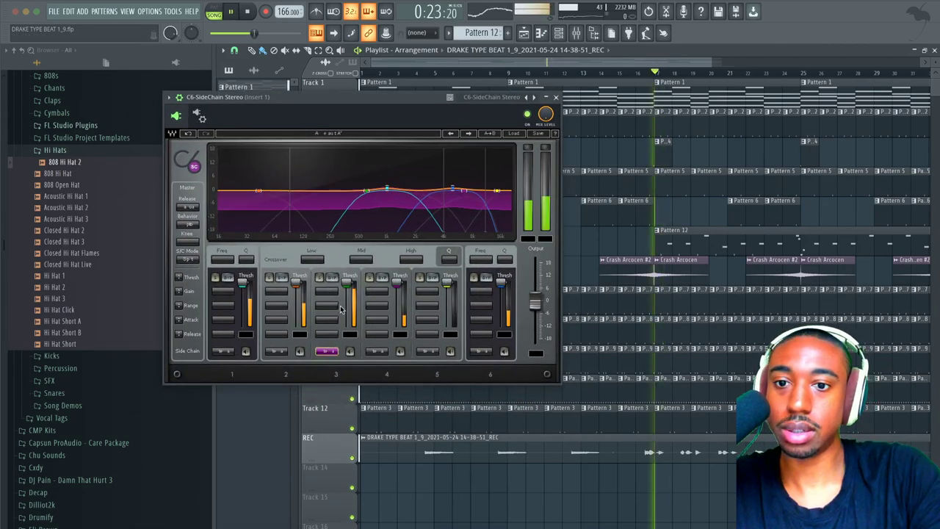
pyautogui.moveTo(347, 285); pyautogui.dragTo(351, 309)
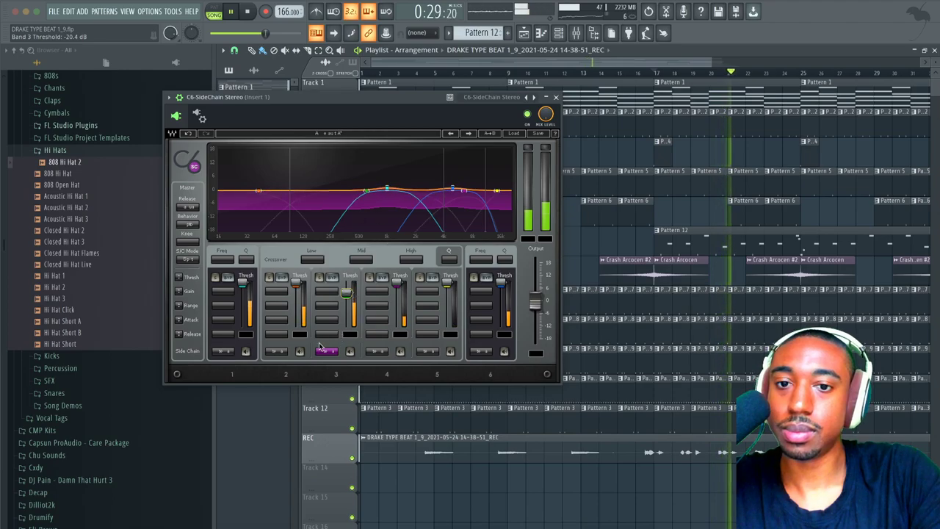
pyautogui.press('space')
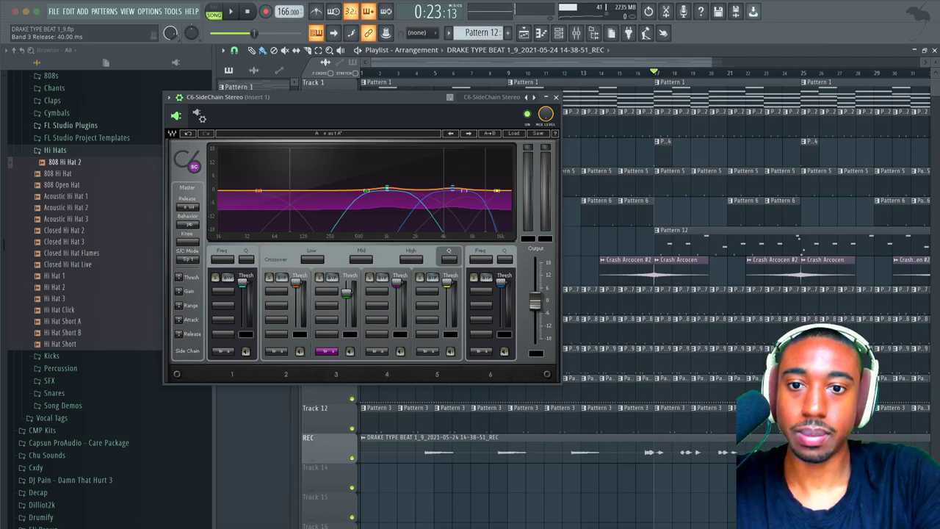
pyautogui.press('space')
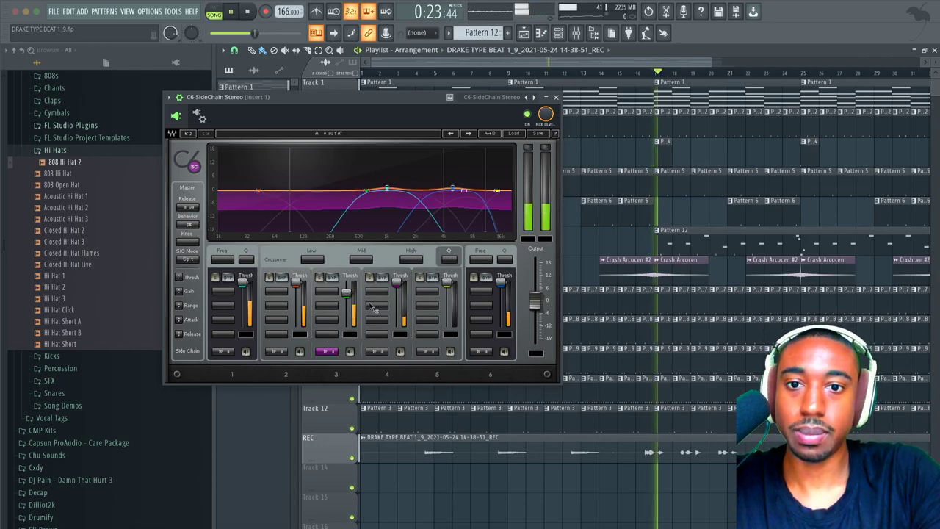
pyautogui.click(558, 98)
# Step: Select the vocal's Insert 18 in the mixer and return to the playlist
pyautogui.click(576, 34)
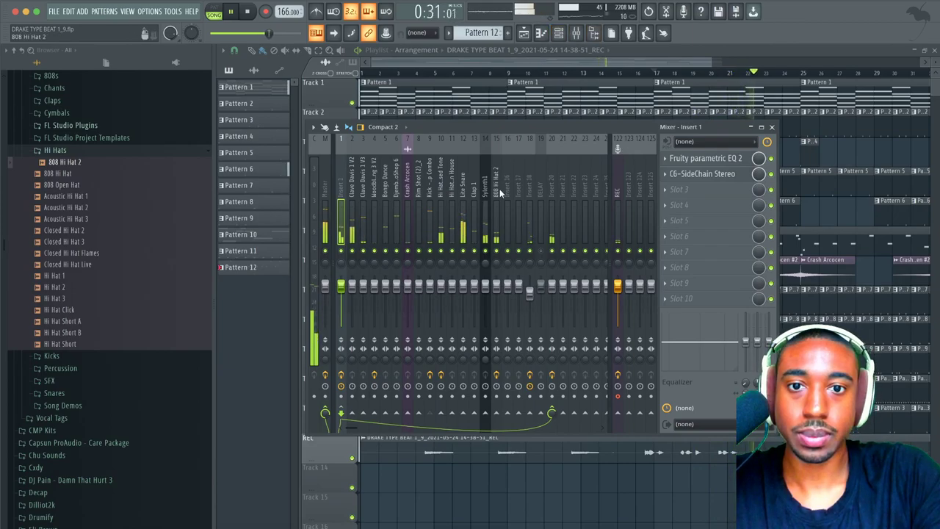
pyautogui.click(526, 193)
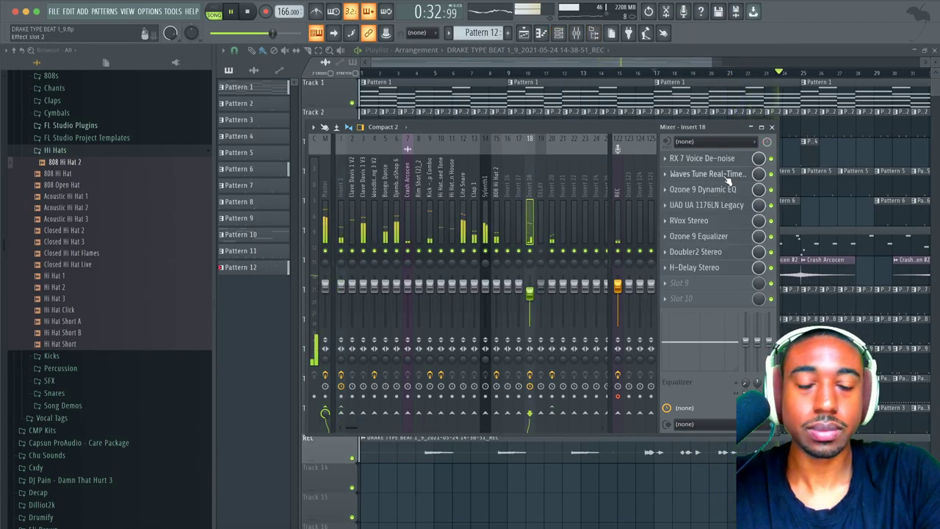
pyautogui.press('F9')
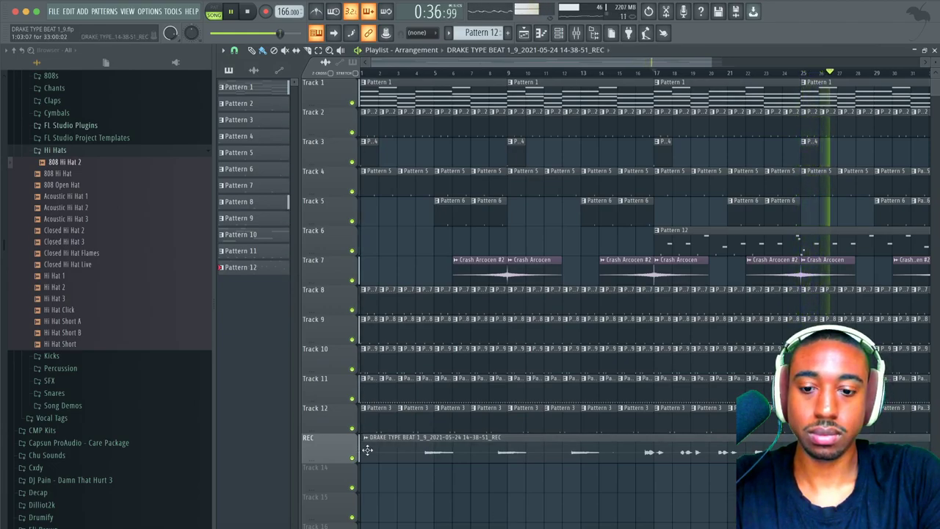
# Step: Slice the recorded vocal clip at bar 33, where the beat ends, and delete the excess
pyautogui.click(402, 448)
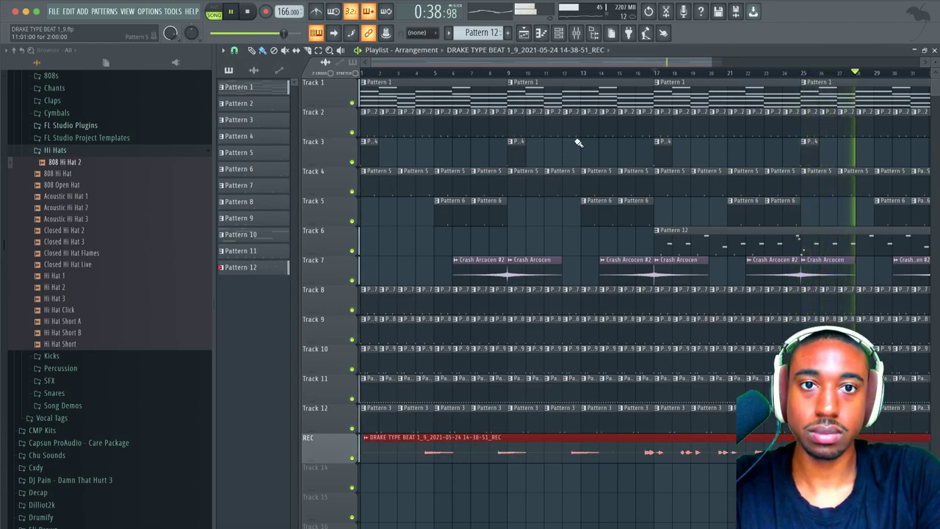
pyautogui.scroll(-3, 691, 275)
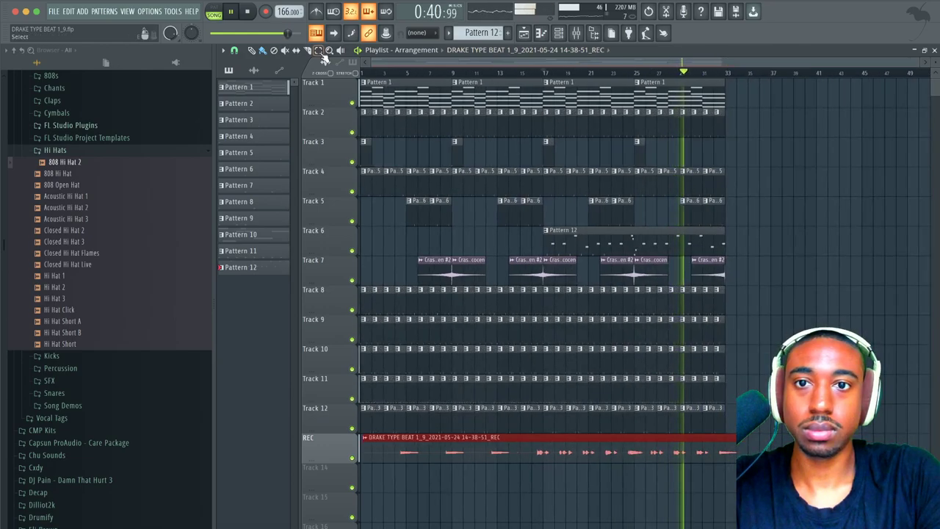
pyautogui.moveTo(753, 451); pyautogui.dragTo(730, 441)
pyautogui.click(730, 453)
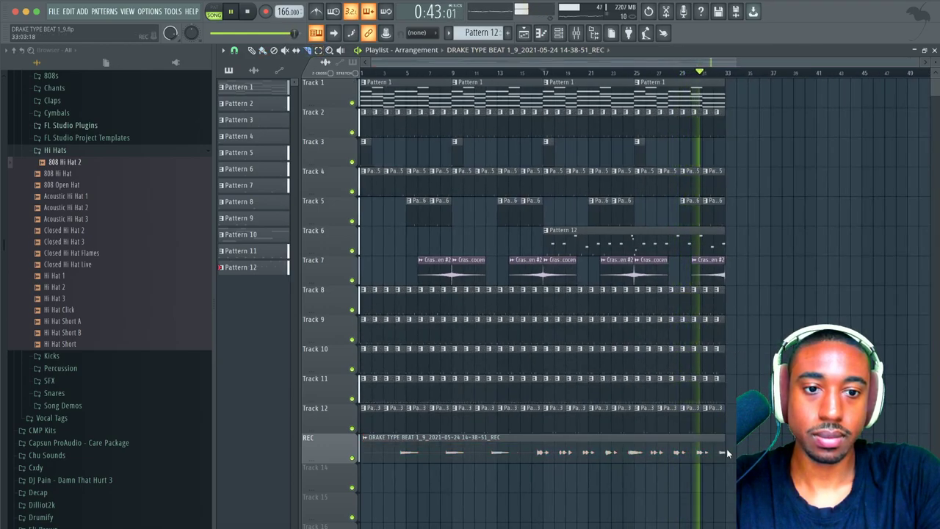
# Step: Check the recorded vocal's audio clip channel settings and its mixer routing, then return to Insert 18
pyautogui.click(576, 33)
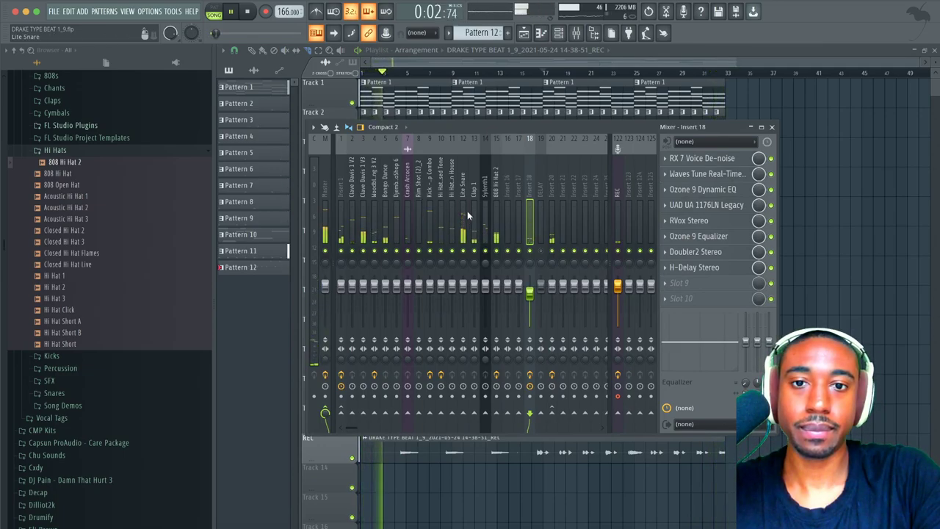
pyautogui.click(559, 33)
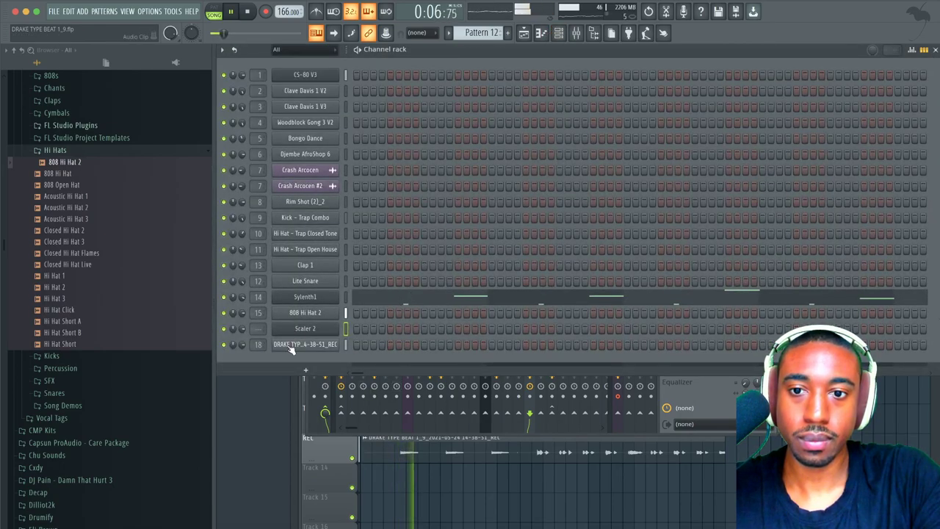
pyautogui.click(338, 346)
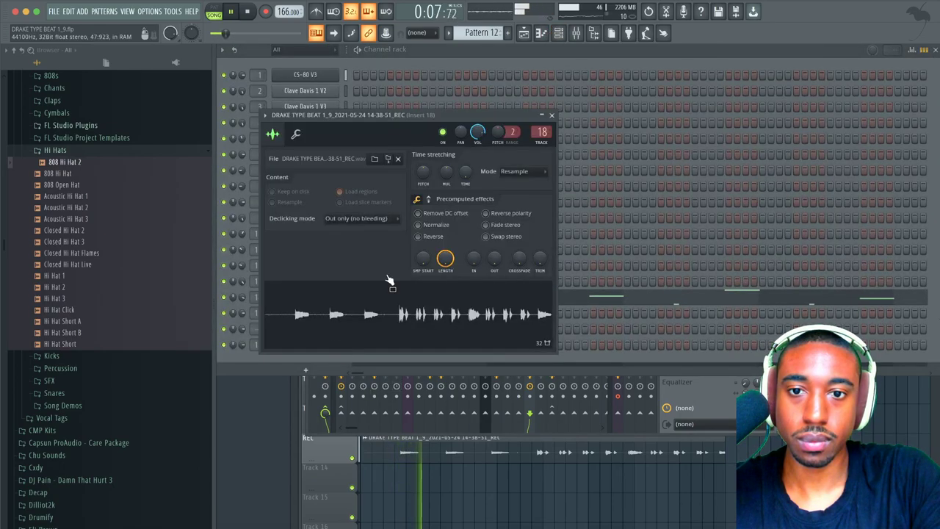
pyautogui.click(698, 380)
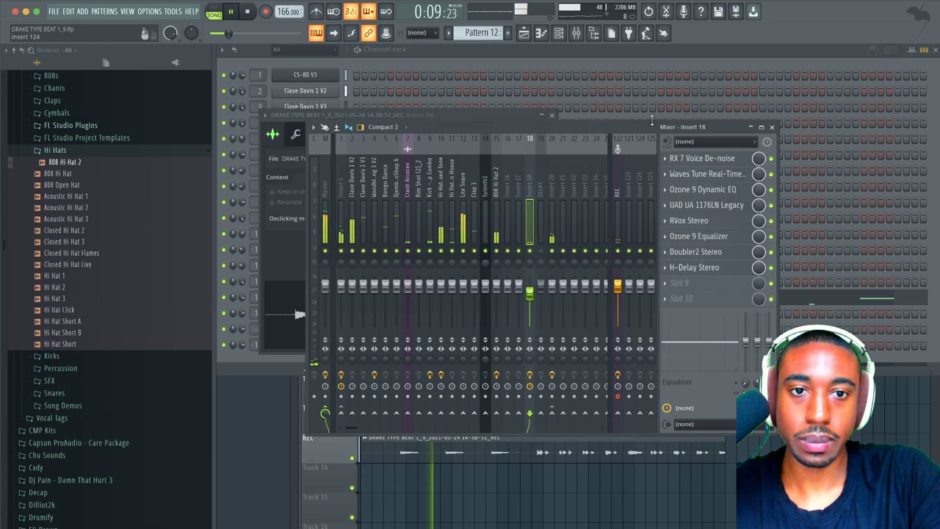
# Step: Add a 1.1 dB boost at 99 Hz with Q 0.8 in Insert 18's Ozone 9 Equalizer, then close it
pyautogui.click(698, 236)
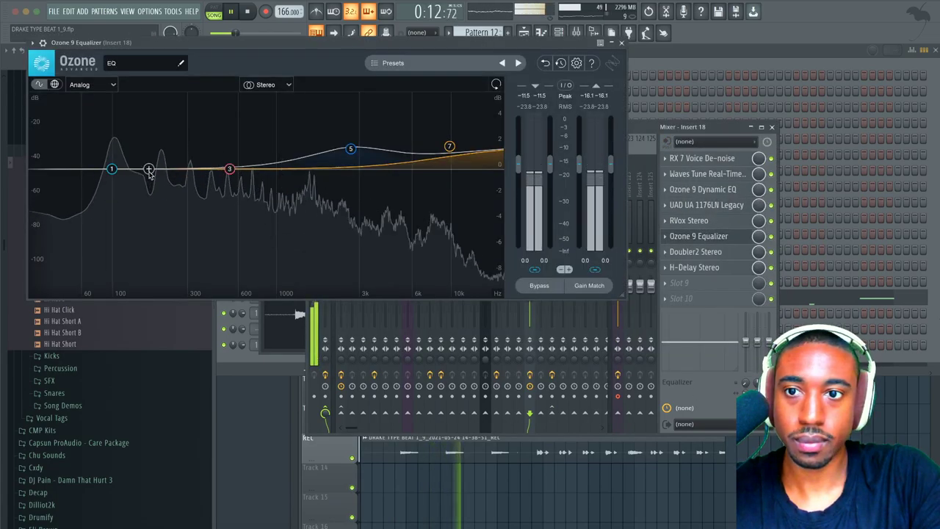
pyautogui.moveTo(126, 168); pyautogui.dragTo(112, 154)
pyautogui.scroll(-5, 124, 155)
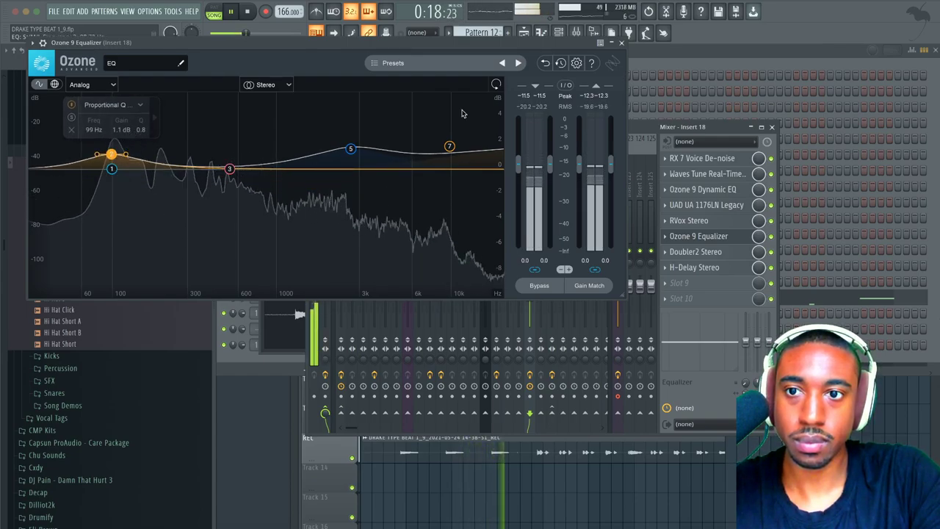
pyautogui.click(621, 42)
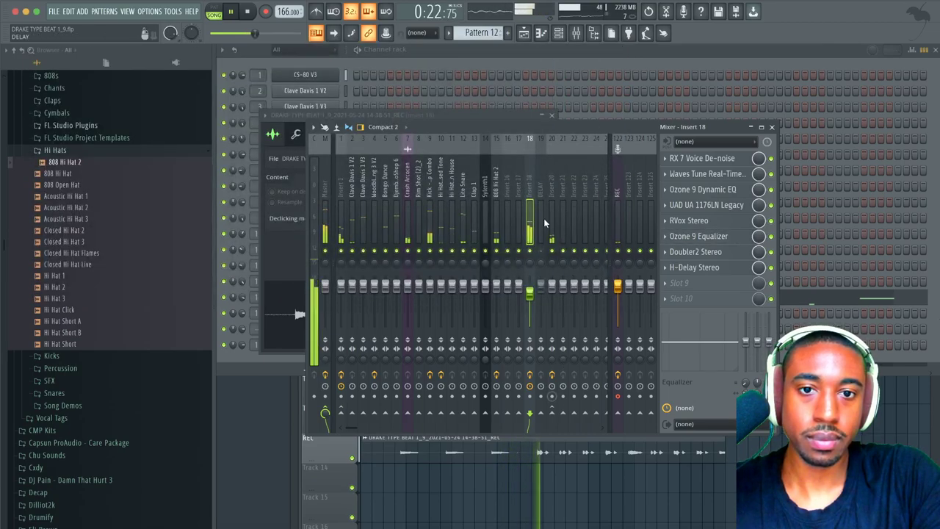
# Step: Send Insert 18 to mixer track 20 at a level of -19.46 dB, then return to the playlist
pyautogui.click(552, 412)
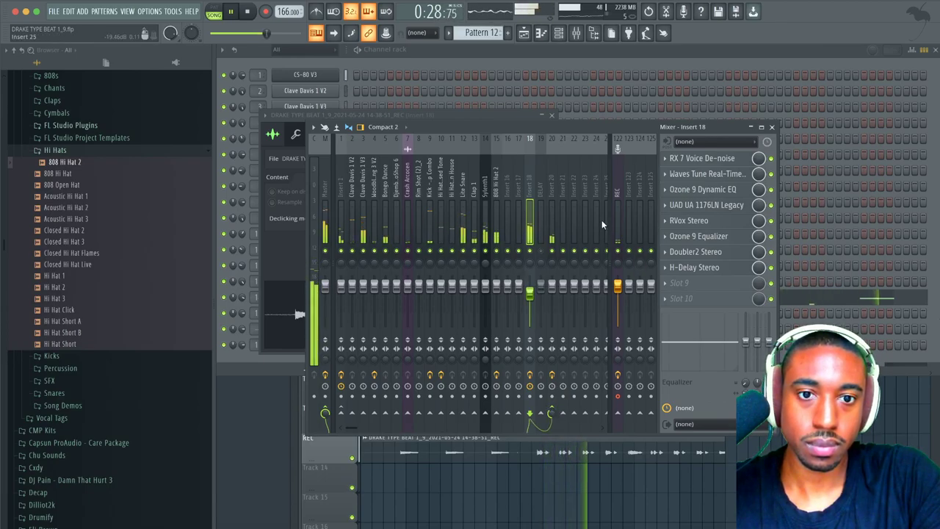
pyautogui.click(621, 487)
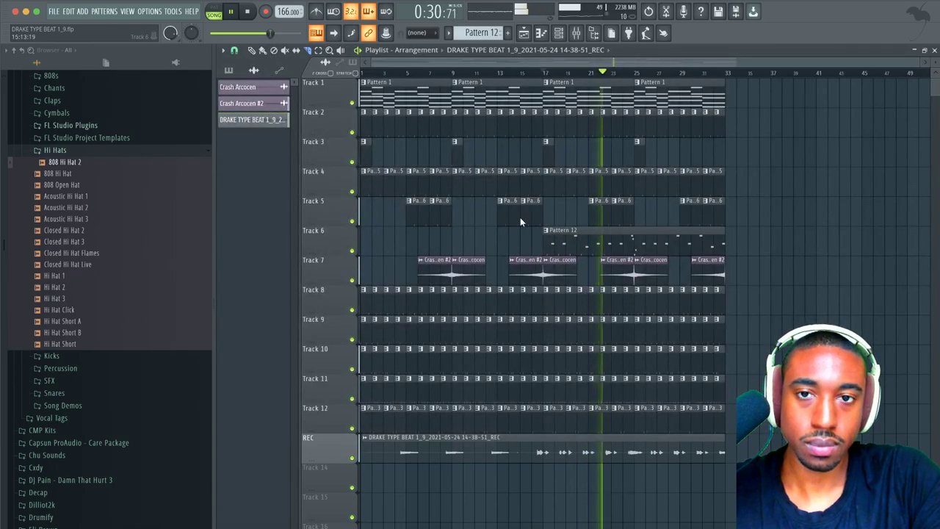
# Step: Review the vocal clip in the playlist and Insert 18's level in the mixer during playback
pyautogui.scroll(4, 379, 84)
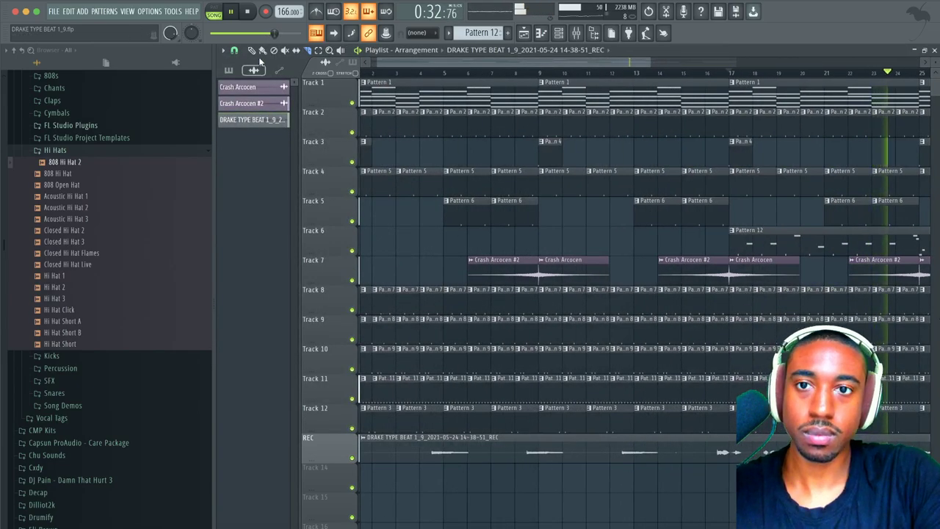
pyautogui.click(456, 455)
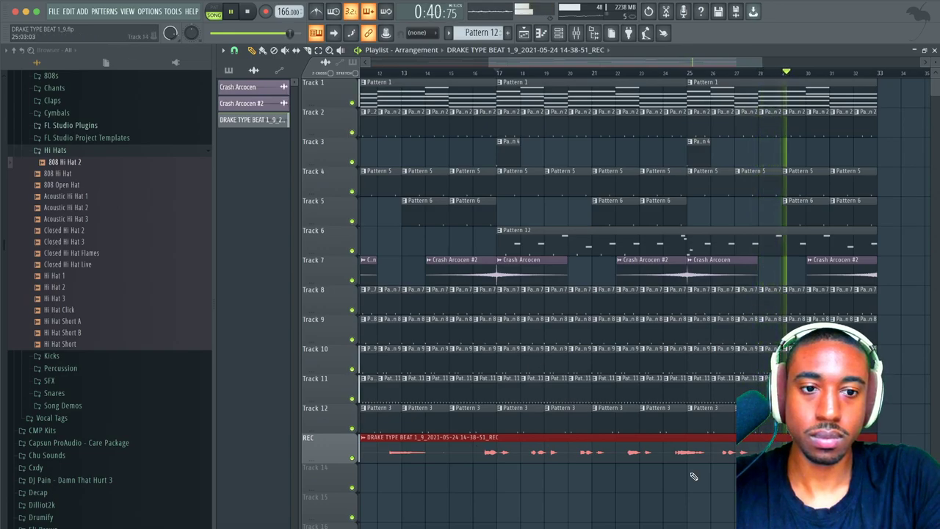
pyautogui.scroll(-4, 632, 220)
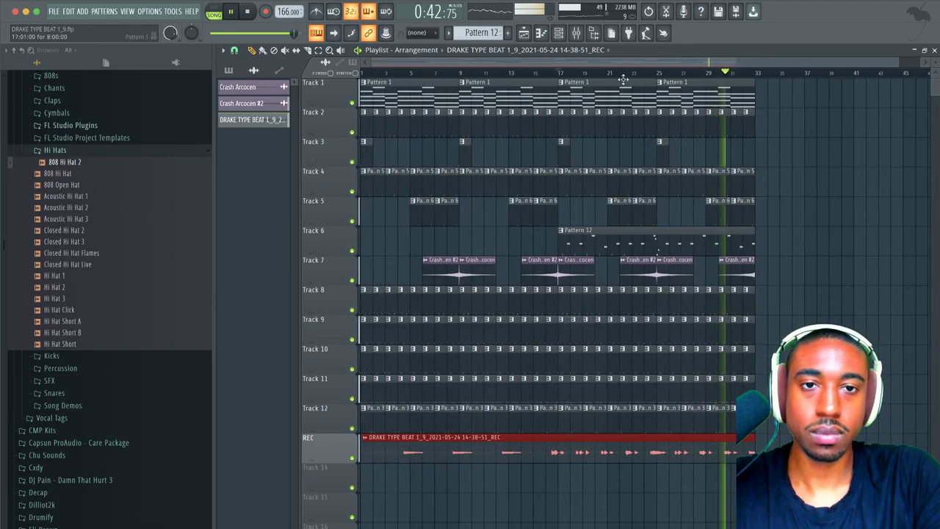
pyautogui.click(577, 33)
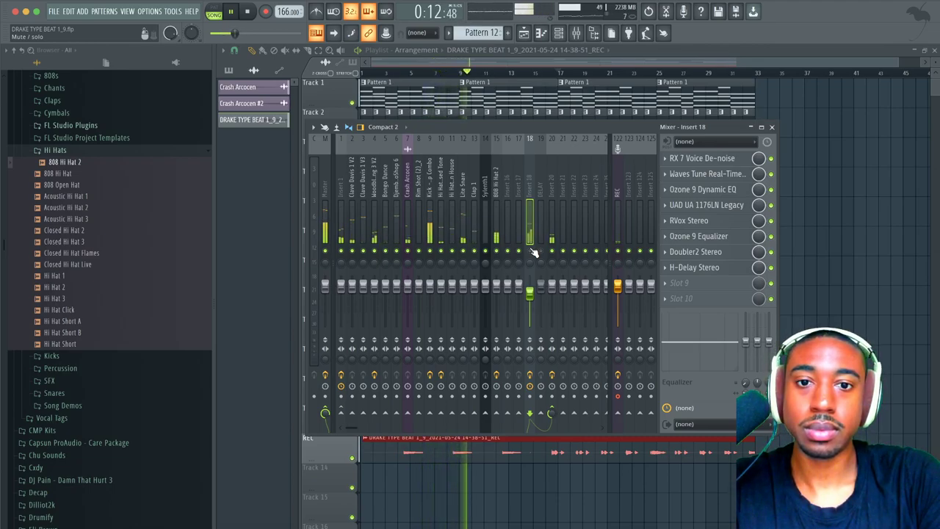
pyautogui.click(811, 211)
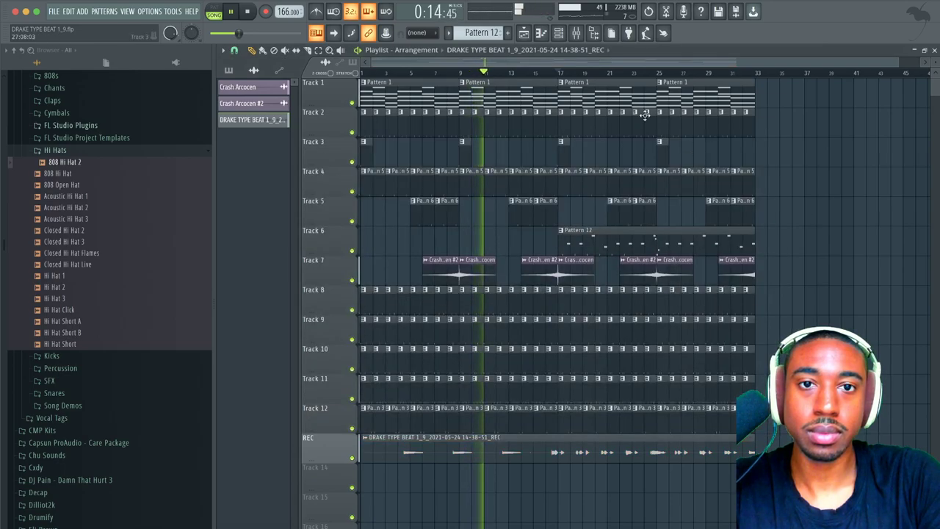
# Step: Check the time shift settings of the Clave Davis 1 V2 and Clave Davis 1 V3 channels
pyautogui.click(558, 33)
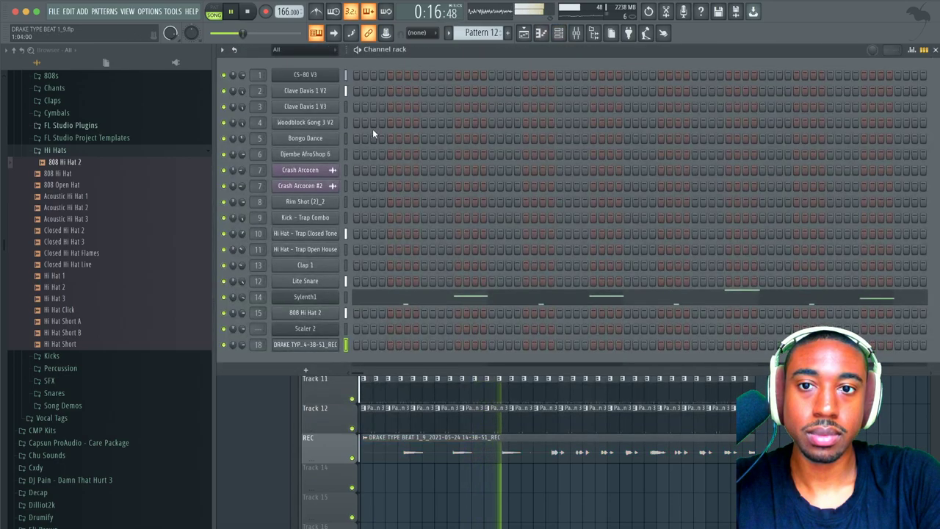
pyautogui.click(305, 91)
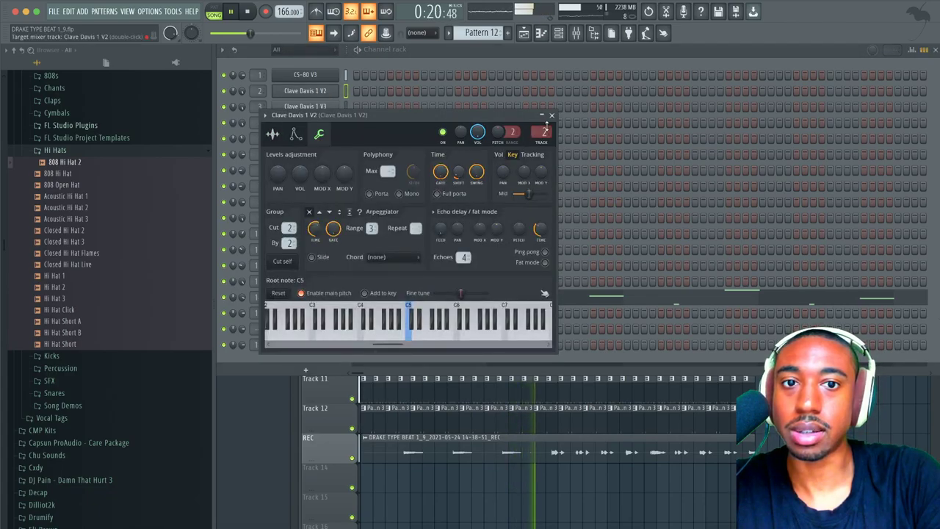
pyautogui.click(552, 116)
pyautogui.click(305, 107)
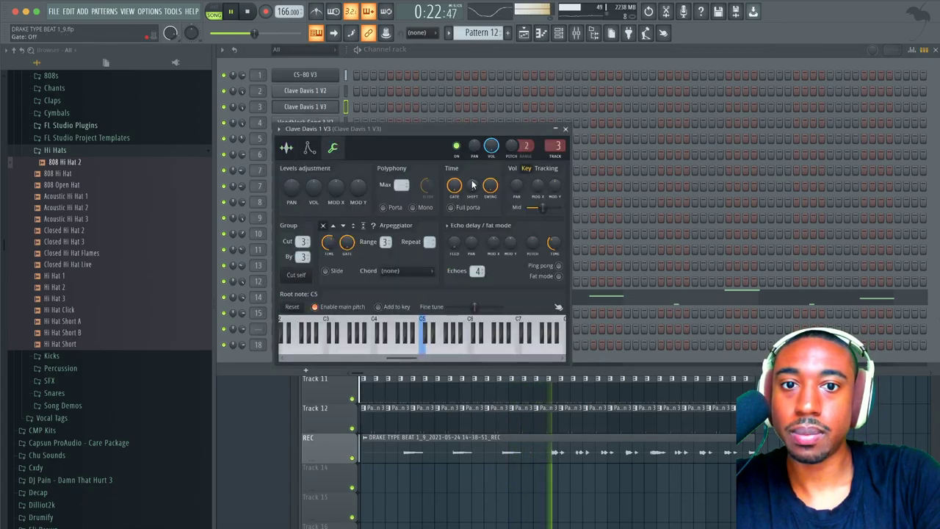
pyautogui.click(566, 129)
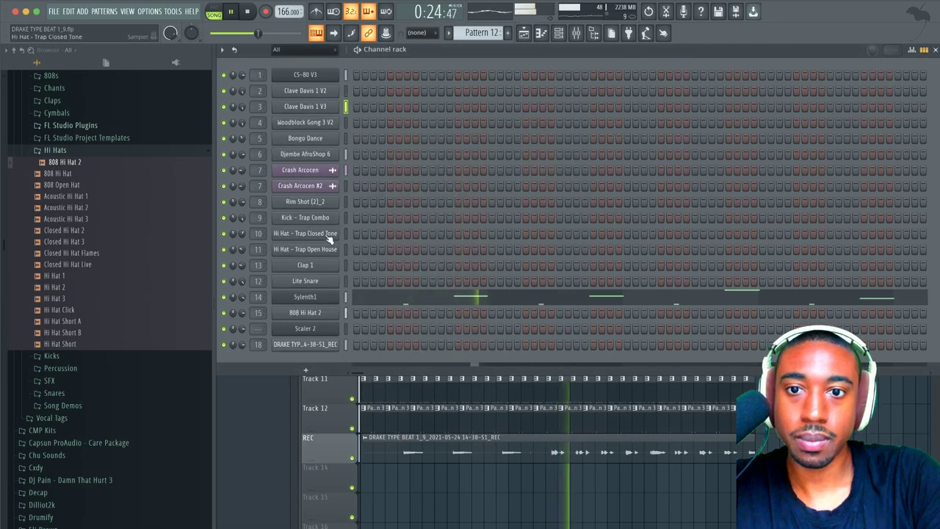
# Step: Set the Lite Snare channel's fine time shift to 0:01, then return to the playlist
pyautogui.click(318, 282)
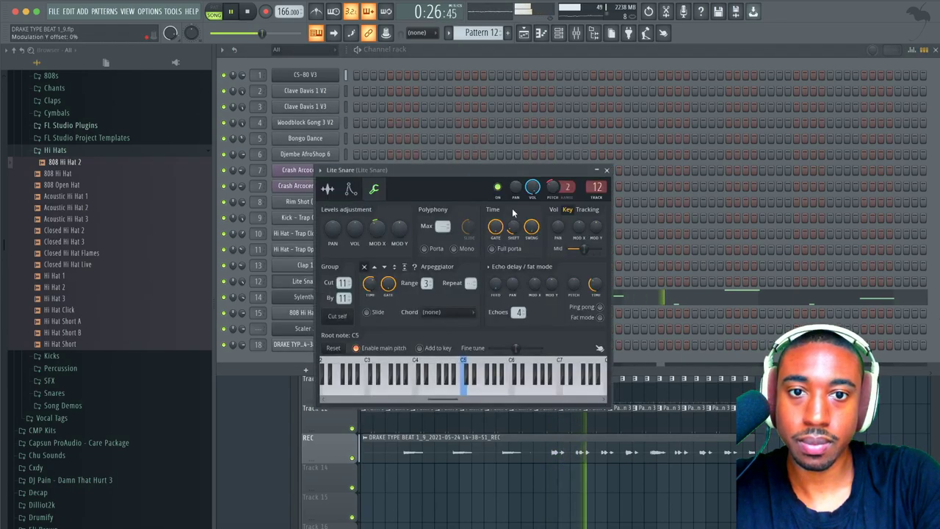
pyautogui.rightClick(516, 230)
pyautogui.click(546, 358)
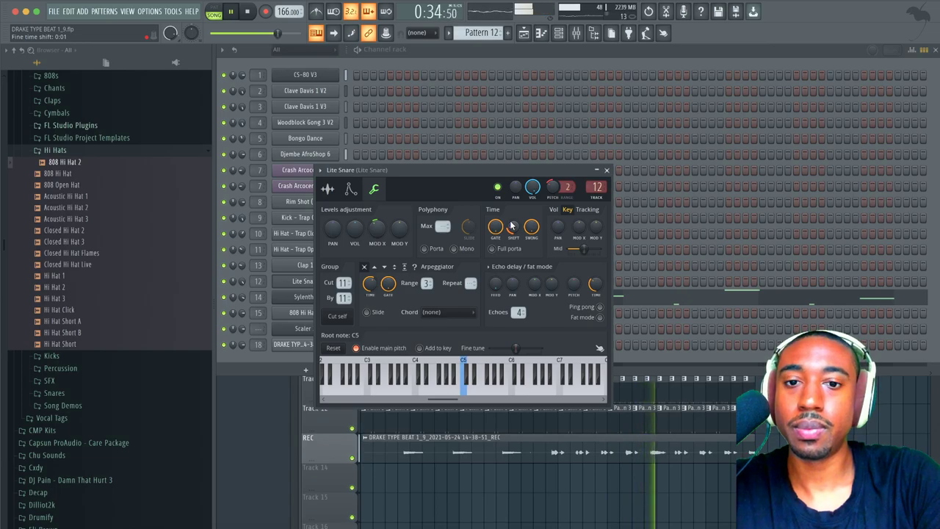
pyautogui.click(607, 170)
pyautogui.press('F5')
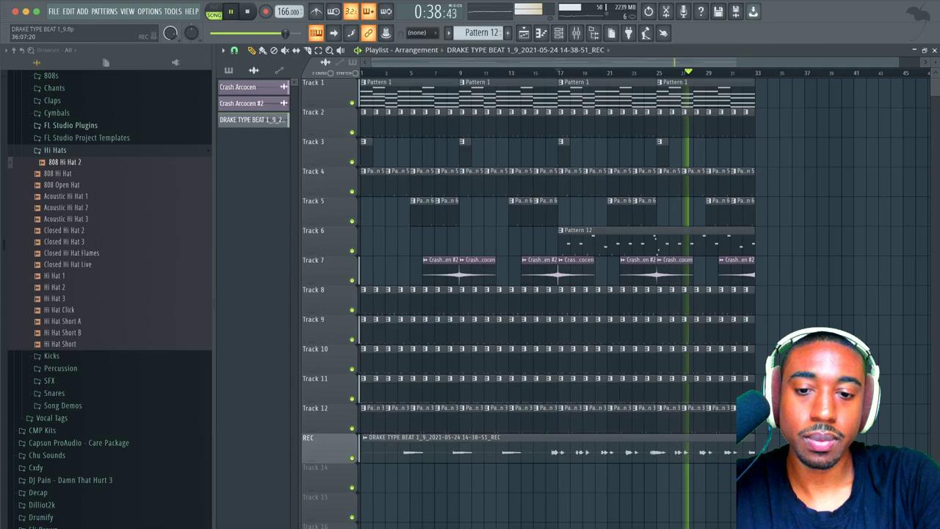
# Step: Recheck the Lite Snare channel's time shift during playback and return to the playlist
pyautogui.click(559, 33)
pyautogui.click(323, 284)
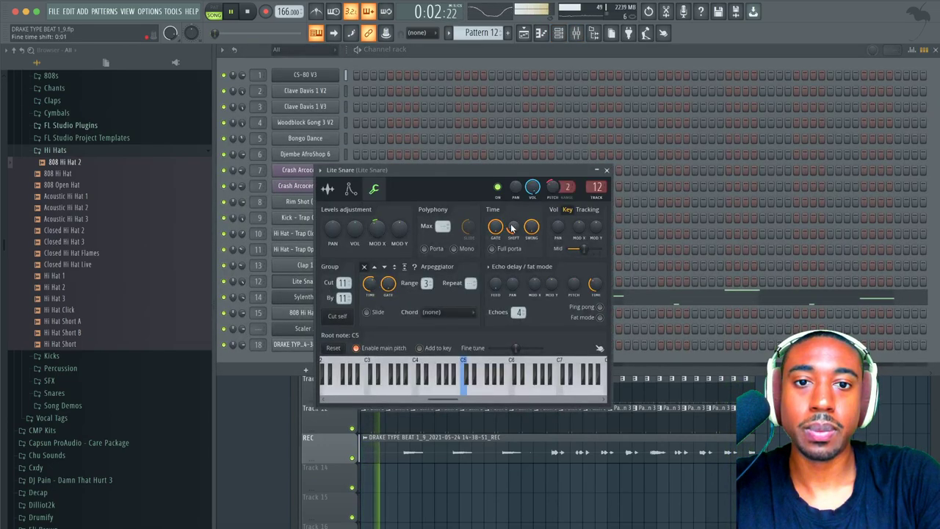
pyautogui.click(609, 170)
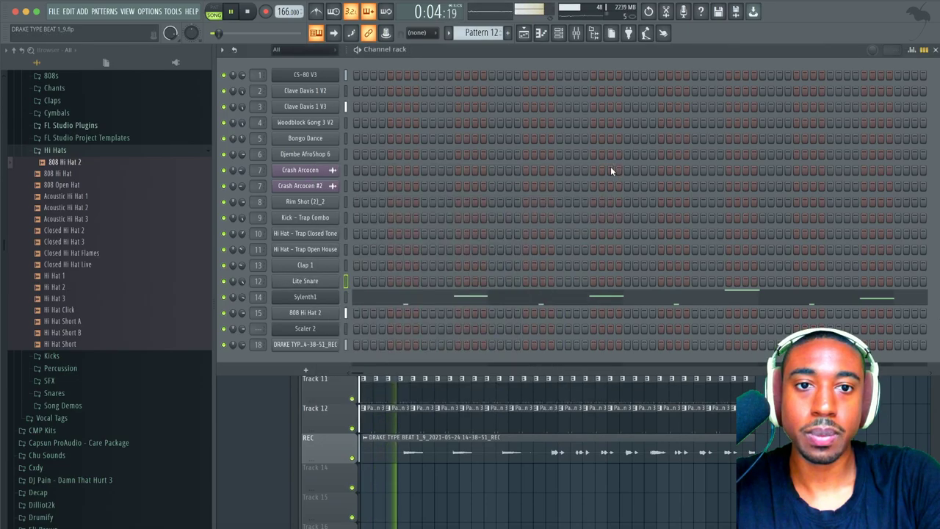
pyautogui.click(830, 420)
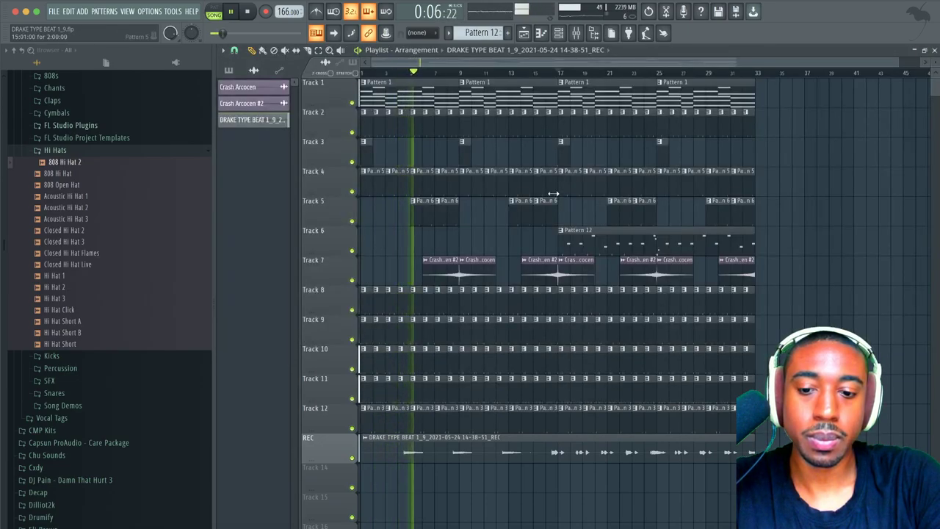
# Step: Review Insert 18's effect chain and the mixer levels during playback, comparing them with the channel list
pyautogui.press('F9')
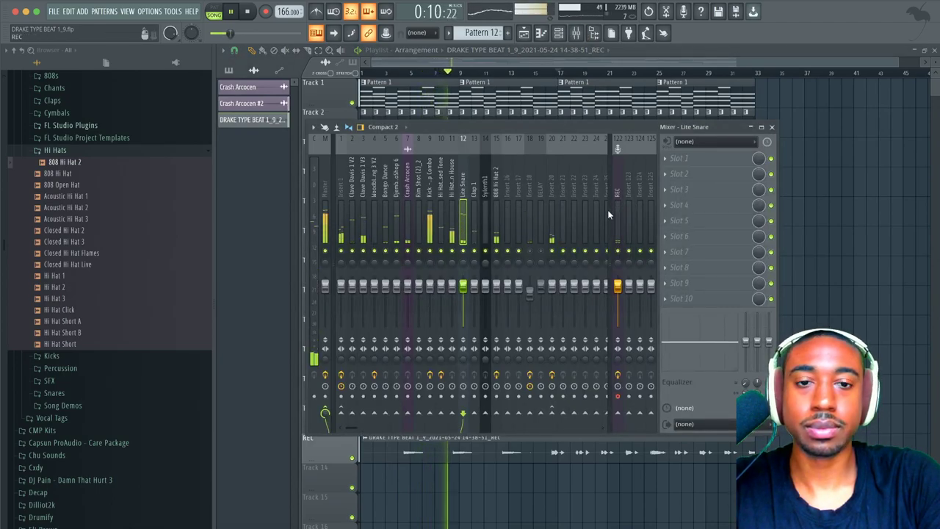
pyautogui.click(534, 248)
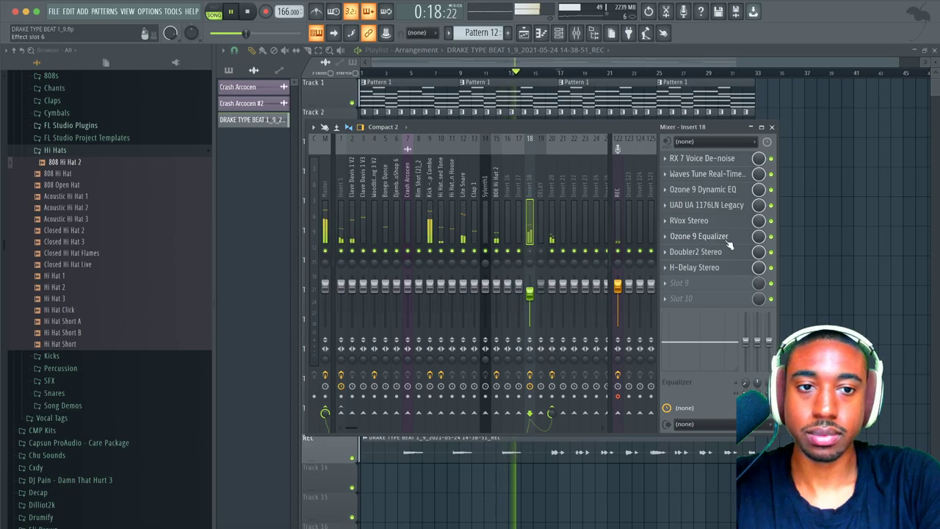
pyautogui.press('F9')
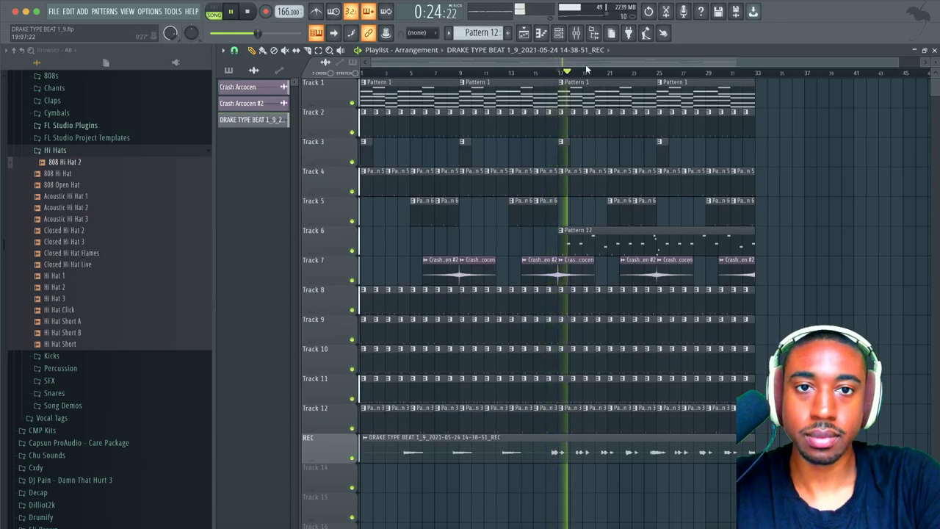
pyautogui.click(578, 34)
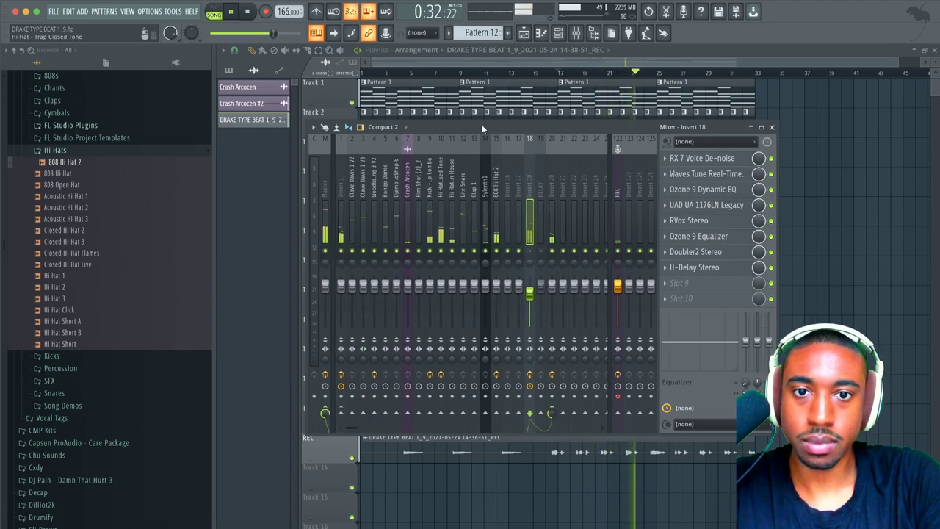
pyautogui.click(559, 33)
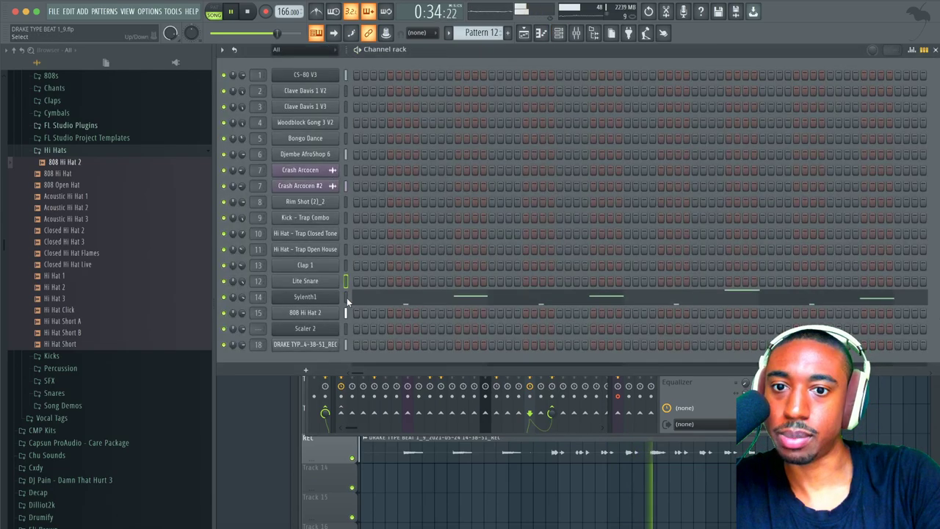
pyautogui.click(576, 33)
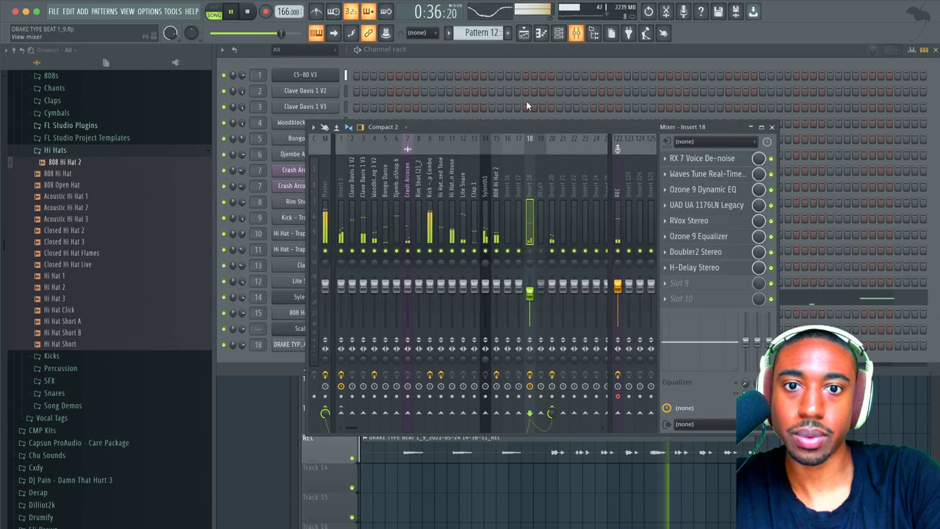
# Step: Add L2 Stereo to the Sylenth1 mixer track and lower its linked threshold and ceiling to about -17.6 dB
pyautogui.click(487, 184)
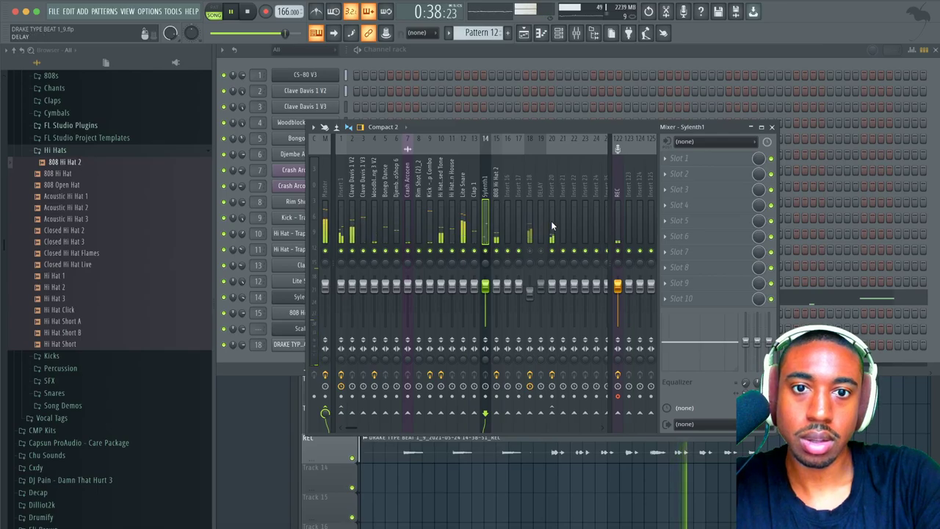
pyautogui.click(690, 157)
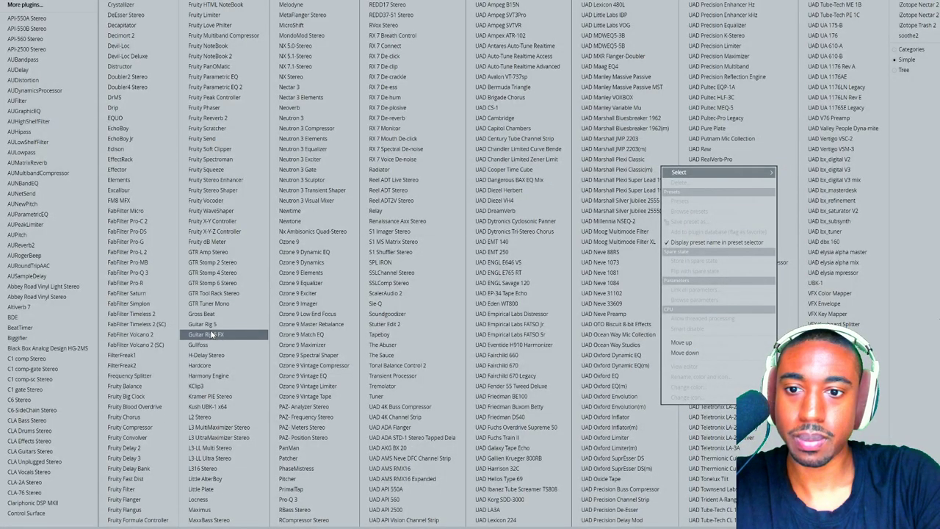
pyautogui.click(200, 417)
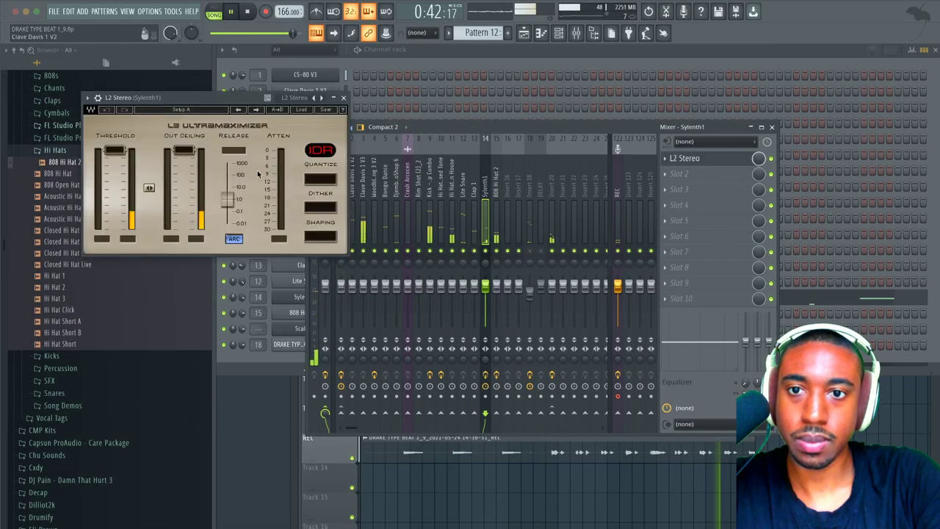
pyautogui.moveTo(149, 188)
pyautogui.mouseDown()
pyautogui.moveTo(148, 231)
pyautogui.moveTo(148, 196)
pyautogui.mouseUp()
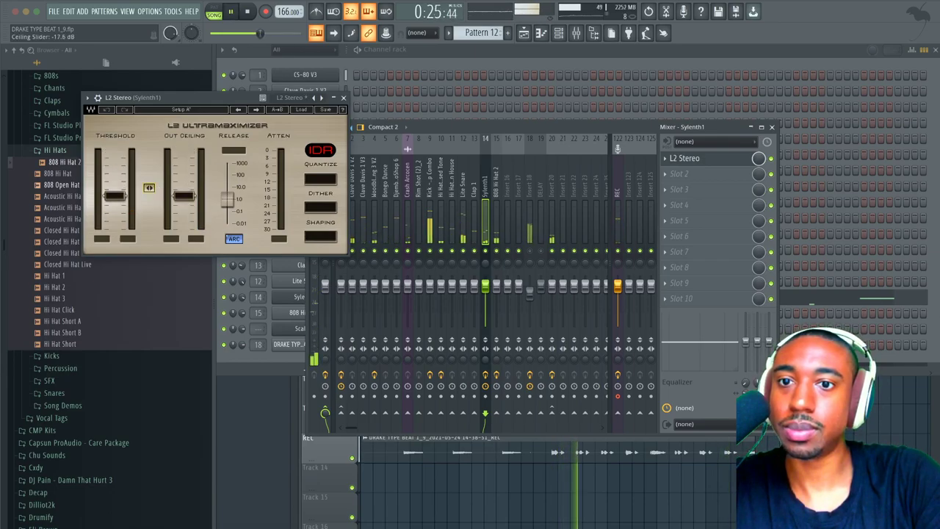
pyautogui.click(343, 97)
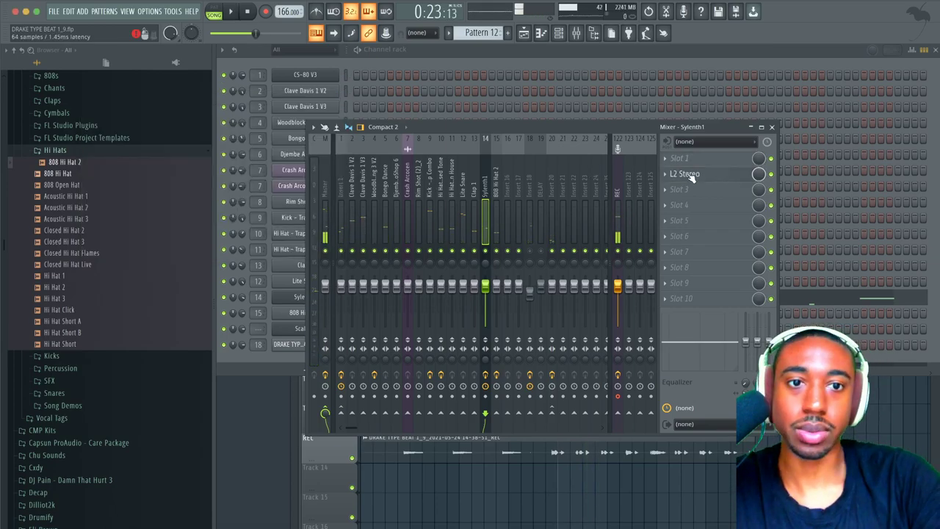
# Step: Insert Fruity parametric EQ 2 ahead of L2 Stereo on the Sylenth1 track, adjust one band during playback, and close it
pyautogui.click(683, 159)
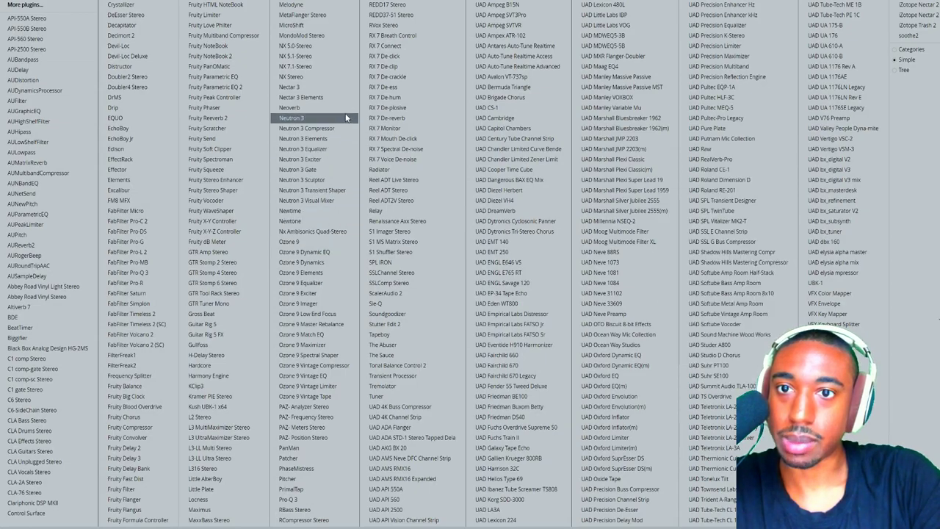
pyautogui.click(261, 88)
pyautogui.press('space')
pyautogui.moveTo(540, 260); pyautogui.dragTo(430, 218)
pyautogui.click(651, 187)
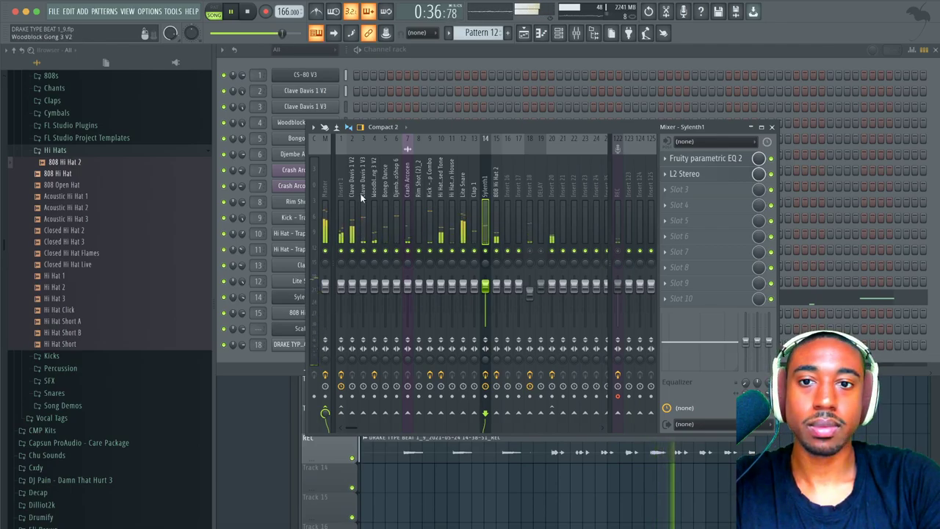
# Step: Add UAD SSL G Bus Compressor to the Master's second effect slot with 2.6 dB of make-up gain, then close it
pyautogui.click(326, 196)
pyautogui.click(699, 180)
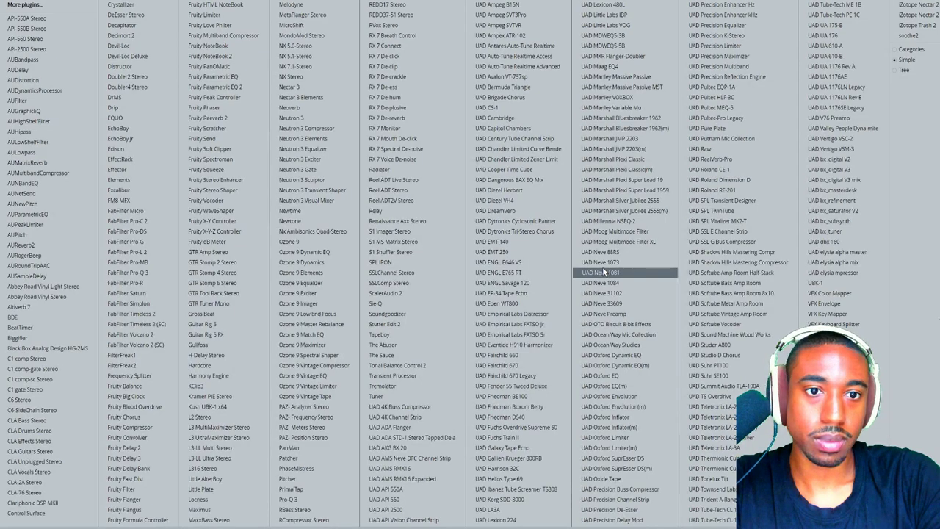
pyautogui.click(750, 241)
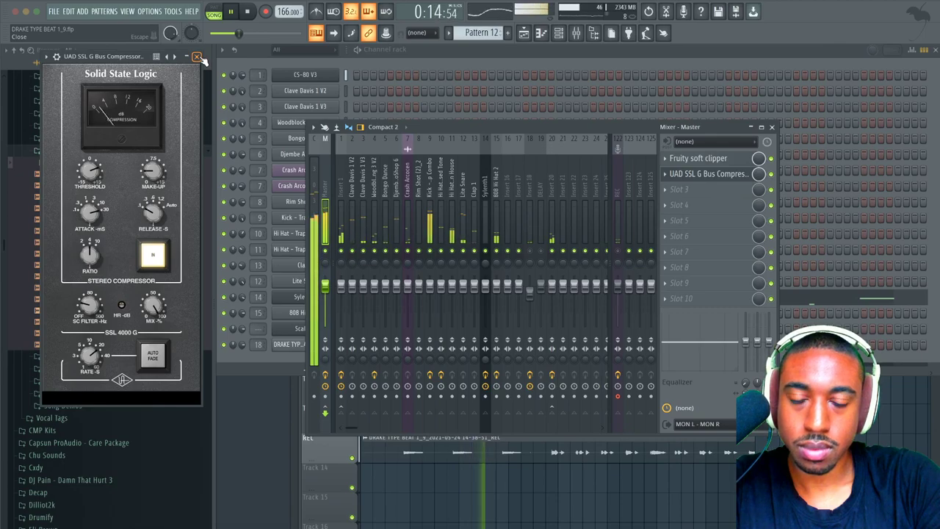
pyautogui.click(197, 57)
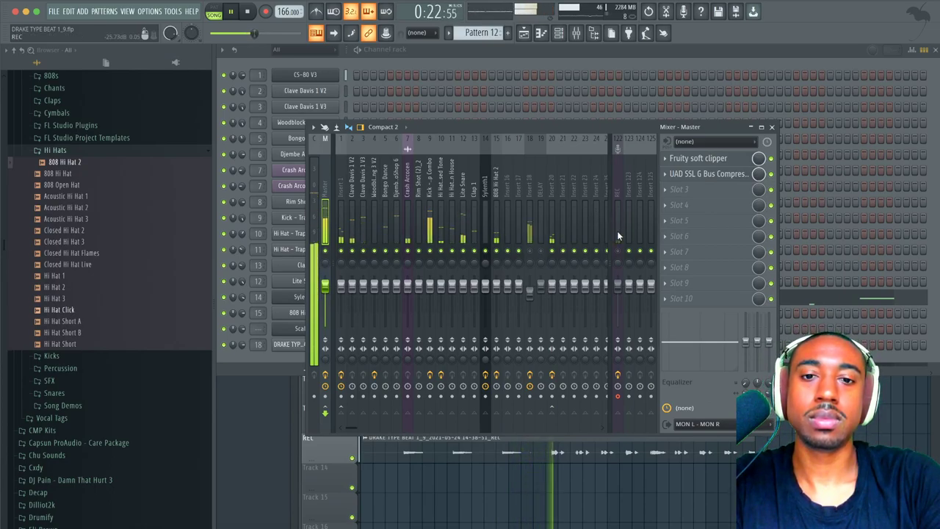
pyautogui.click(705, 173)
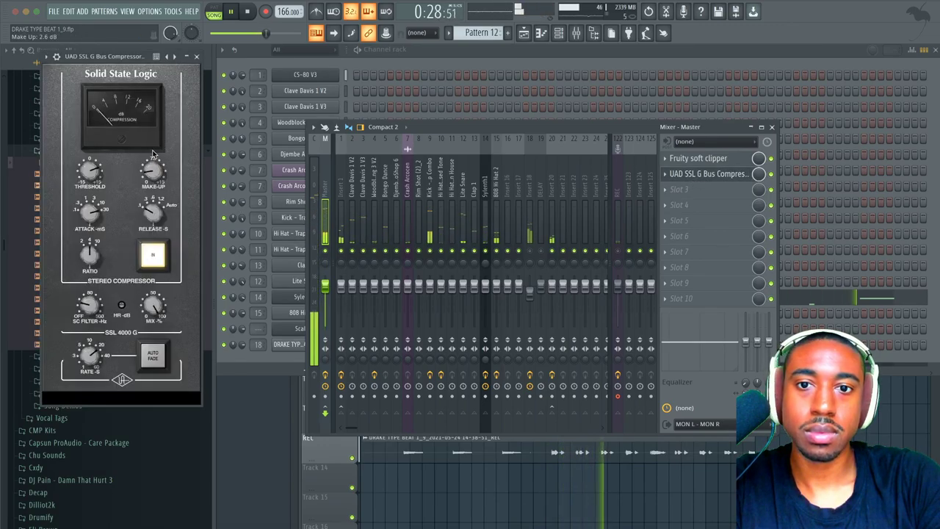
pyautogui.click(196, 56)
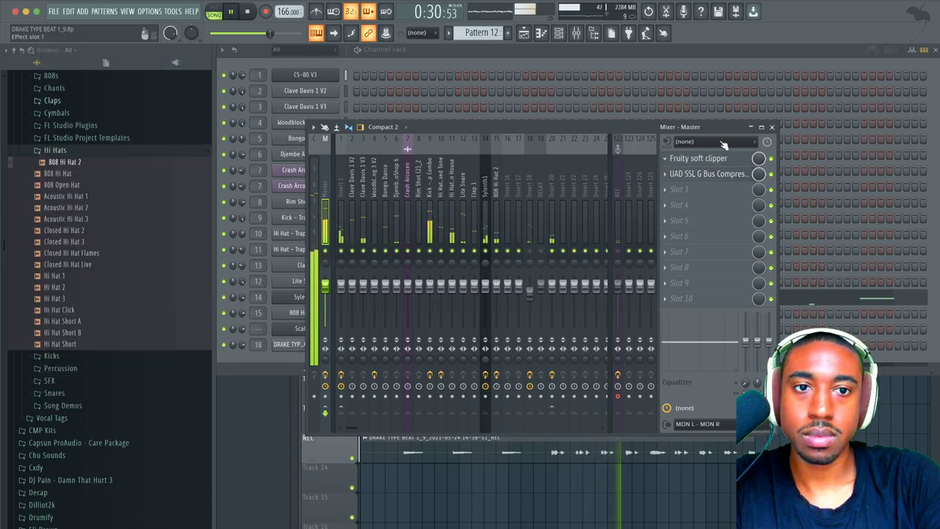
# Step: Save the project as DRAKE TYPE BEAT 1_10.flp and clear the workspace to show only the full-width playlist
pyautogui.click(772, 127)
pyautogui.press('F6')
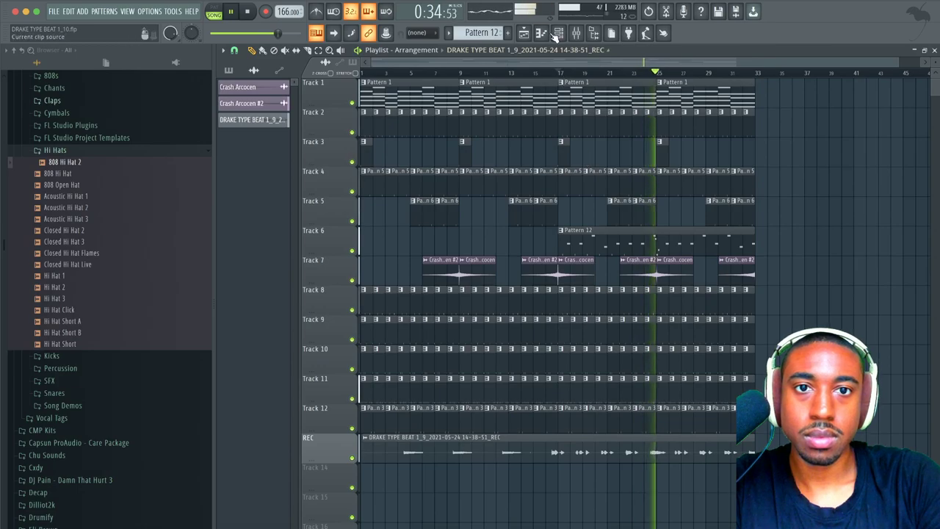
pyautogui.click(559, 34)
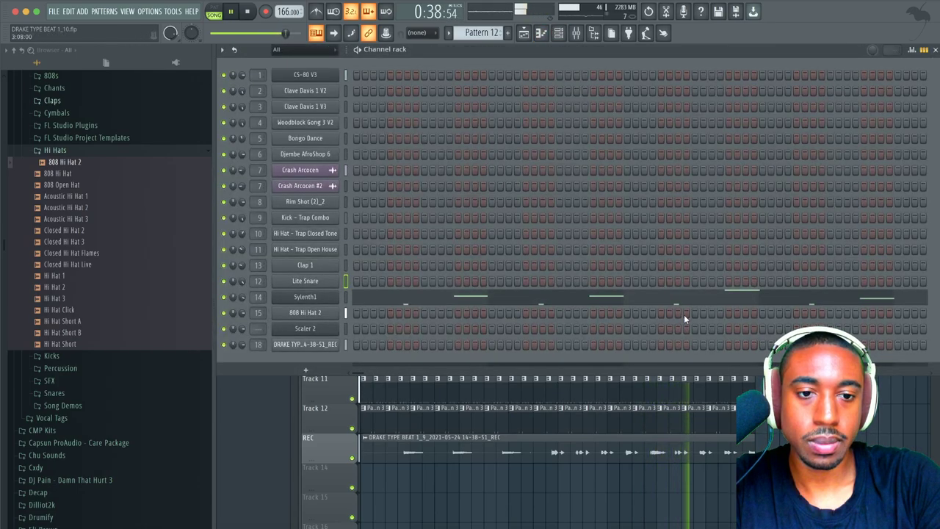
pyautogui.press('F6')
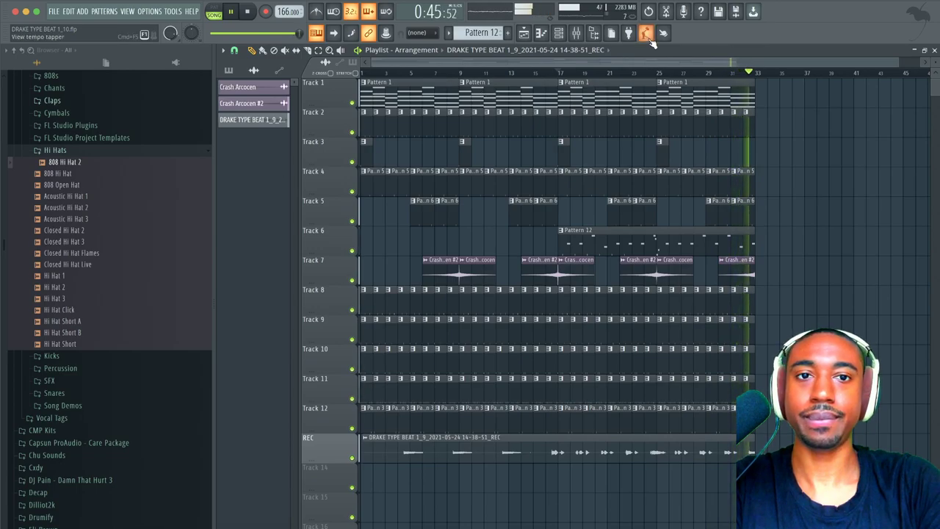
pyautogui.click(594, 33)
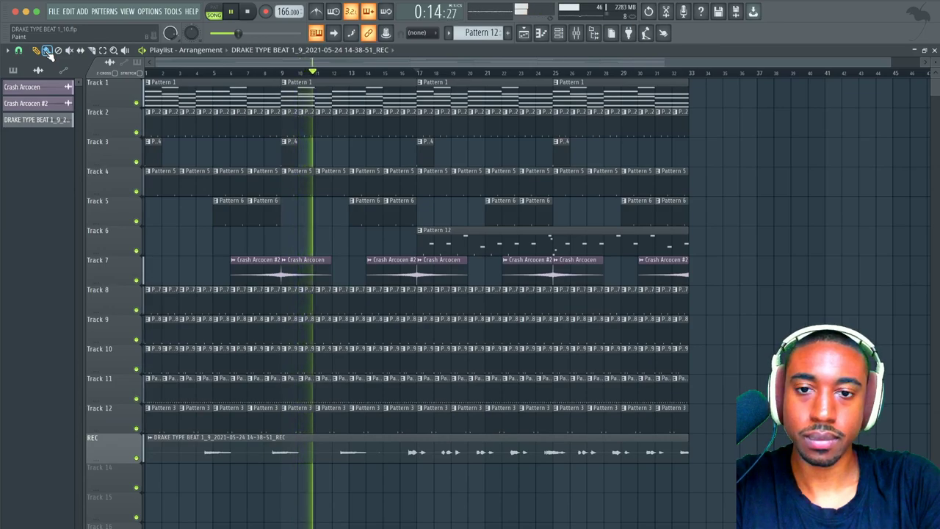
# Step: Add Ozone 9 Dynamics to Insert 1's third effect slot, after C6-SideChain Stereo
pyautogui.click(576, 33)
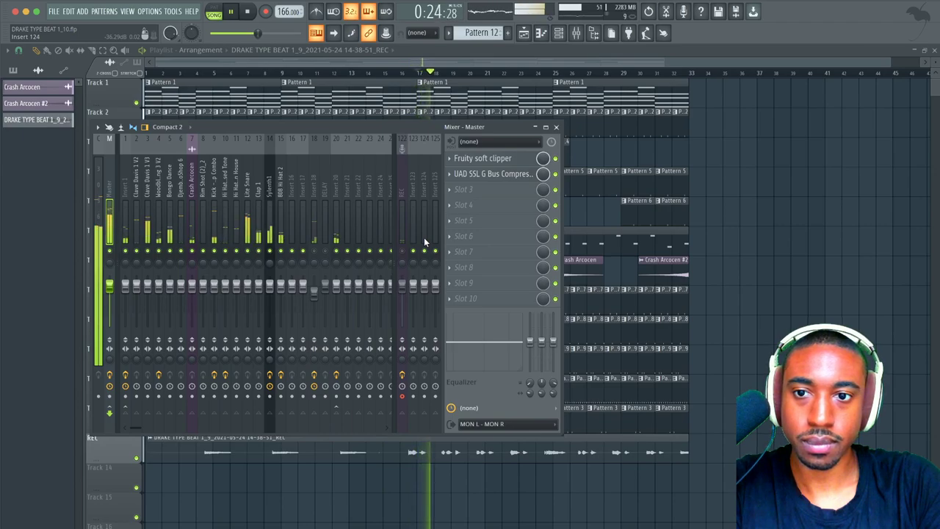
pyautogui.click(130, 194)
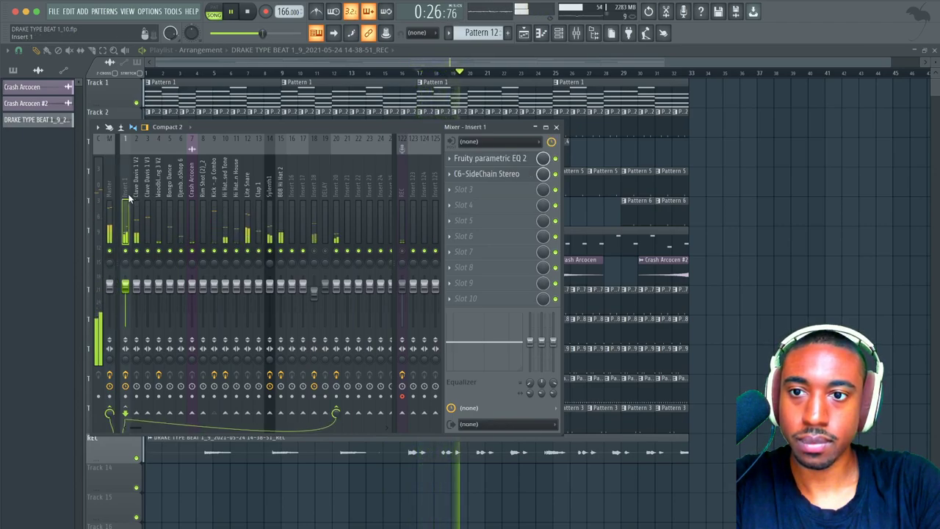
pyautogui.click(514, 192)
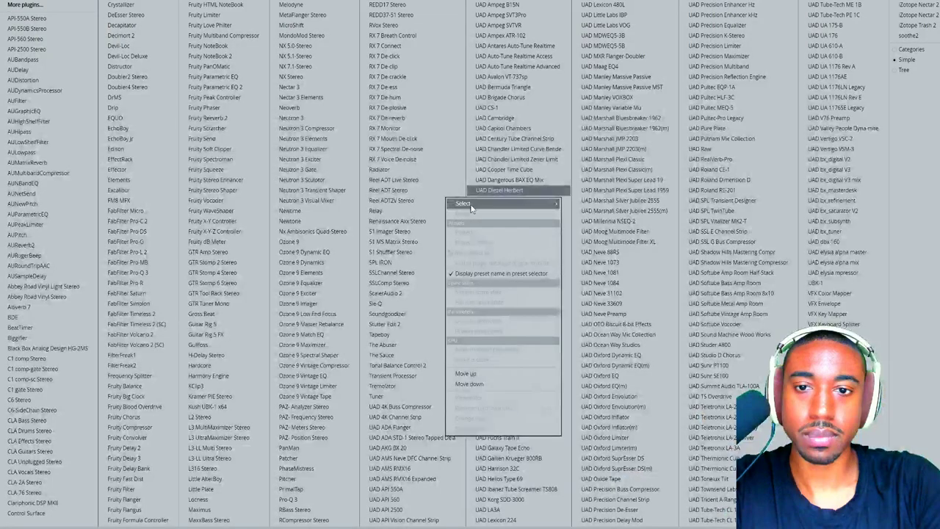
pyautogui.click(333, 261)
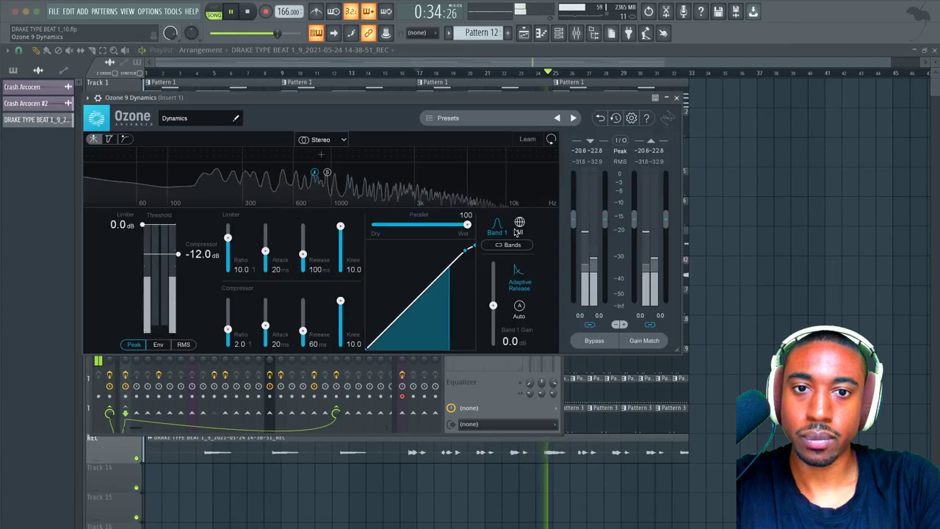
# Step: Split Ozone 9 Dynamics into two bands around 300 Hz, set the compressor thresholds to -31.8 and -26.5 dB, and close it
pyautogui.click(257, 156)
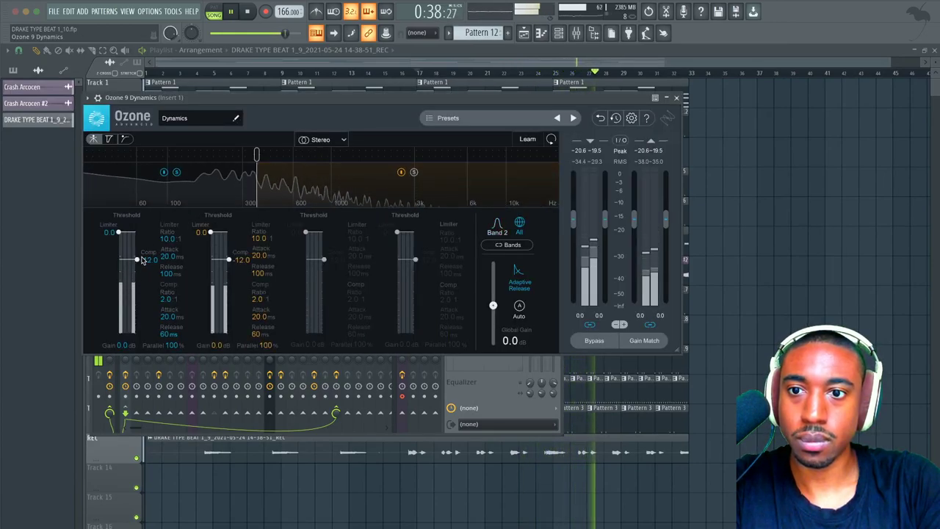
pyautogui.click(178, 173)
pyautogui.moveTo(136, 259); pyautogui.dragTo(140, 286)
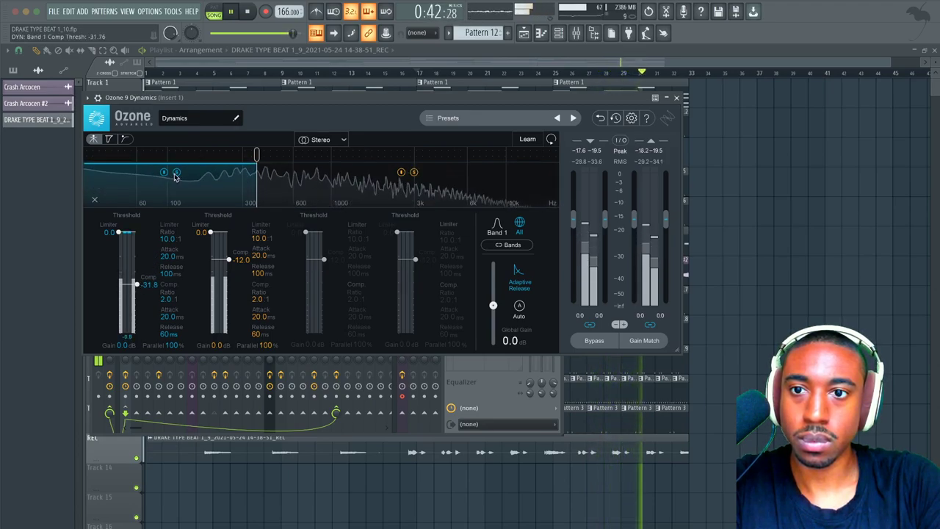
pyautogui.moveTo(230, 261); pyautogui.dragTo(242, 290)
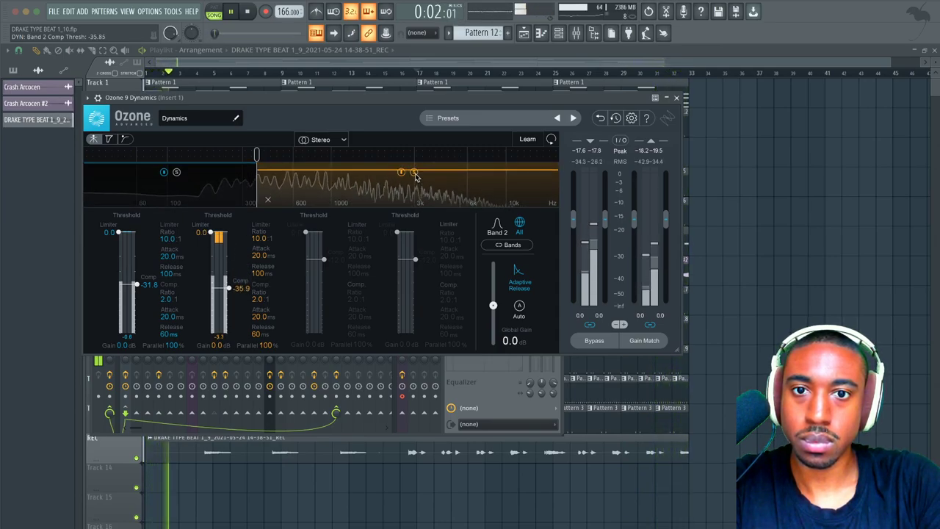
pyautogui.moveTo(230, 287); pyautogui.dragTo(230, 281)
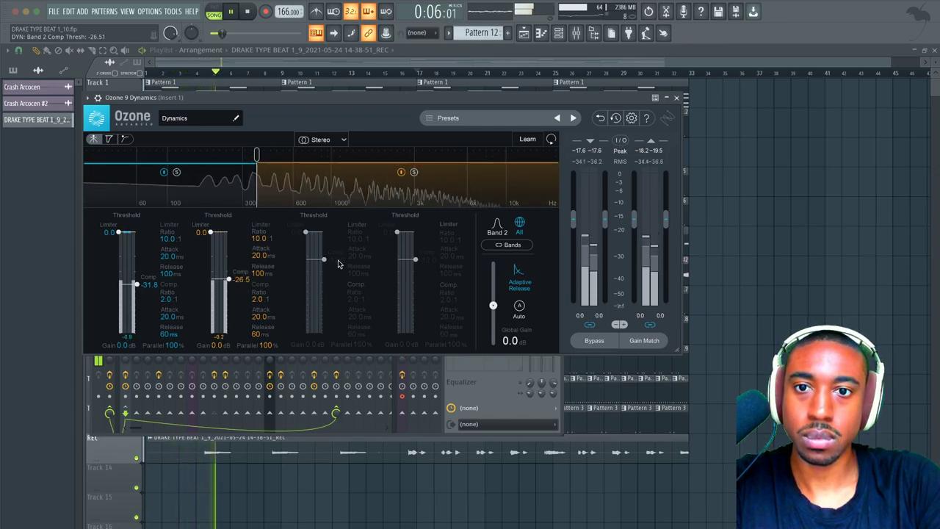
pyautogui.click(677, 98)
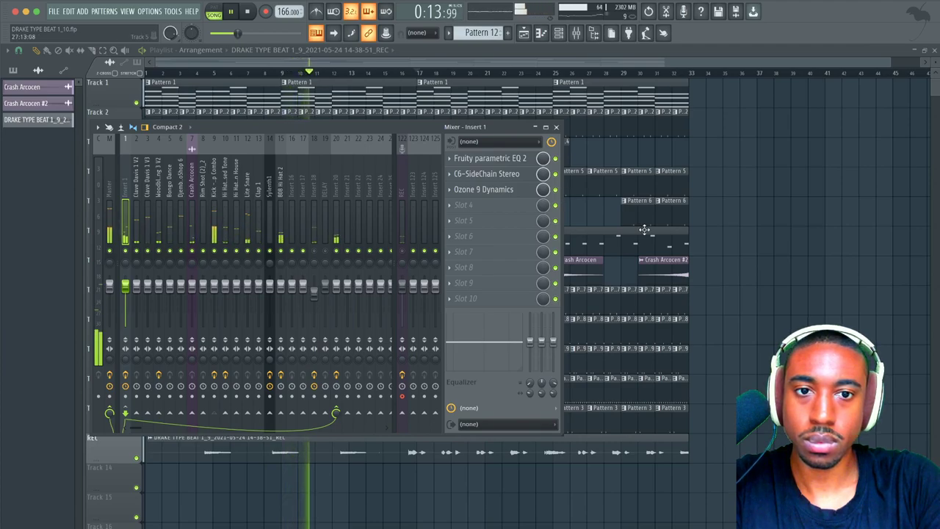
# Step: Save the project as DRAKE TYPE BEAT 1_11.flp, stop playback and leave only the playlist showing
pyautogui.press('F9')
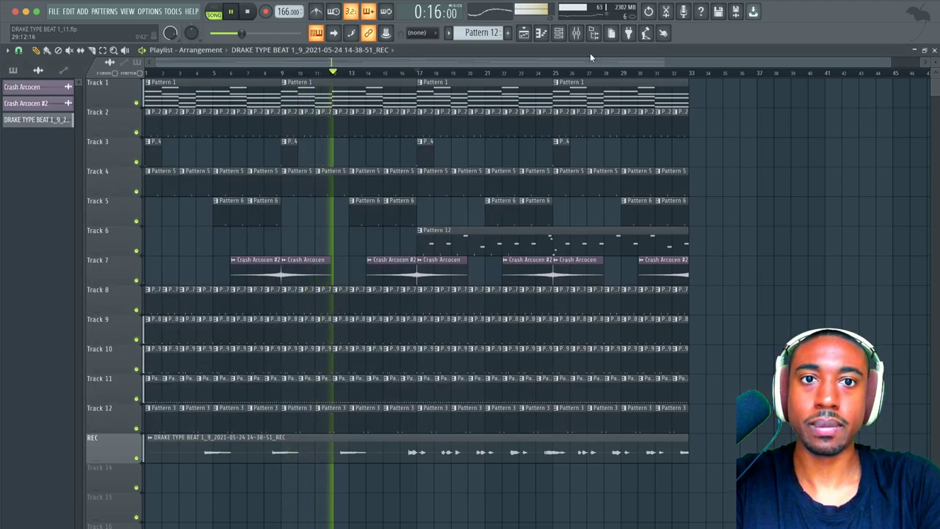
pyautogui.press('F9')
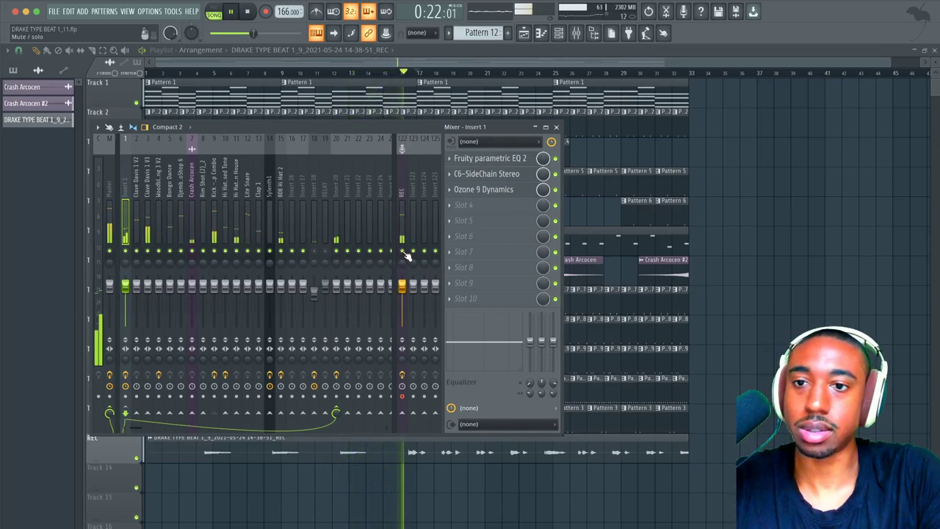
pyautogui.press('F9')
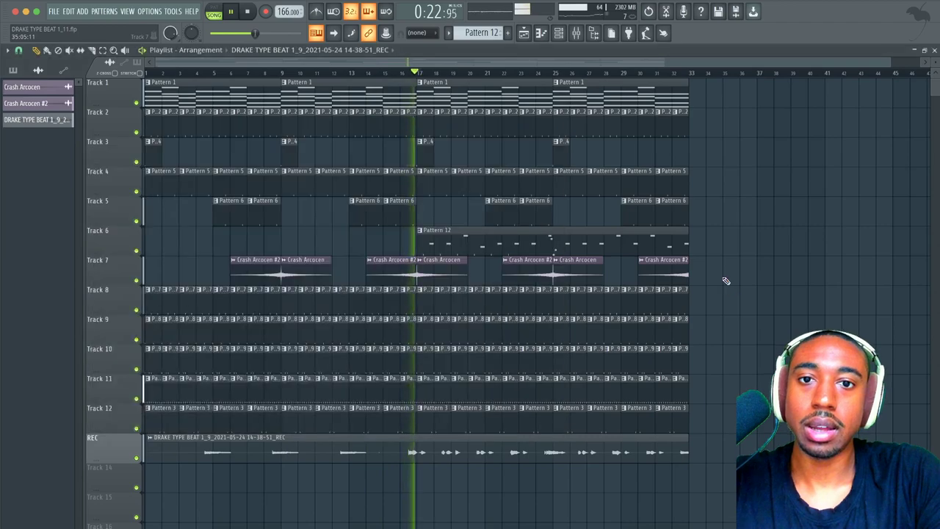
pyautogui.click(578, 35)
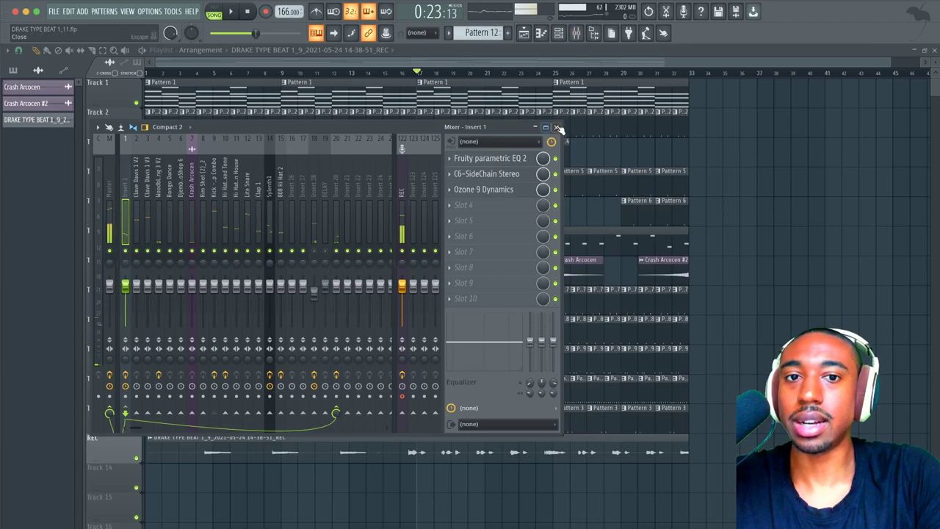
pyautogui.click(557, 128)
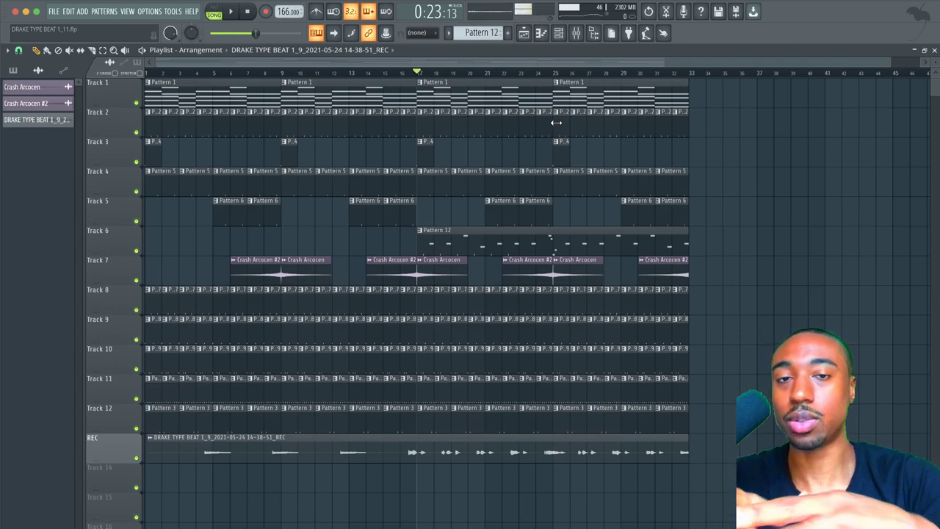
pyautogui.scroll(-2, 846, 143)
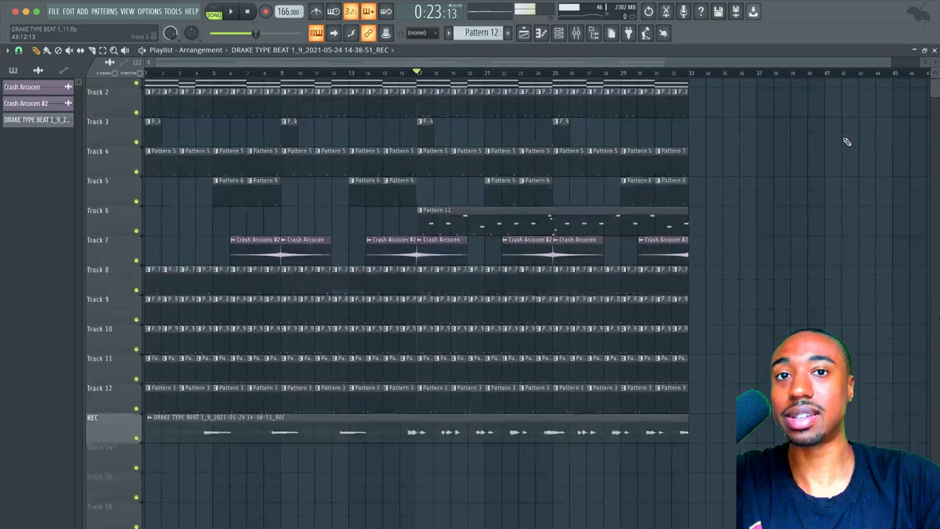